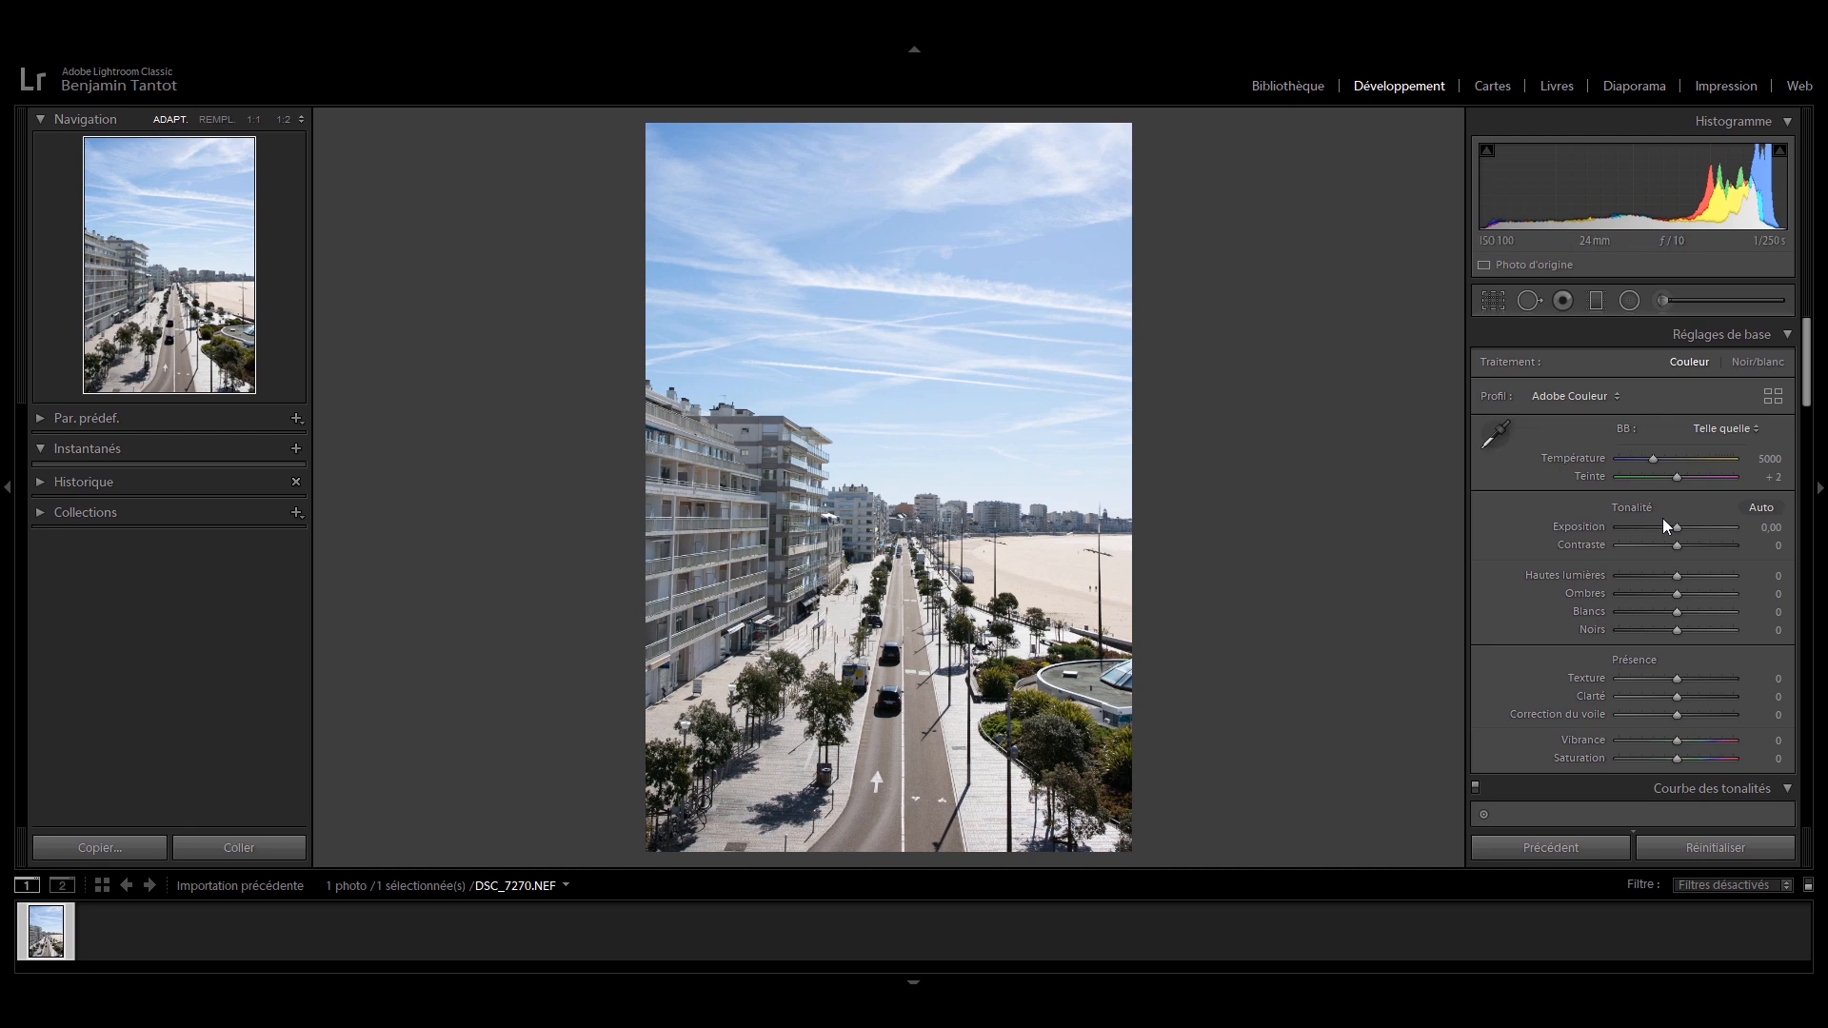
Step: Set the photo's Exposition to −0,21, Contraste +4, Hautes lumières −32, Ombres +19, Blancs +12, Noirs +19 and Texture −2
{"action": "left_click_drag", "start_coordinate": [1675, 530], "coordinate": [1676, 531]}
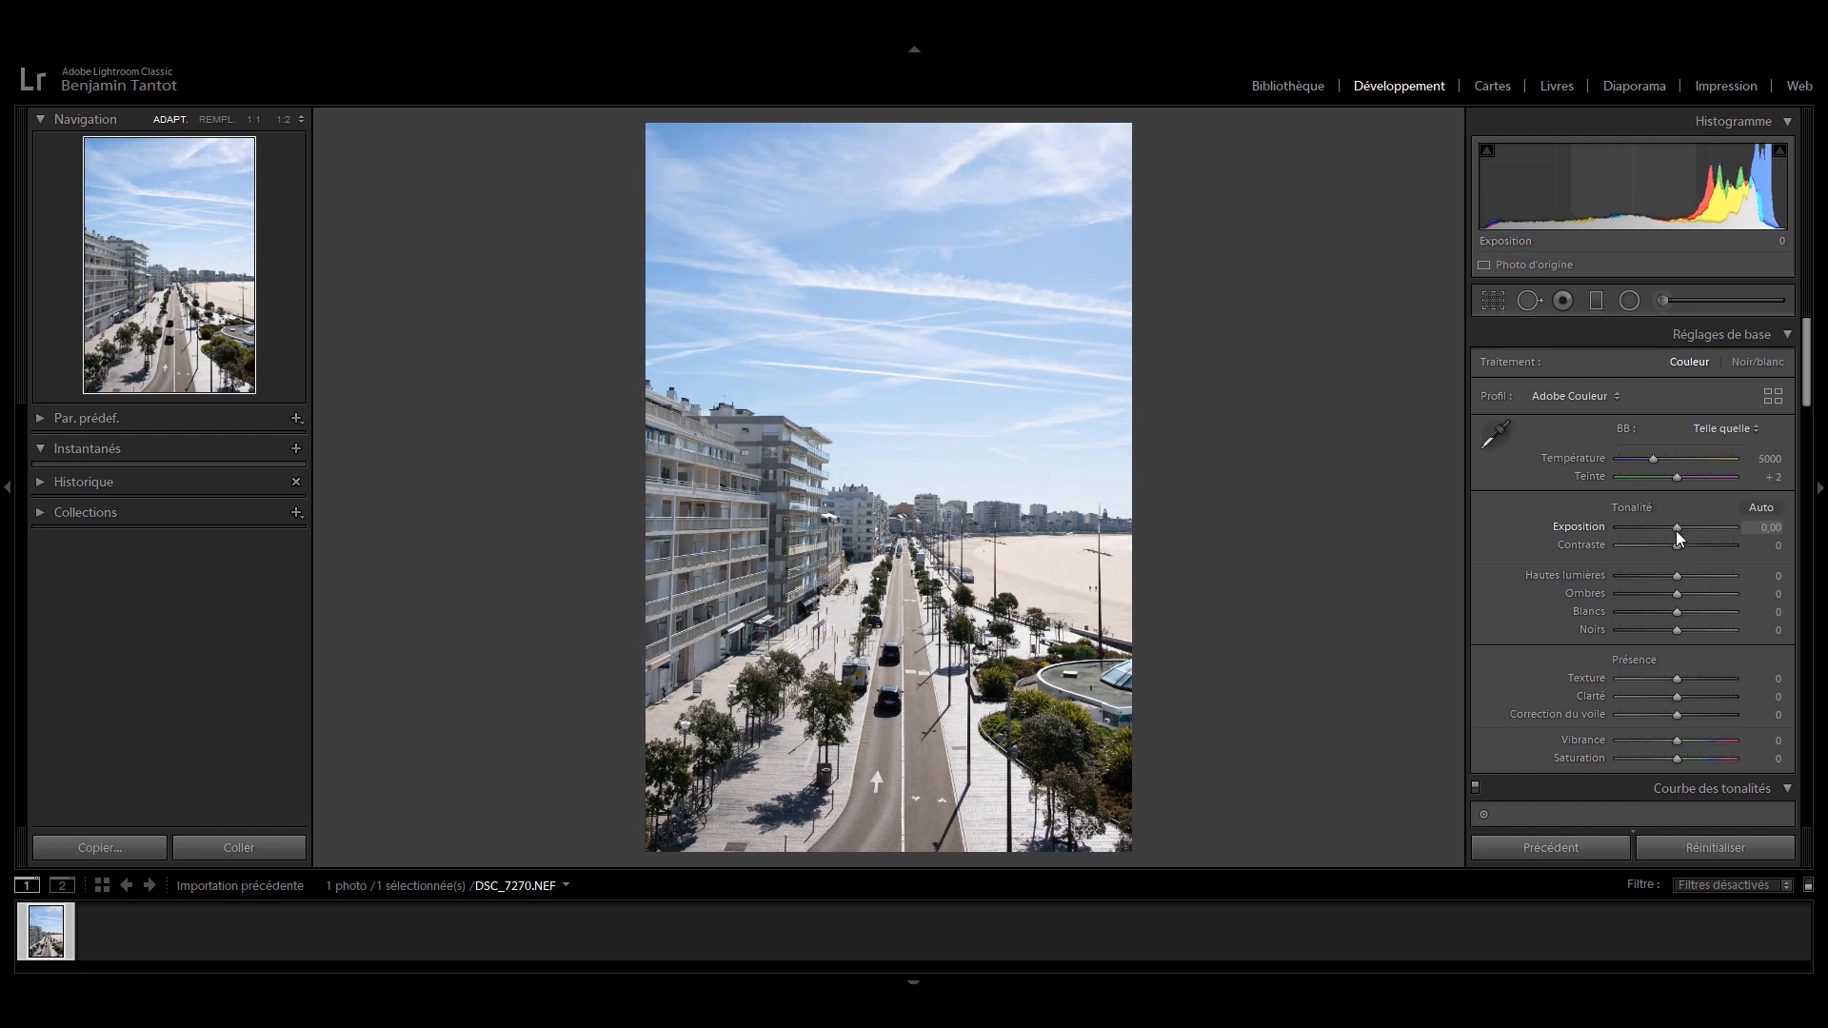
{"action": "left_click_drag", "start_coordinate": [1676, 528], "coordinate": [1657, 579]}
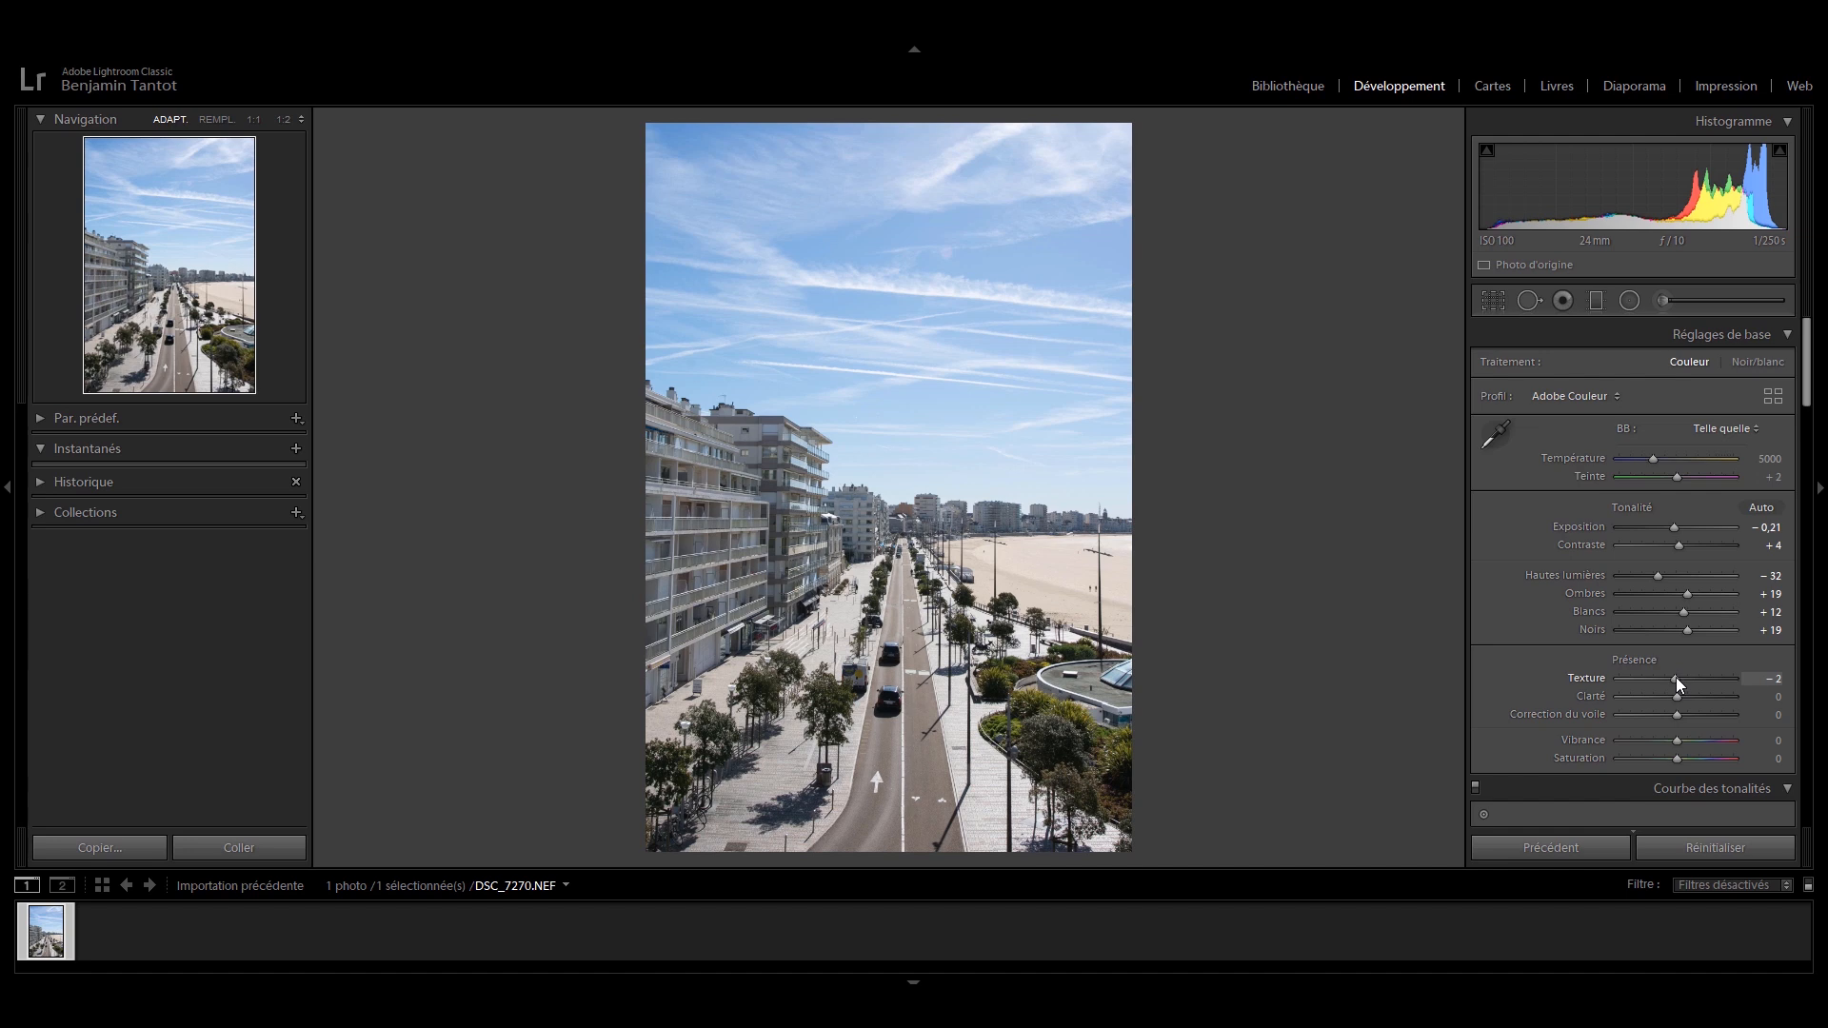
Step: Set the photo's Clarté to +6, Correction du voile to +9, Vibrance to +22 and Saturation to +4
{"action": "left_click_drag", "start_coordinate": [1675, 695], "coordinate": [1683, 717]}
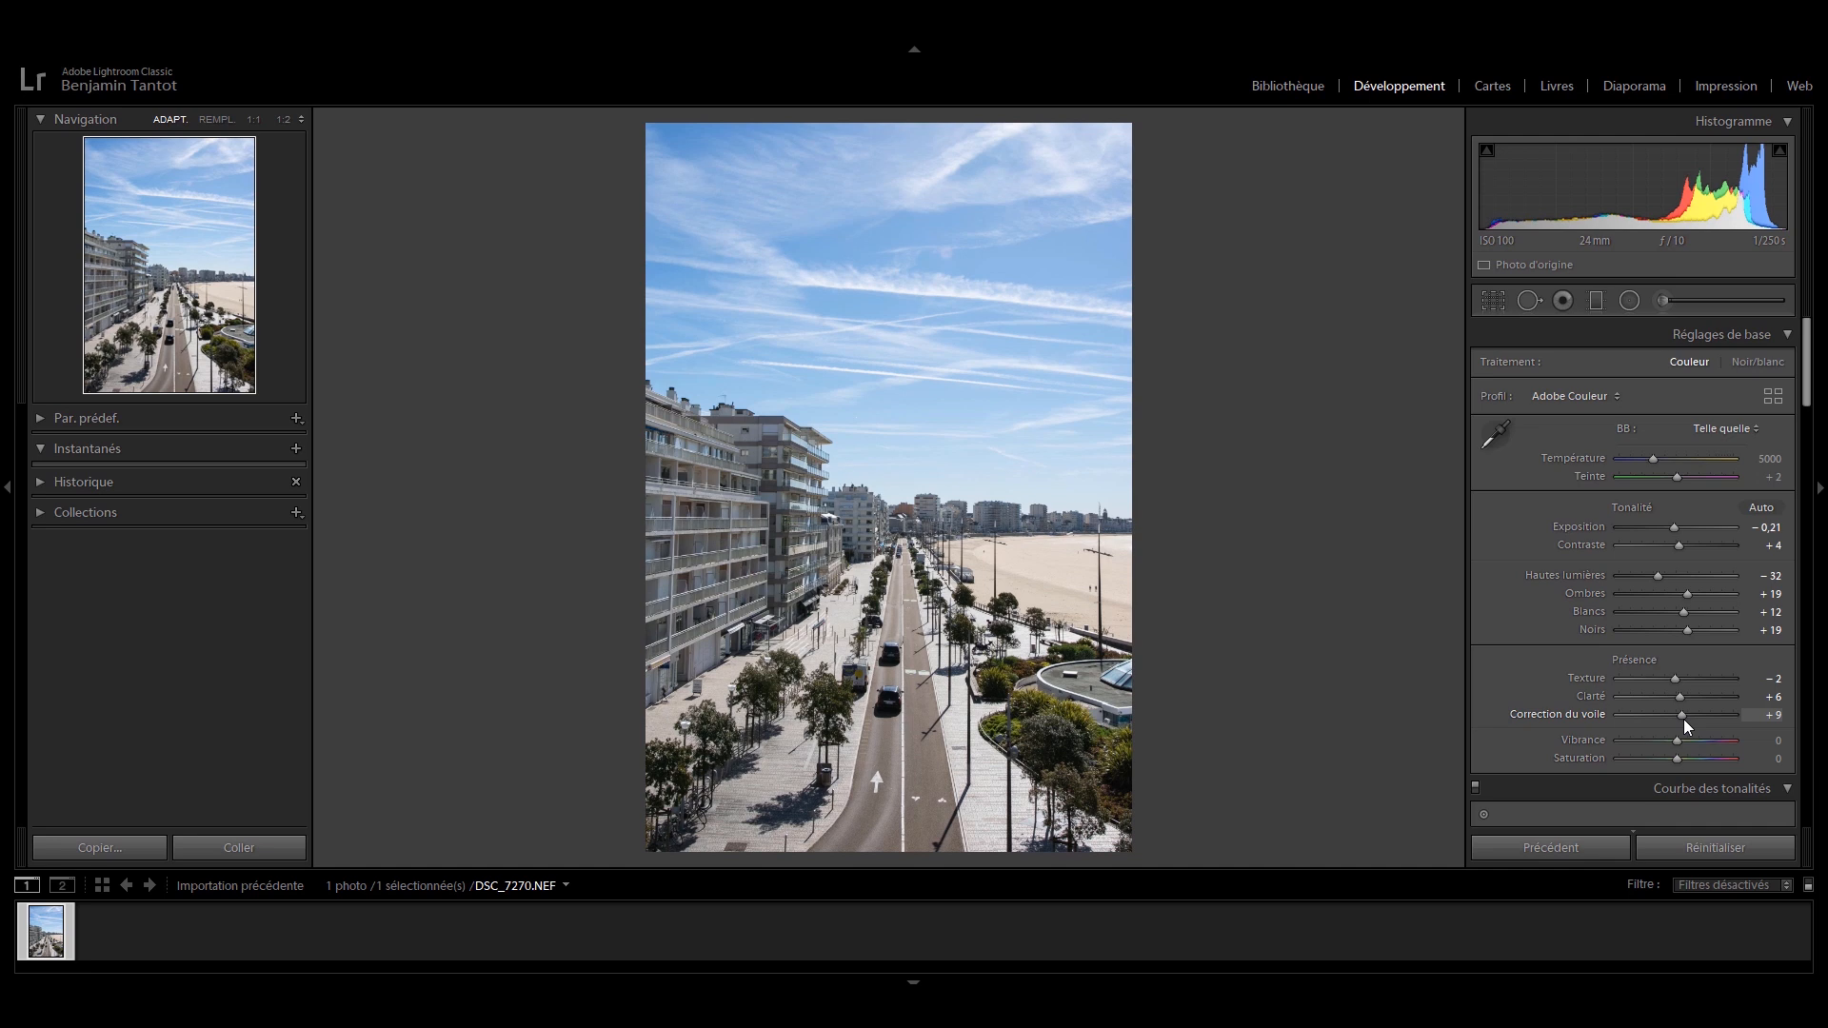
{"action": "scroll", "coordinate": [1706, 550], "scroll_direction": "down", "scroll_amount": 2}
{"action": "left_click_drag", "start_coordinate": [1670, 551], "coordinate": [1685, 554]}
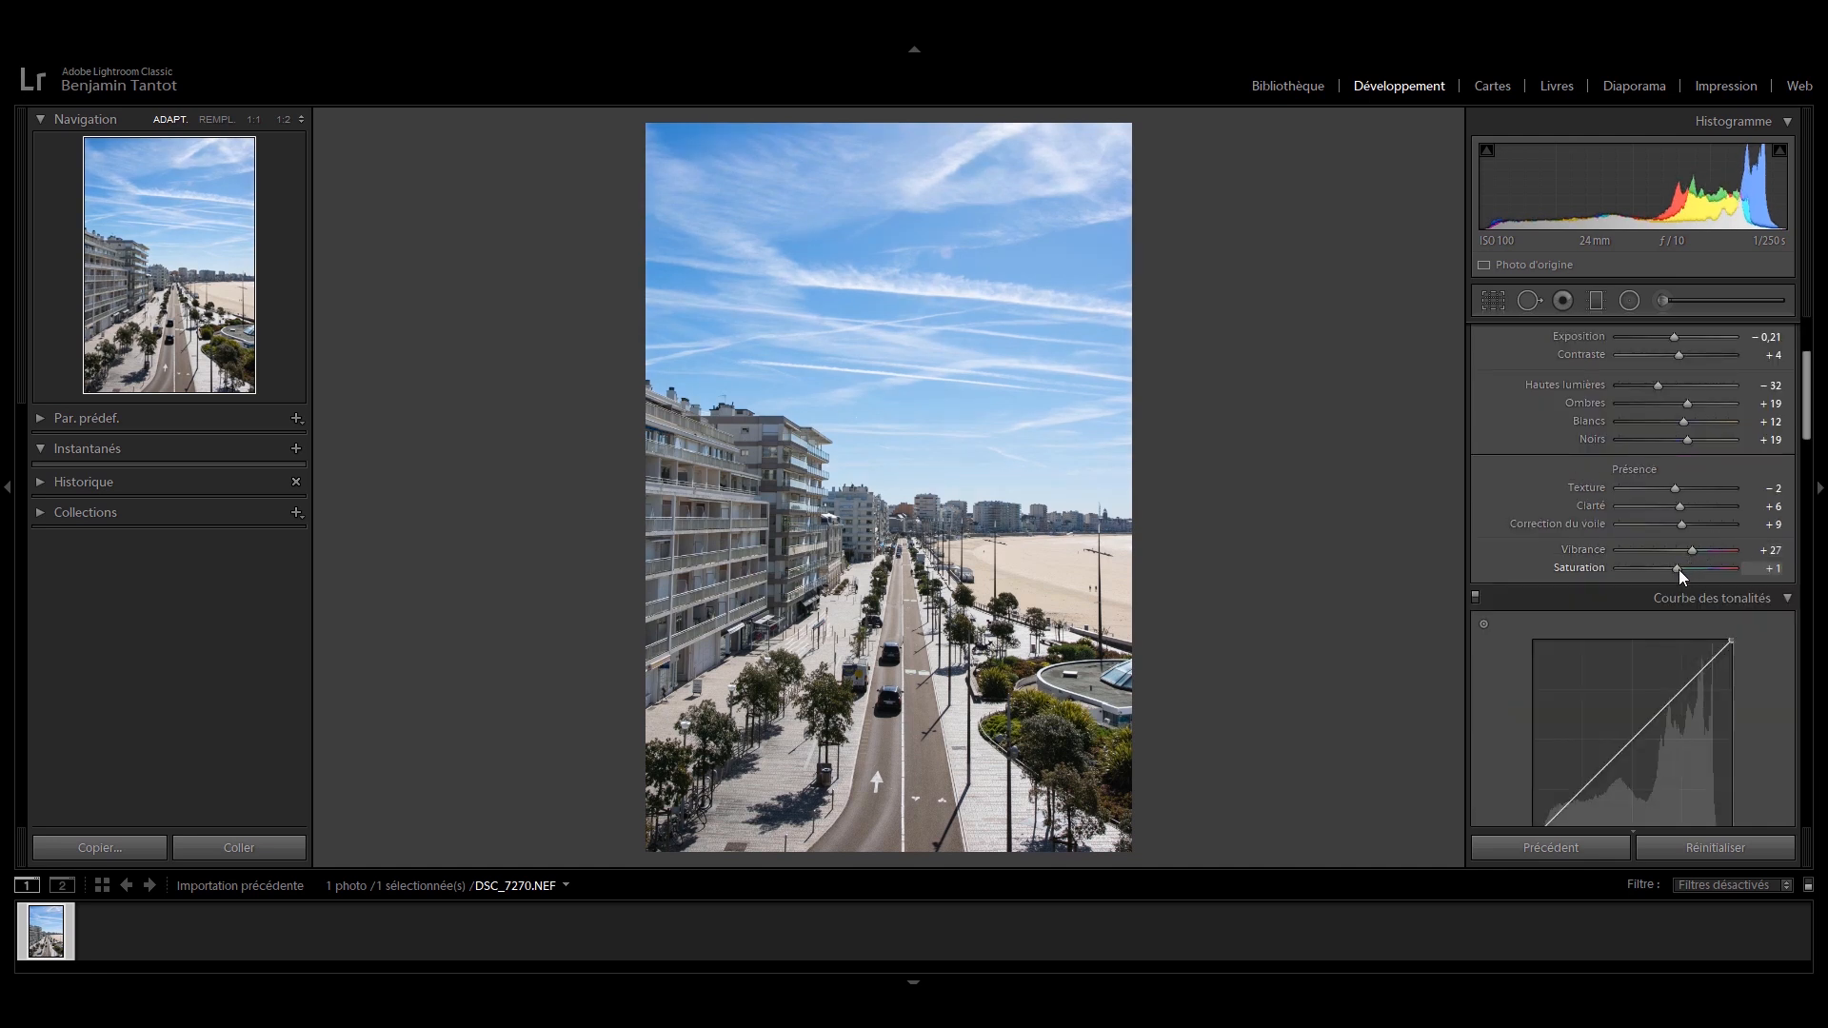
Step: Sharpen the photo with Gain 88 and Masquage 18, and set the Luminance noise reduction to 2
{"action": "left_click_drag", "start_coordinate": [1806, 409], "coordinate": [1809, 596]}
{"action": "left_click_drag", "start_coordinate": [1619, 476], "coordinate": [1643, 483]}
{"action": "left_click_drag", "start_coordinate": [1639, 415], "coordinate": [1687, 421]}
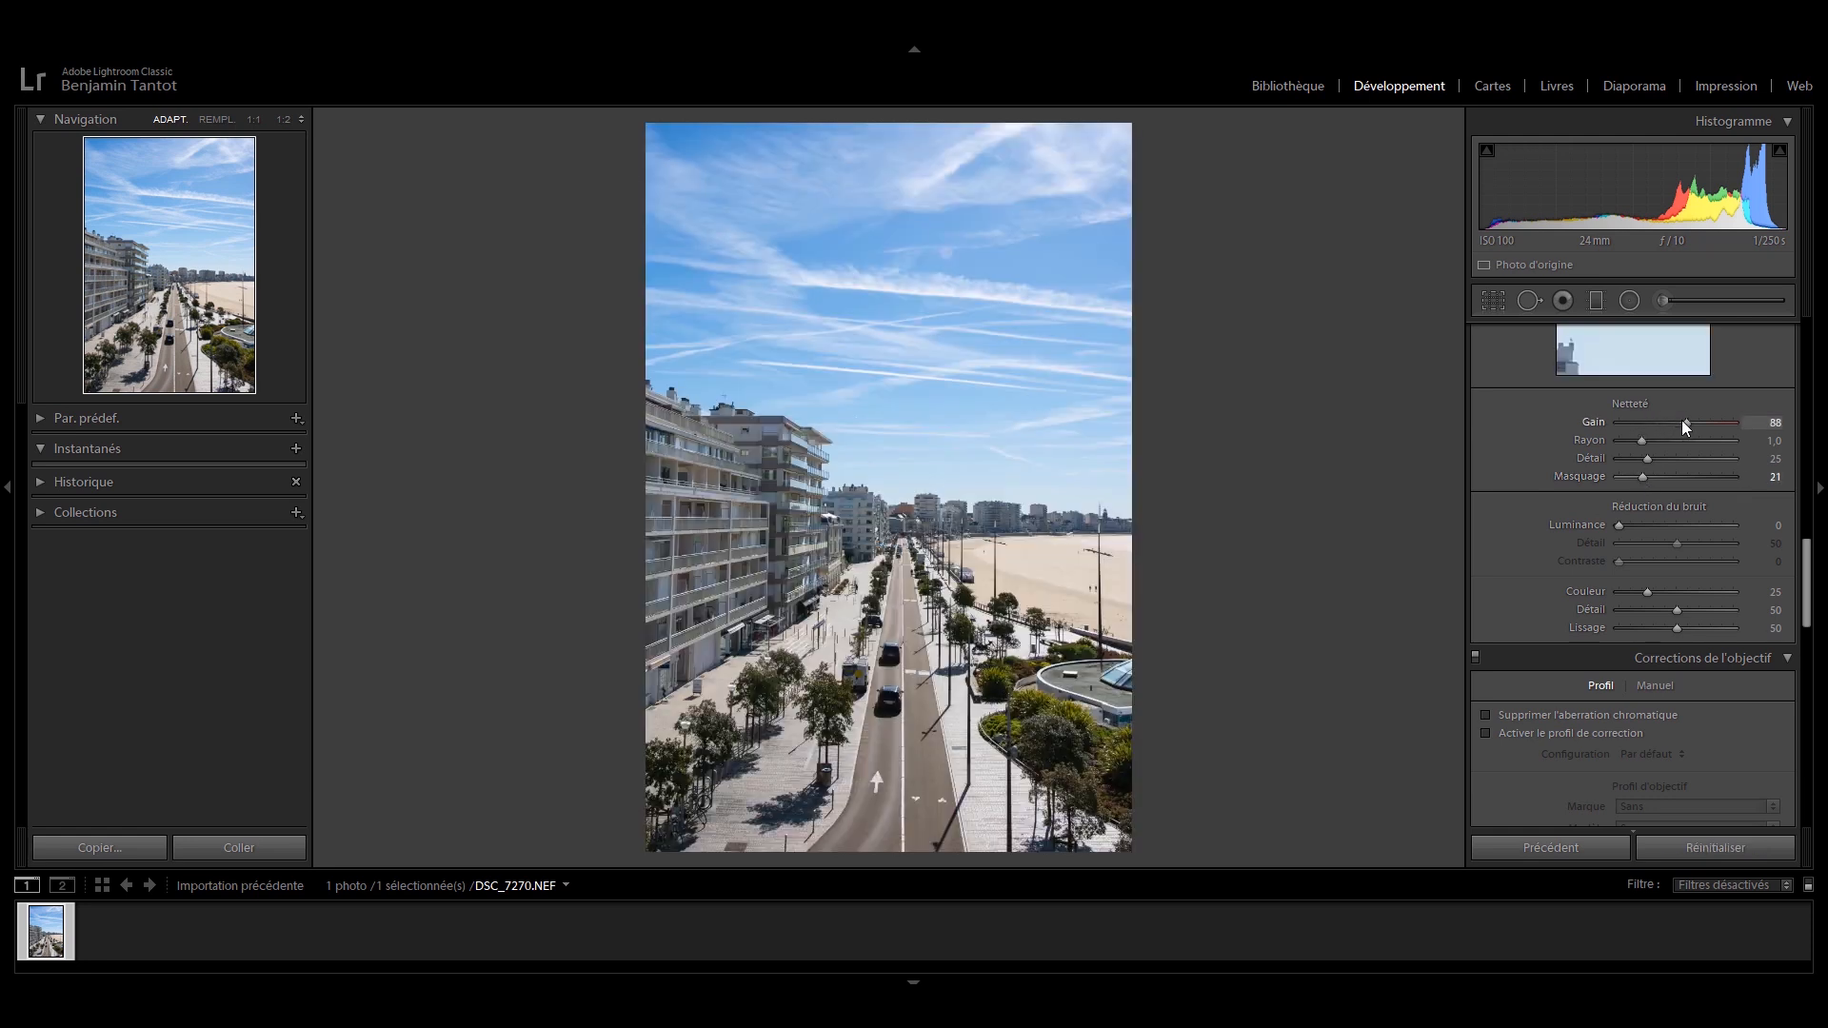
{"action": "left_click", "coordinate": [738, 650]}
{"action": "left_click", "coordinate": [1167, 540]}
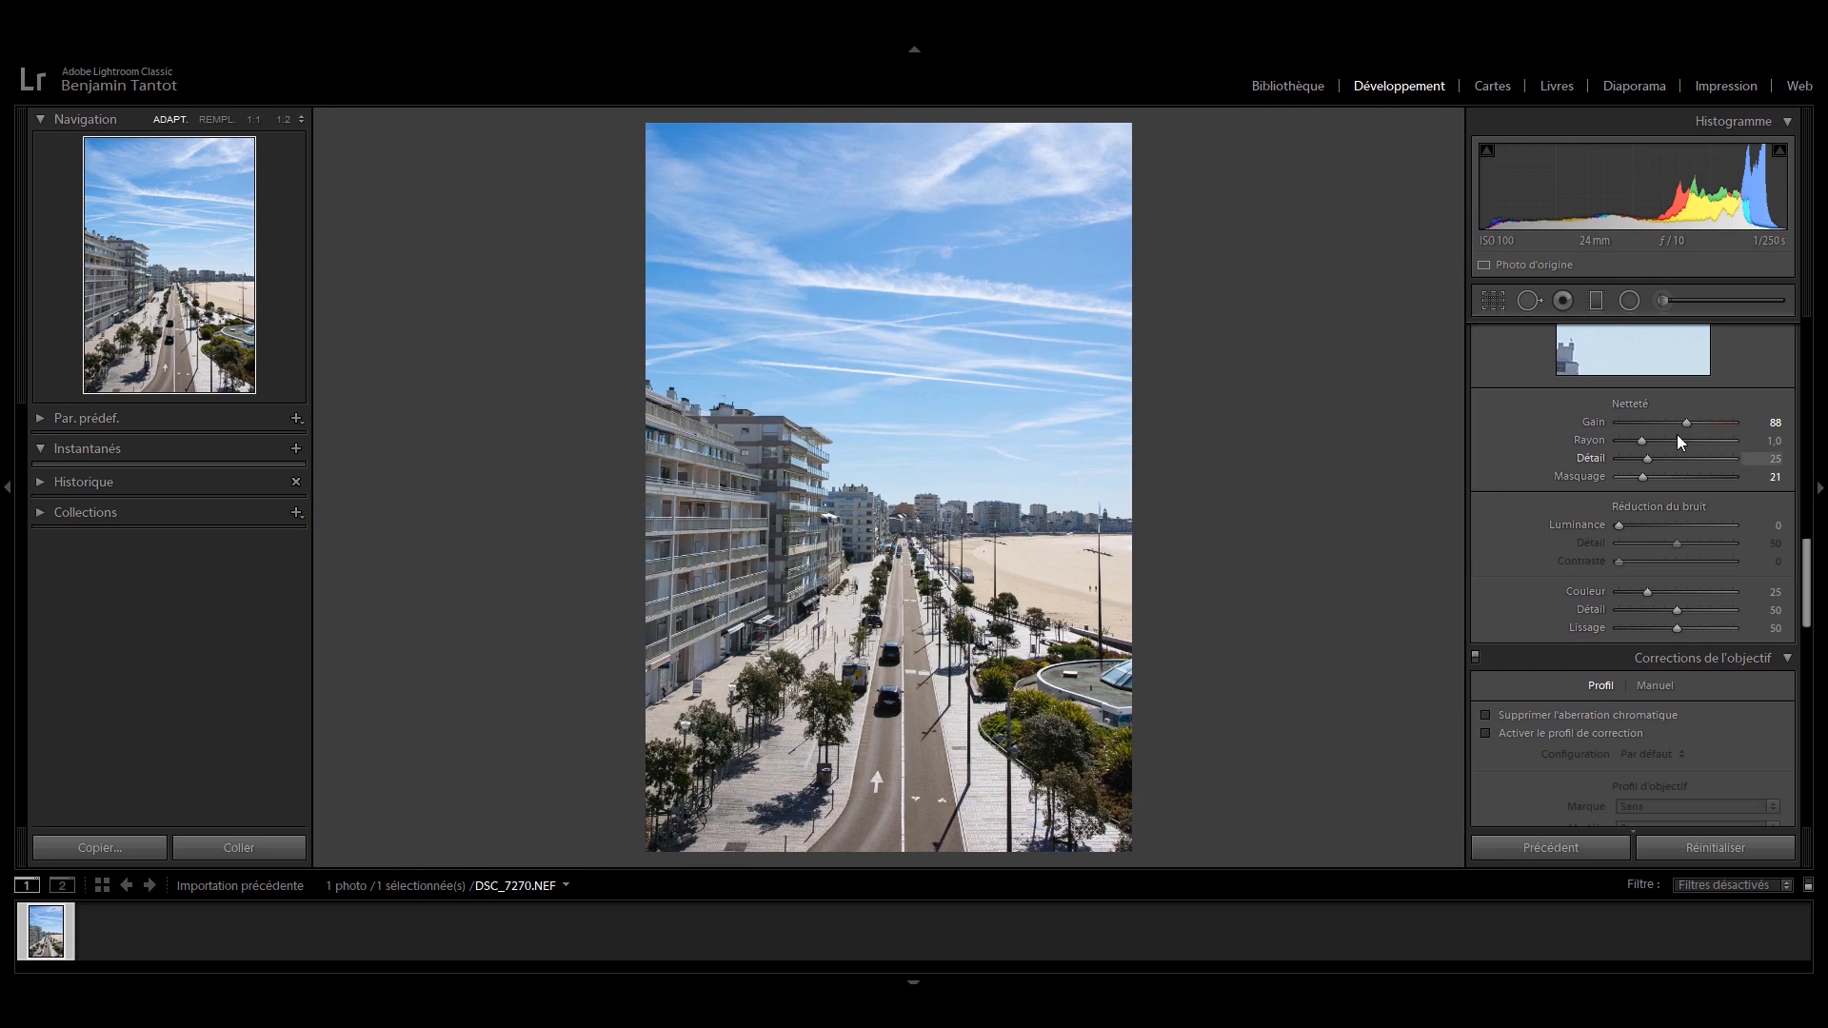
{"action": "left_click_drag", "start_coordinate": [1636, 477], "coordinate": [1620, 528]}
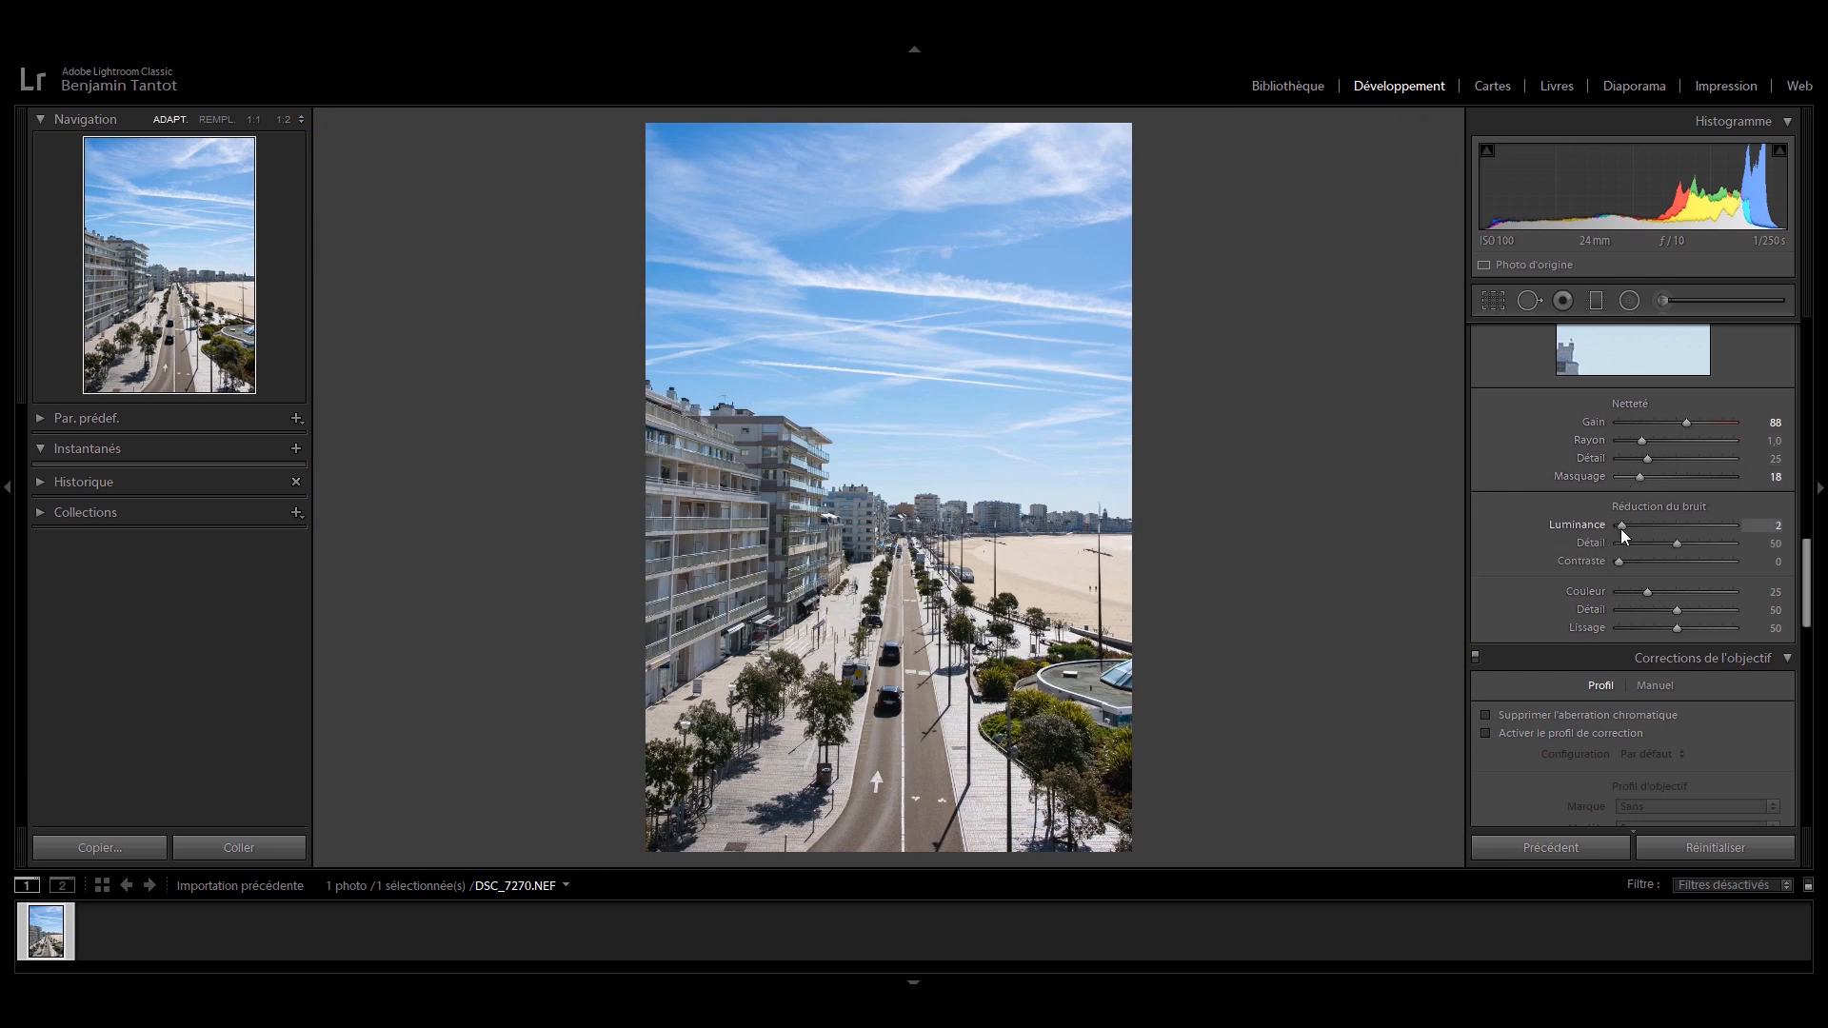
Step: Apply a post-crop vignette with Gain −9, Milieu 31, Arrondi +32, Contour progressif 70 and Hautes lumières 58
{"action": "left_click_drag", "start_coordinate": [1675, 453], "coordinate": [1681, 527]}
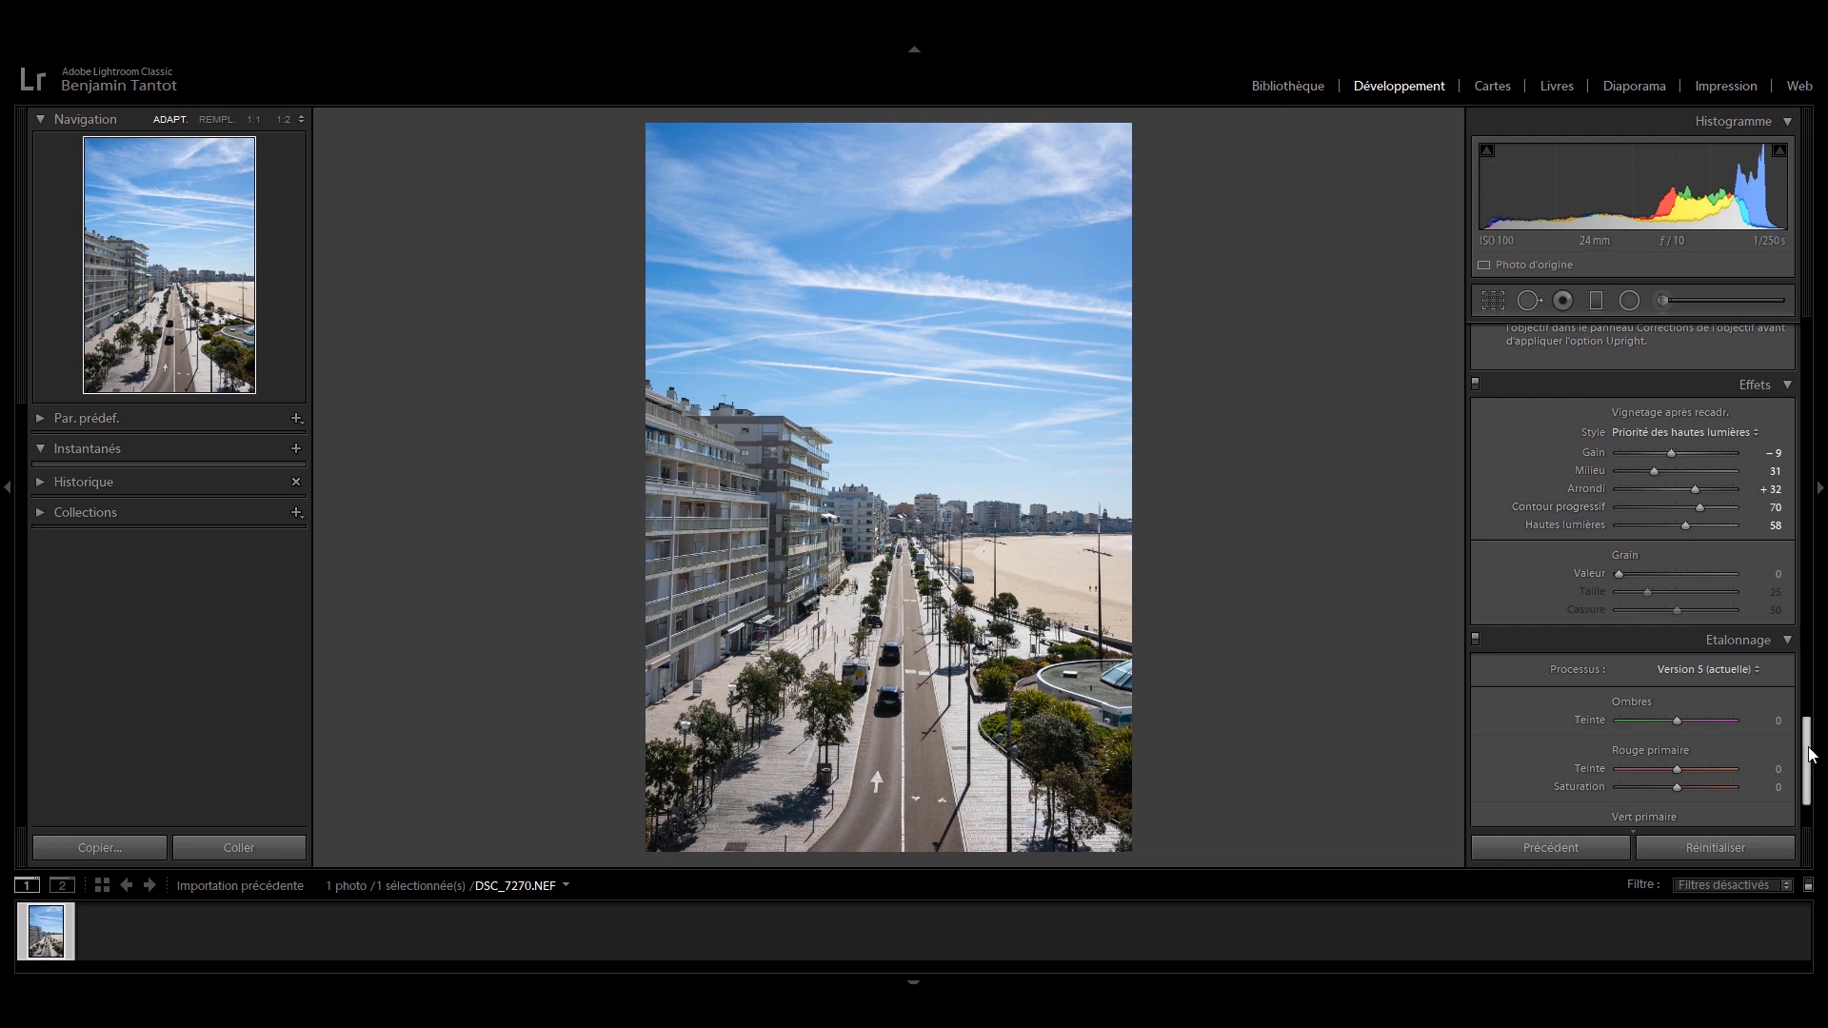
Step: Calibrate the colours with Bleu primaire Saturation +14, Vert primaire Teinte +11 and Rouge primaire Teinte −4
{"action": "scroll", "coordinate": [1806, 793], "scroll_direction": "down", "scroll_amount": 2}
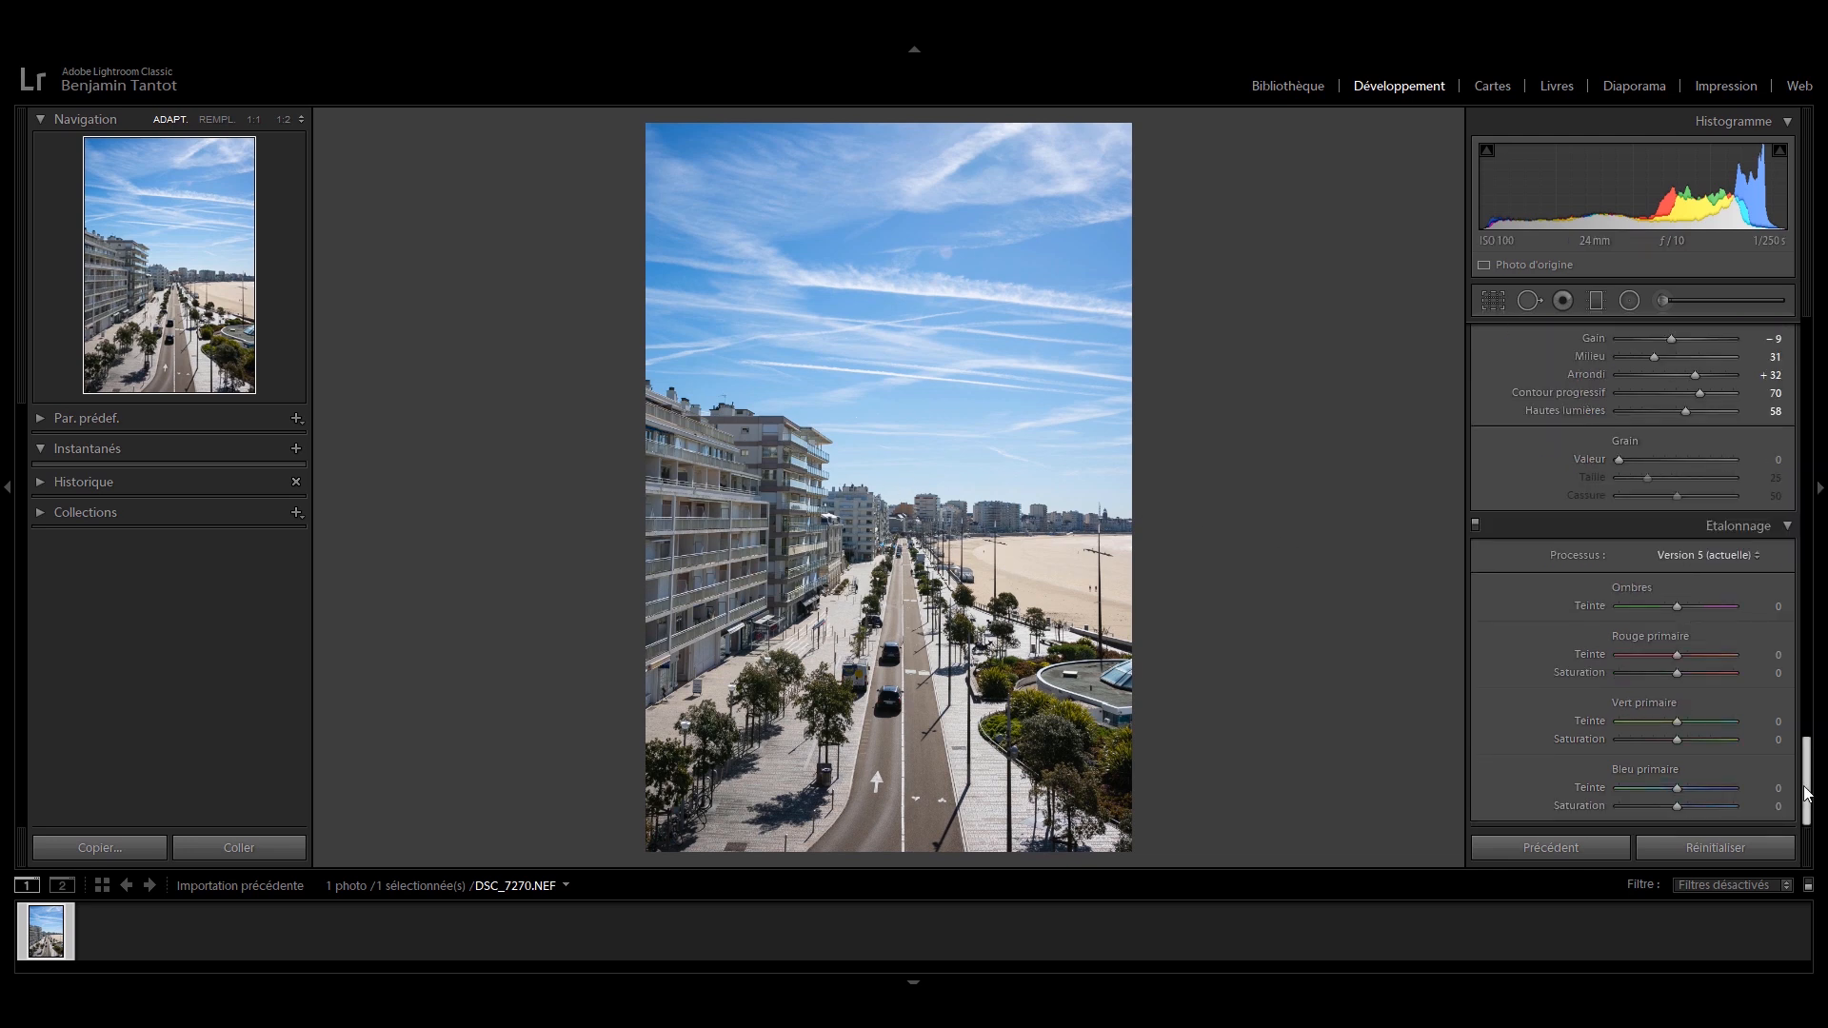
{"action": "left_click", "coordinate": [1688, 807]}
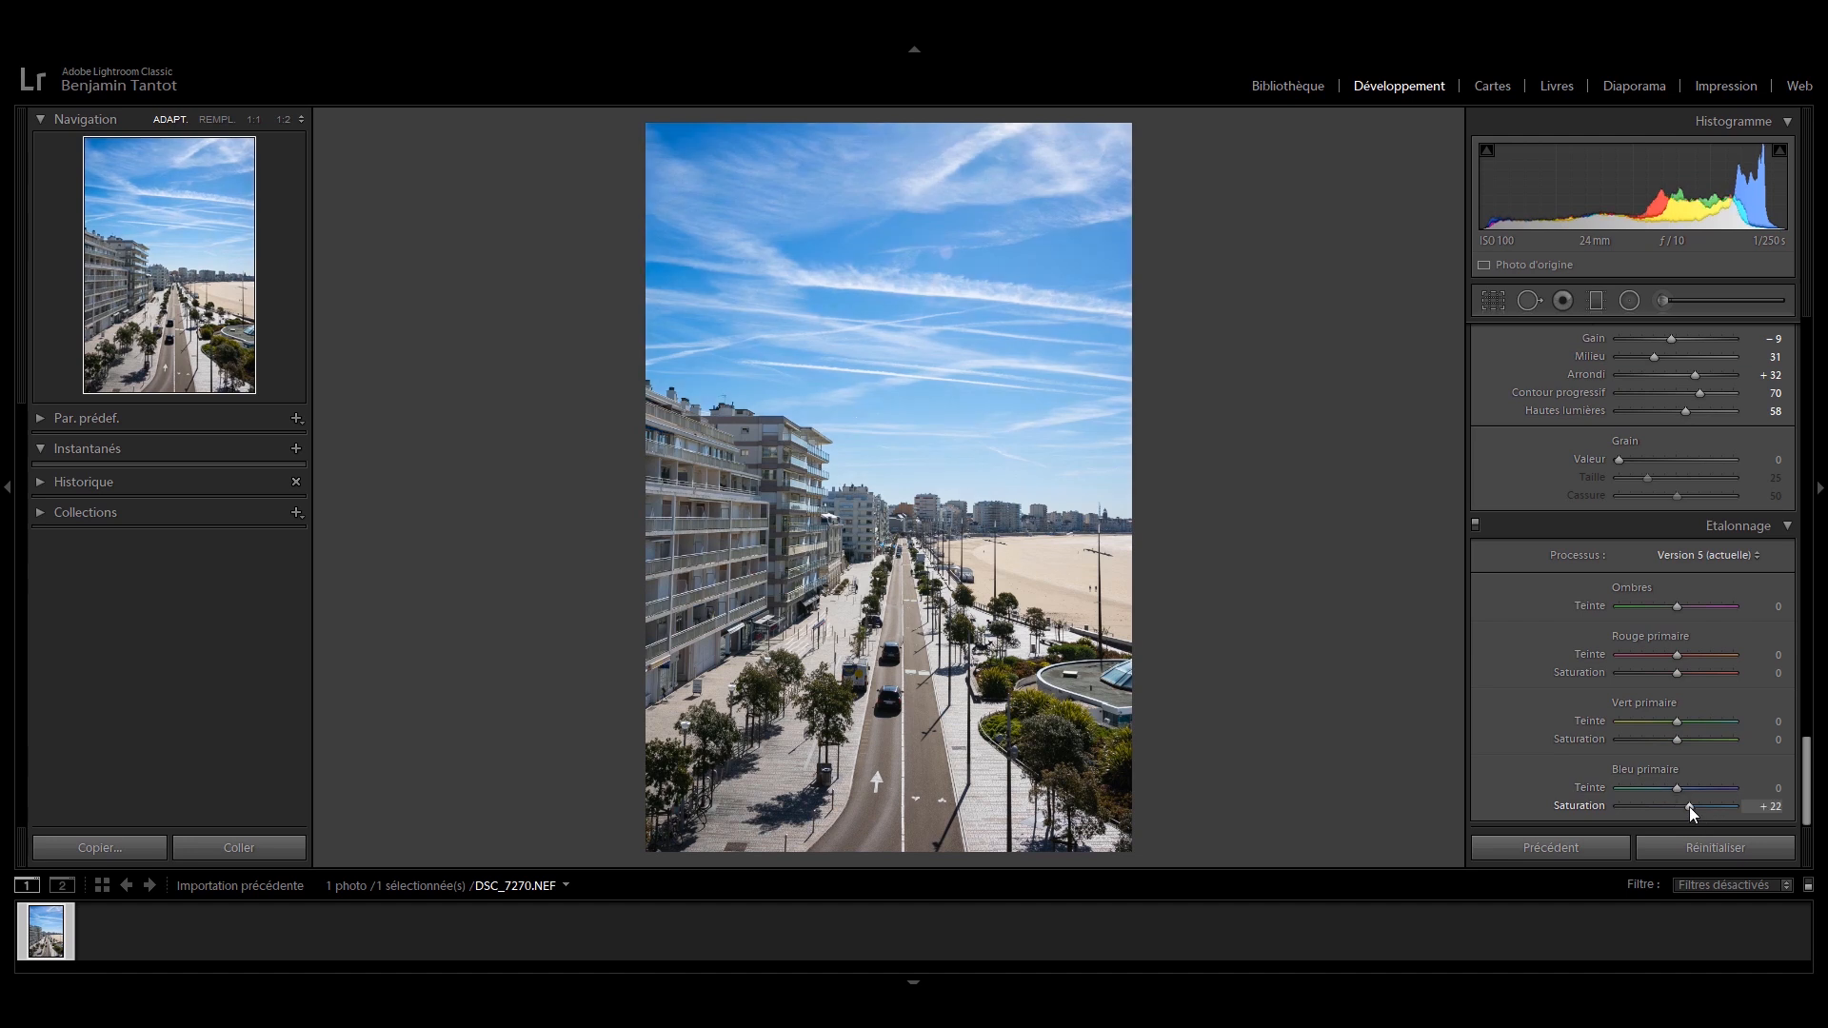
{"action": "left_click_drag", "start_coordinate": [1681, 808], "coordinate": [1679, 805]}
{"action": "left_click", "coordinate": [1664, 788]}
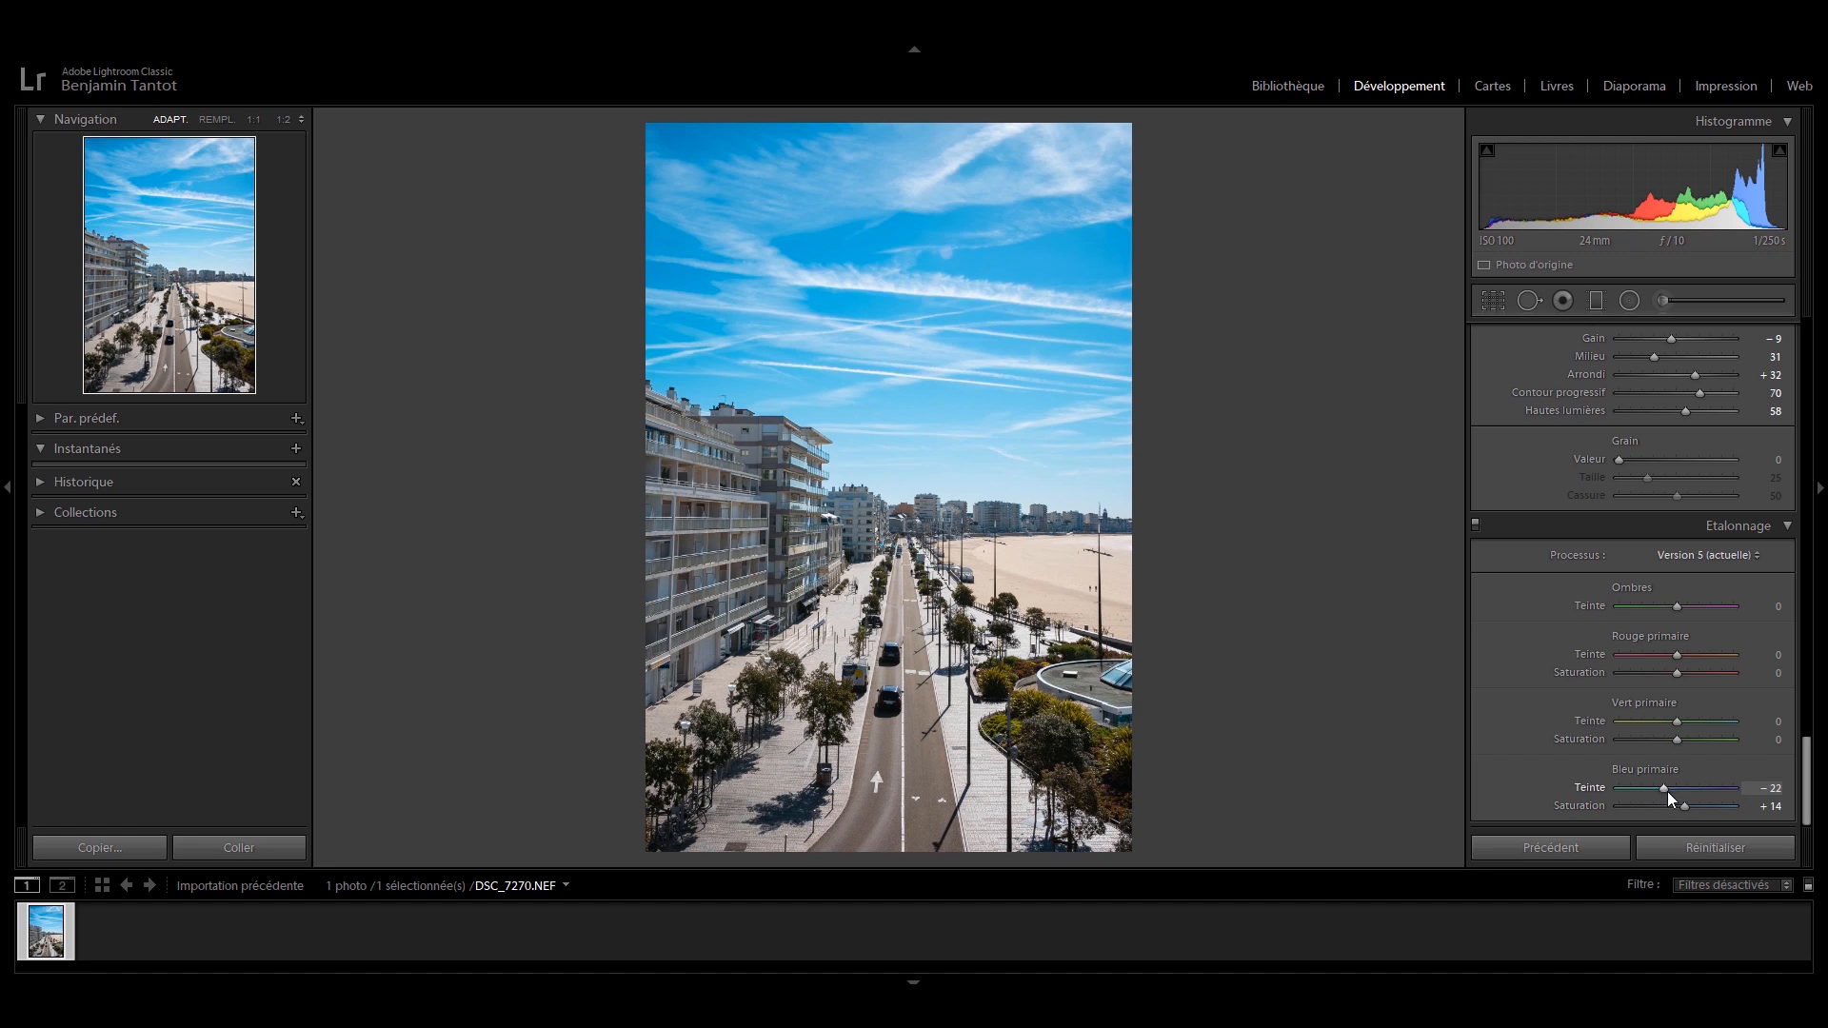
{"action": "key", "text": "ctrl+z"}
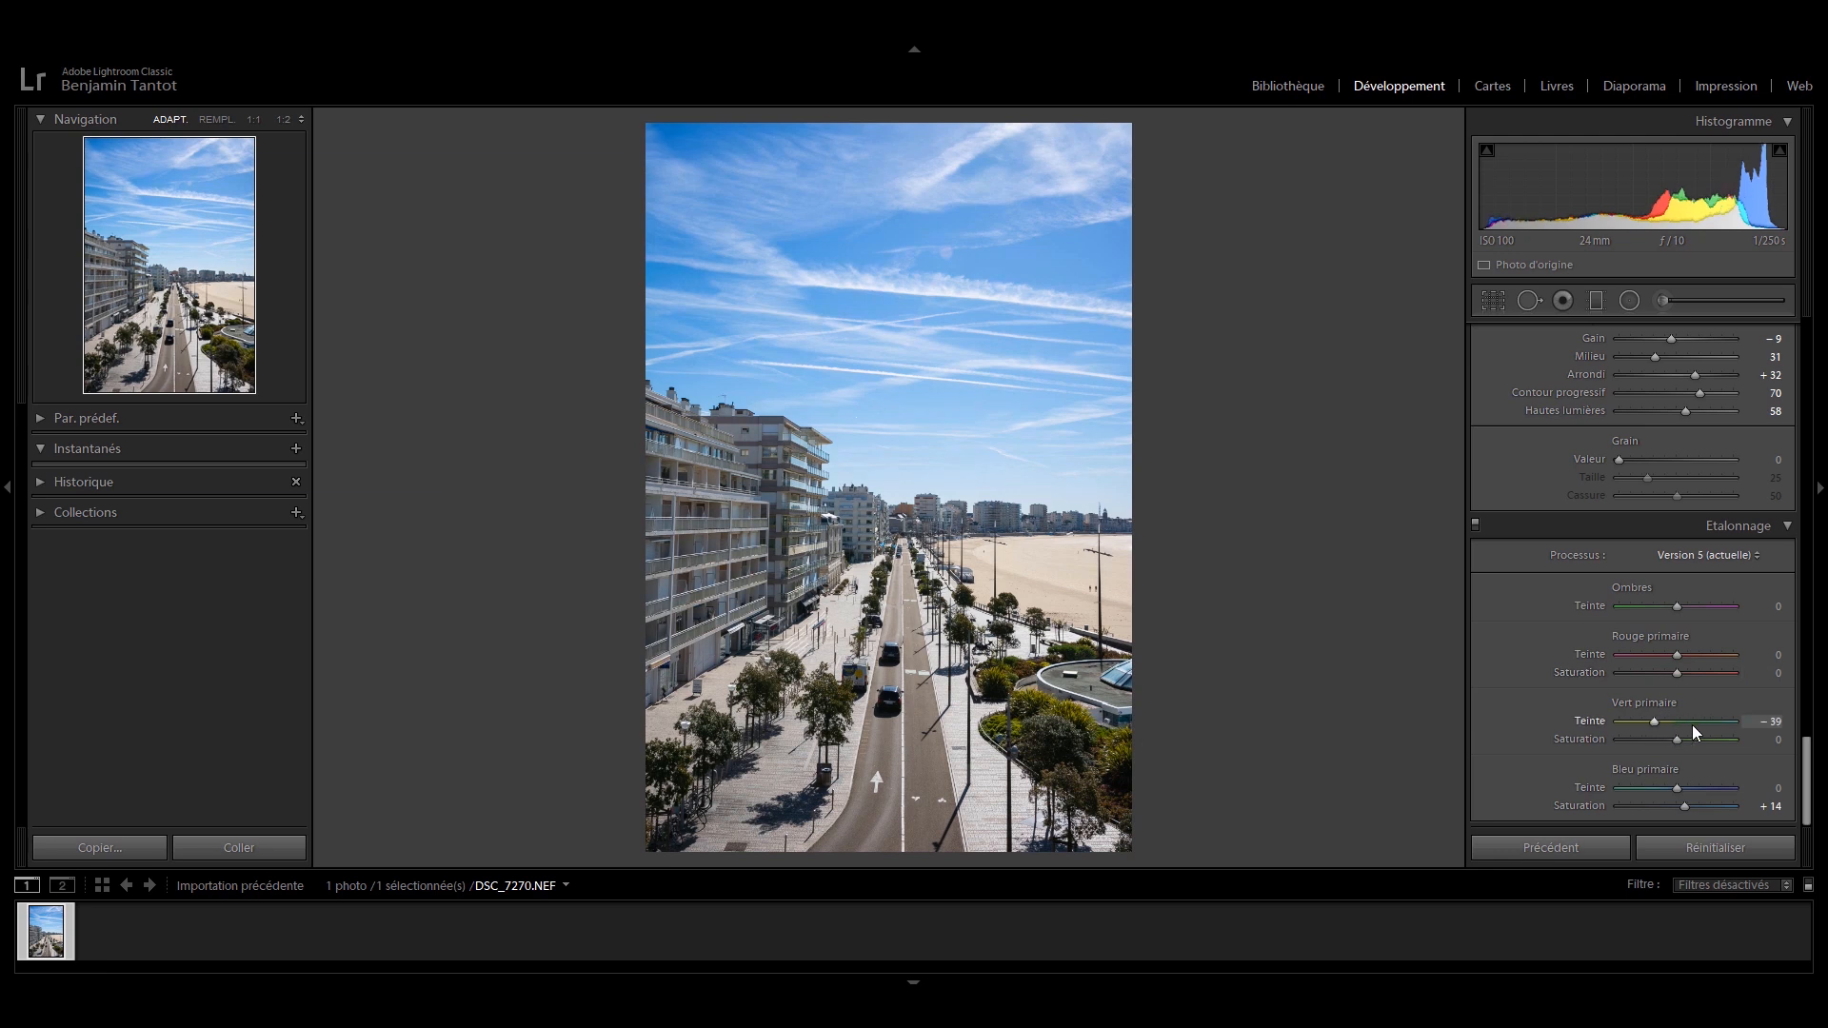
{"action": "left_click_drag", "start_coordinate": [1671, 727], "coordinate": [1642, 723]}
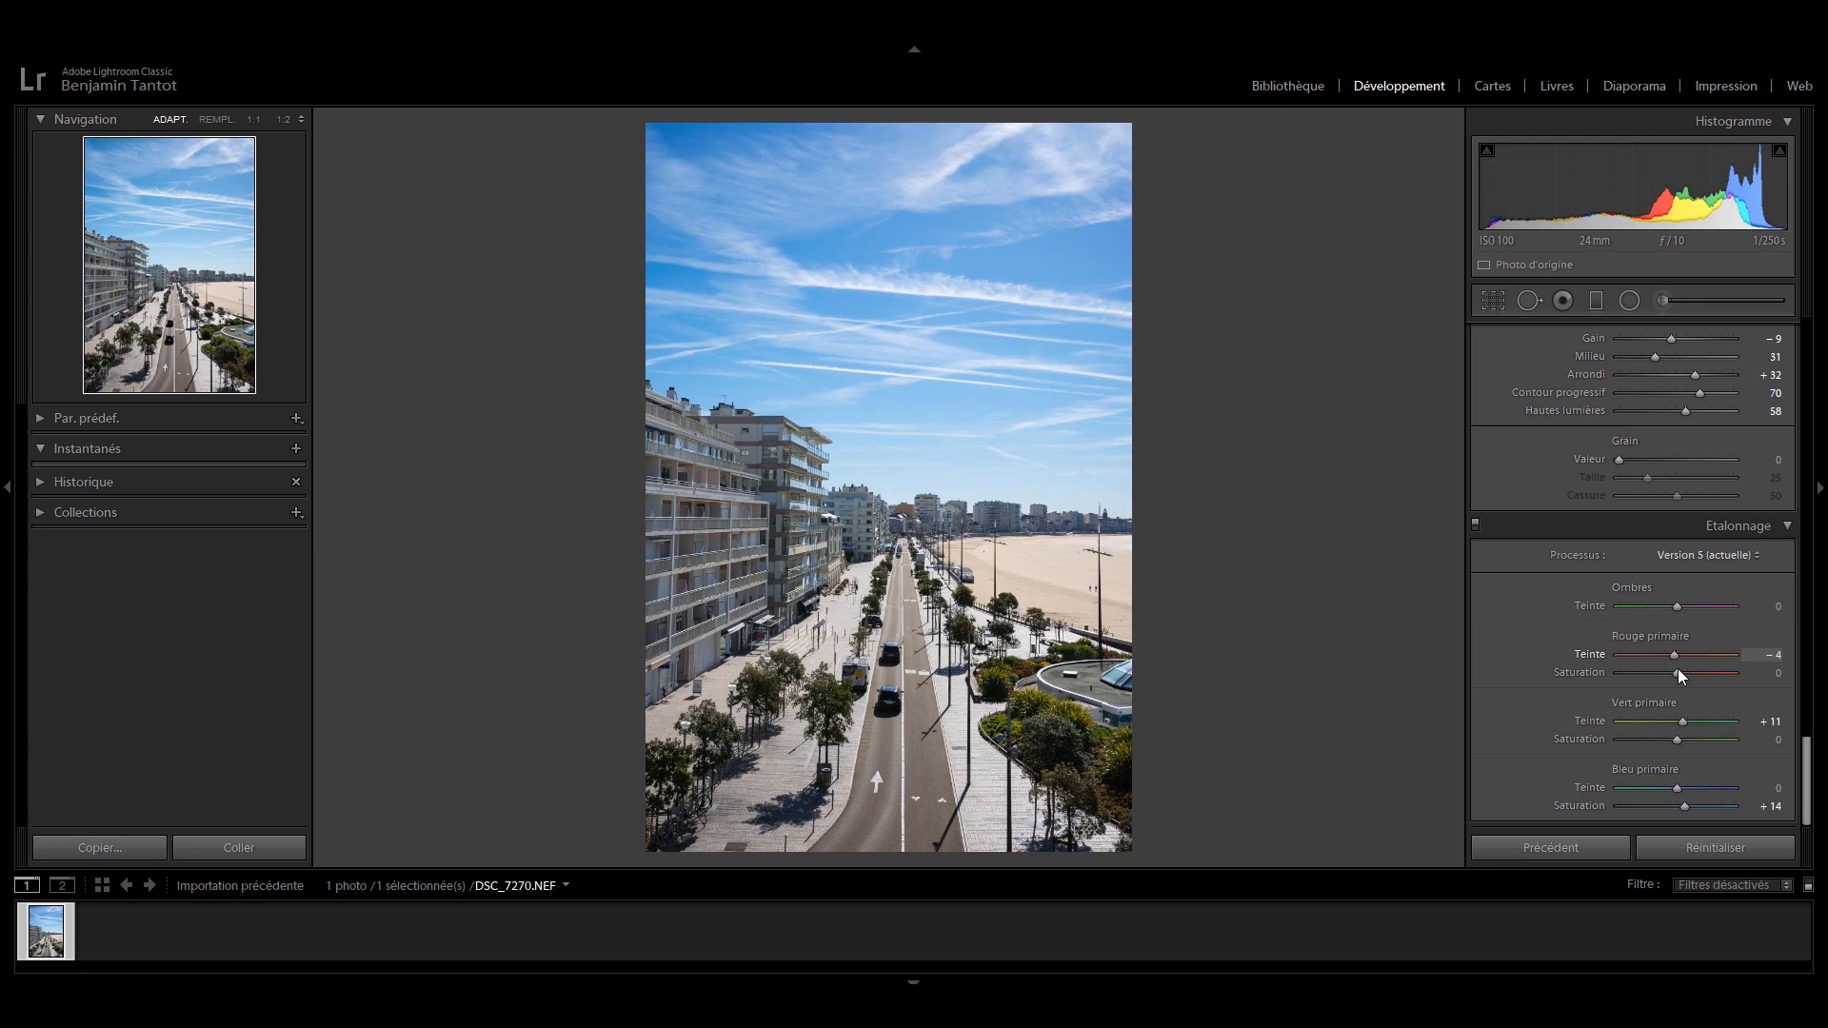
Step: Compare the edited photo with its original version, using both the before view and the before/after view
{"action": "key", "text": "backslash"}
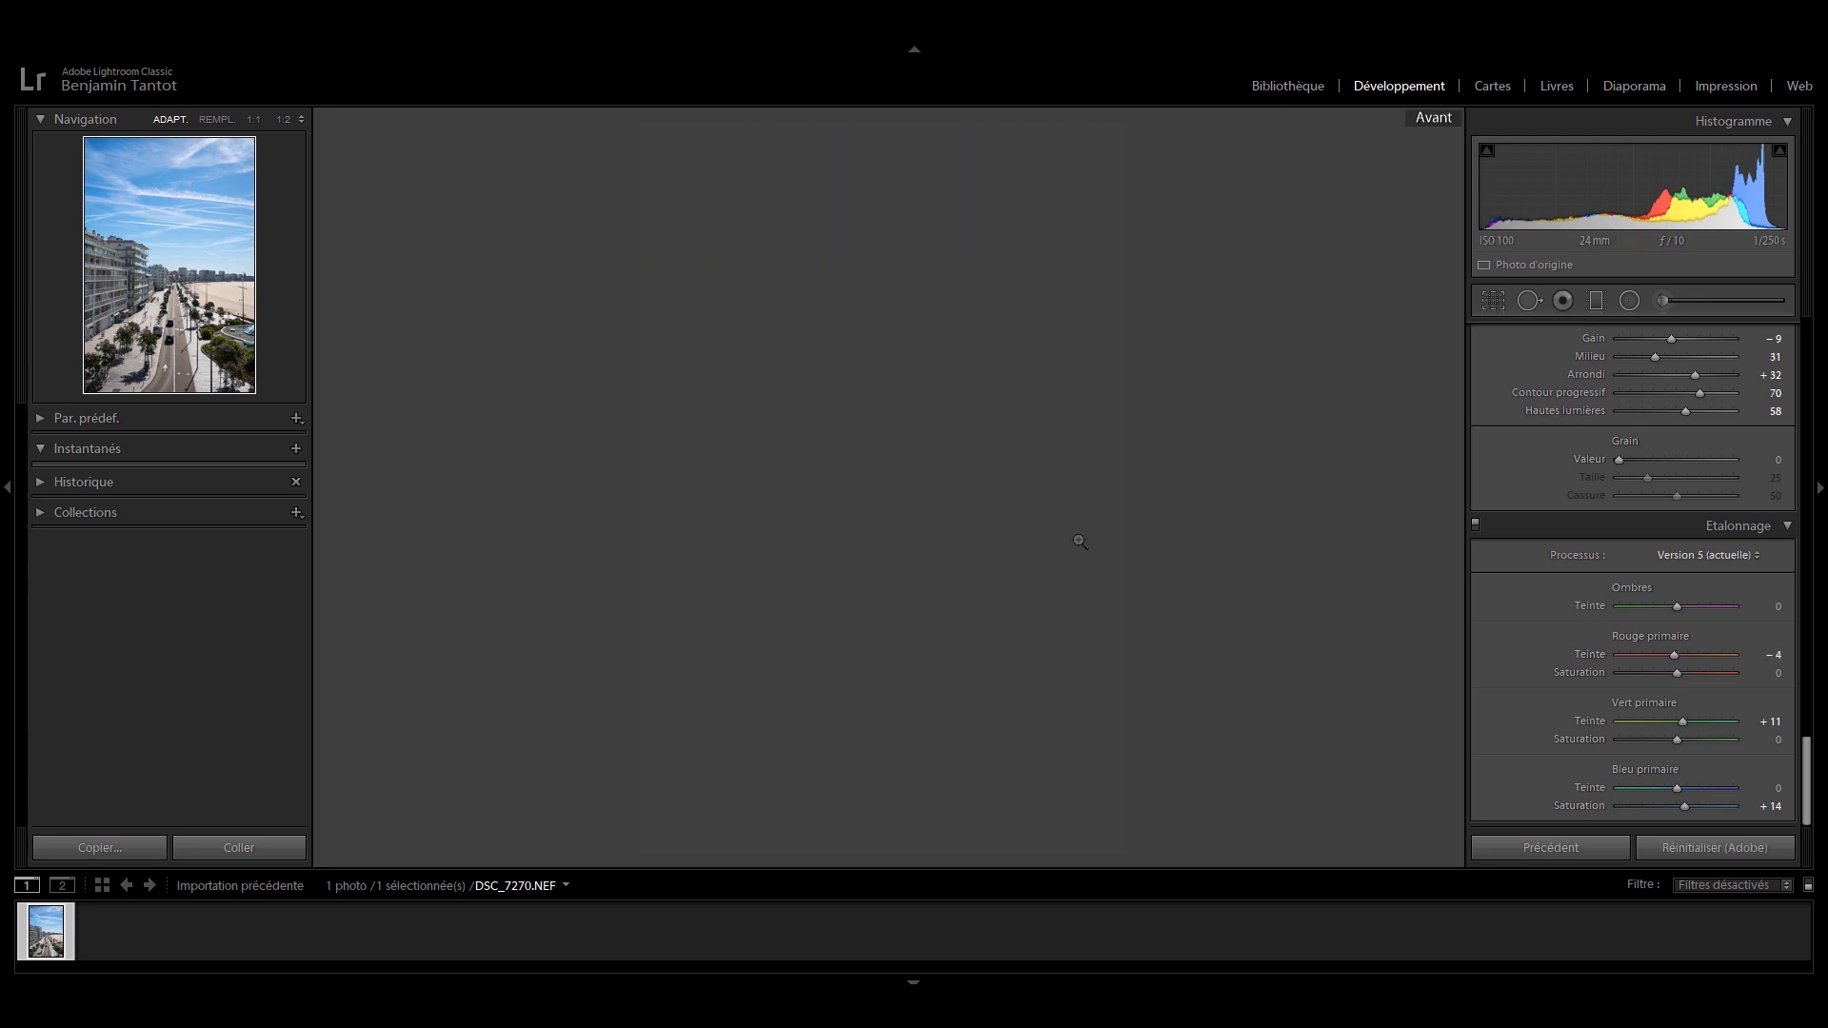
{"action": "key", "text": "backslash"}
{"action": "key", "text": "backslash"}
{"action": "key", "text": "backslash"}
{"action": "key", "text": "backslash"}
{"action": "key", "text": "backslash"}
{"action": "key", "text": "y"}
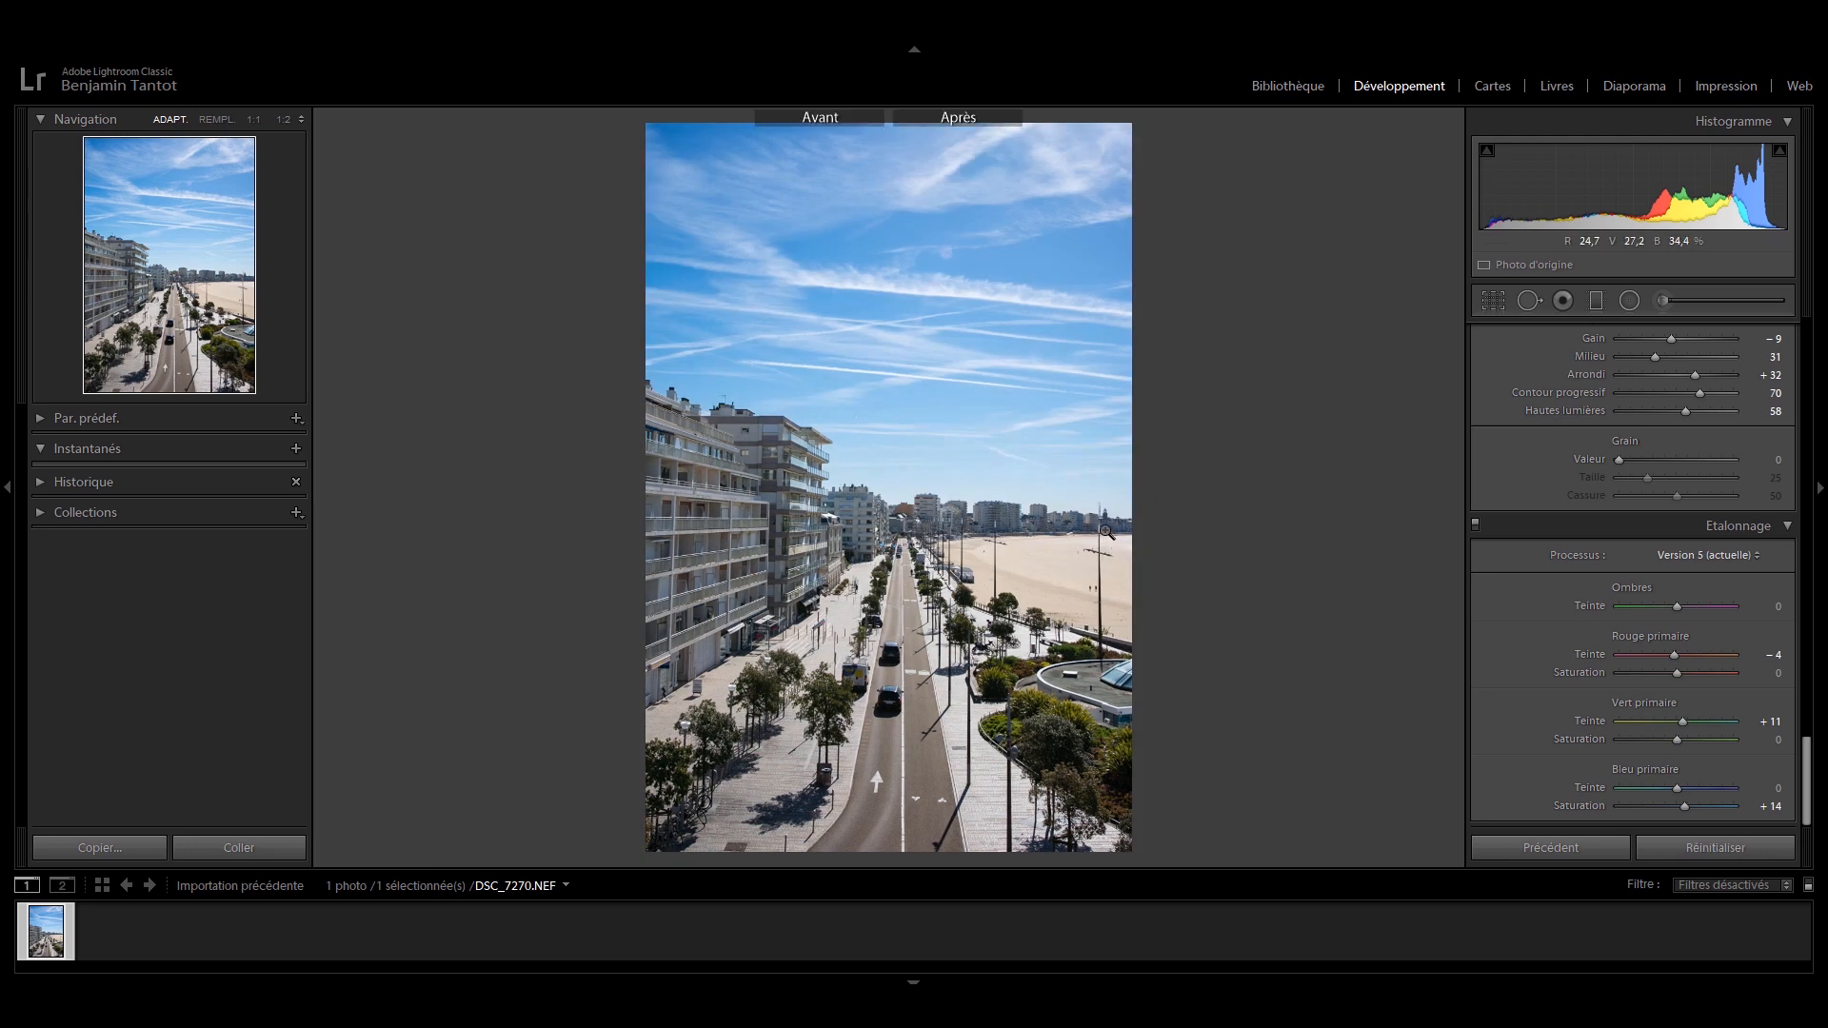
{"action": "key", "text": "y"}
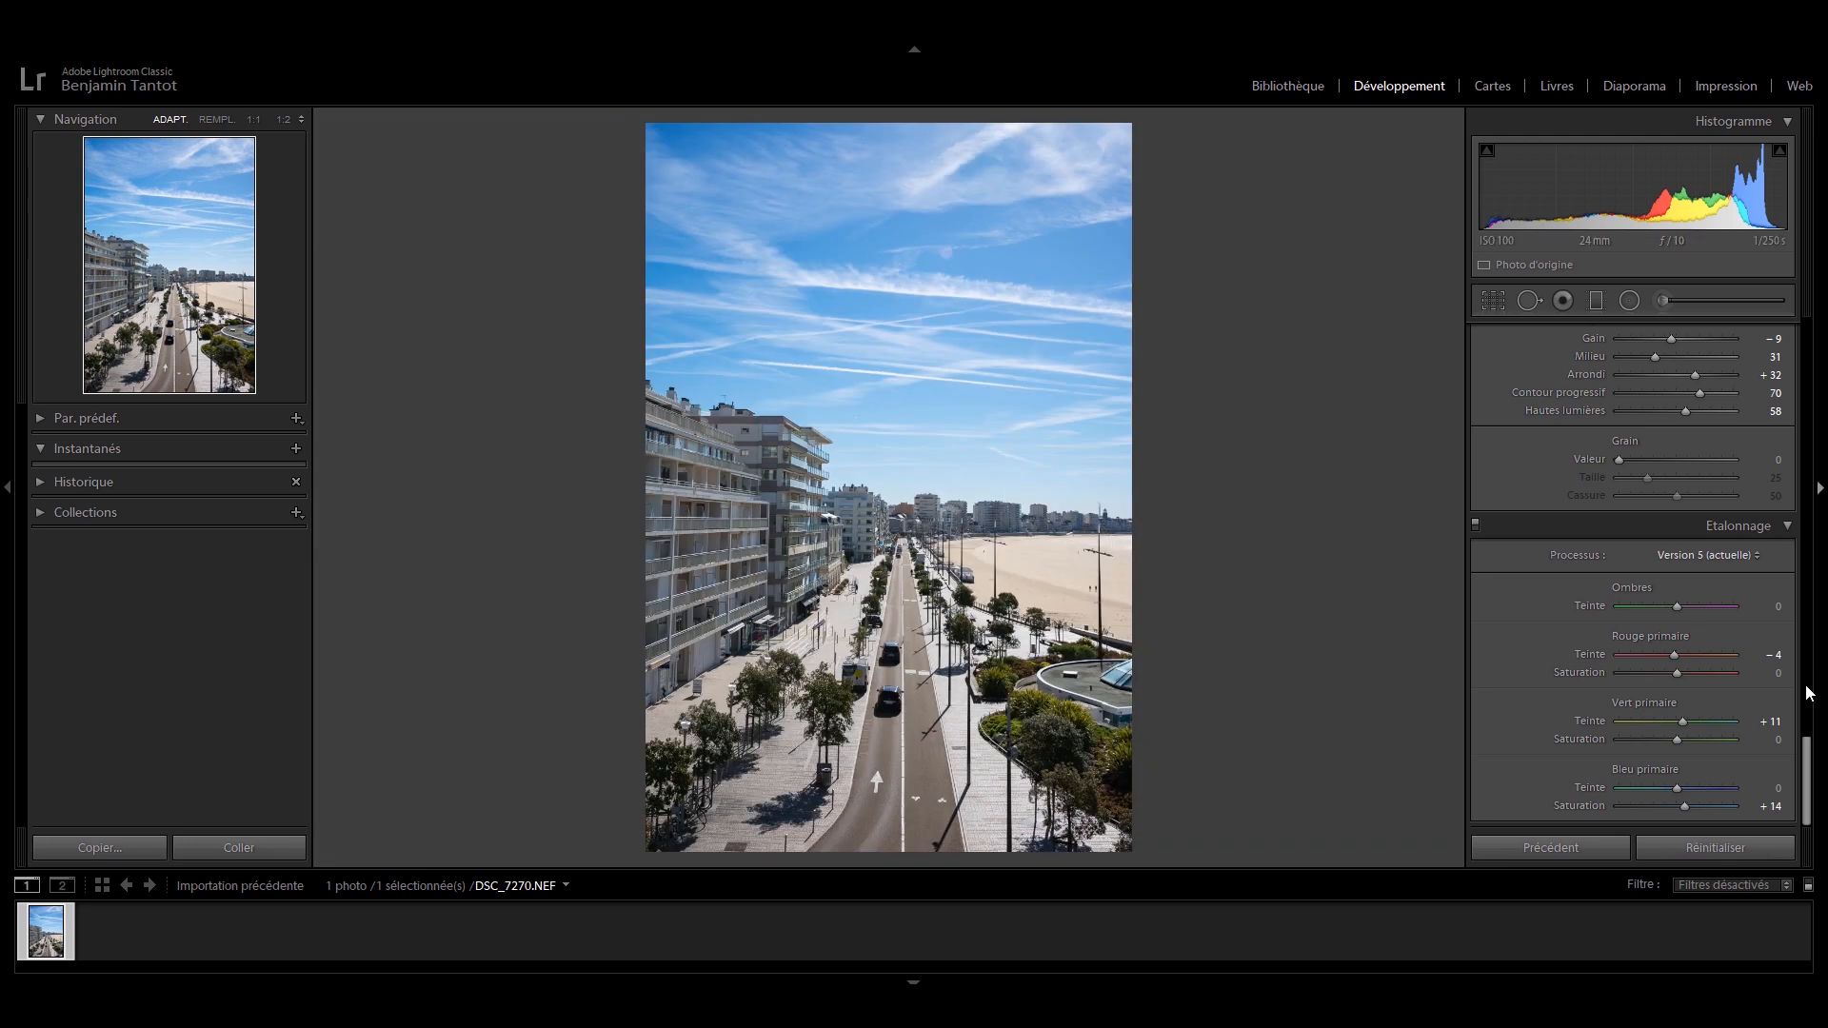
Step: Draw a large radial filter over the beach side, centred just beyond the photo's right edge, with Exposition 0,34
{"action": "scroll", "coordinate": [1809, 693], "scroll_direction": "up", "scroll_amount": 10}
{"action": "scroll", "coordinate": [1632, 559], "scroll_direction": "up", "scroll_amount": 5}
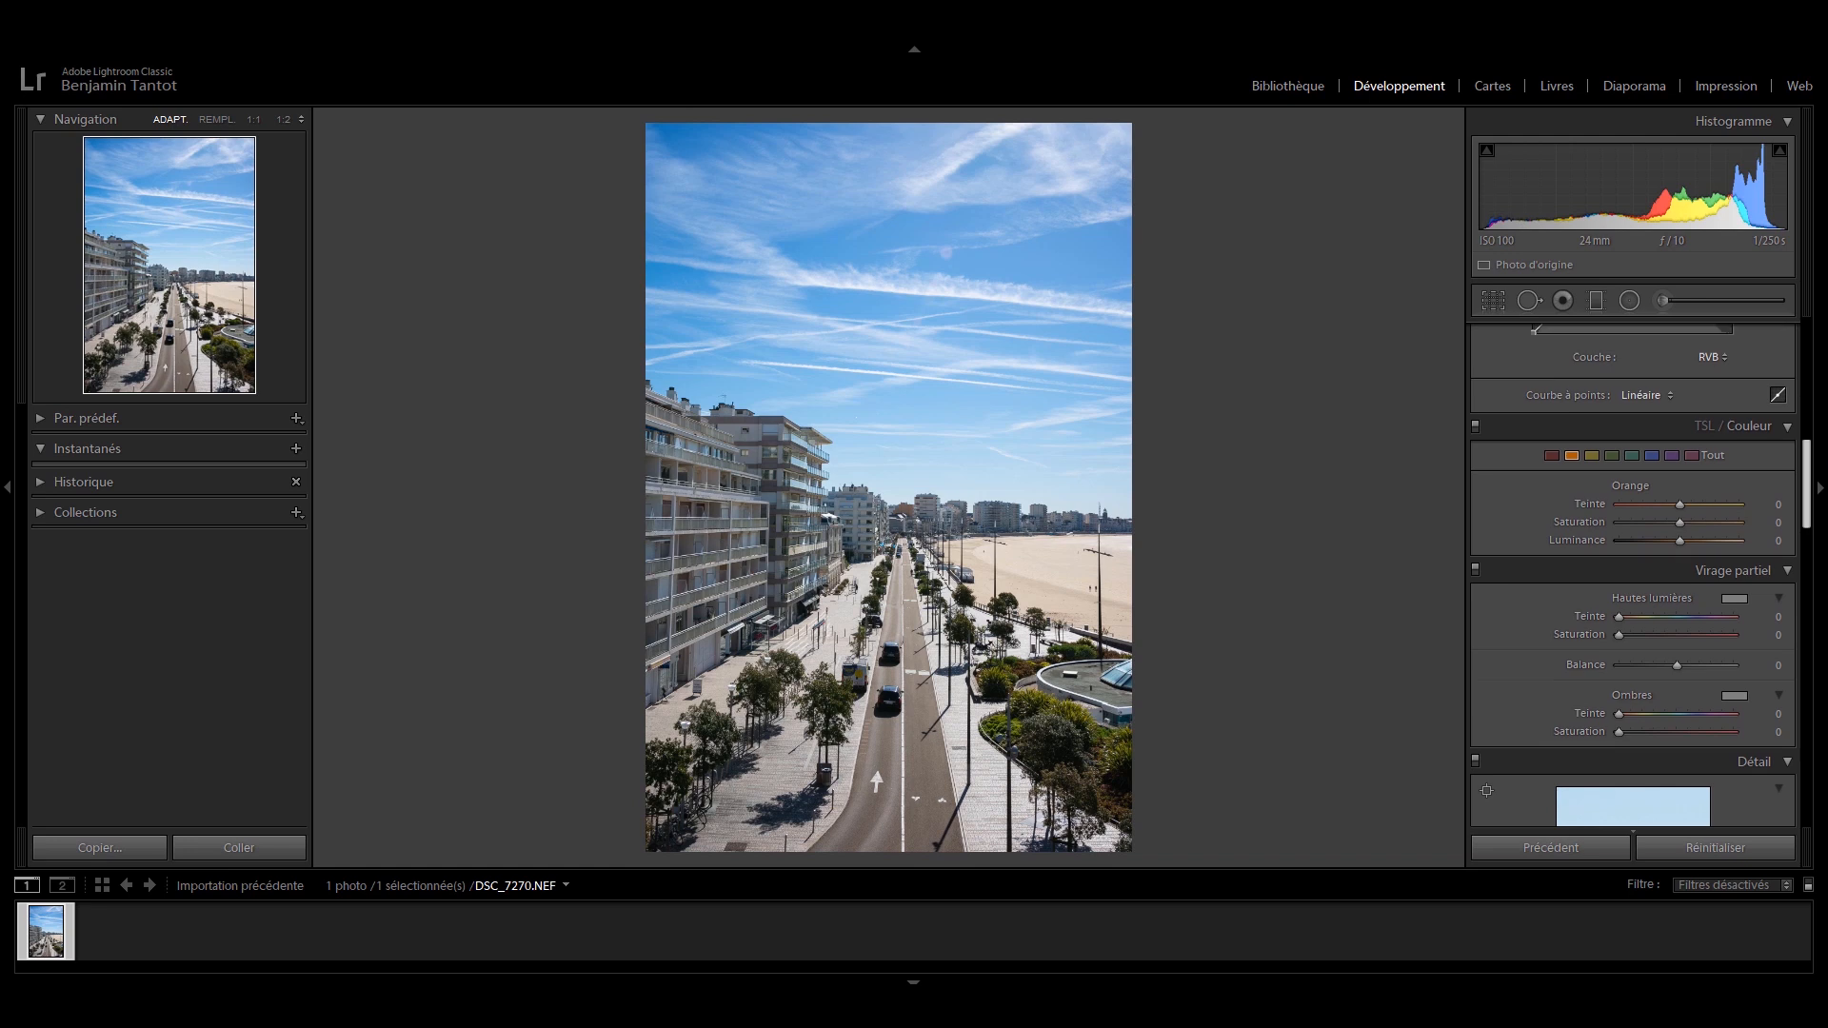
{"action": "scroll", "coordinate": [1645, 351], "scroll_direction": "up", "scroll_amount": 5}
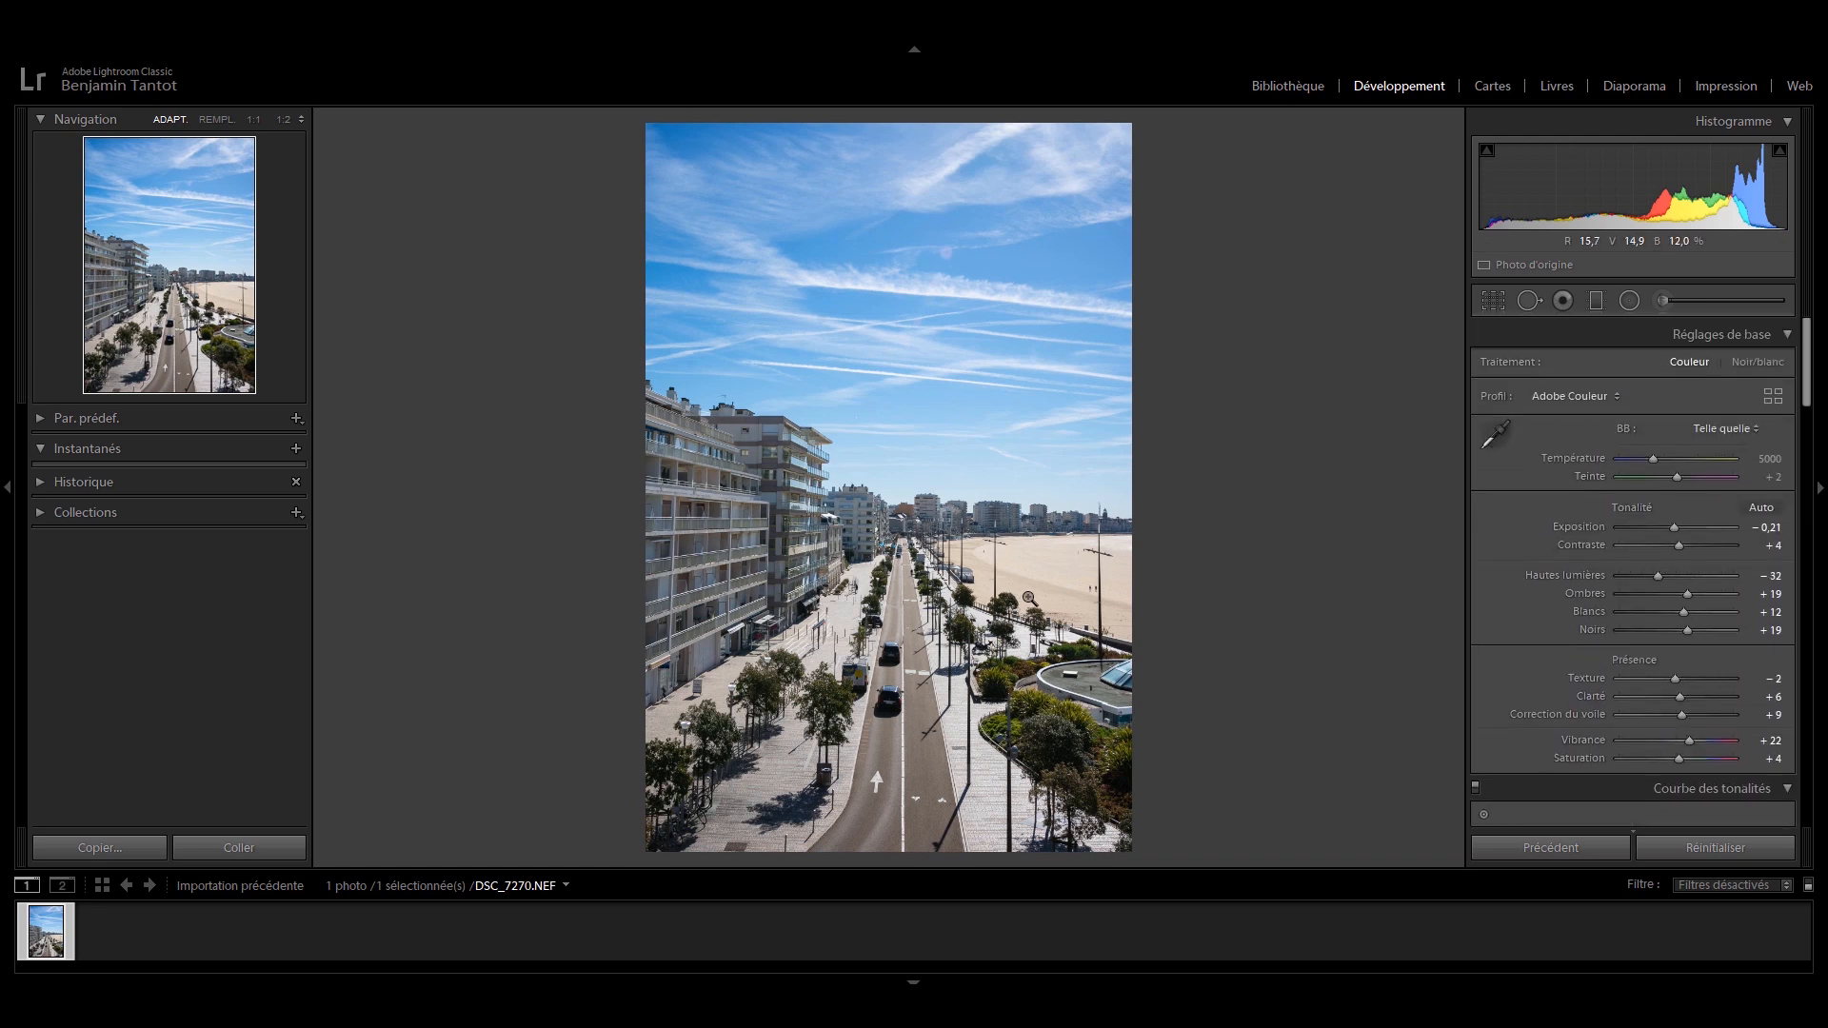
{"action": "left_click", "coordinate": [1631, 301]}
{"action": "left_click_drag", "start_coordinate": [1223, 492], "coordinate": [1461, 645]}
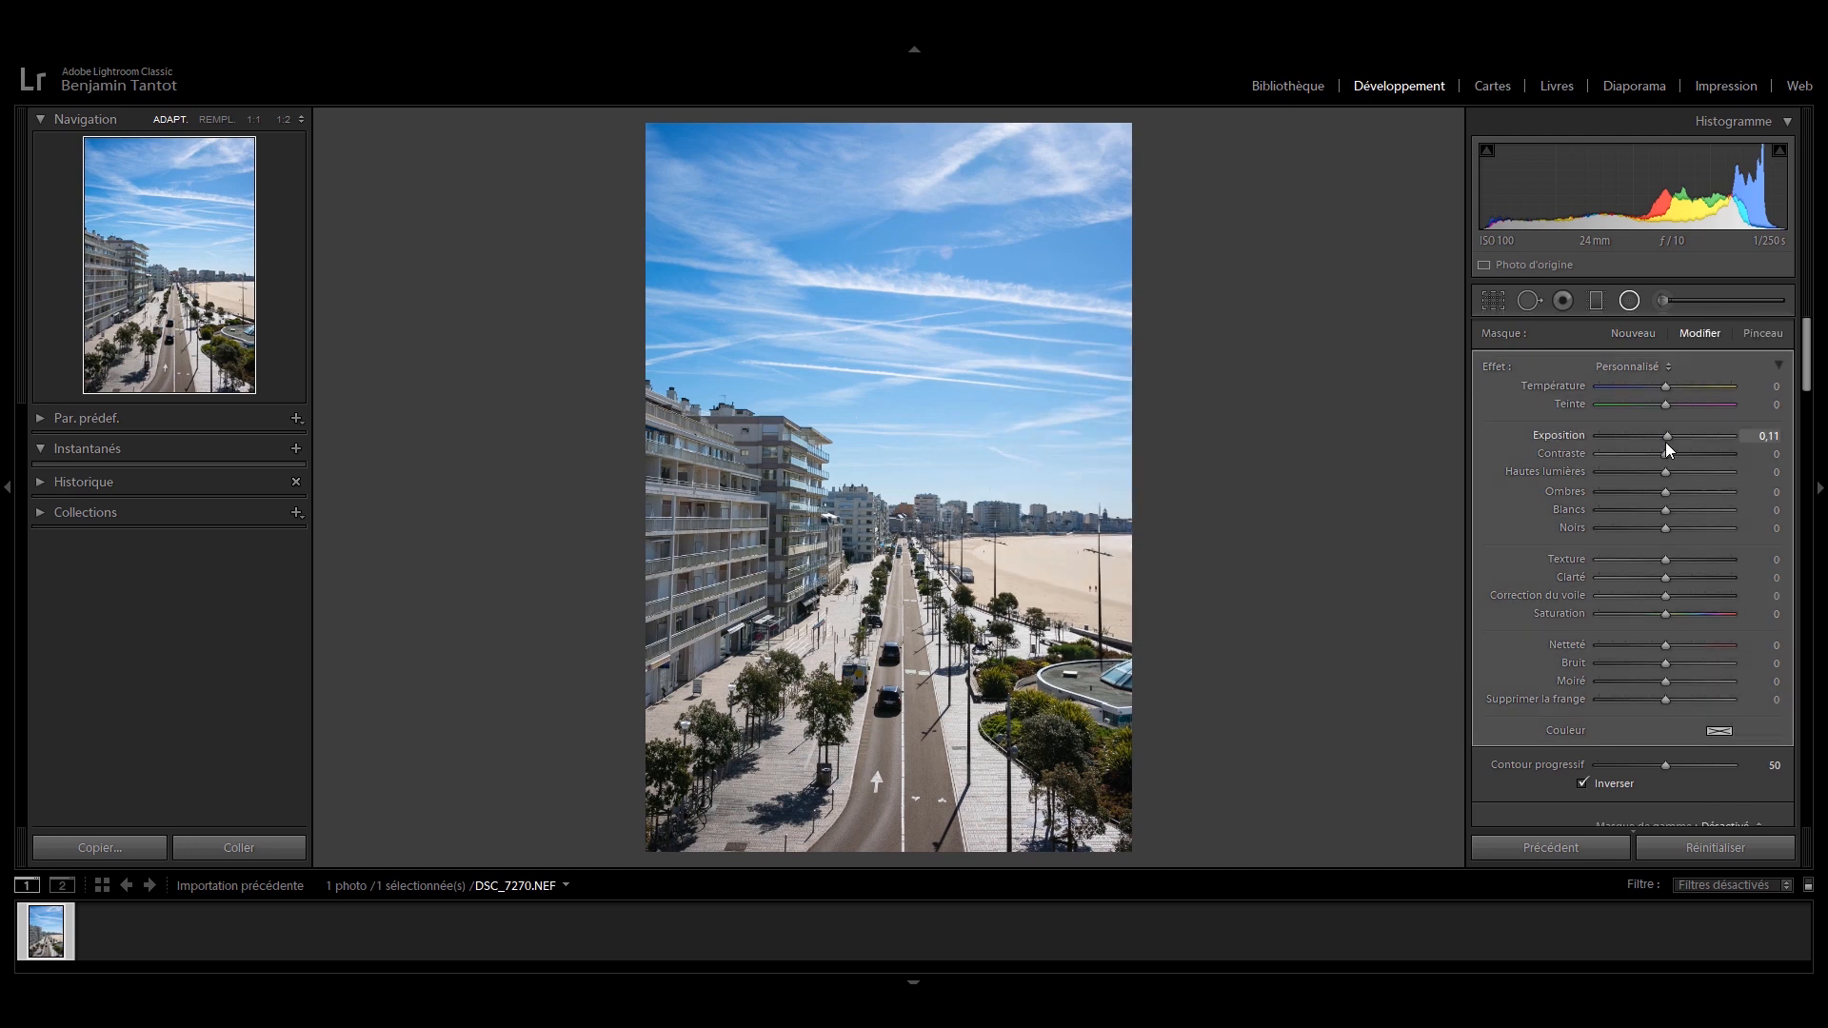
{"action": "left_click_drag", "start_coordinate": [1665, 442], "coordinate": [1667, 442]}
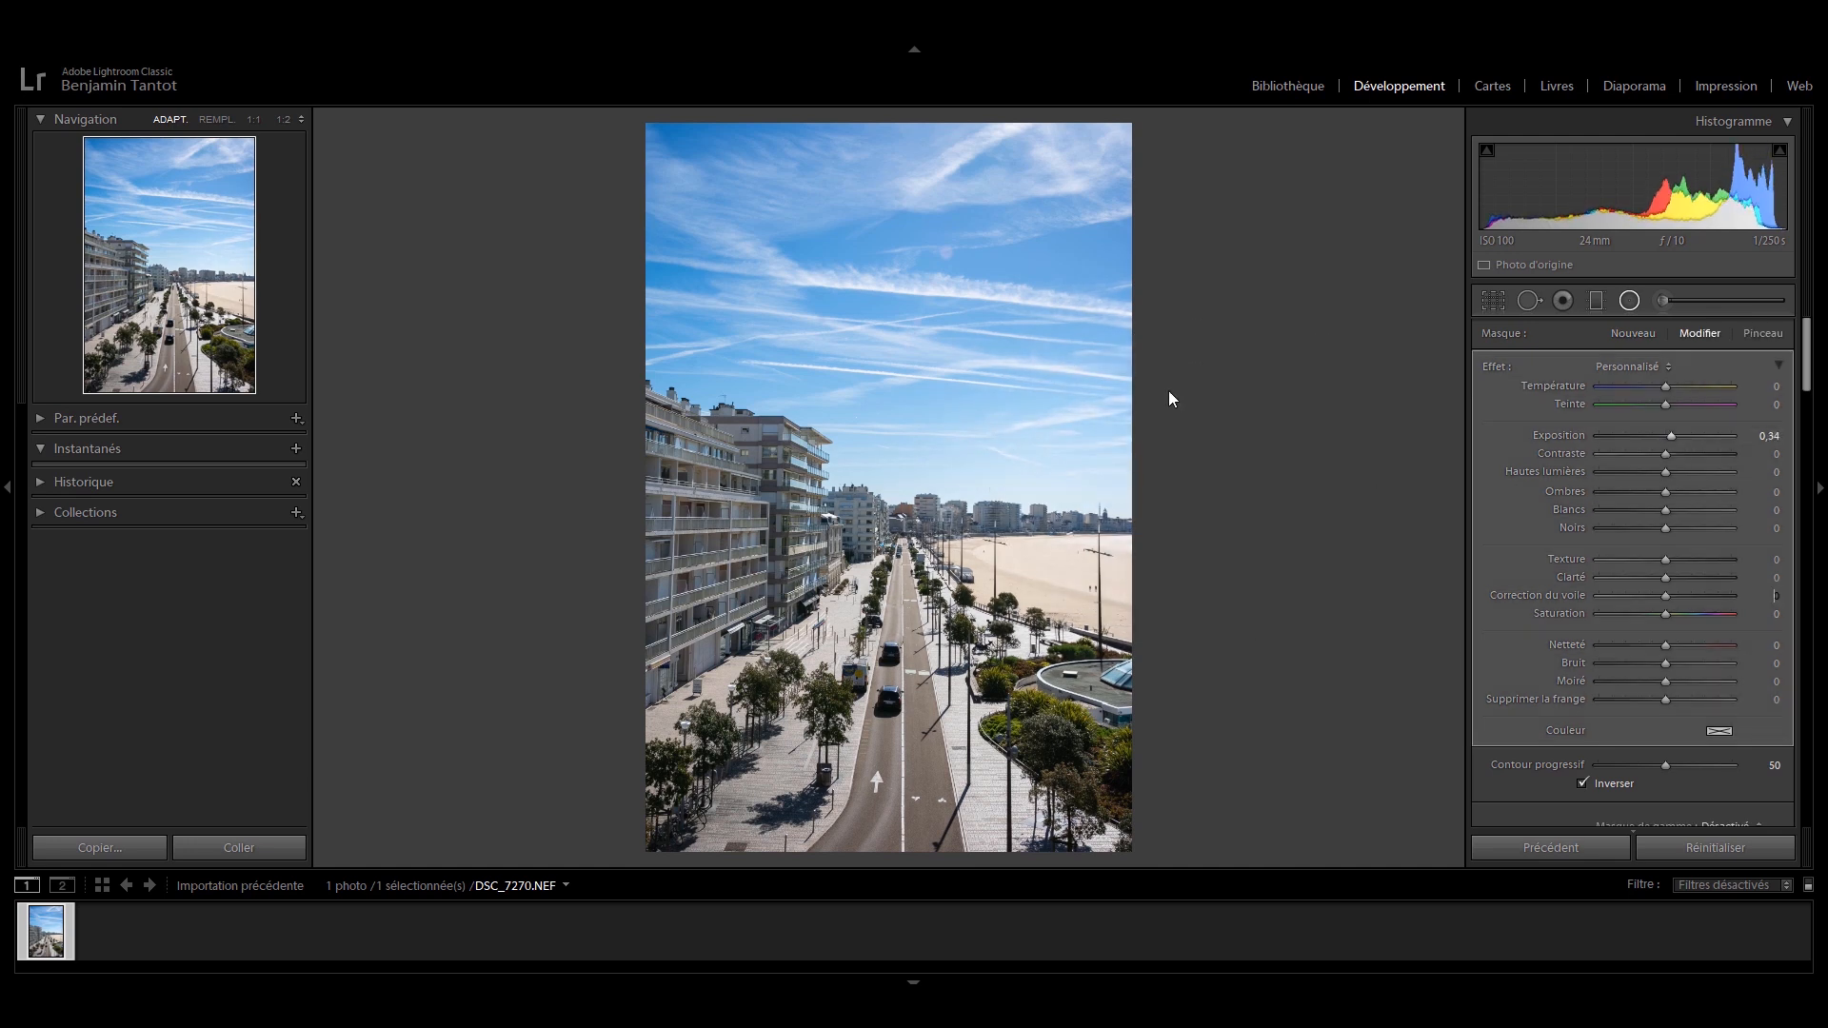
Step: Set the beach-side radial filter's Correction du voile to −14, Température to 19 and Saturation to 4
{"action": "left_click_drag", "start_coordinate": [1665, 593], "coordinate": [1655, 599]}
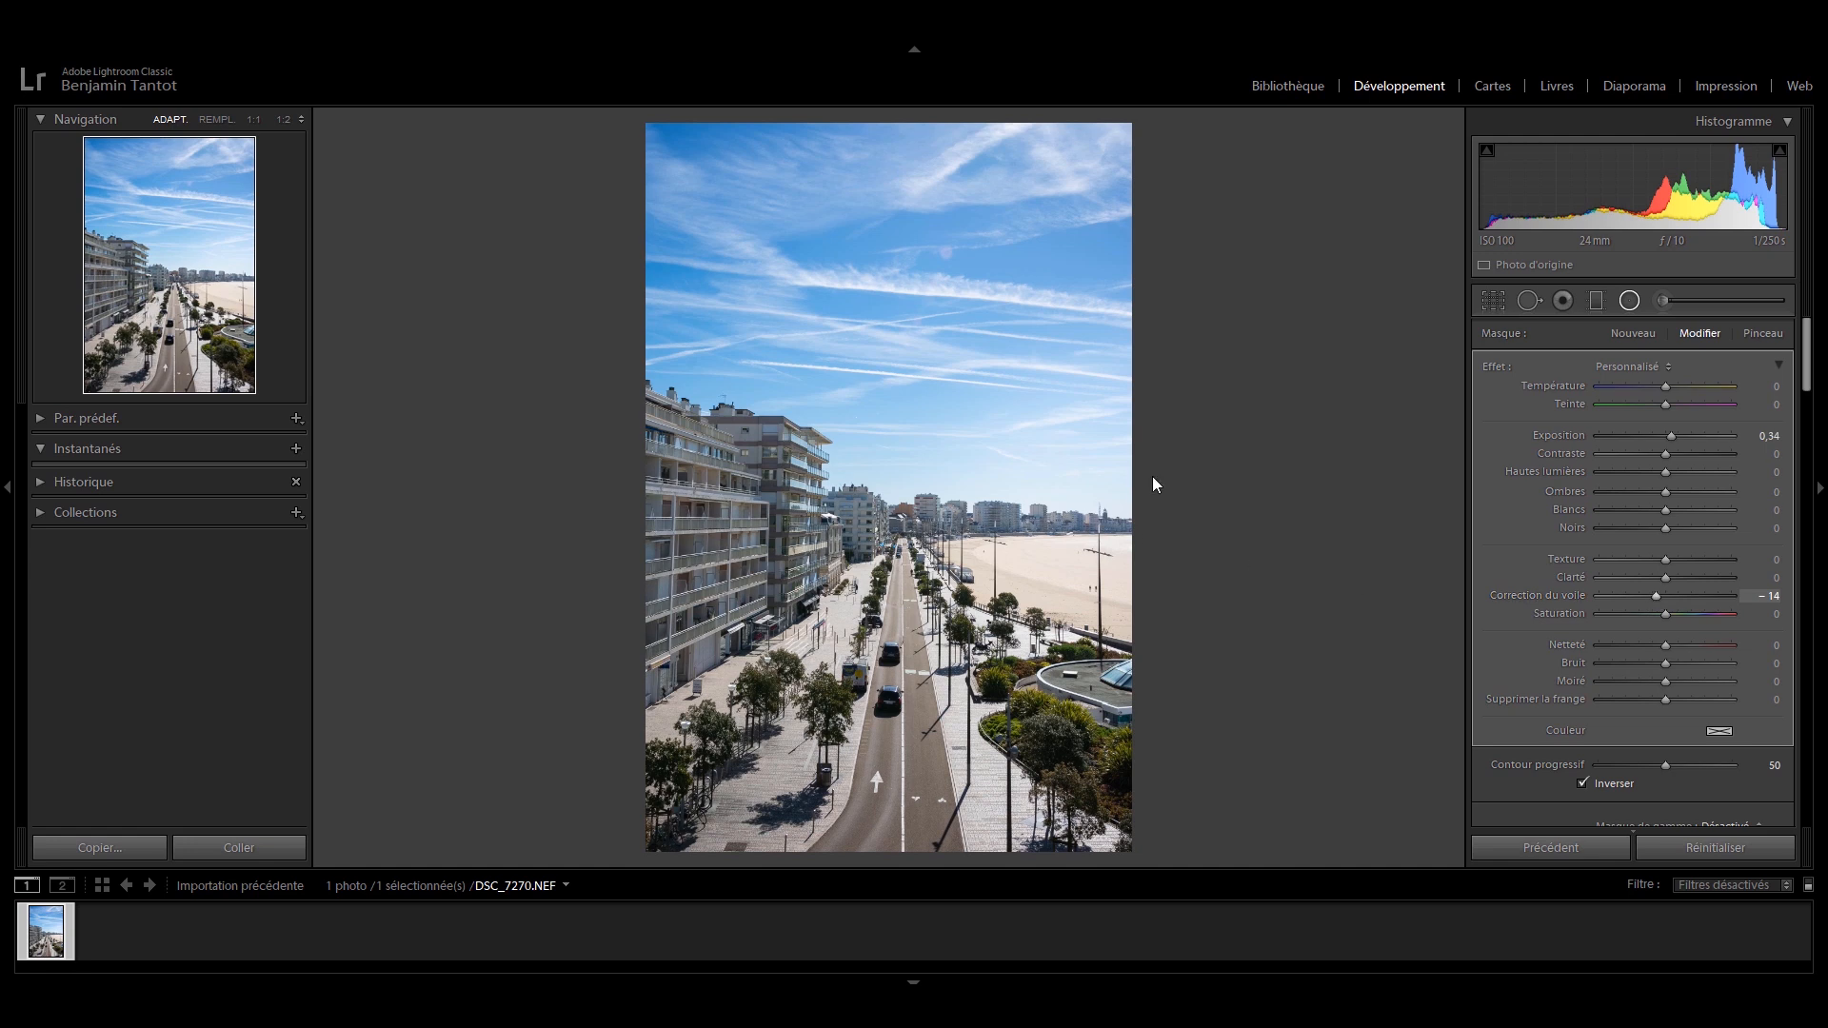
{"action": "left_click_drag", "start_coordinate": [1381, 557], "coordinate": [1386, 546]}
{"action": "left_click_drag", "start_coordinate": [1672, 391], "coordinate": [1678, 395]}
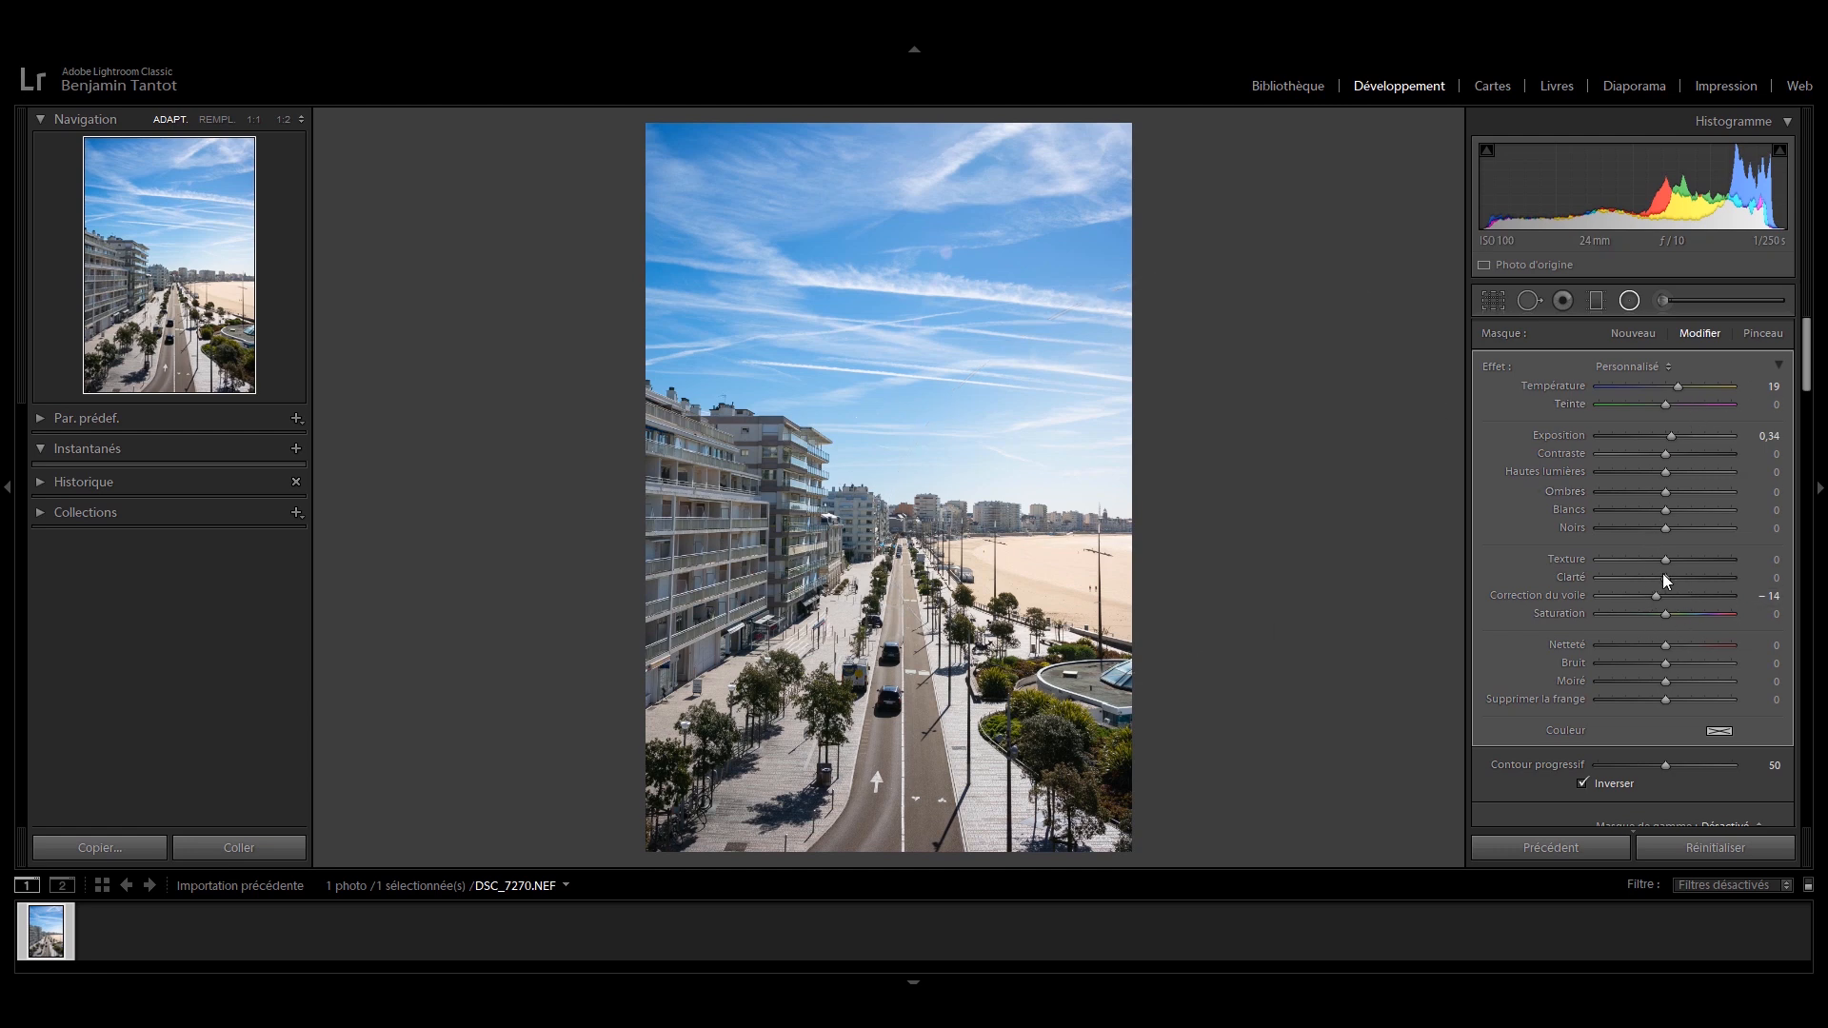
{"action": "left_click_drag", "start_coordinate": [1665, 613], "coordinate": [1668, 613]}
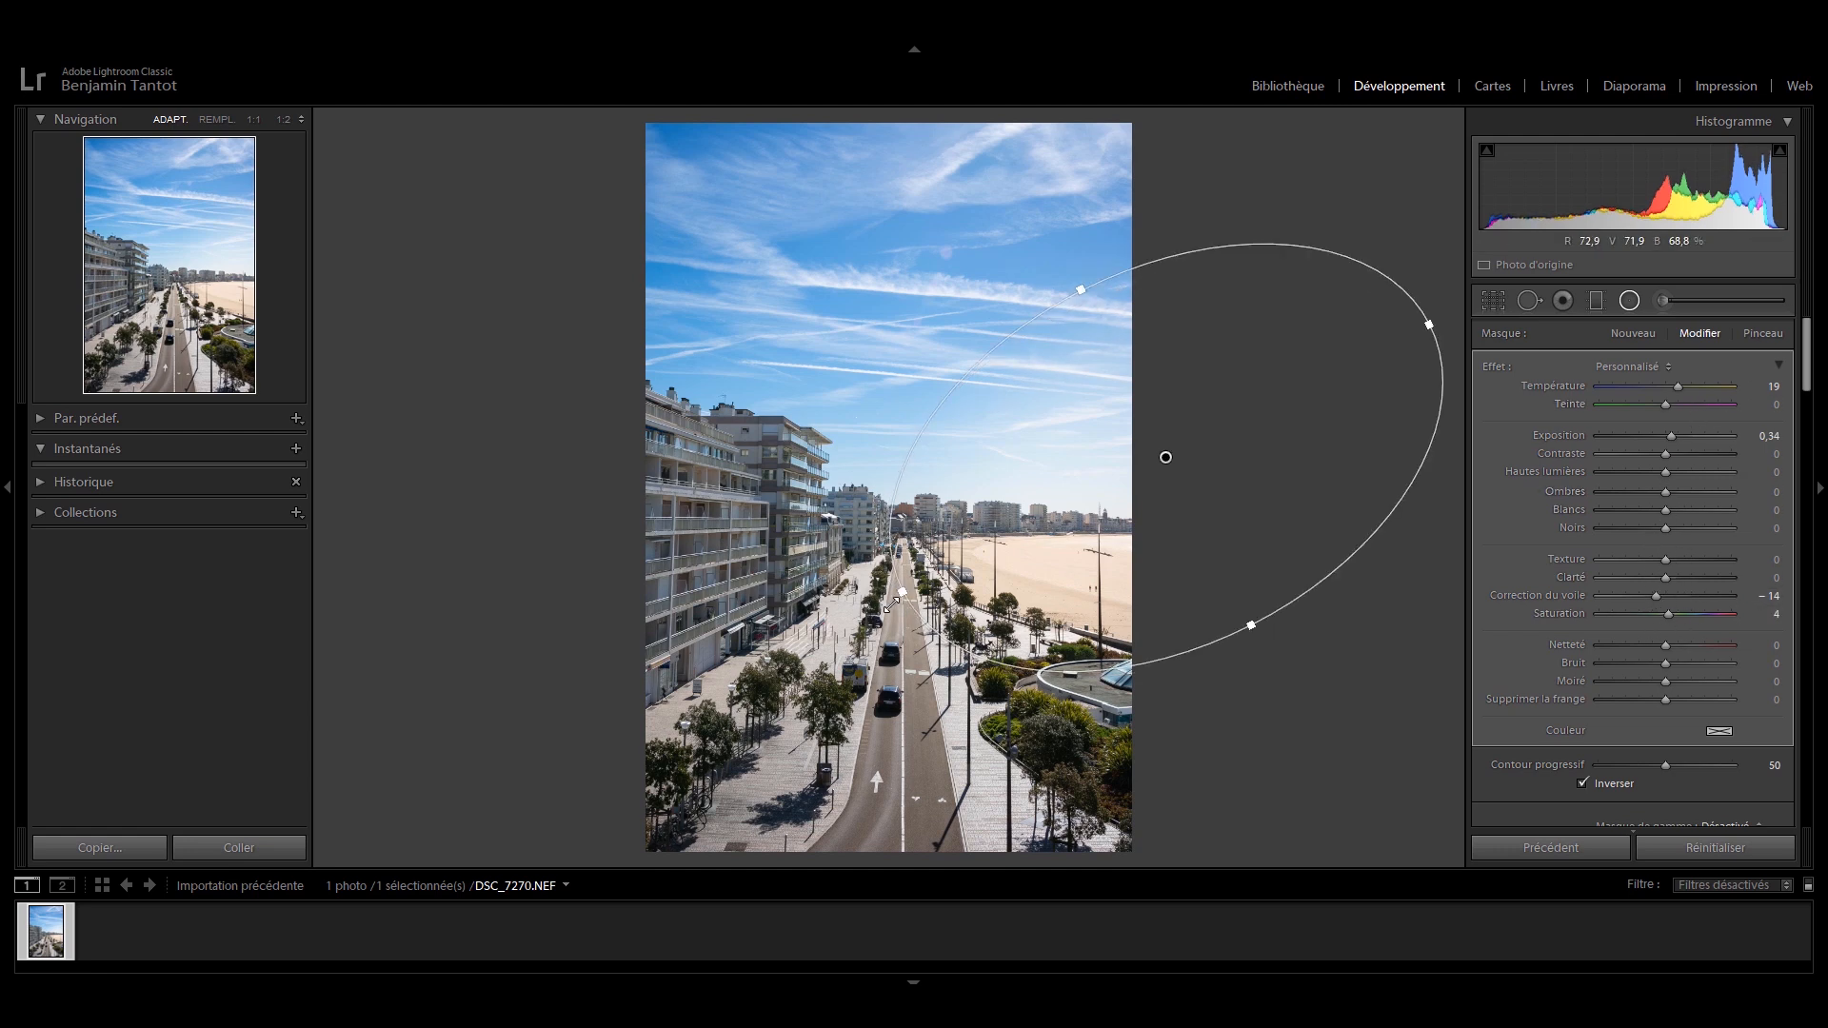
Step: Slightly enlarge the beach-side radial filter, shift it up and left, and raise its Température to 21
{"action": "left_click_drag", "start_coordinate": [891, 603], "coordinate": [877, 611]}
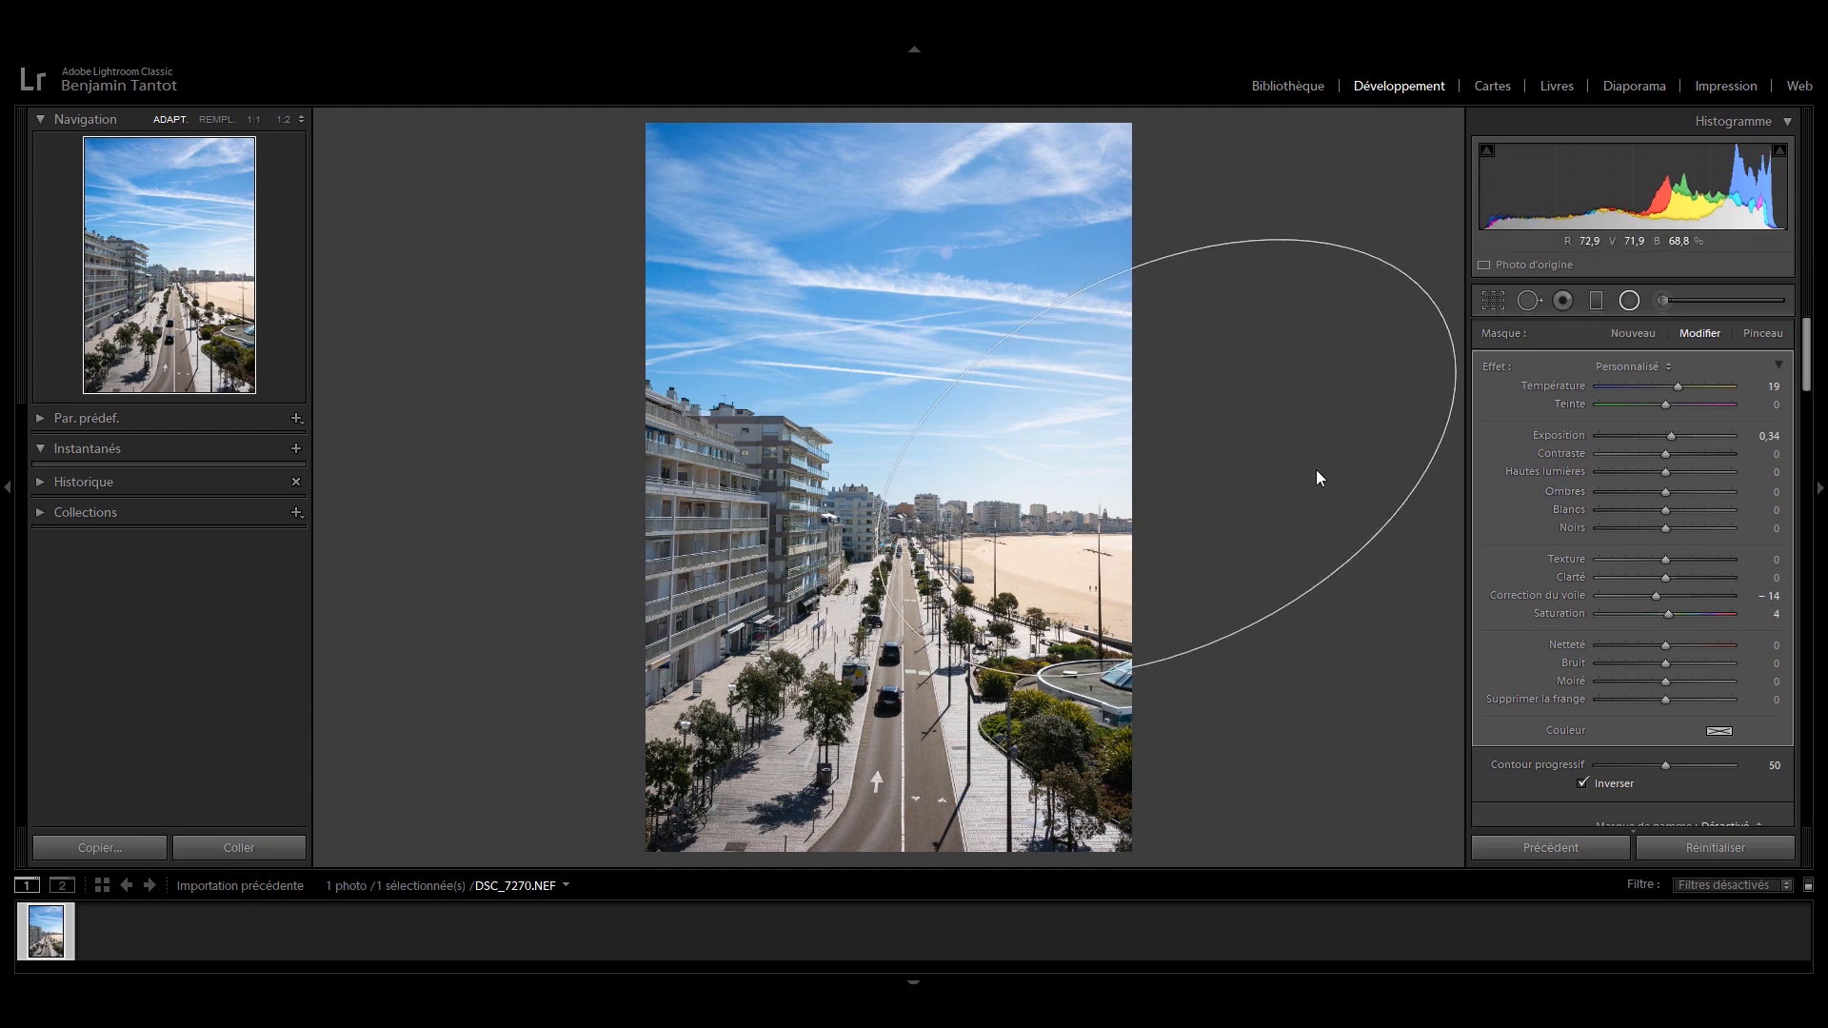
{"action": "left_click_drag", "start_coordinate": [1400, 522], "coordinate": [1395, 534]}
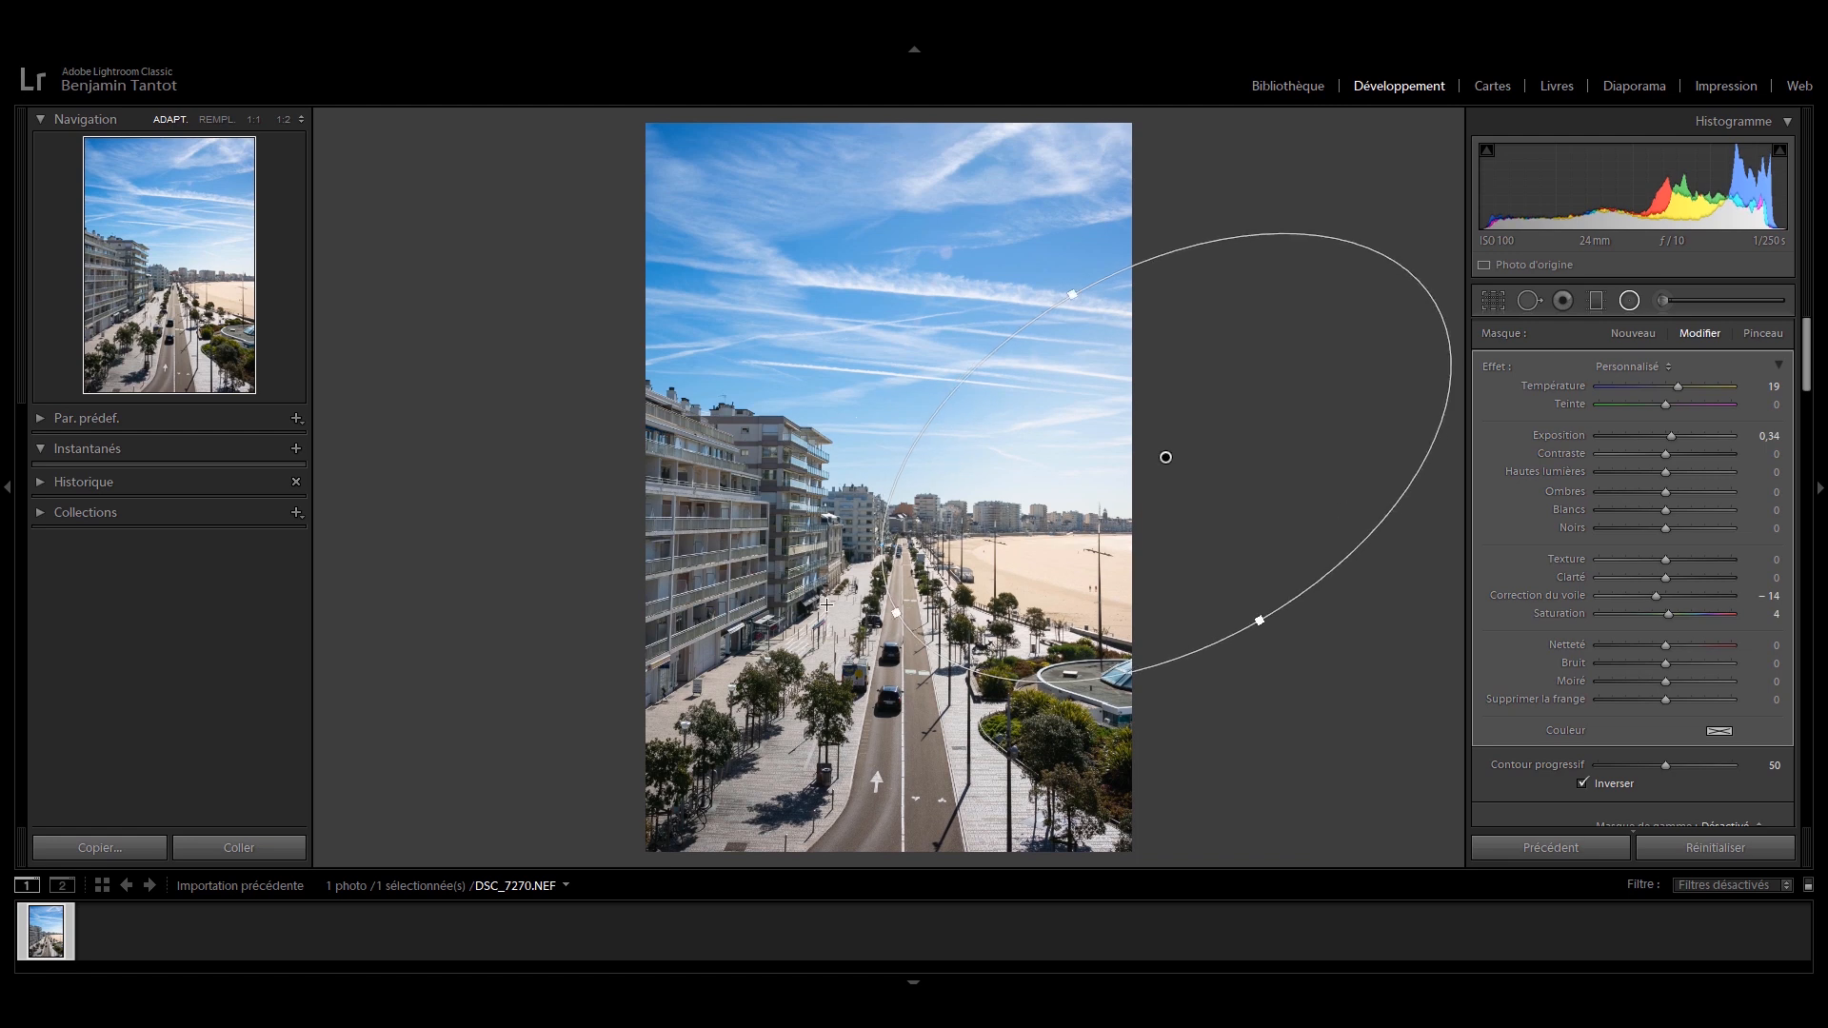
{"action": "left_click_drag", "start_coordinate": [1182, 451], "coordinate": [1158, 445]}
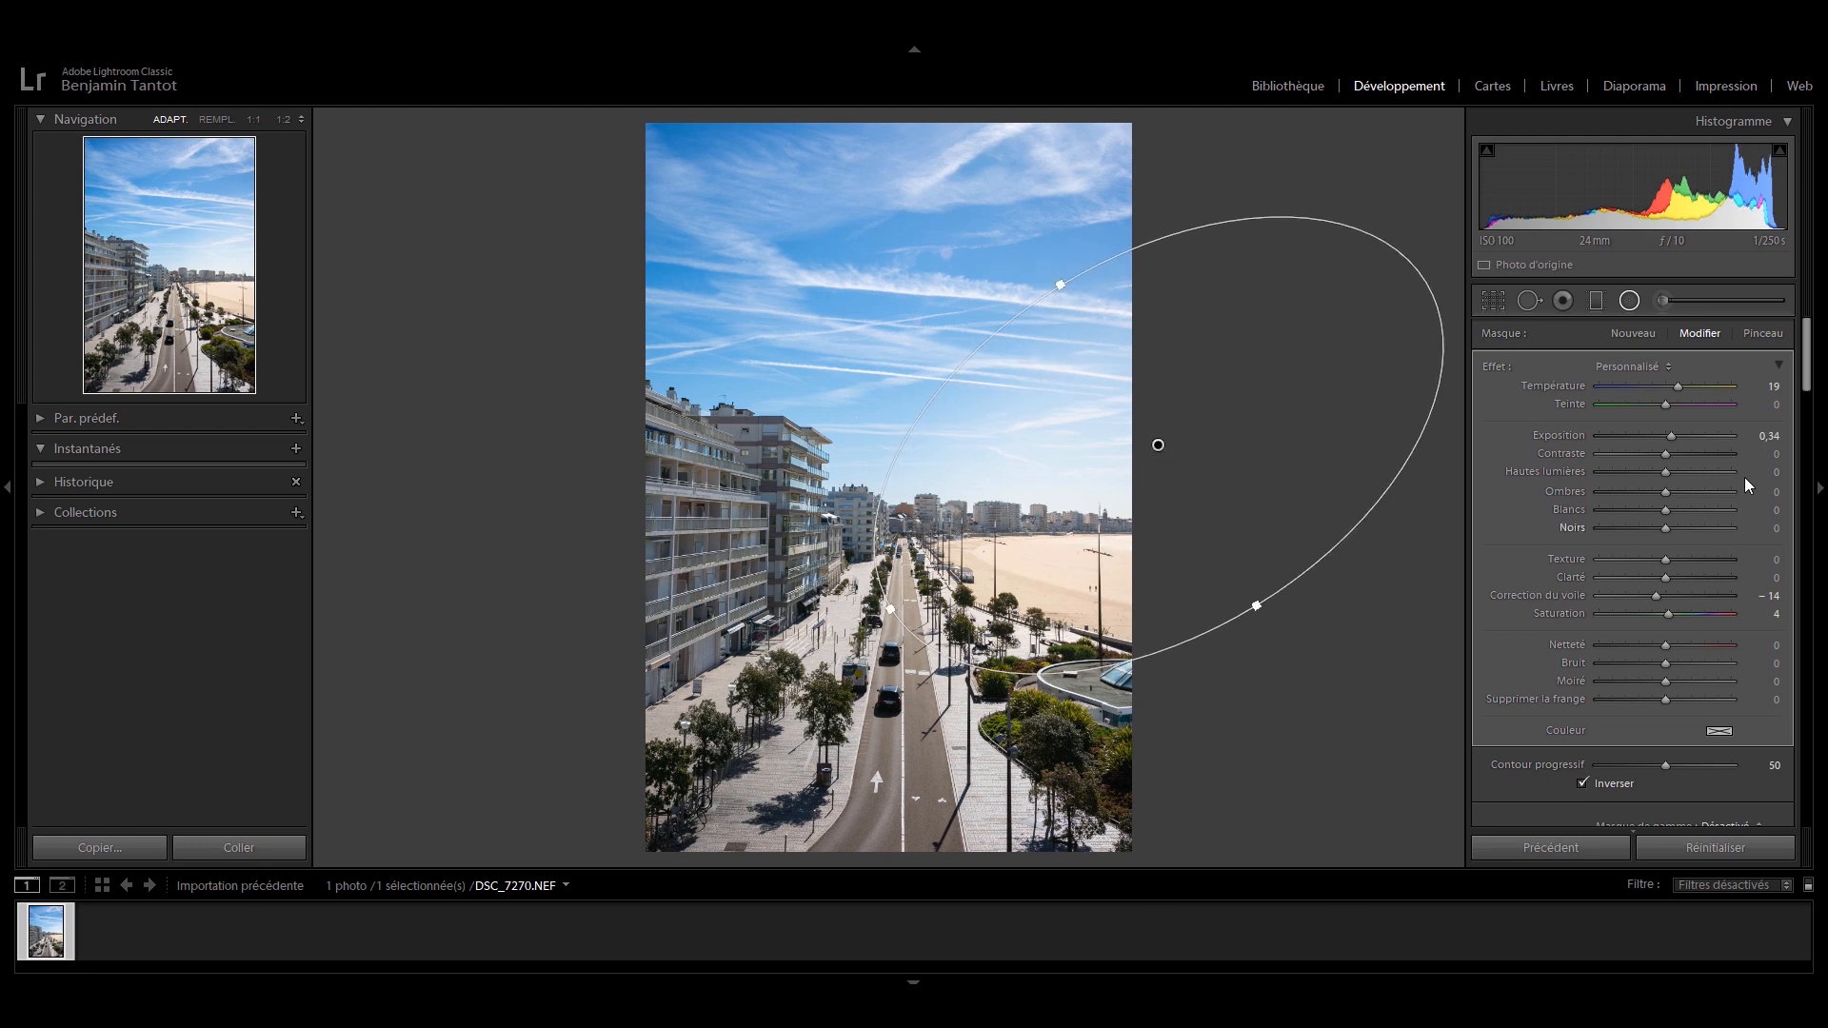
{"action": "key", "text": "Up"}
{"action": "key", "text": "Up"}
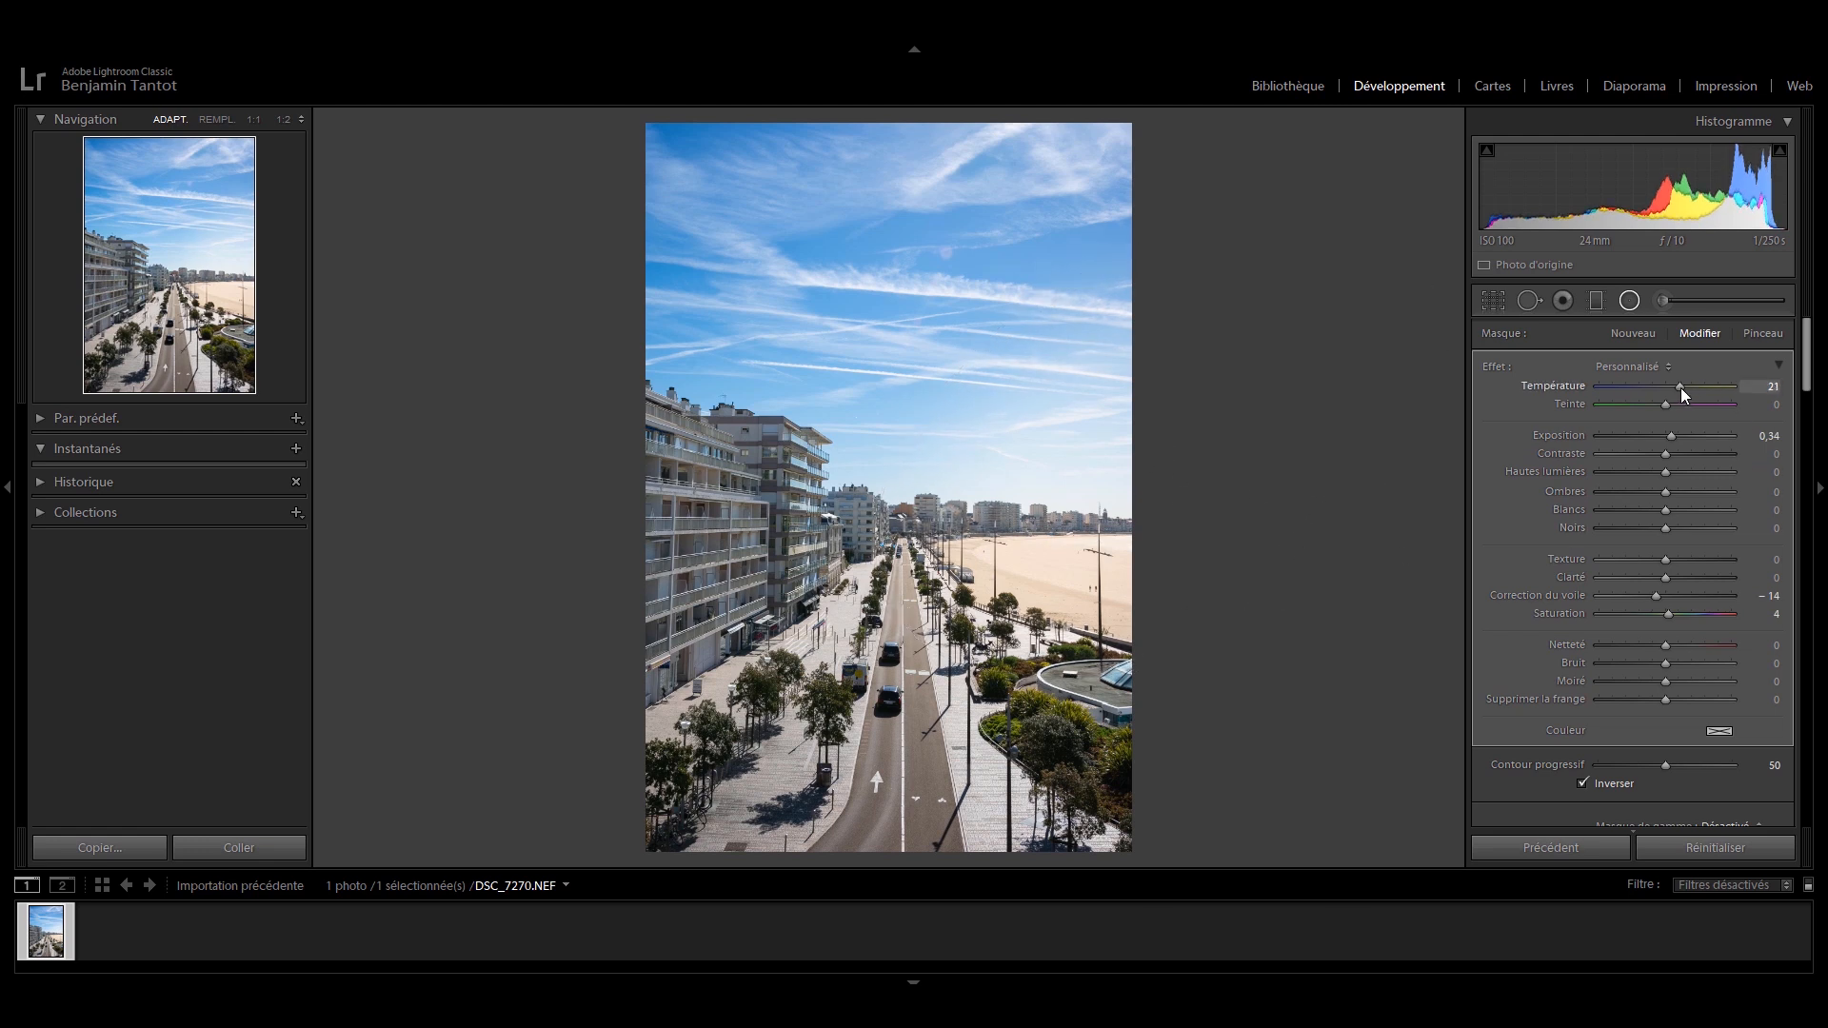
{"action": "key", "text": "Up"}
{"action": "key", "text": "Up"}
{"action": "key", "text": "Up"}
{"action": "key", "text": "Up"}
{"action": "key", "text": "Up"}
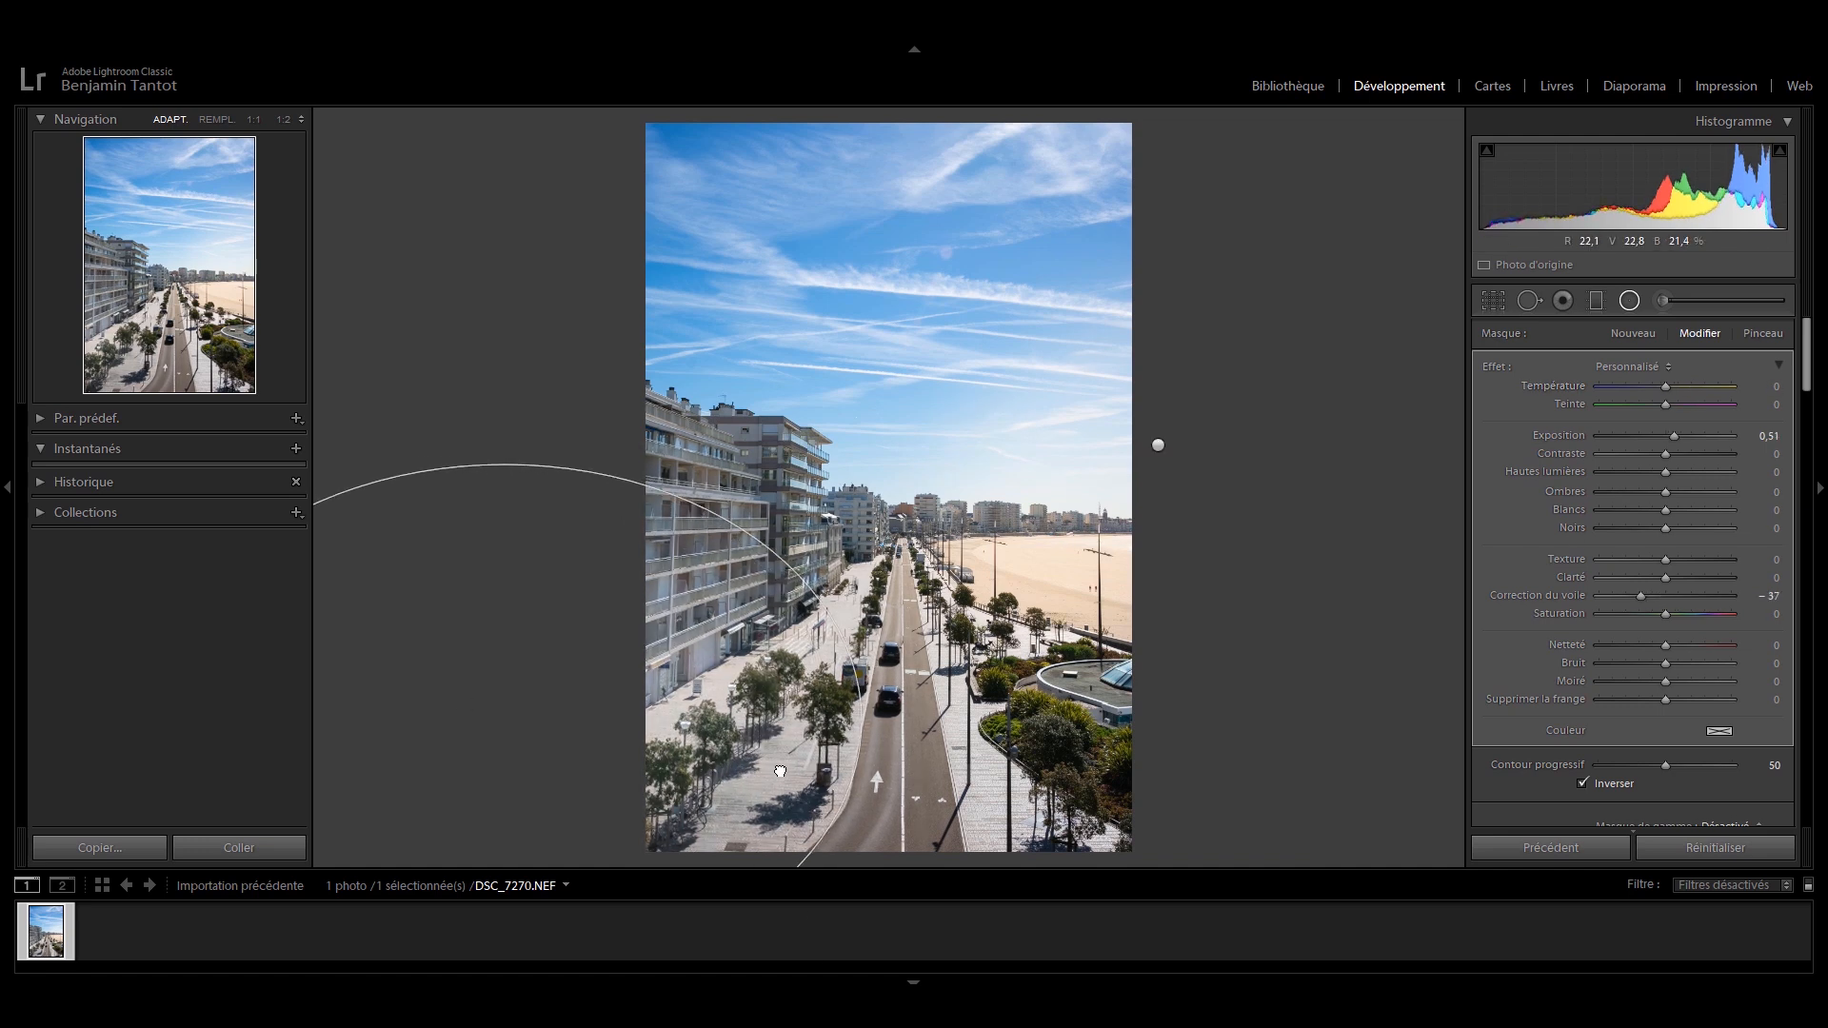
Step: On a second radial filter over the left-hand buildings, set Correction du voile to 0, Exposition to −0,46, Hautes lumières to −11 and Blancs to −21
{"action": "double_click", "coordinate": [1772, 596]}
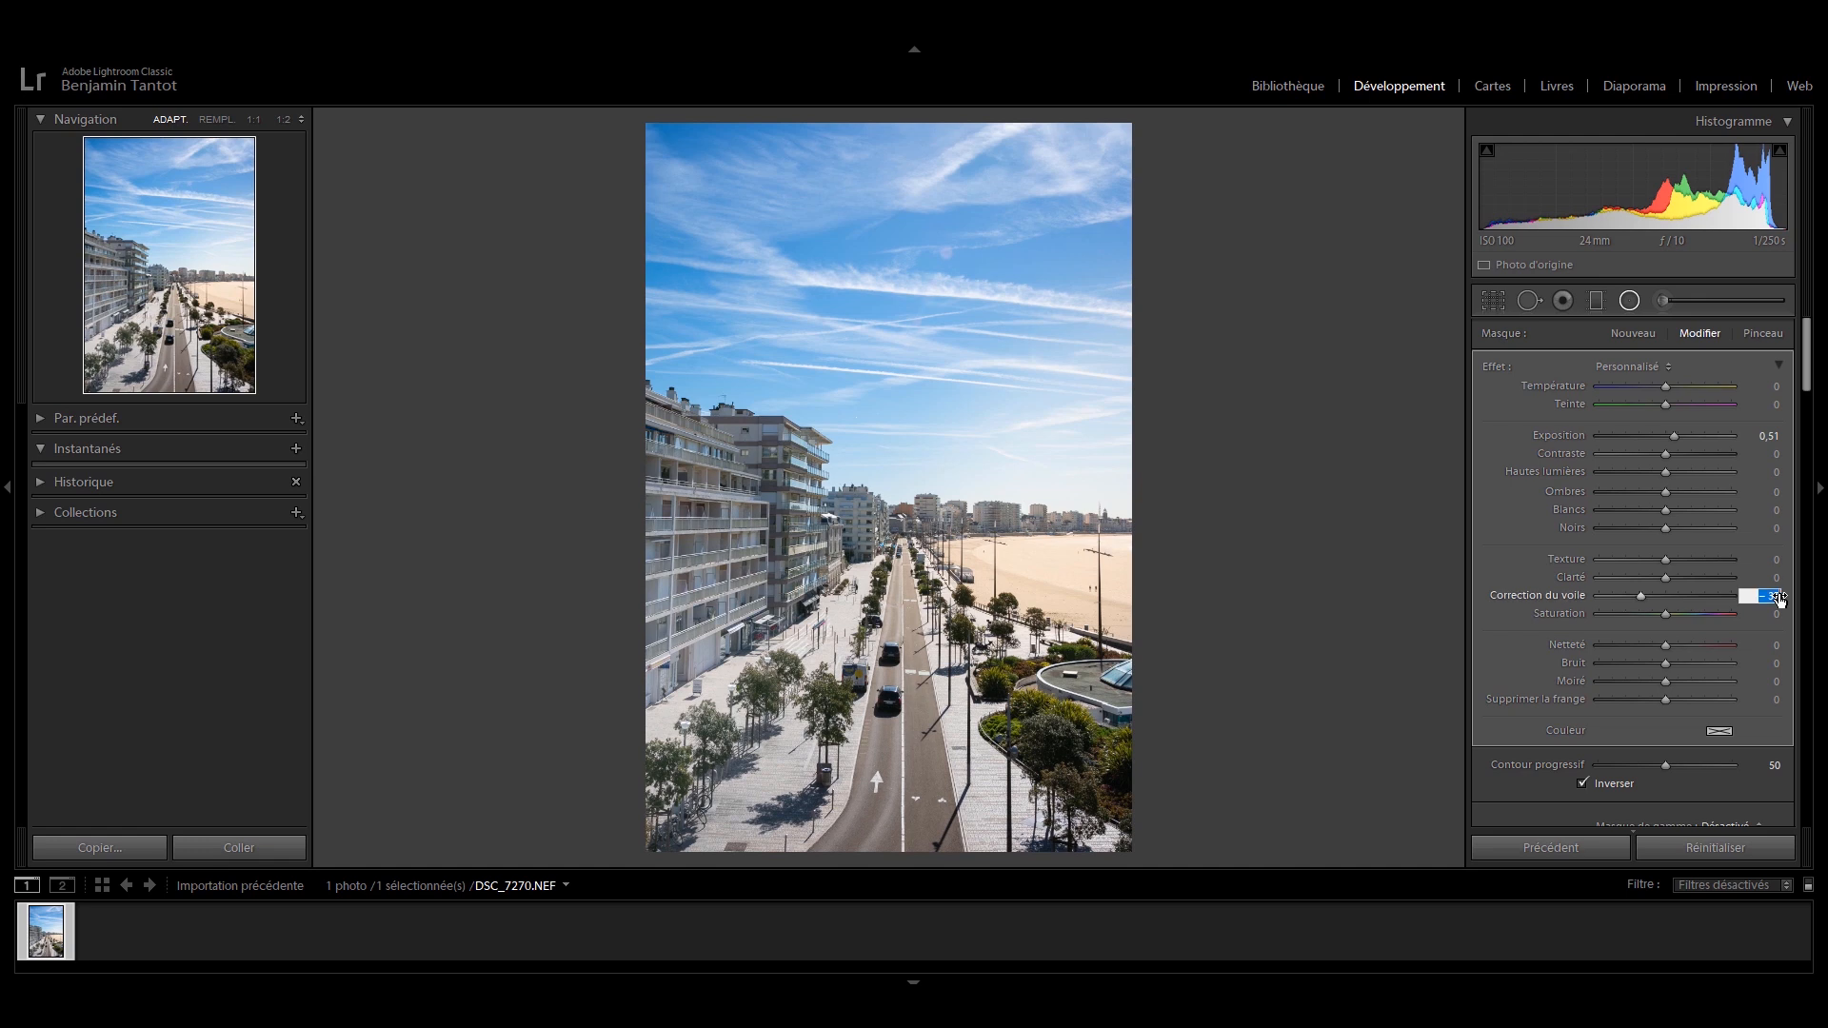
{"action": "double_click", "coordinate": [1676, 437]}
{"action": "left_click_drag", "start_coordinate": [1663, 437], "coordinate": [1655, 442]}
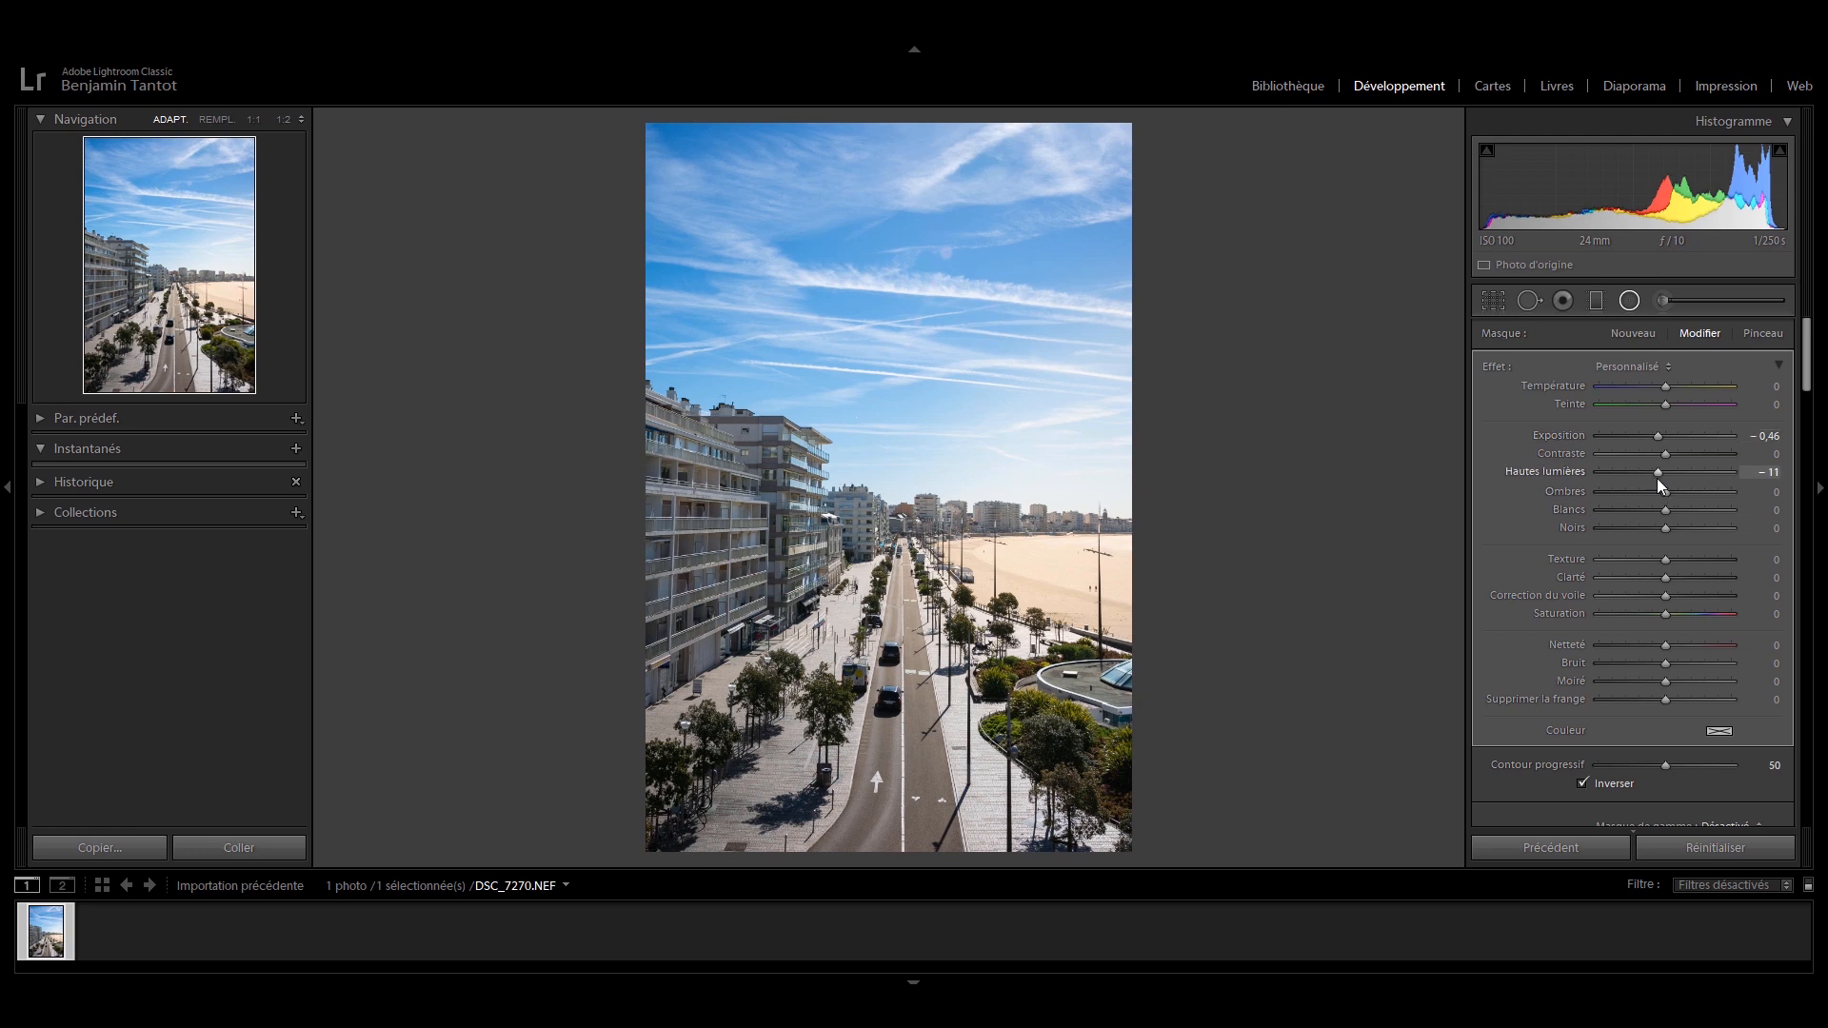
{"action": "left_click_drag", "start_coordinate": [1654, 513], "coordinate": [1650, 518]}
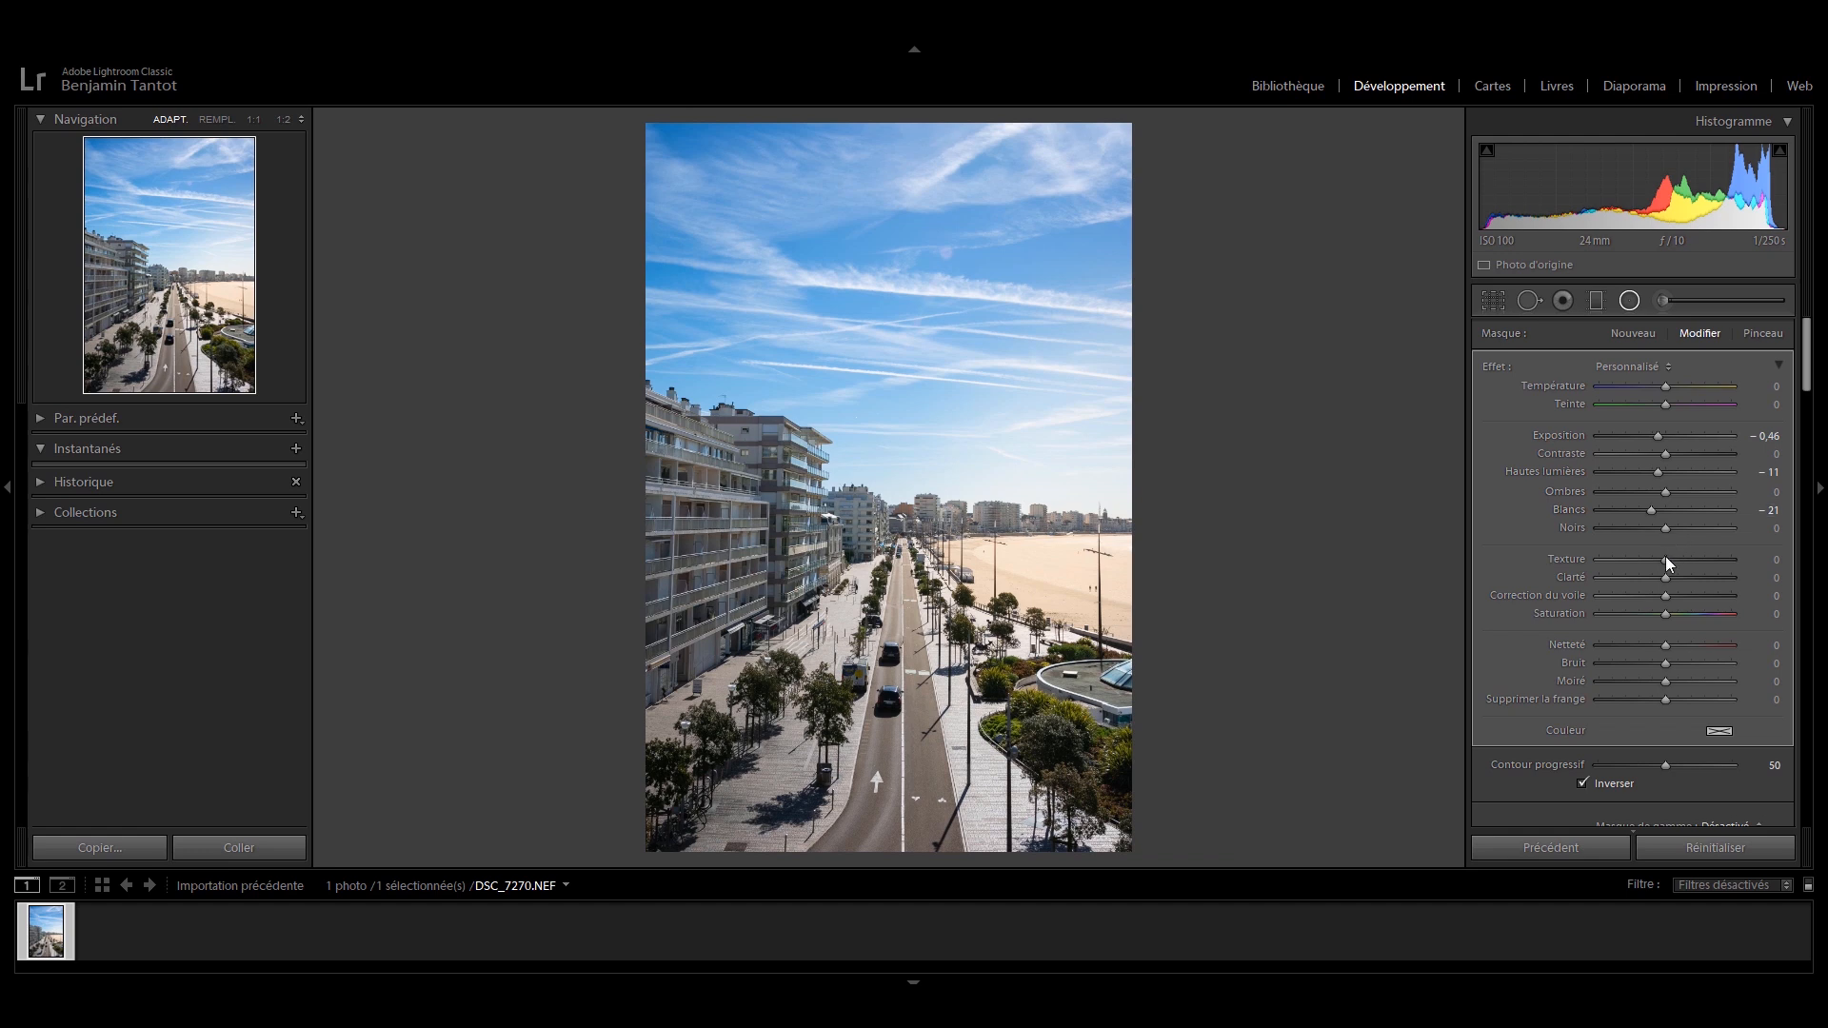
Step: Extend the buildings' radial filter upward over the rooftops and compare the photo before and after editing
{"action": "left_click_drag", "start_coordinate": [530, 463], "coordinate": [529, 405]}
{"action": "key", "text": "backslash"}
{"action": "key", "text": "backslash"}
{"action": "key", "text": "backslash"}
{"action": "key", "text": "backslash"}
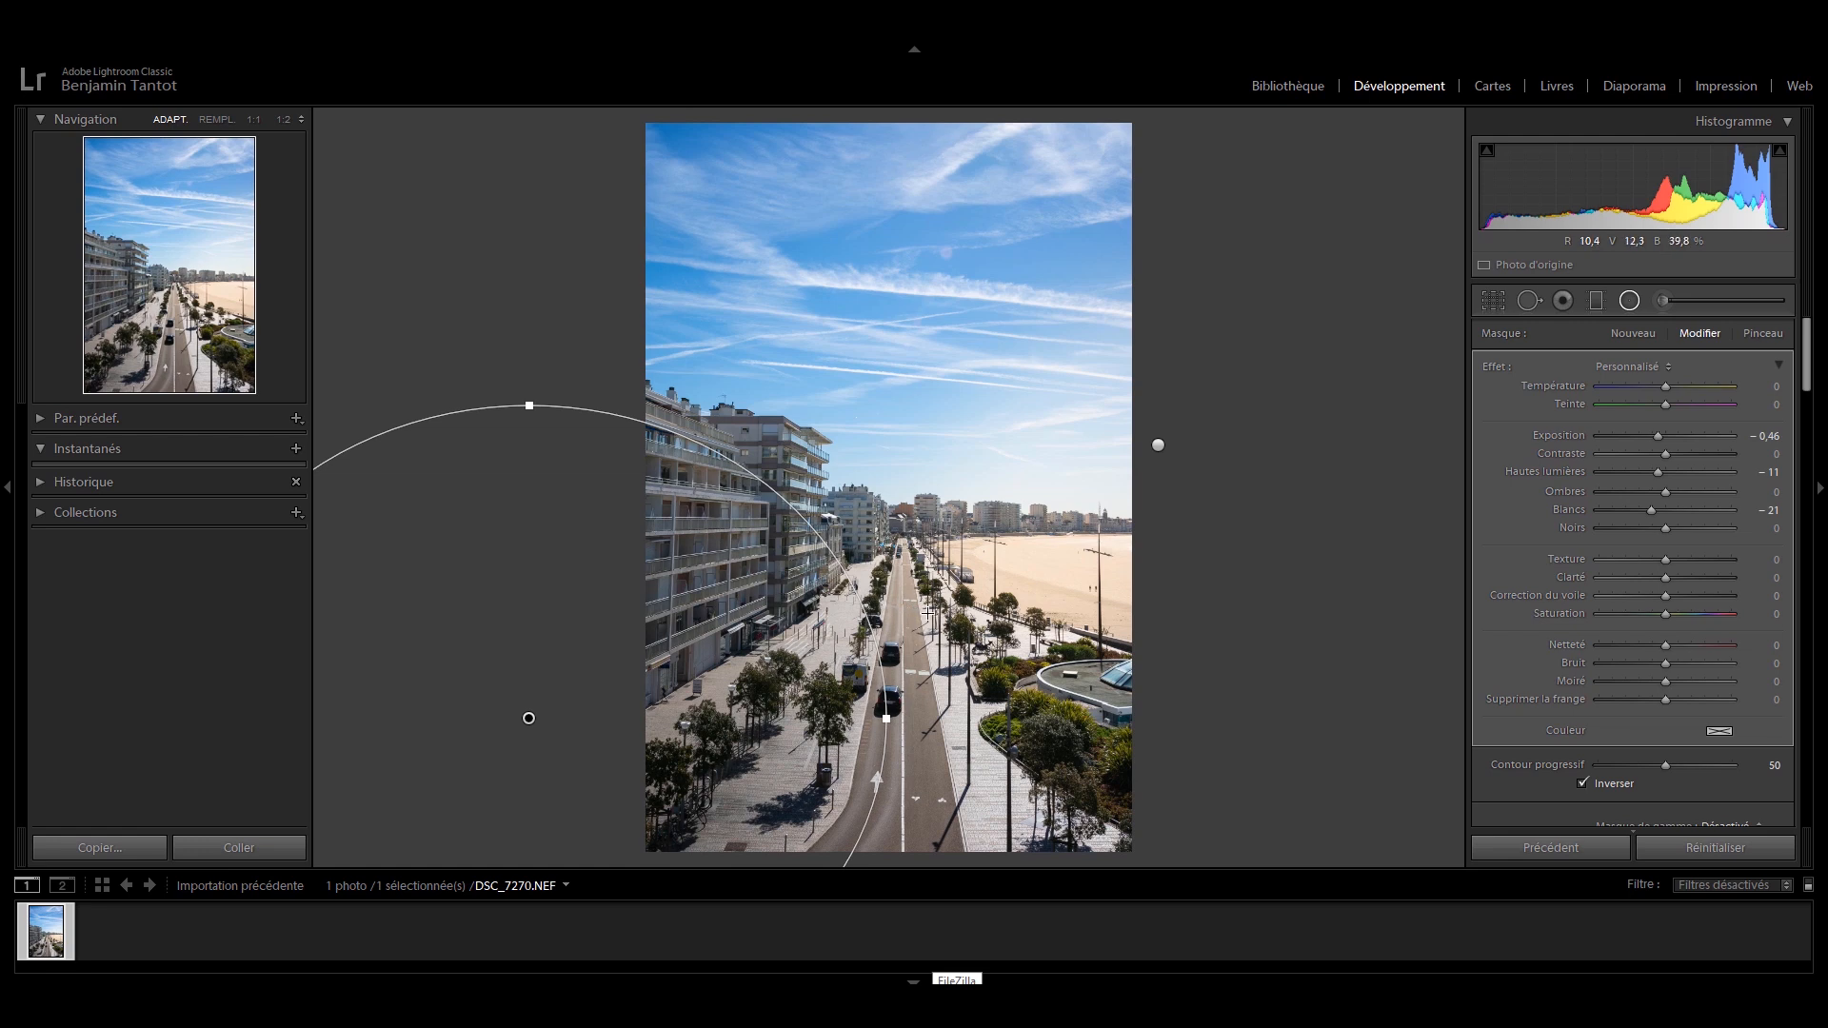
Step: Add a narrow vertical radial filter along the central road with Correction du voile 0 and Exposition 0,34
{"action": "left_click_drag", "start_coordinate": [897, 601], "coordinate": [945, 805]}
{"action": "left_click_drag", "start_coordinate": [898, 611], "coordinate": [907, 700]}
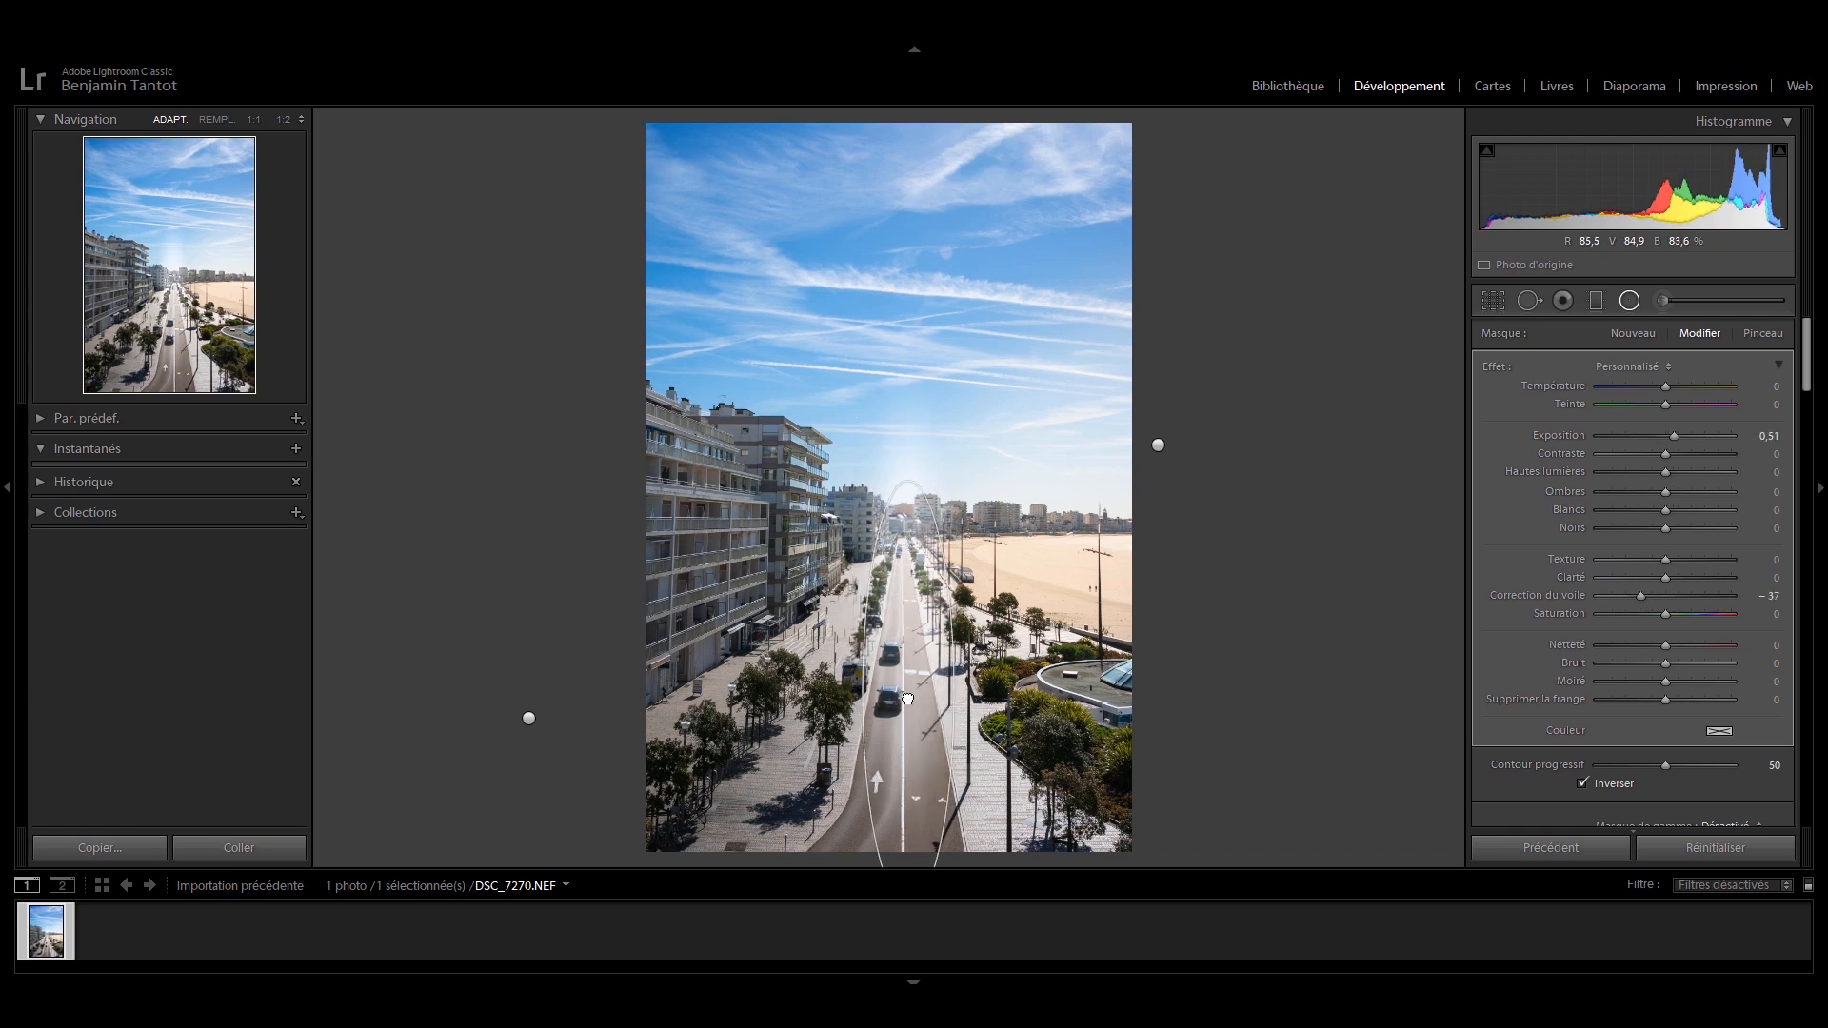
{"action": "double_click", "coordinate": [1538, 595]}
{"action": "left_click", "coordinate": [1768, 436]}
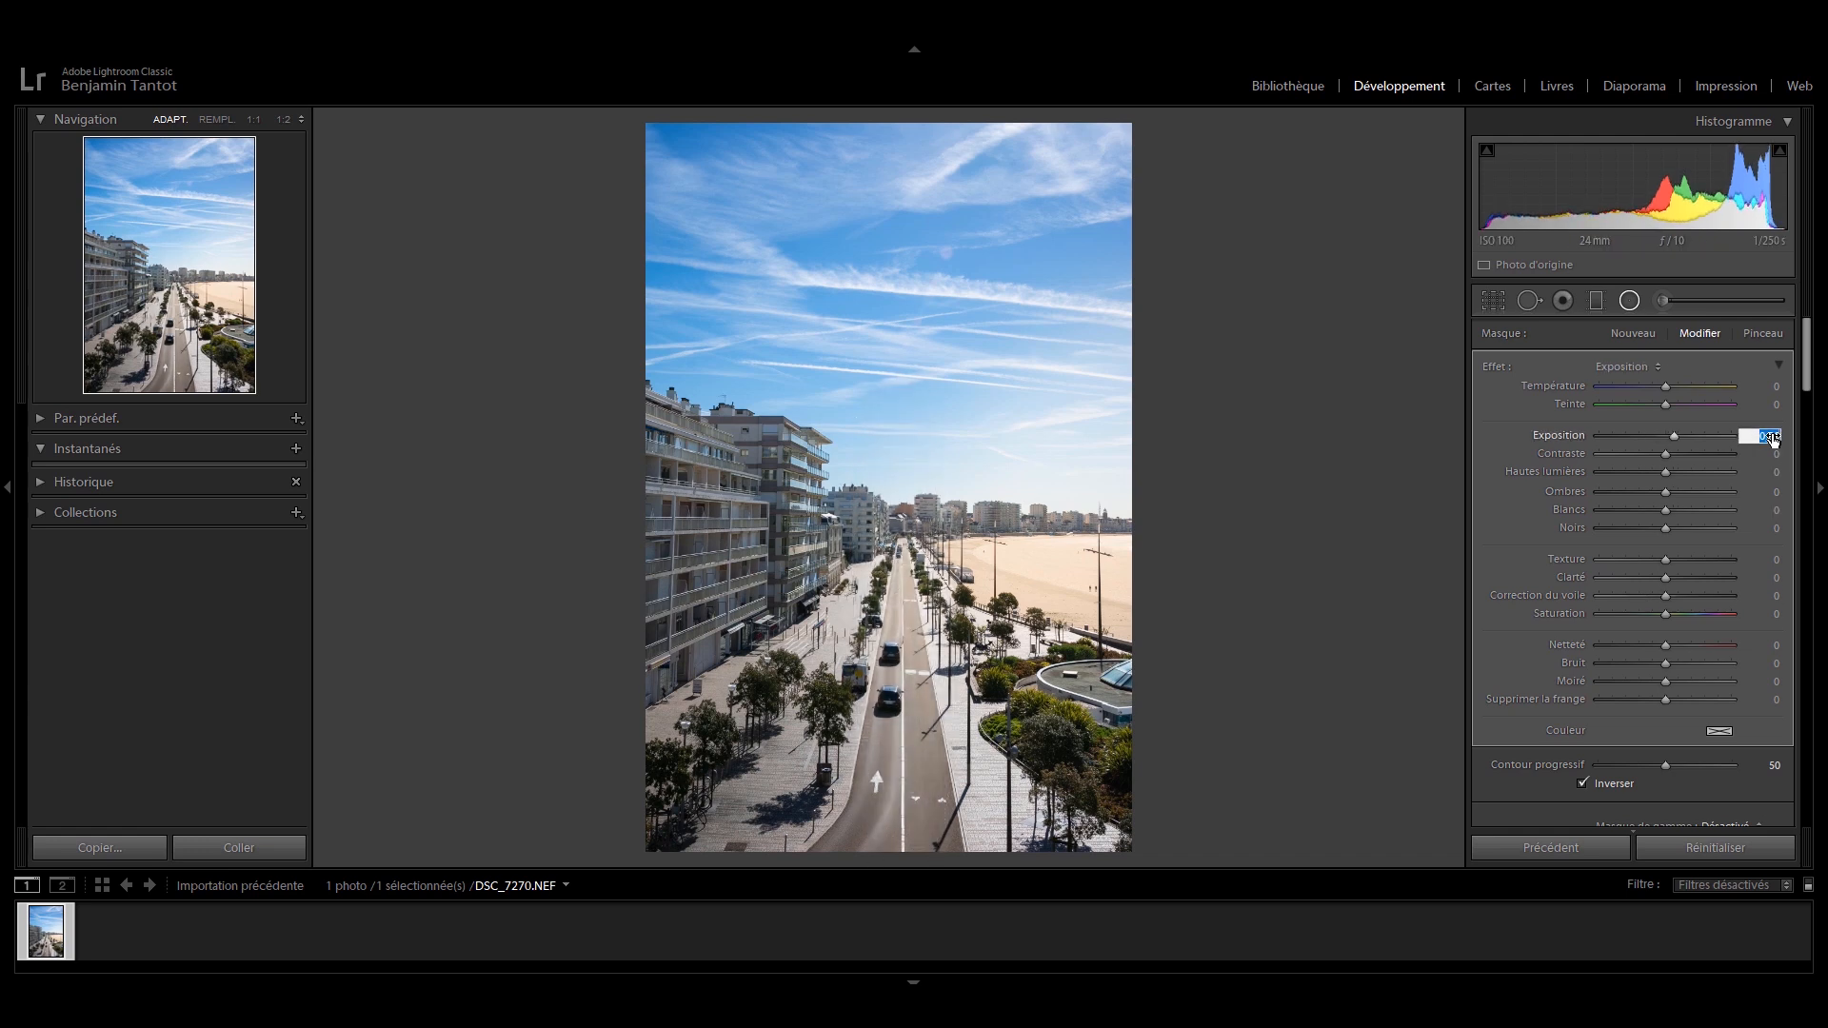
{"action": "type", "text": "0,34"}
{"action": "key", "text": "Return"}
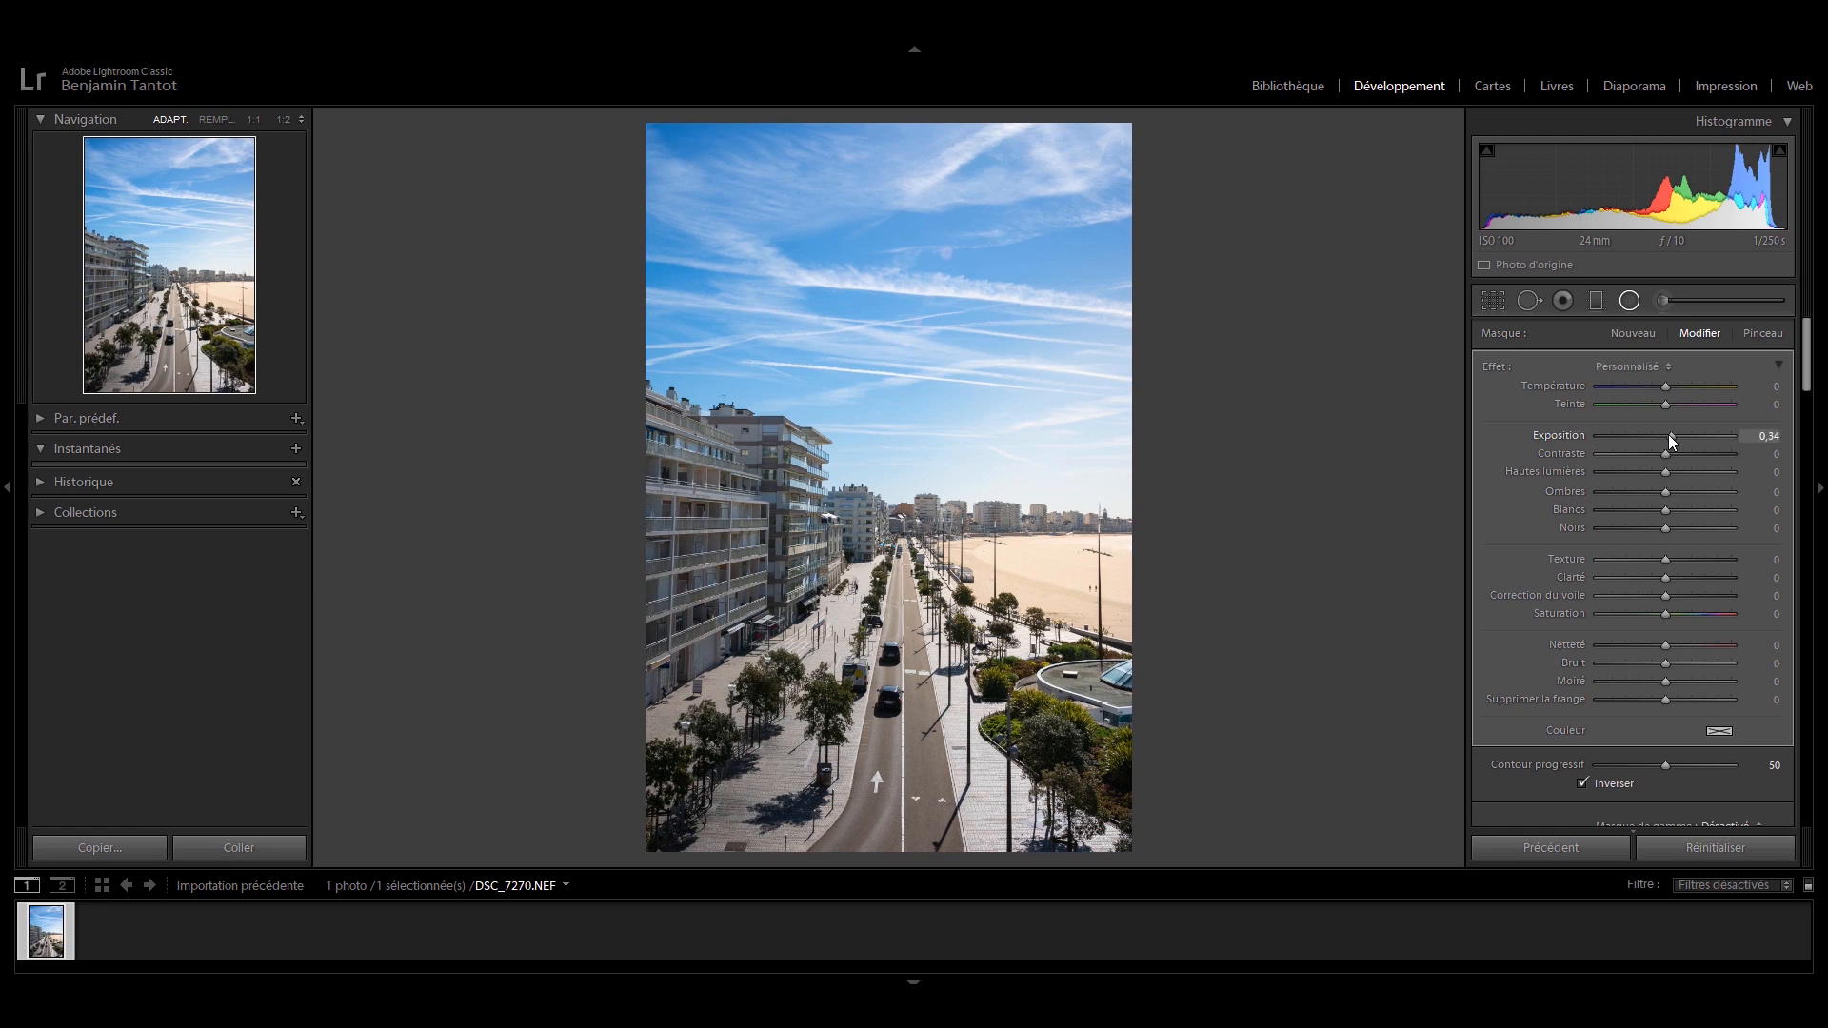
Step: On the central road's radial filter, set Exposition to 0,17, Clarté to 6, Correction du voile to 3, Température to 7 and Teinte to −4
{"action": "left_click_drag", "start_coordinate": [1667, 434], "coordinate": [1666, 436]}
{"action": "mouse_move", "coordinate": [1666, 569]}
{"action": "left_mouse_down"}
{"action": "mouse_move", "coordinate": [1633, 597]}
{"action": "mouse_move", "coordinate": [1667, 602]}
{"action": "left_mouse_up"}
{"action": "mouse_move", "coordinate": [1666, 390]}
{"action": "left_mouse_down"}
{"action": "mouse_move", "coordinate": [1643, 386]}
{"action": "mouse_move", "coordinate": [1672, 394]}
{"action": "mouse_move", "coordinate": [1677, 415]}
{"action": "mouse_move", "coordinate": [1655, 418]}
{"action": "left_mouse_up"}
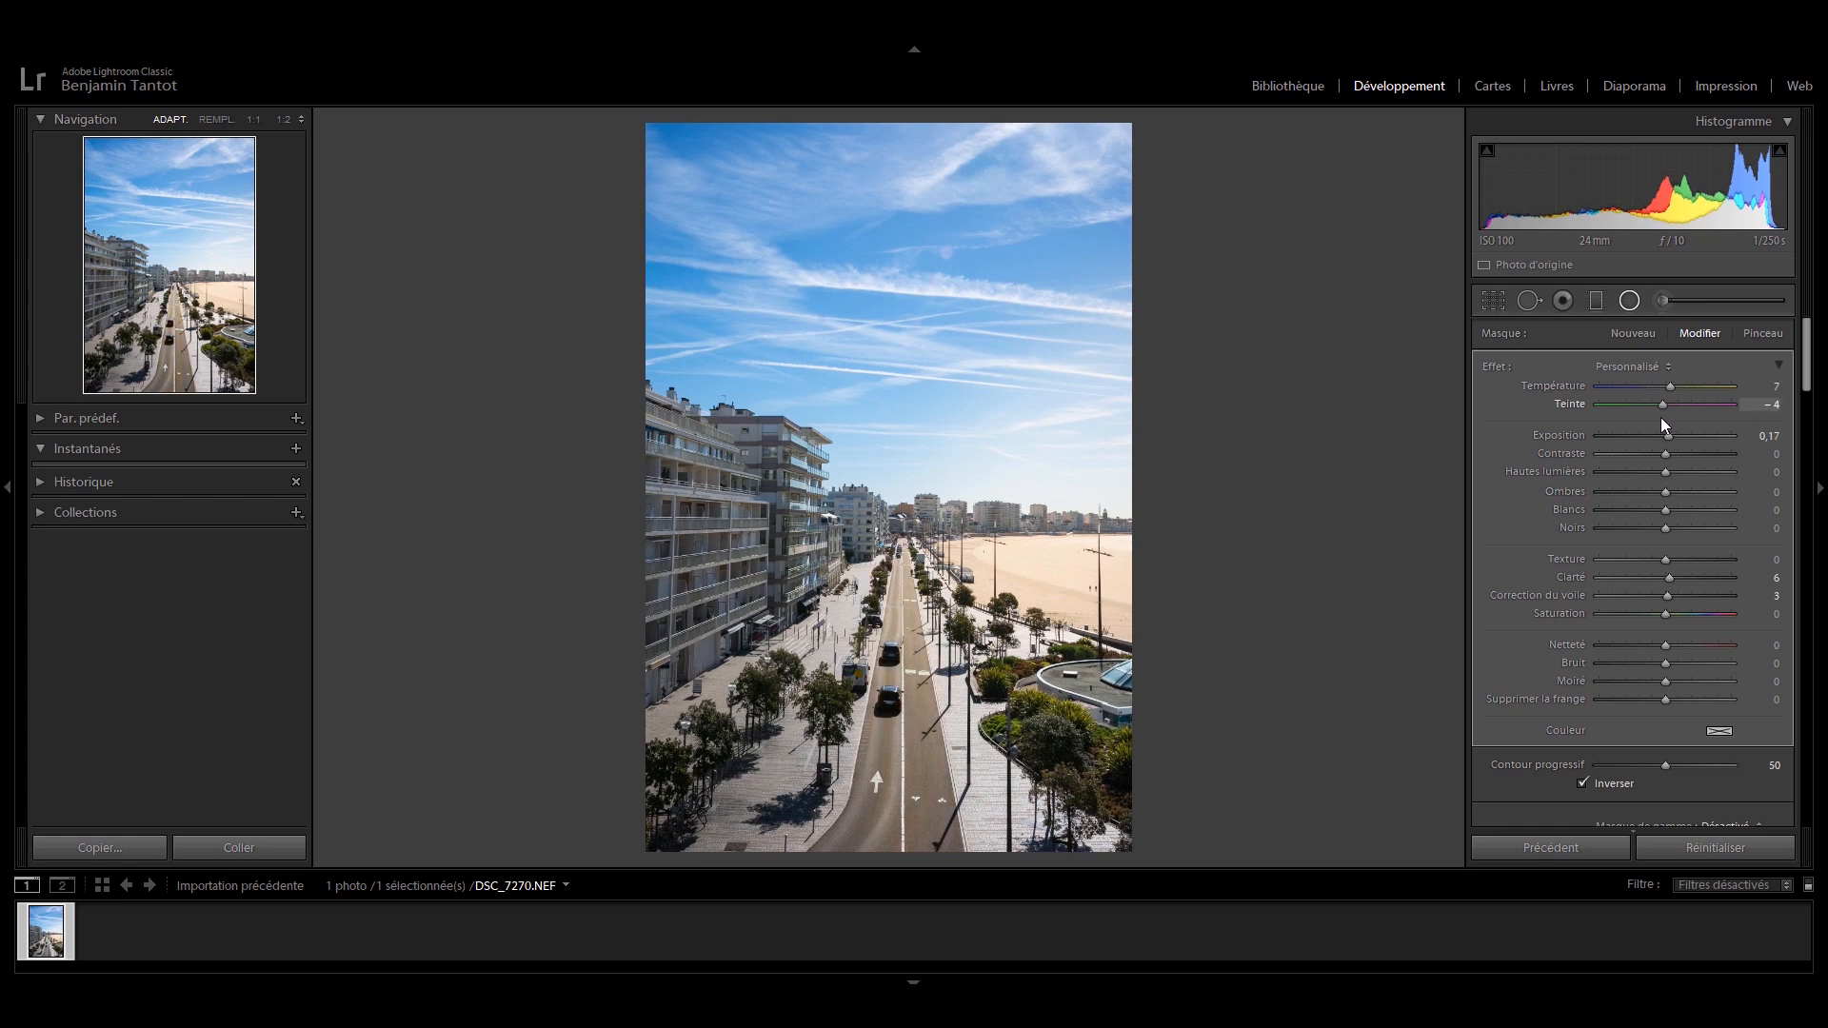
Step: Add a wide, flat radial filter across the bottom foreground with Correction du voile 0, Exposition −0,17 and Texture −10
{"action": "left_click_drag", "start_coordinate": [752, 847], "coordinate": [1160, 911]}
{"action": "left_click_drag", "start_coordinate": [1182, 924], "coordinate": [1179, 925]}
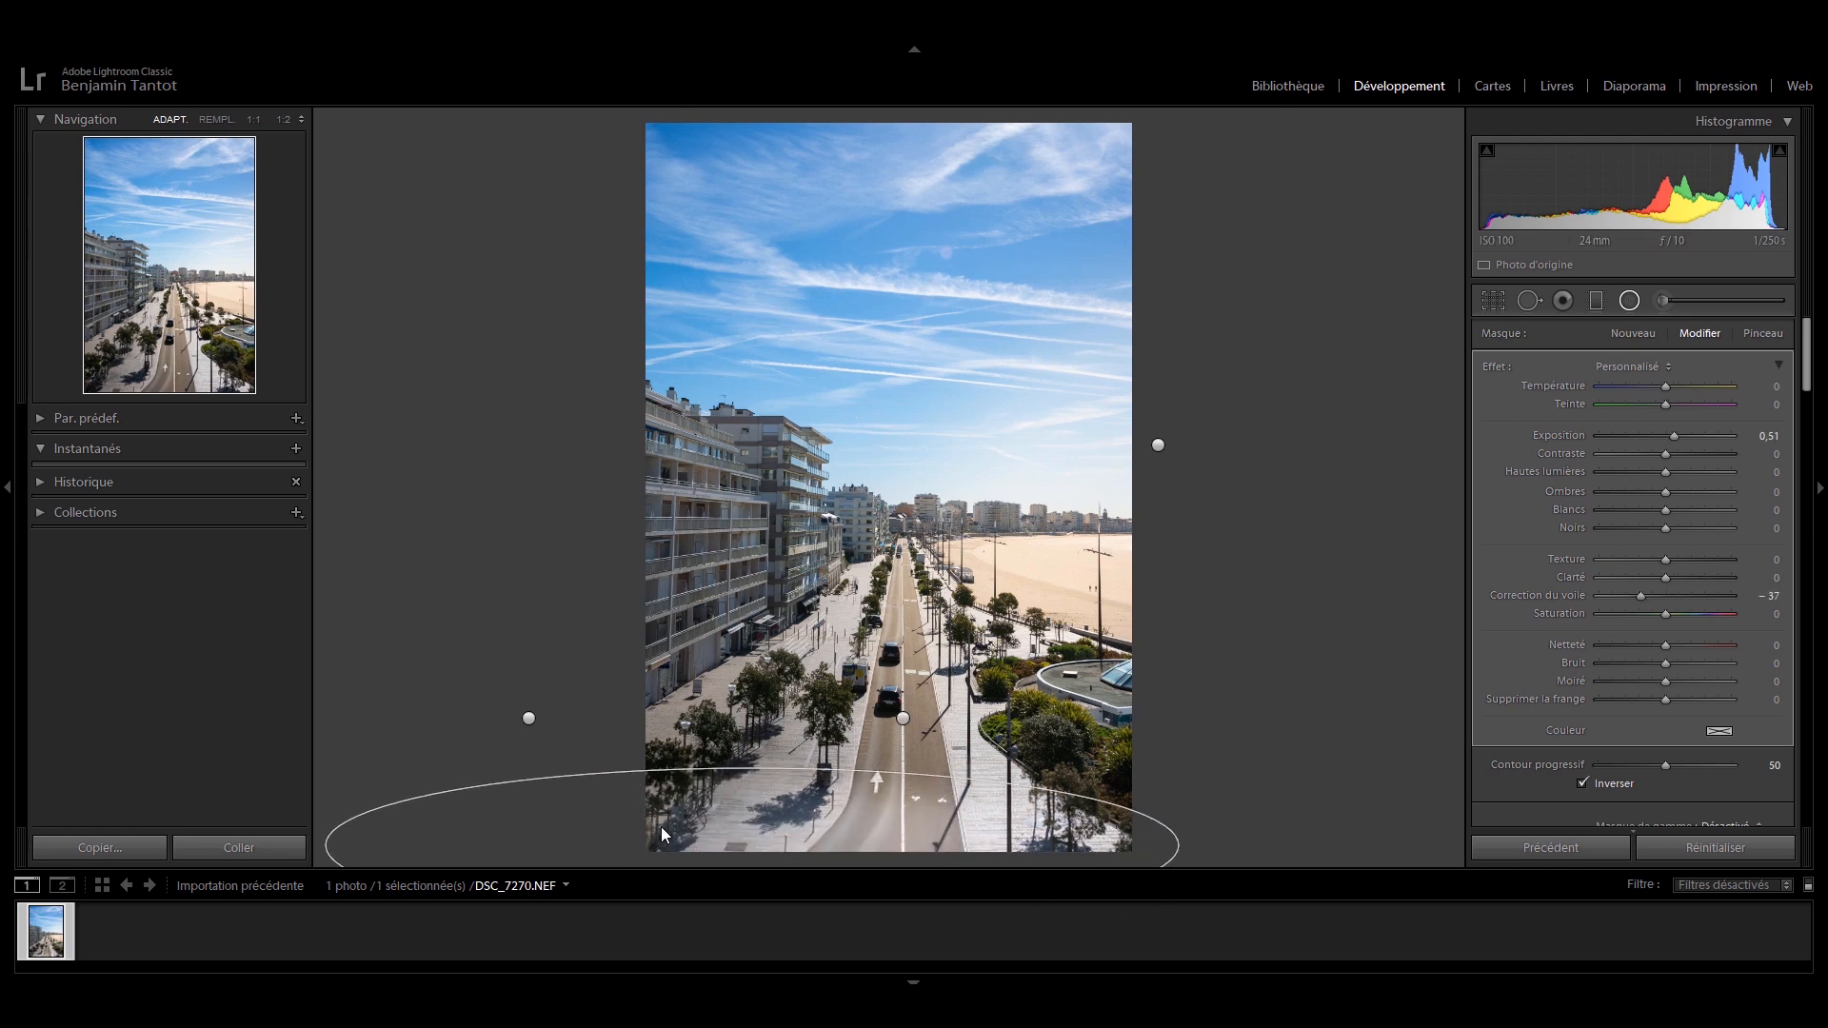
{"action": "double_click", "coordinate": [1641, 595]}
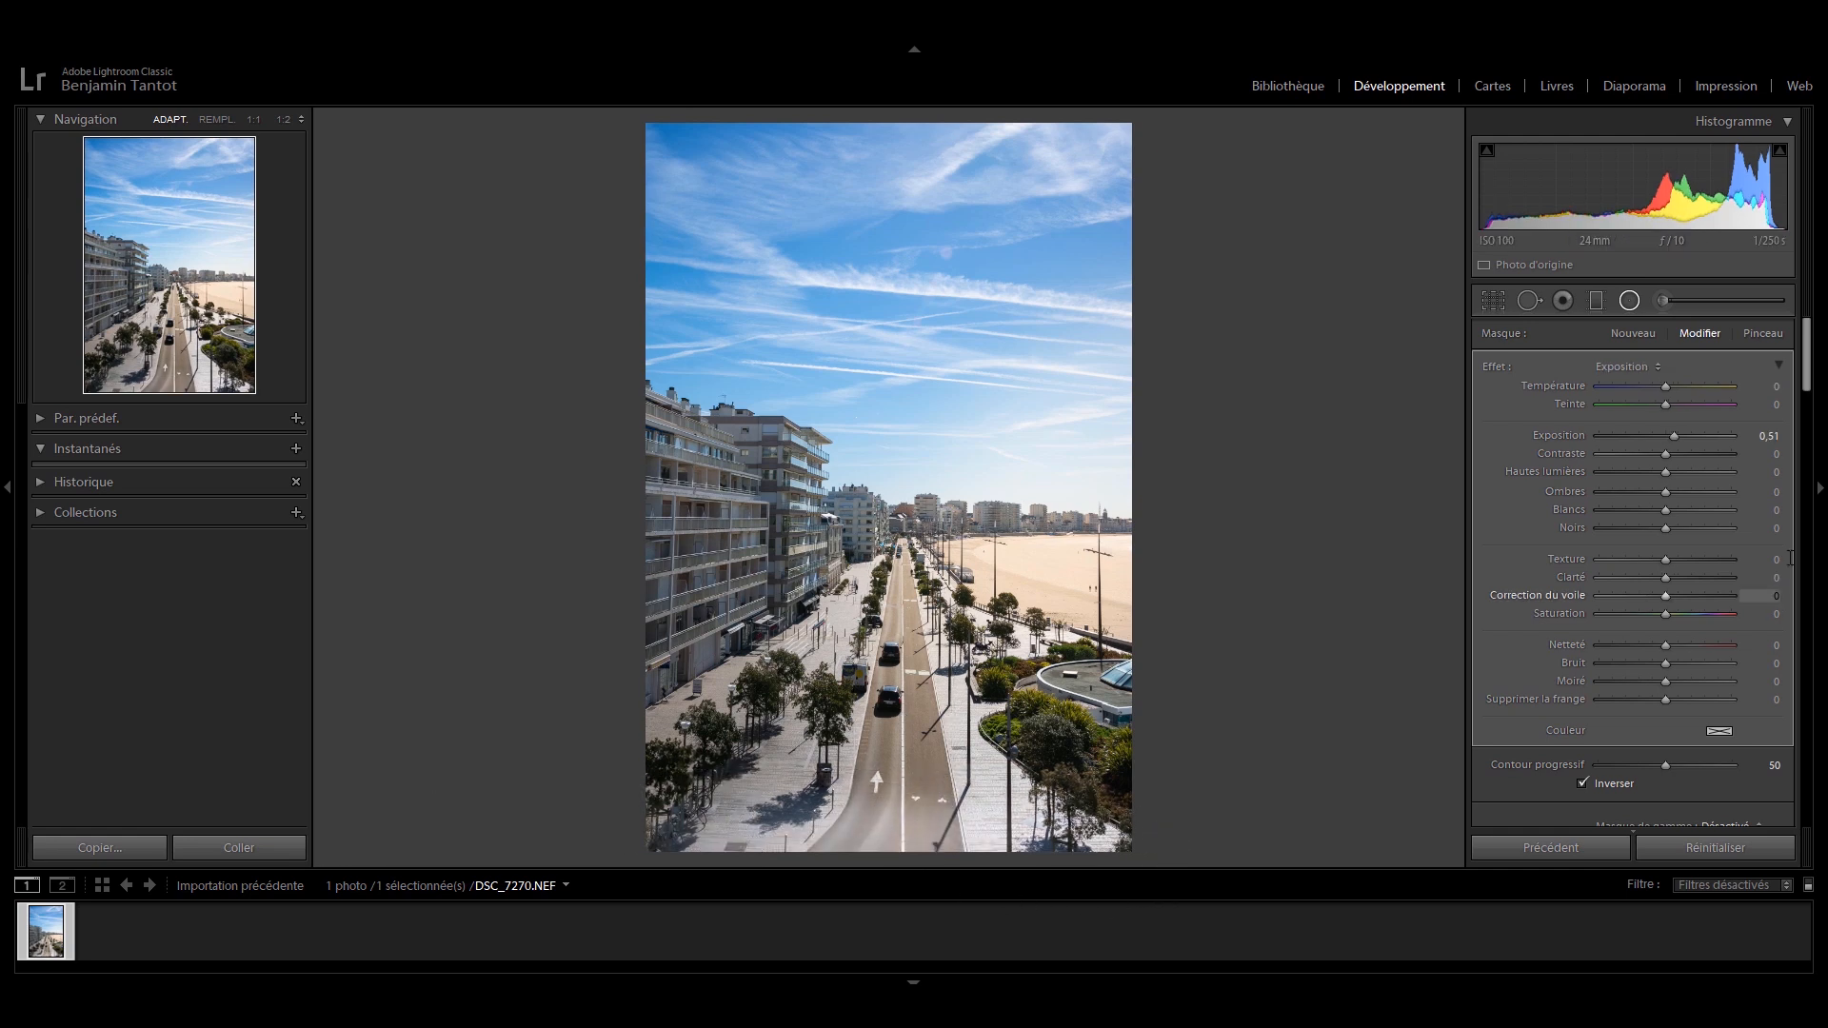
{"action": "left_click", "coordinate": [1762, 436]}
{"action": "type", "text": "0"}
{"action": "key", "text": "Return"}
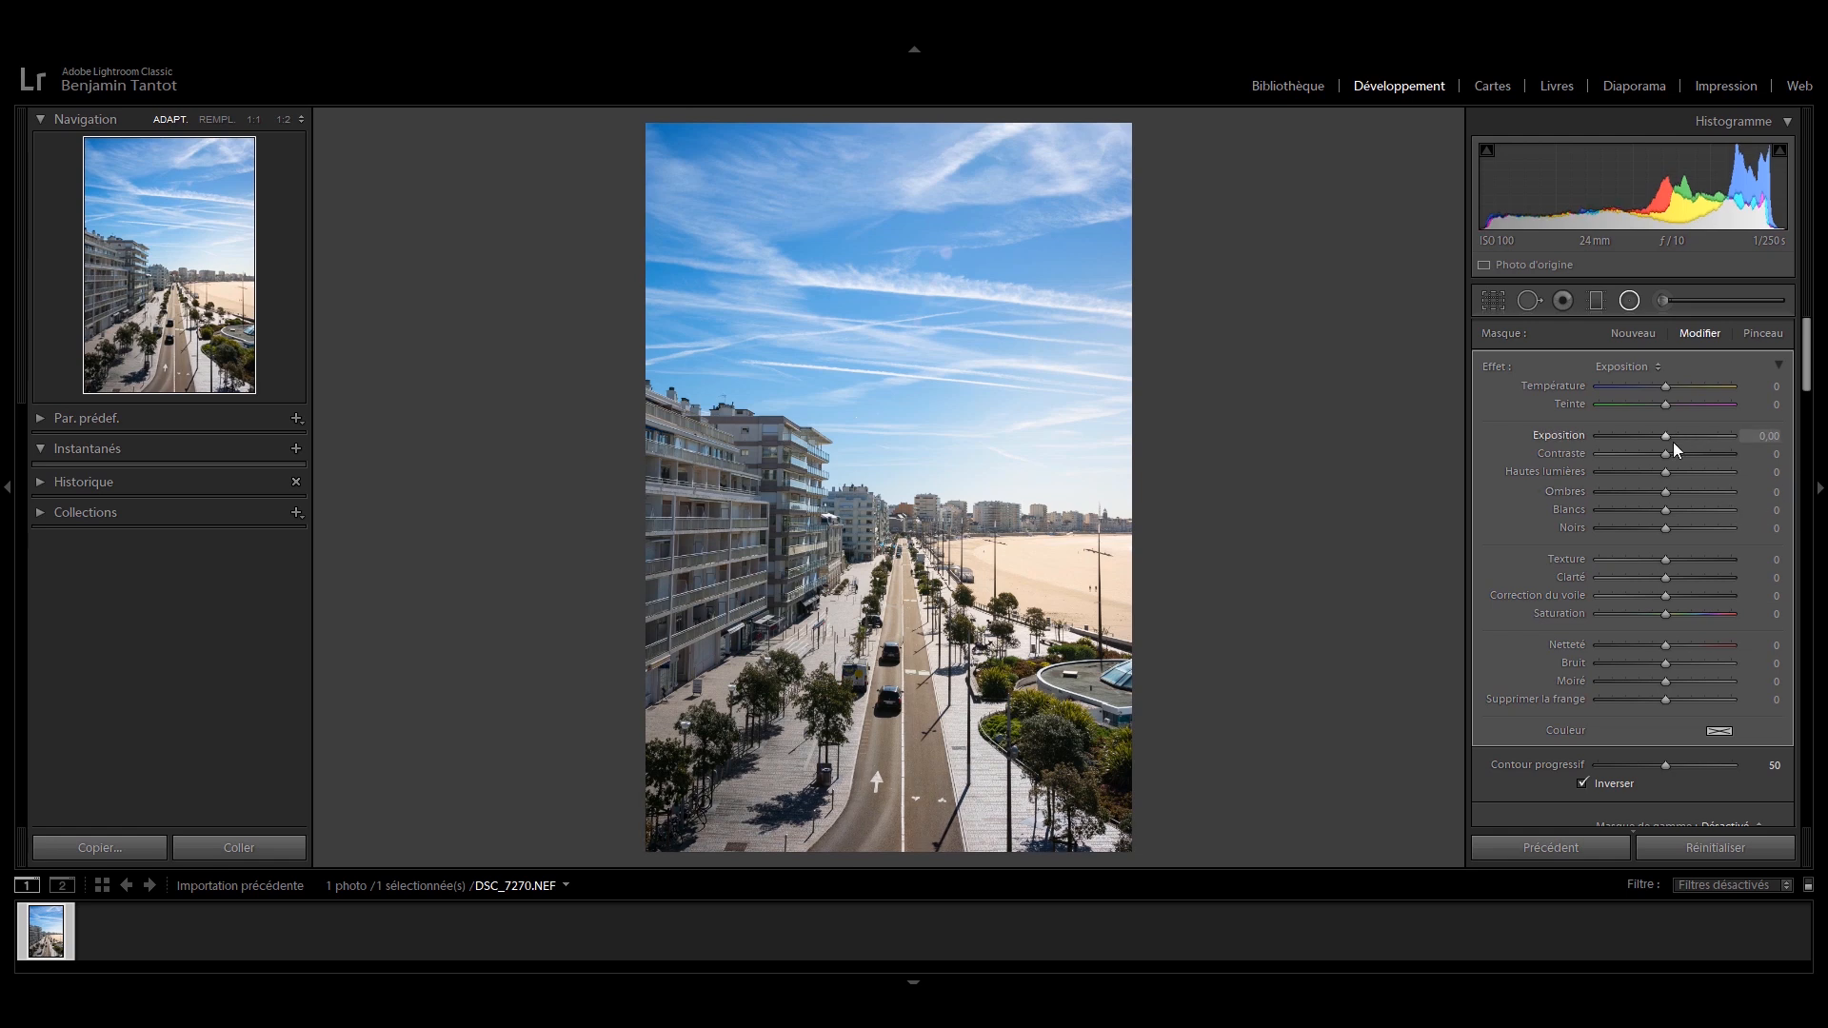
{"action": "left_click_drag", "start_coordinate": [1664, 436], "coordinate": [1658, 442]}
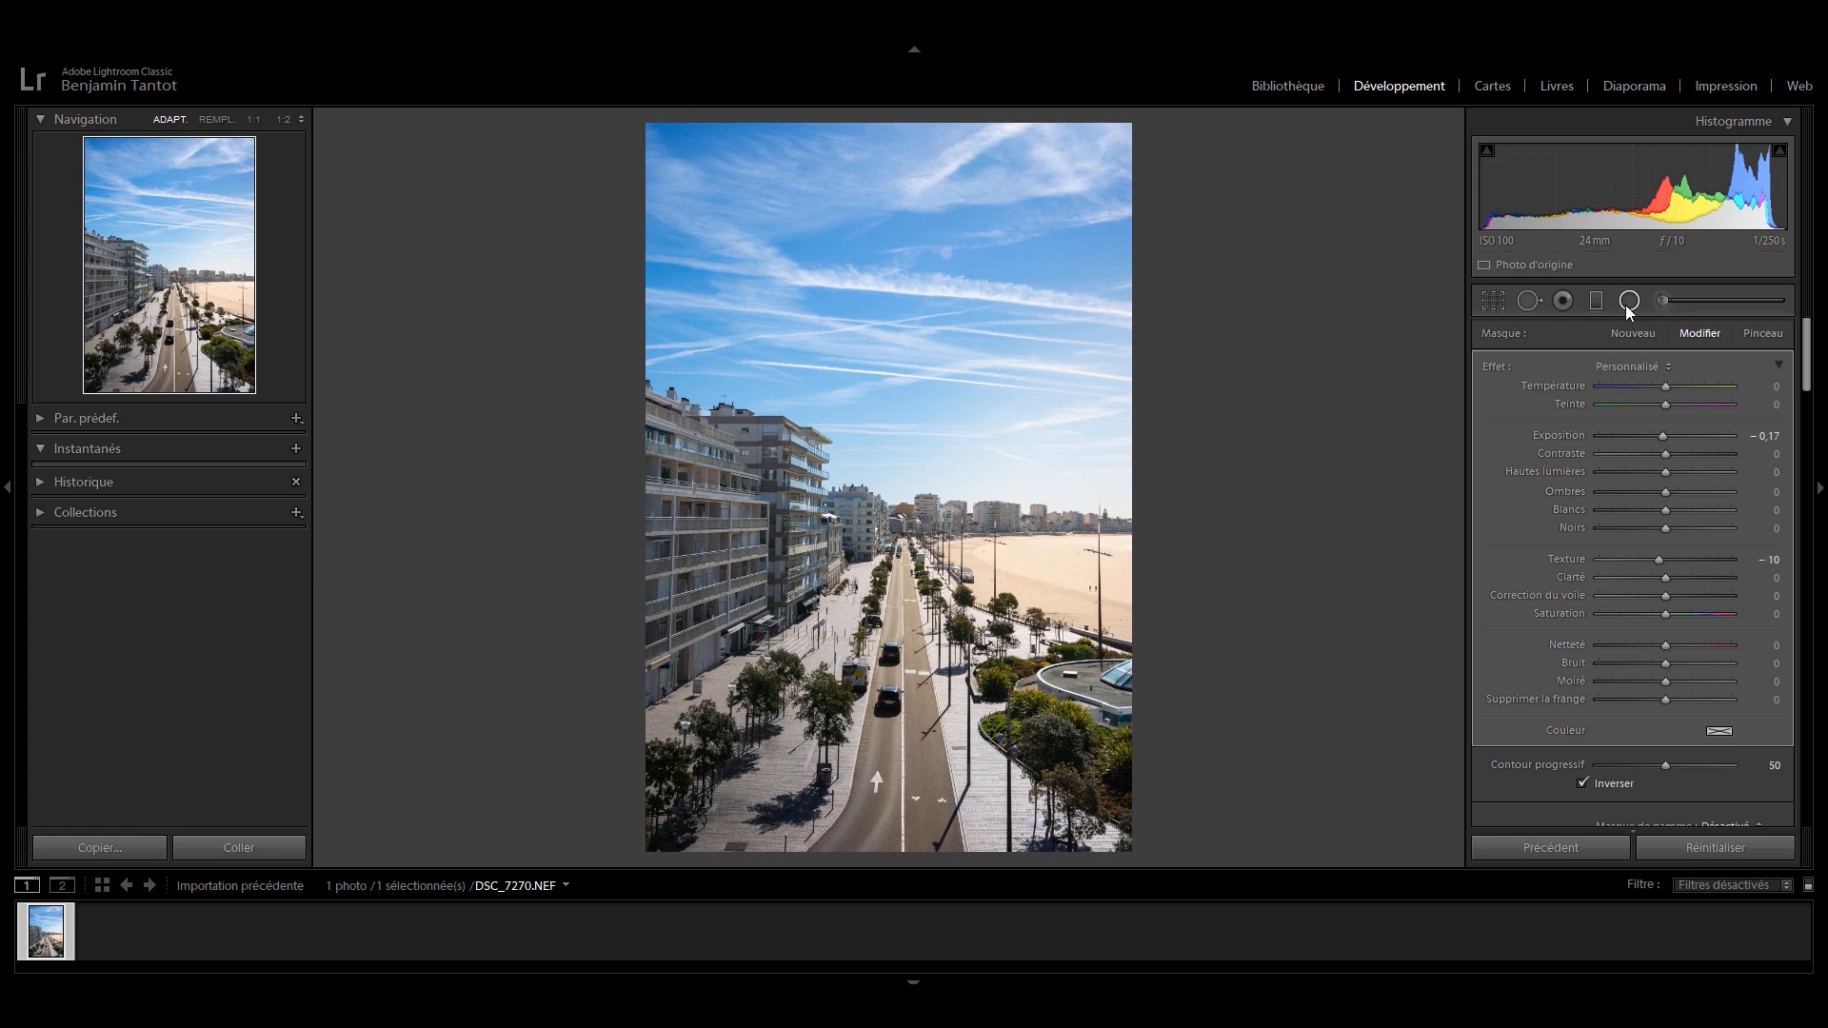
{"action": "left_click", "coordinate": [1627, 302]}
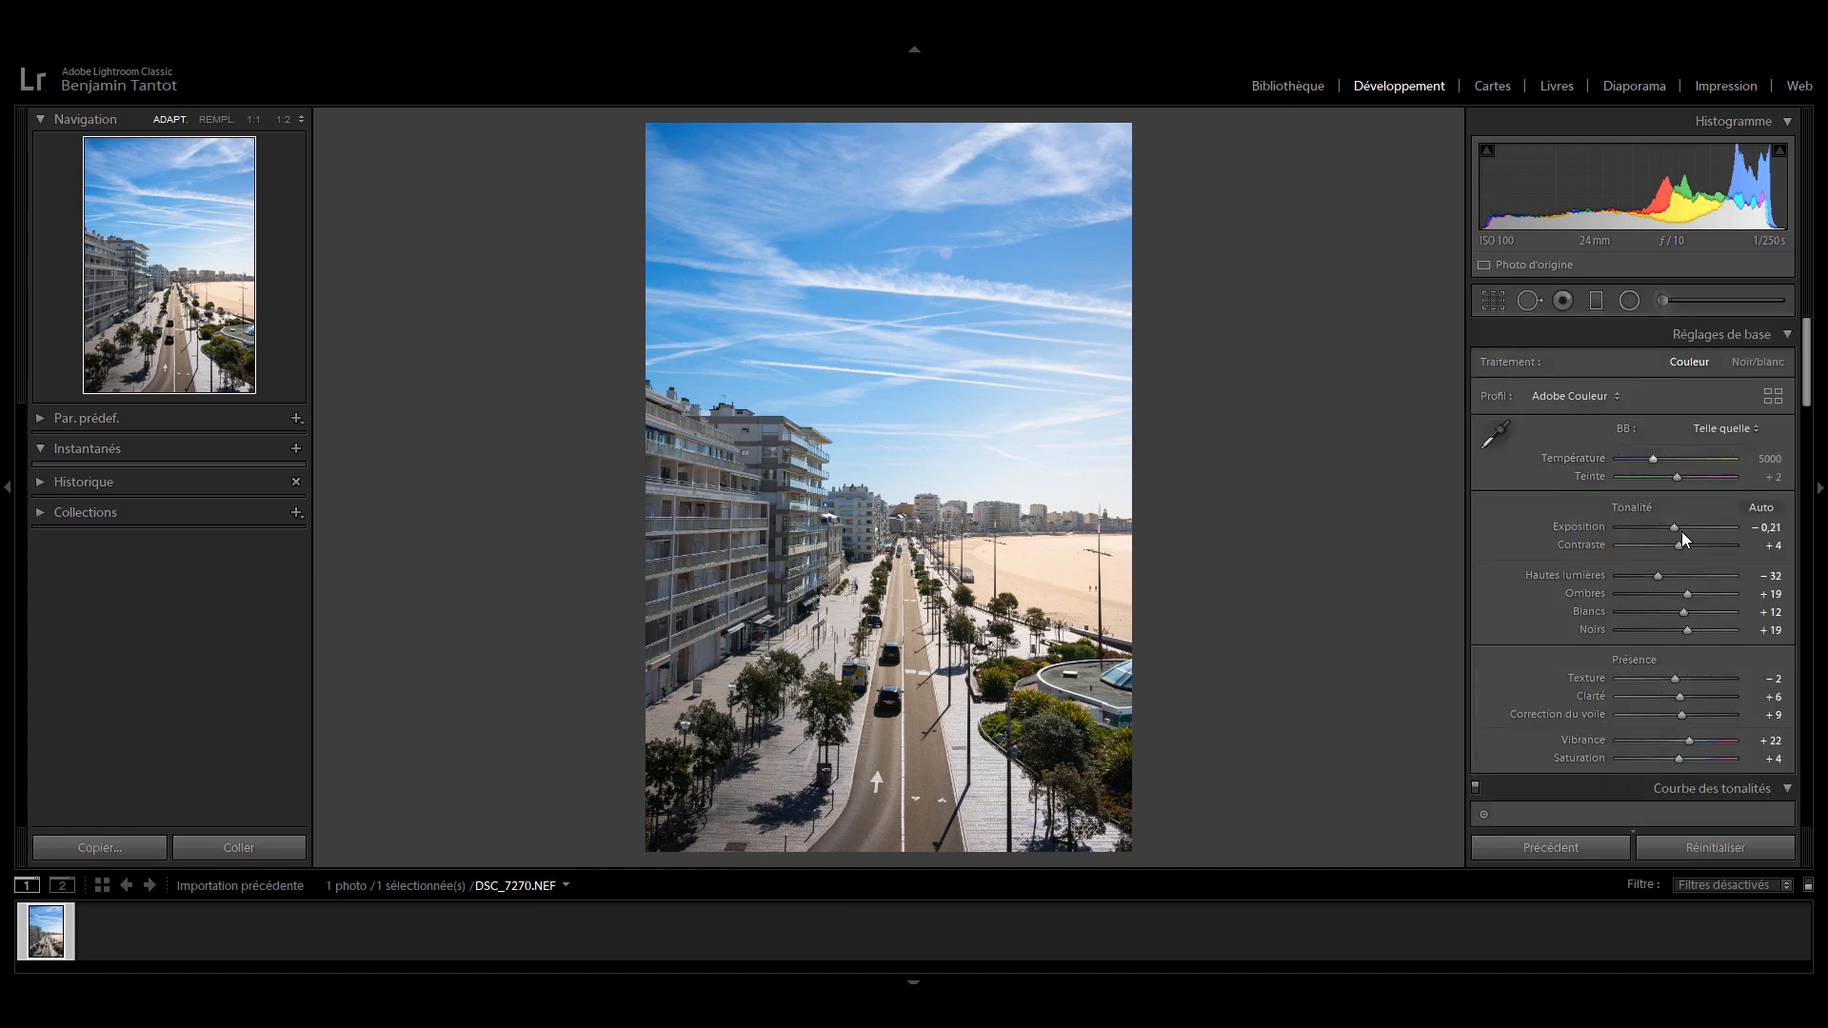
Step: Set the basic Contraste to +21, Texture to −11 and Clarté to +11, and compare the photo before and after editing
{"action": "left_click_drag", "start_coordinate": [1680, 552], "coordinate": [1688, 552]}
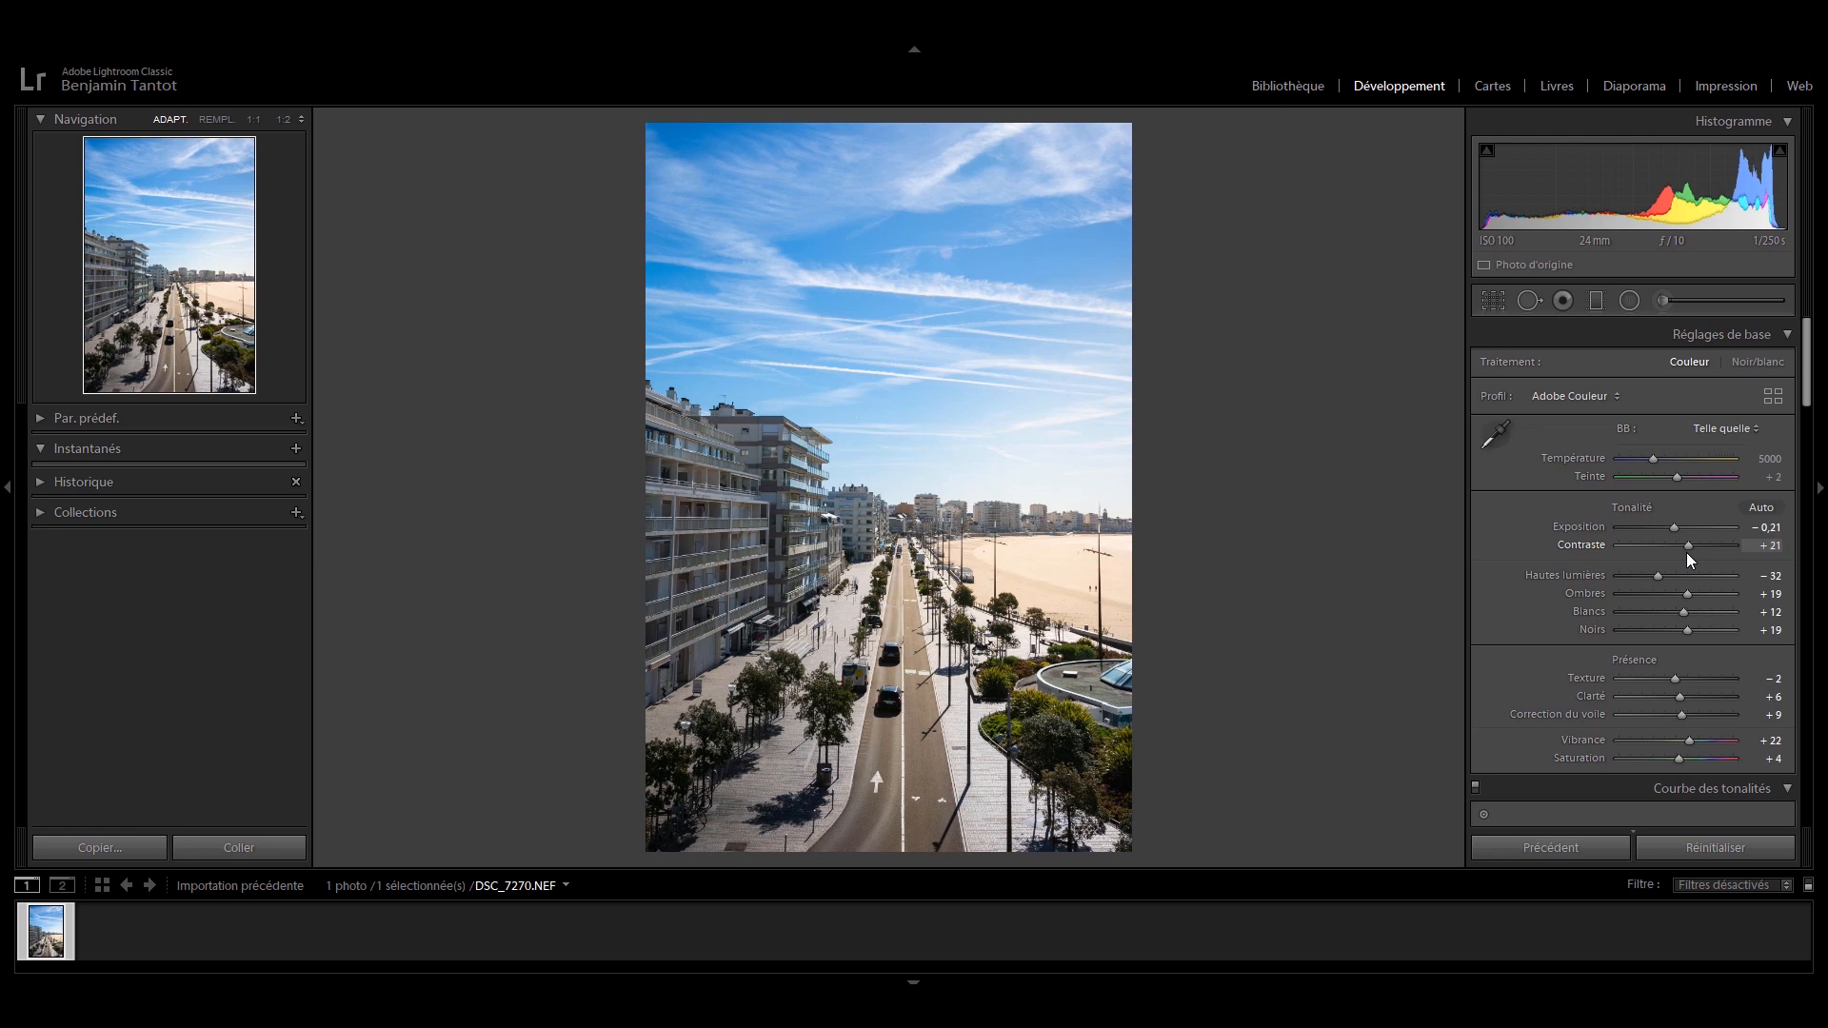
{"action": "key", "text": "backslash"}
{"action": "key", "text": "backslash"}
{"action": "key", "text": "backslash"}
{"action": "key", "text": "backslash"}
Step: Add a small radial filter over the far end of the building row with Correction du voile 0 and Exposition 0,11
{"action": "key", "text": "shift+m"}
{"action": "left_click_drag", "start_coordinate": [795, 495], "coordinate": [891, 619]}
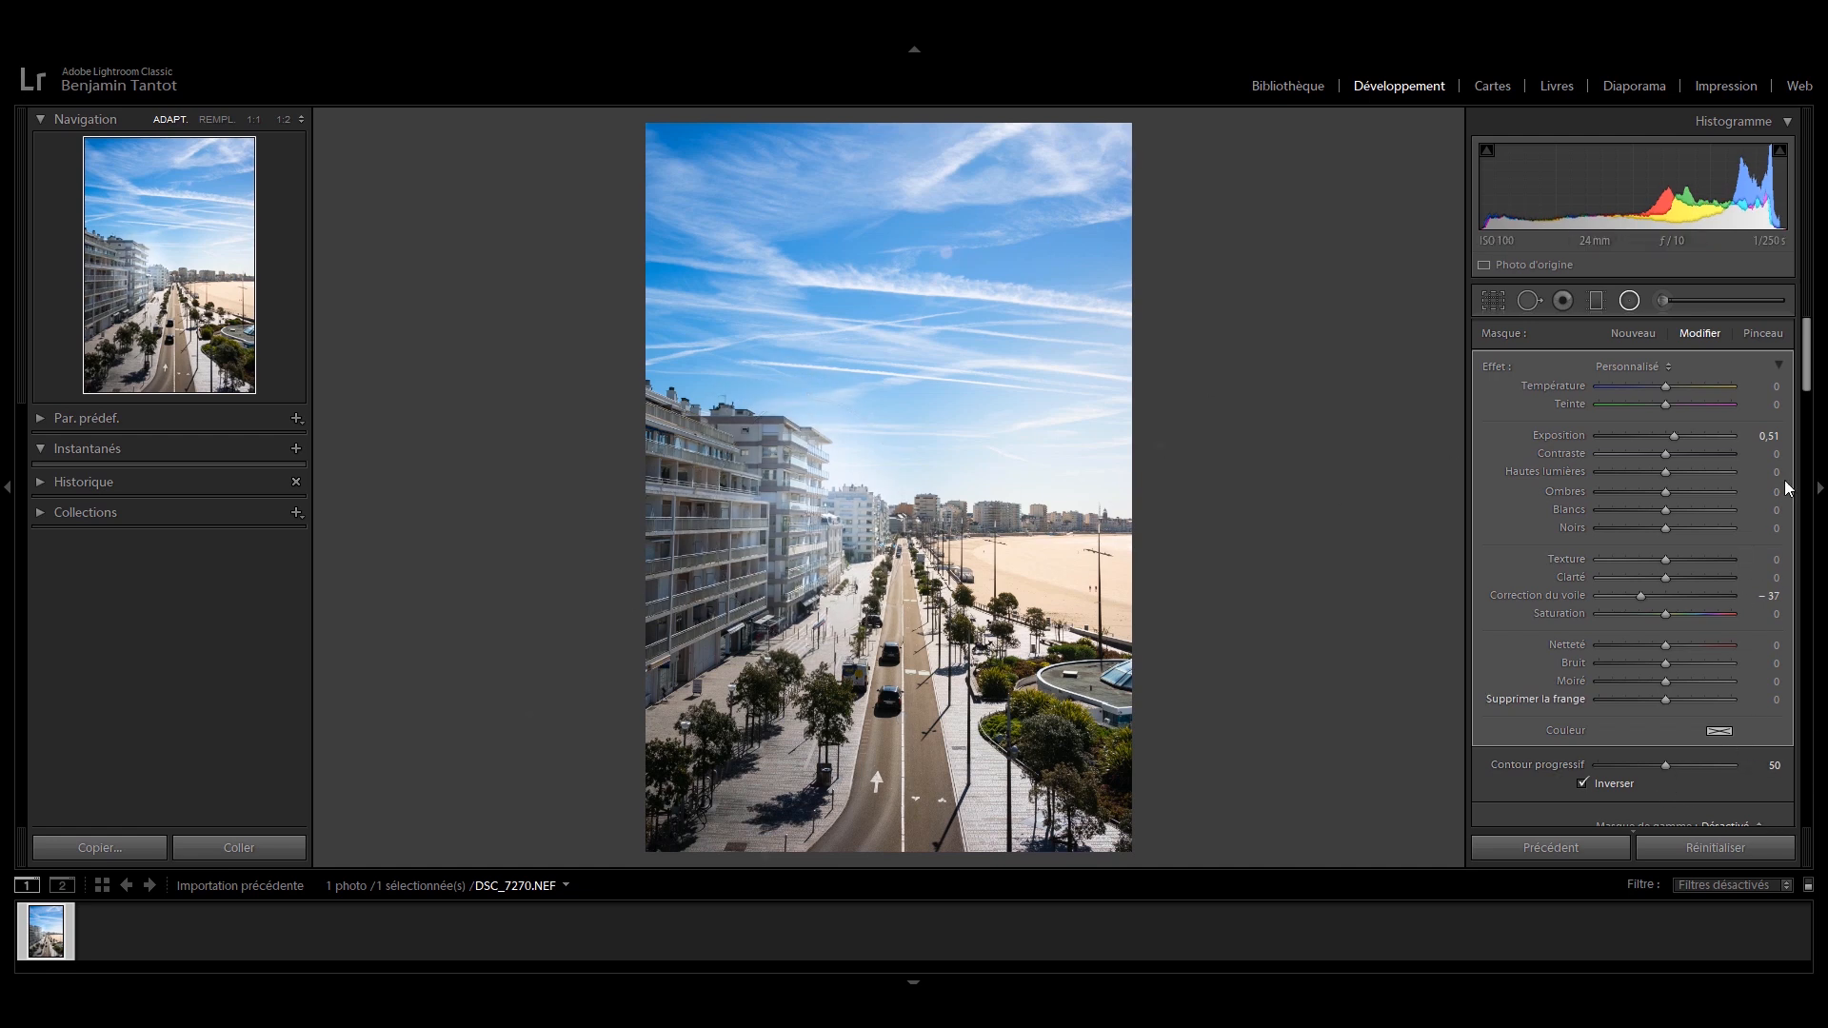
{"action": "left_click", "coordinate": [1772, 597]}
{"action": "type", "text": "0"}
{"action": "key", "text": "Return"}
{"action": "left_click", "coordinate": [1773, 435]}
{"action": "type", "text": "0"}
{"action": "key", "text": "Return"}
{"action": "left_click_drag", "start_coordinate": [1660, 436], "coordinate": [1662, 436]}
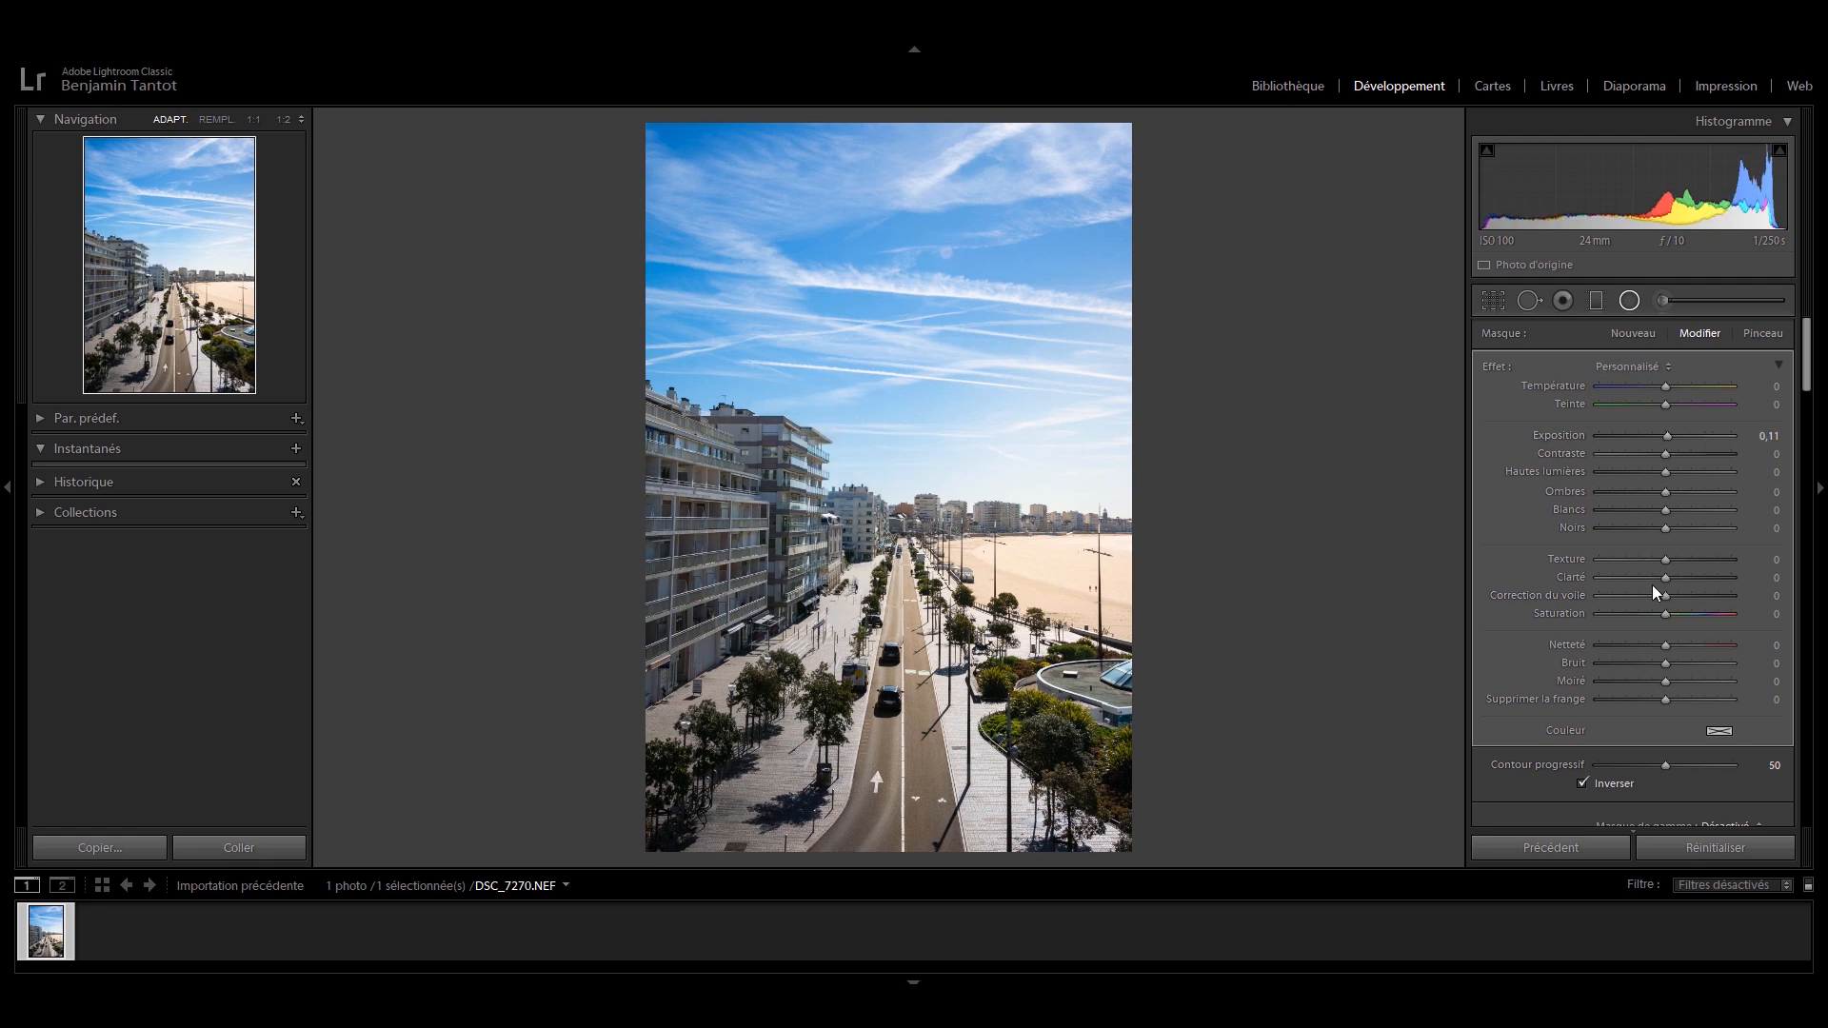
{"action": "key", "text": "shift+m"}
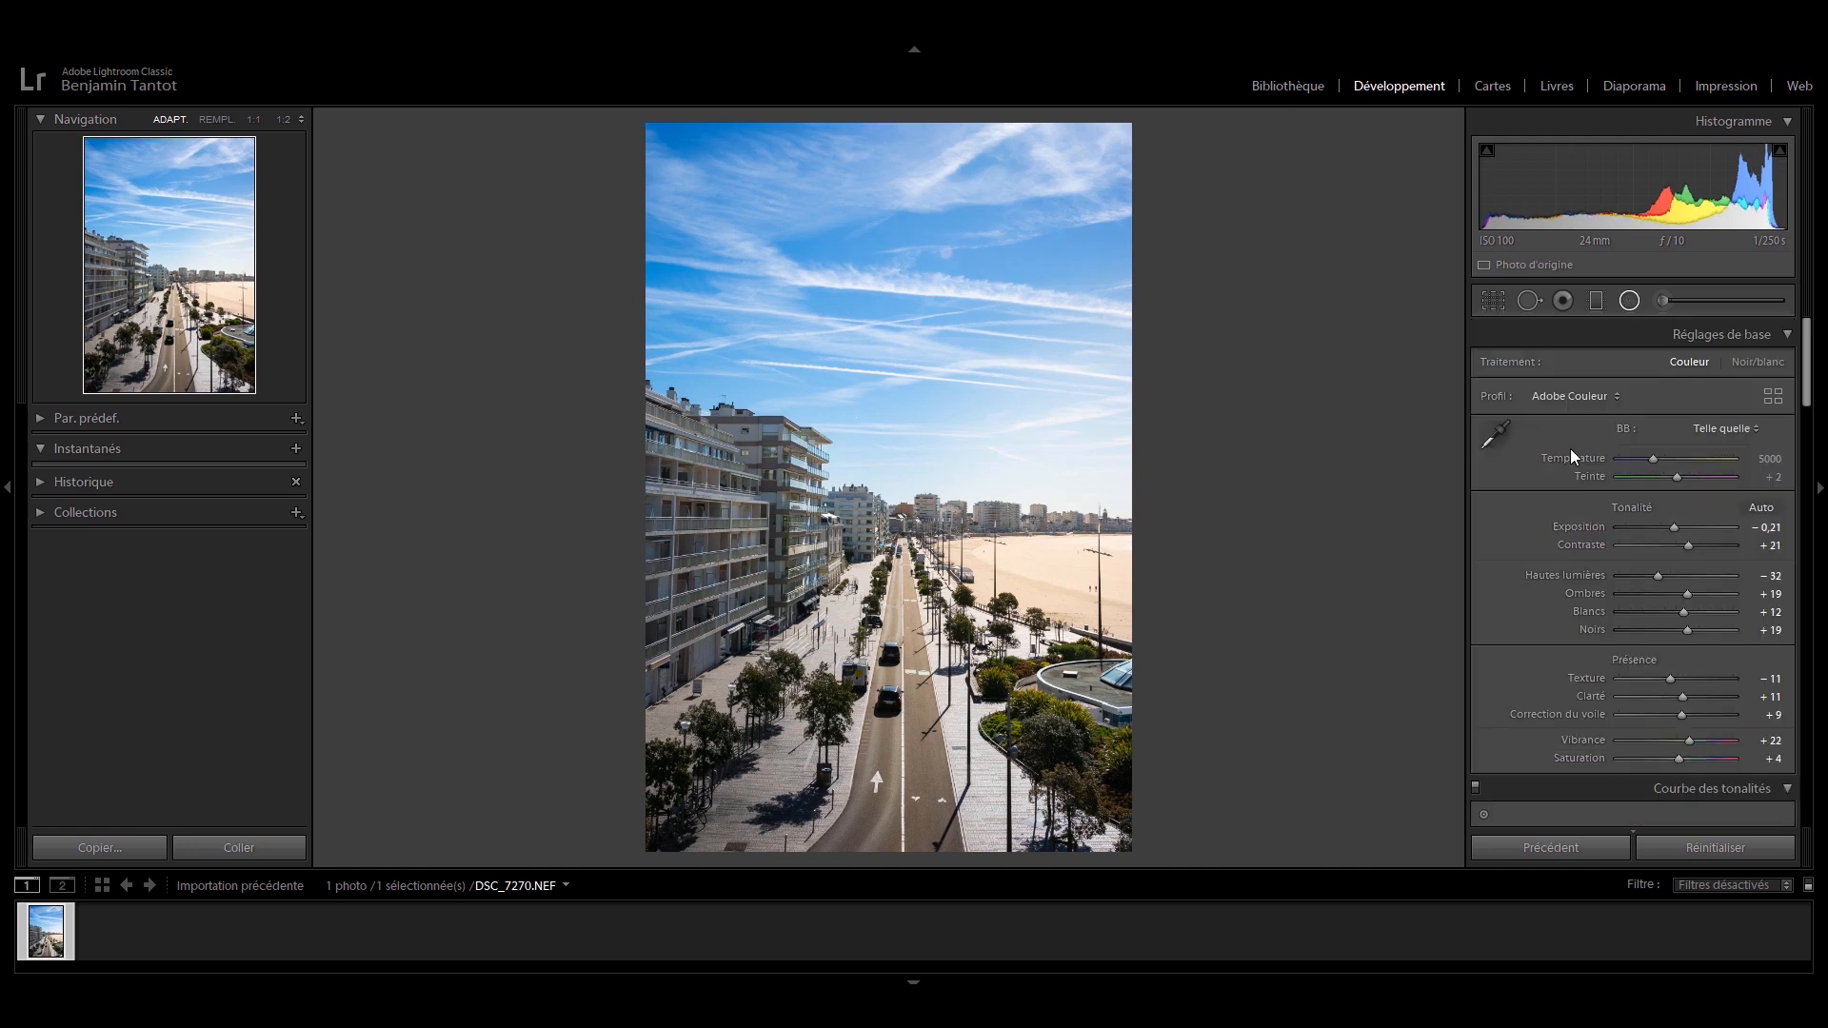
Step: Add a large radial filter over the garden at the road's beach side with Correction du voile 0, Exposition 0,17 and Température 11
{"action": "key", "text": "shift+m"}
{"action": "left_click_drag", "start_coordinate": [1218, 656], "coordinate": [1480, 849]}
{"action": "left_click_drag", "start_coordinate": [1205, 668], "coordinate": [1149, 755]}
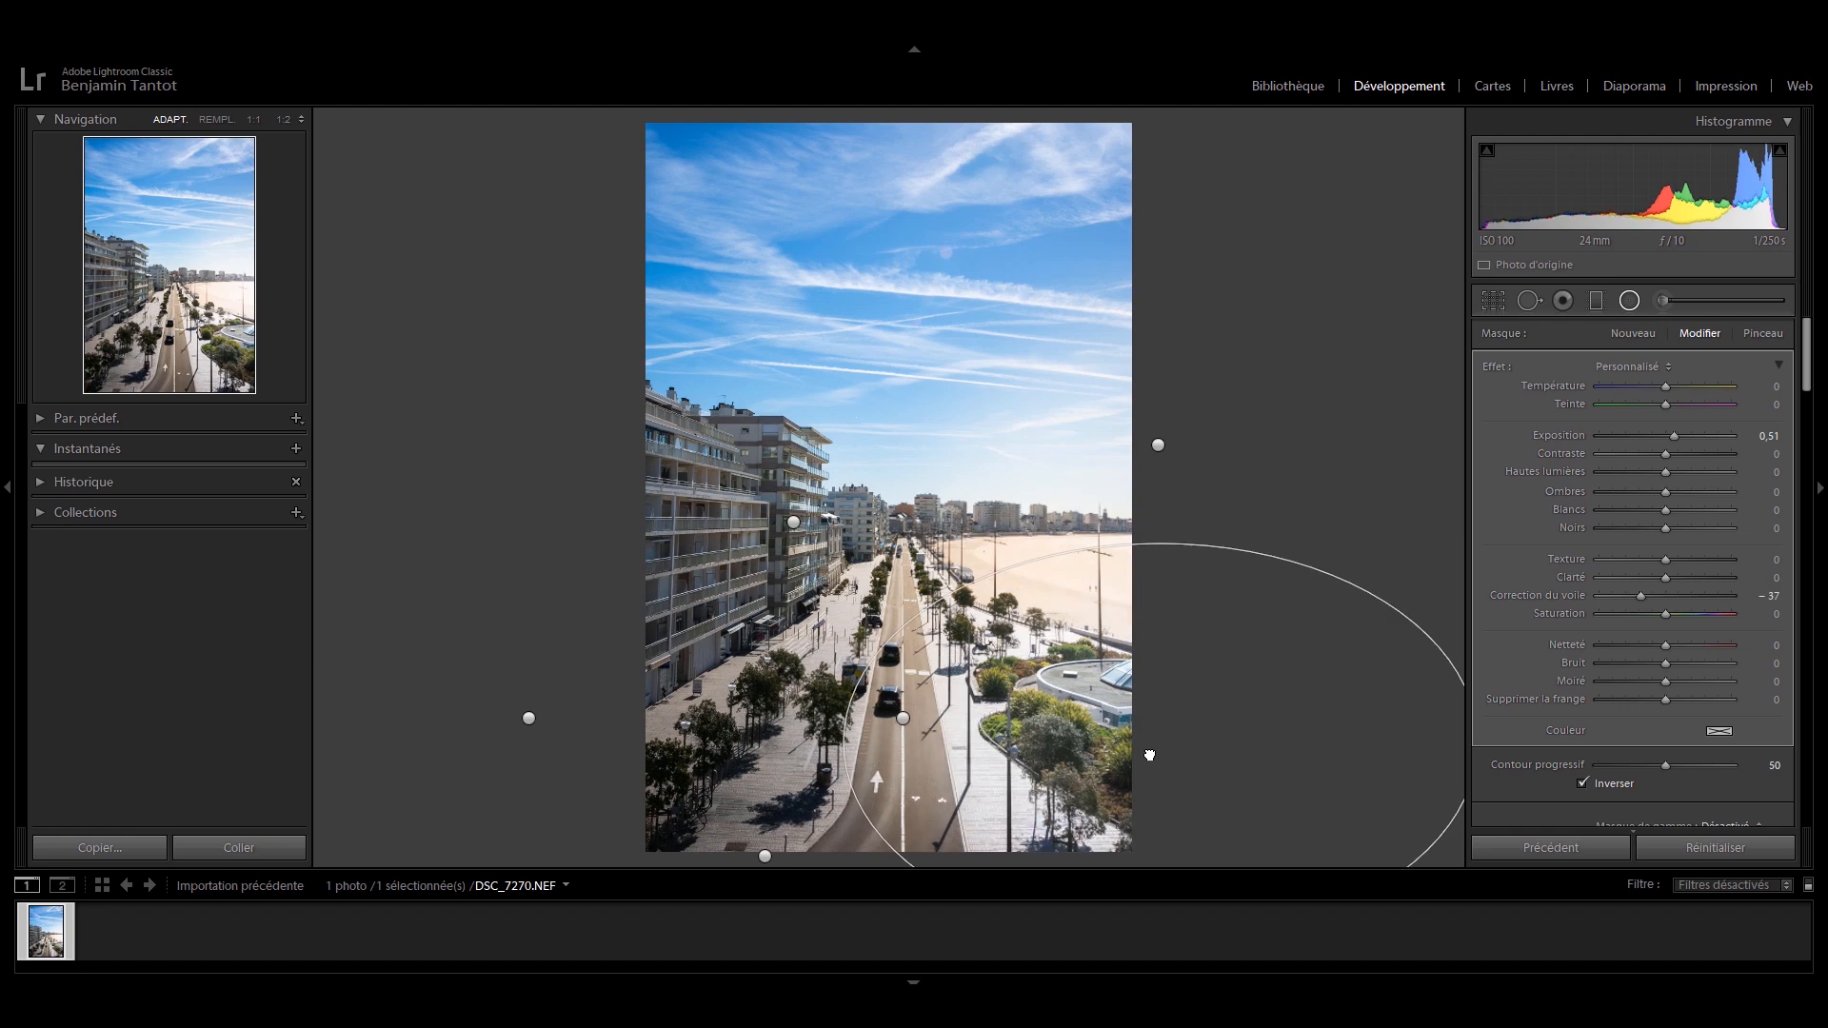
{"action": "double_click", "coordinate": [1640, 595]}
{"action": "left_click_drag", "start_coordinate": [1677, 436], "coordinate": [1666, 442]}
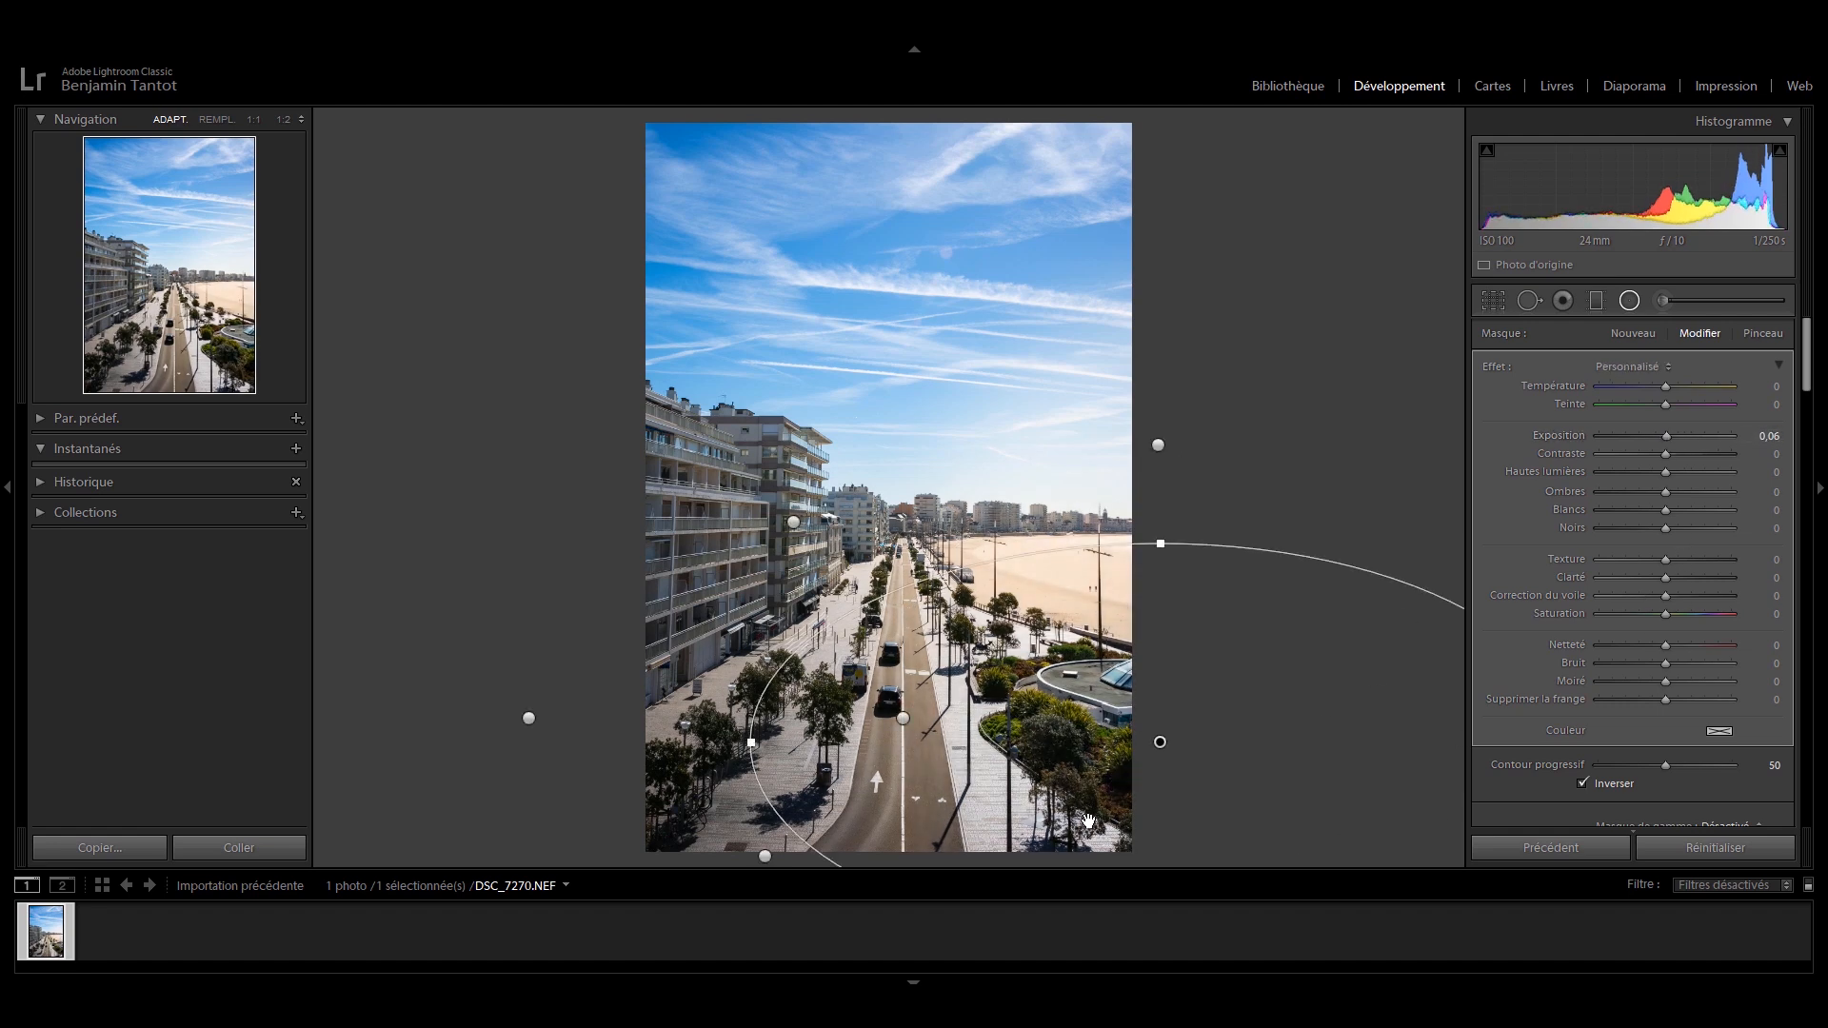
{"action": "left_click_drag", "start_coordinate": [1665, 433], "coordinate": [1669, 434]}
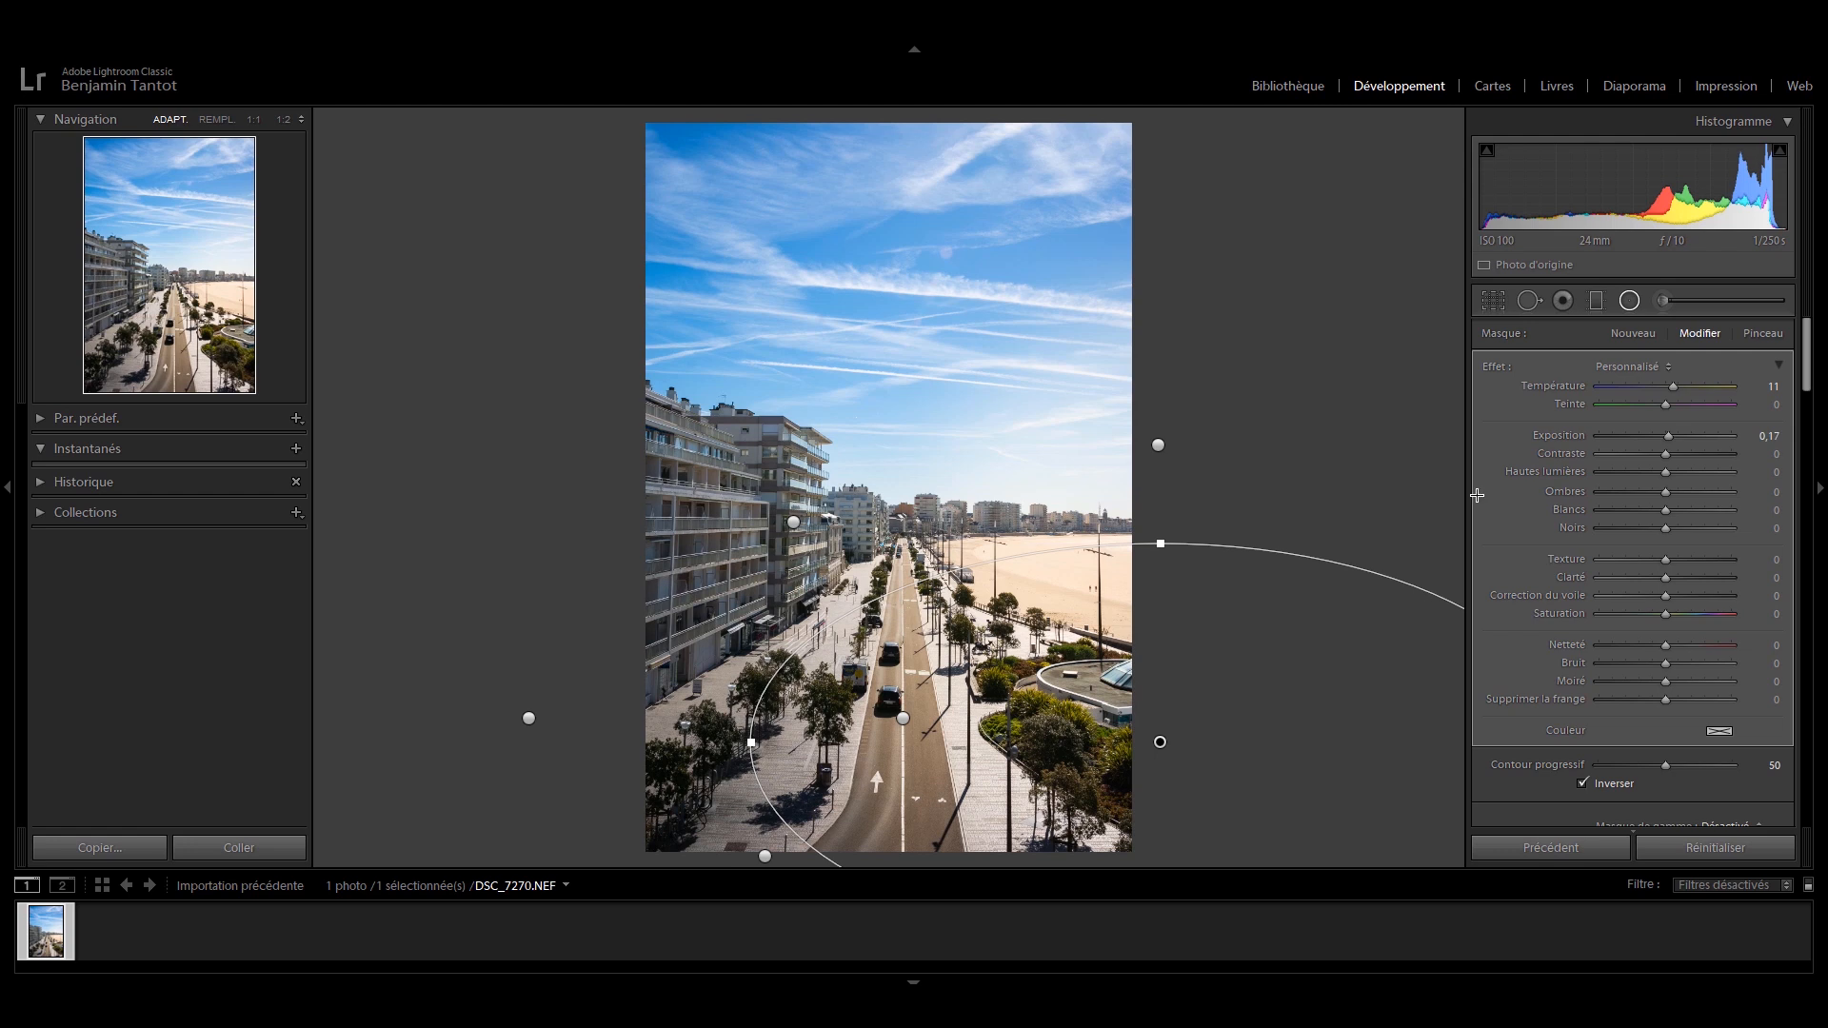
{"action": "left_click", "coordinate": [1629, 300]}
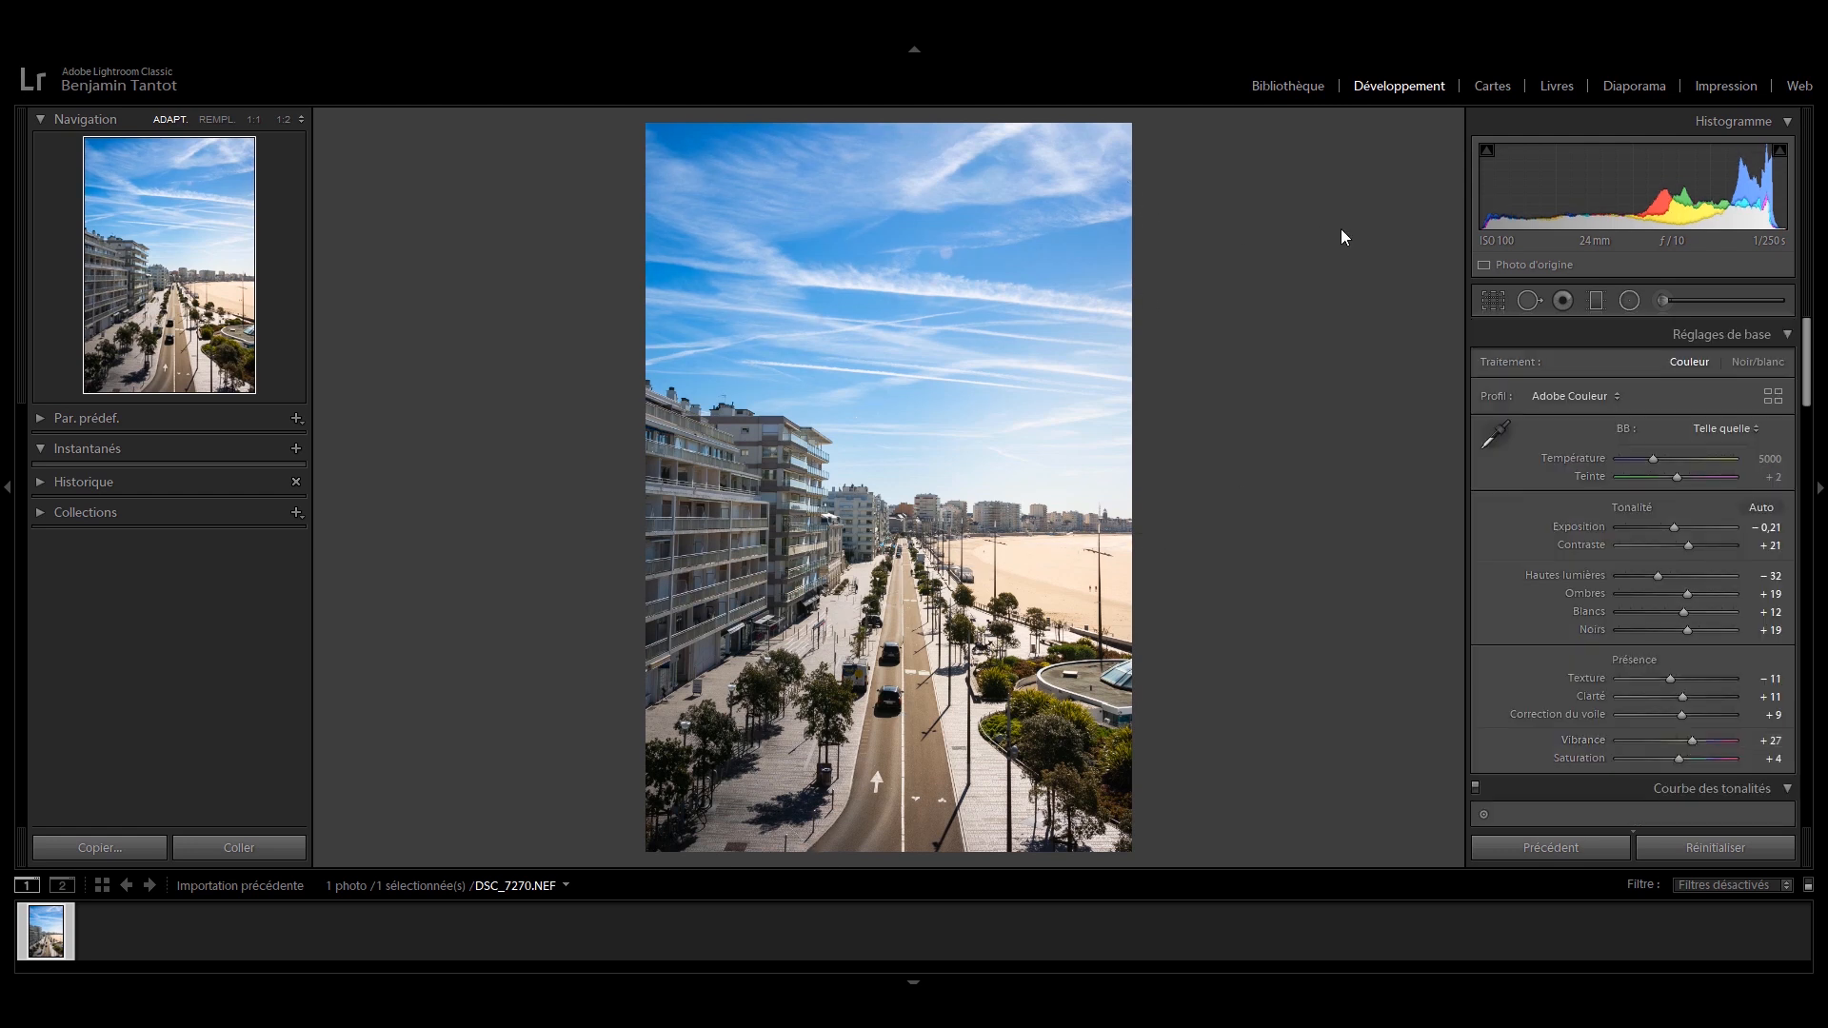
Step: Compare the full avenue photo repeatedly with its unedited version
{"action": "key", "text": "backslash"}
{"action": "key", "text": "backslash"}
{"action": "key", "text": "backslash"}
{"action": "key", "text": "backslash"}
{"action": "key", "text": "backslash"}
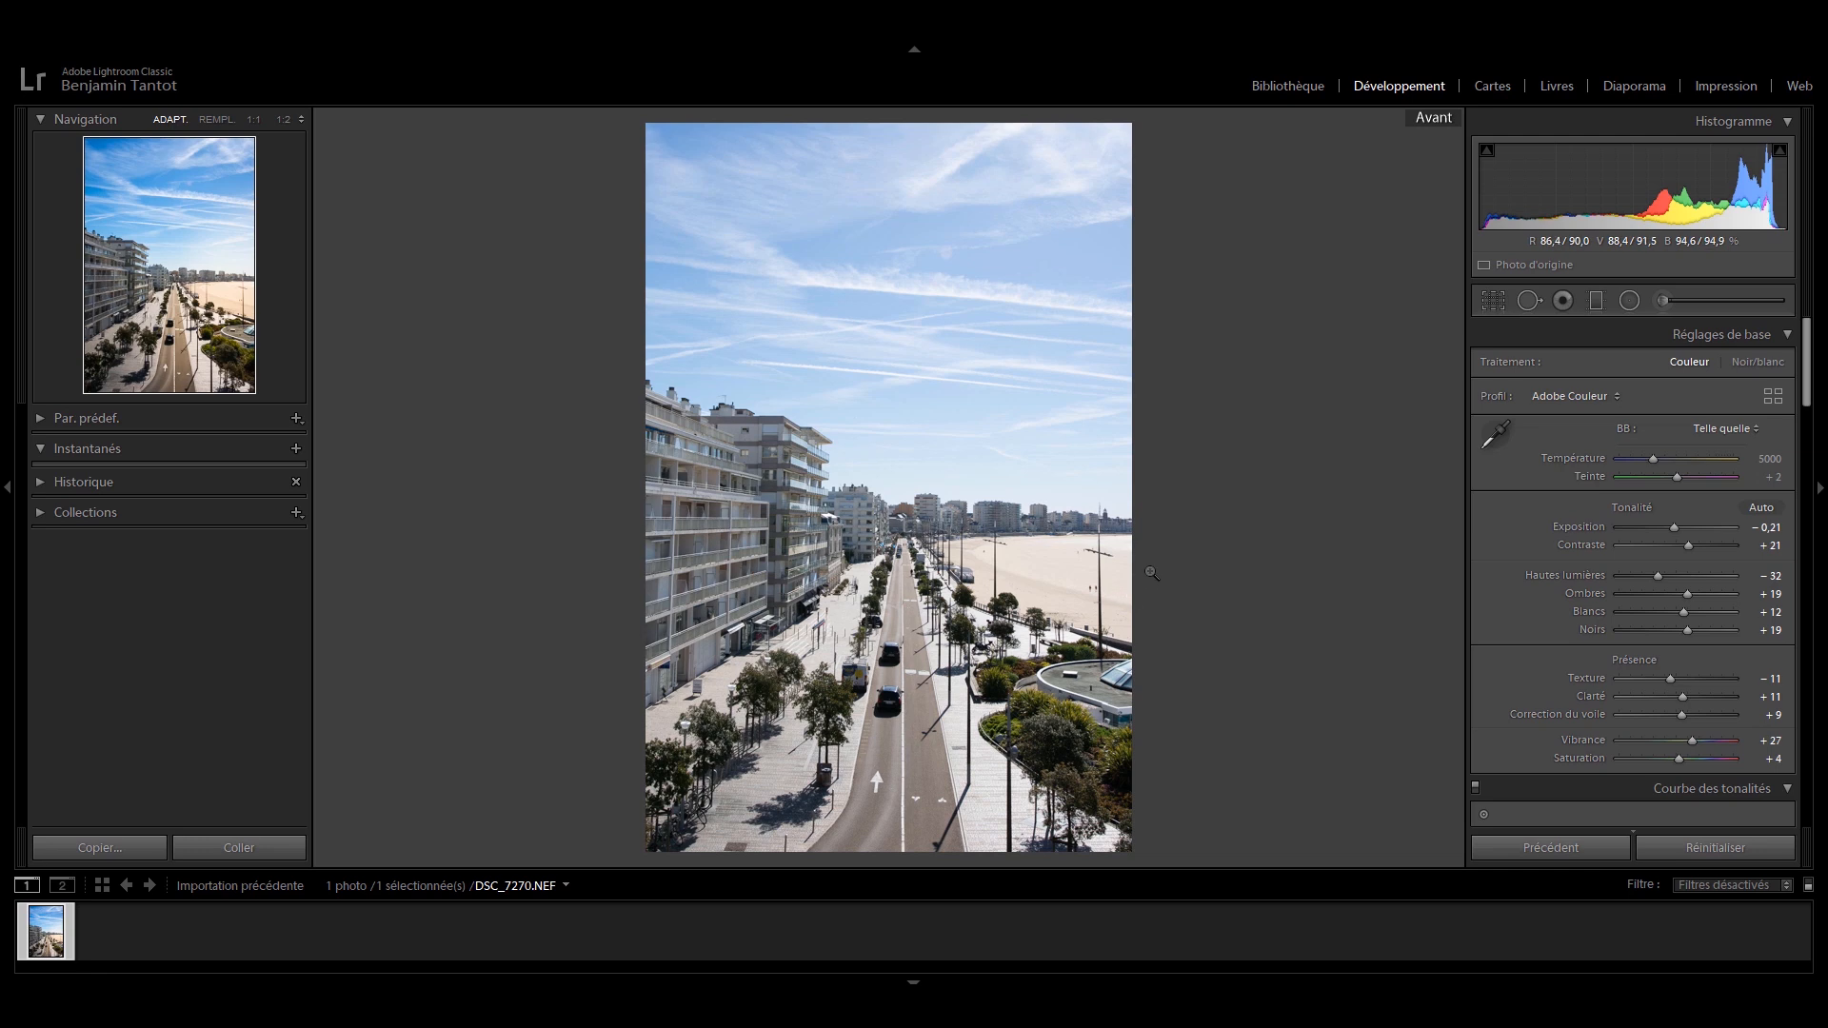
{"action": "key", "text": "backslash"}
{"action": "key", "text": "backslash"}
{"action": "key", "text": "backslash"}
{"action": "key", "text": "backslash"}
{"action": "key", "text": "backslash"}
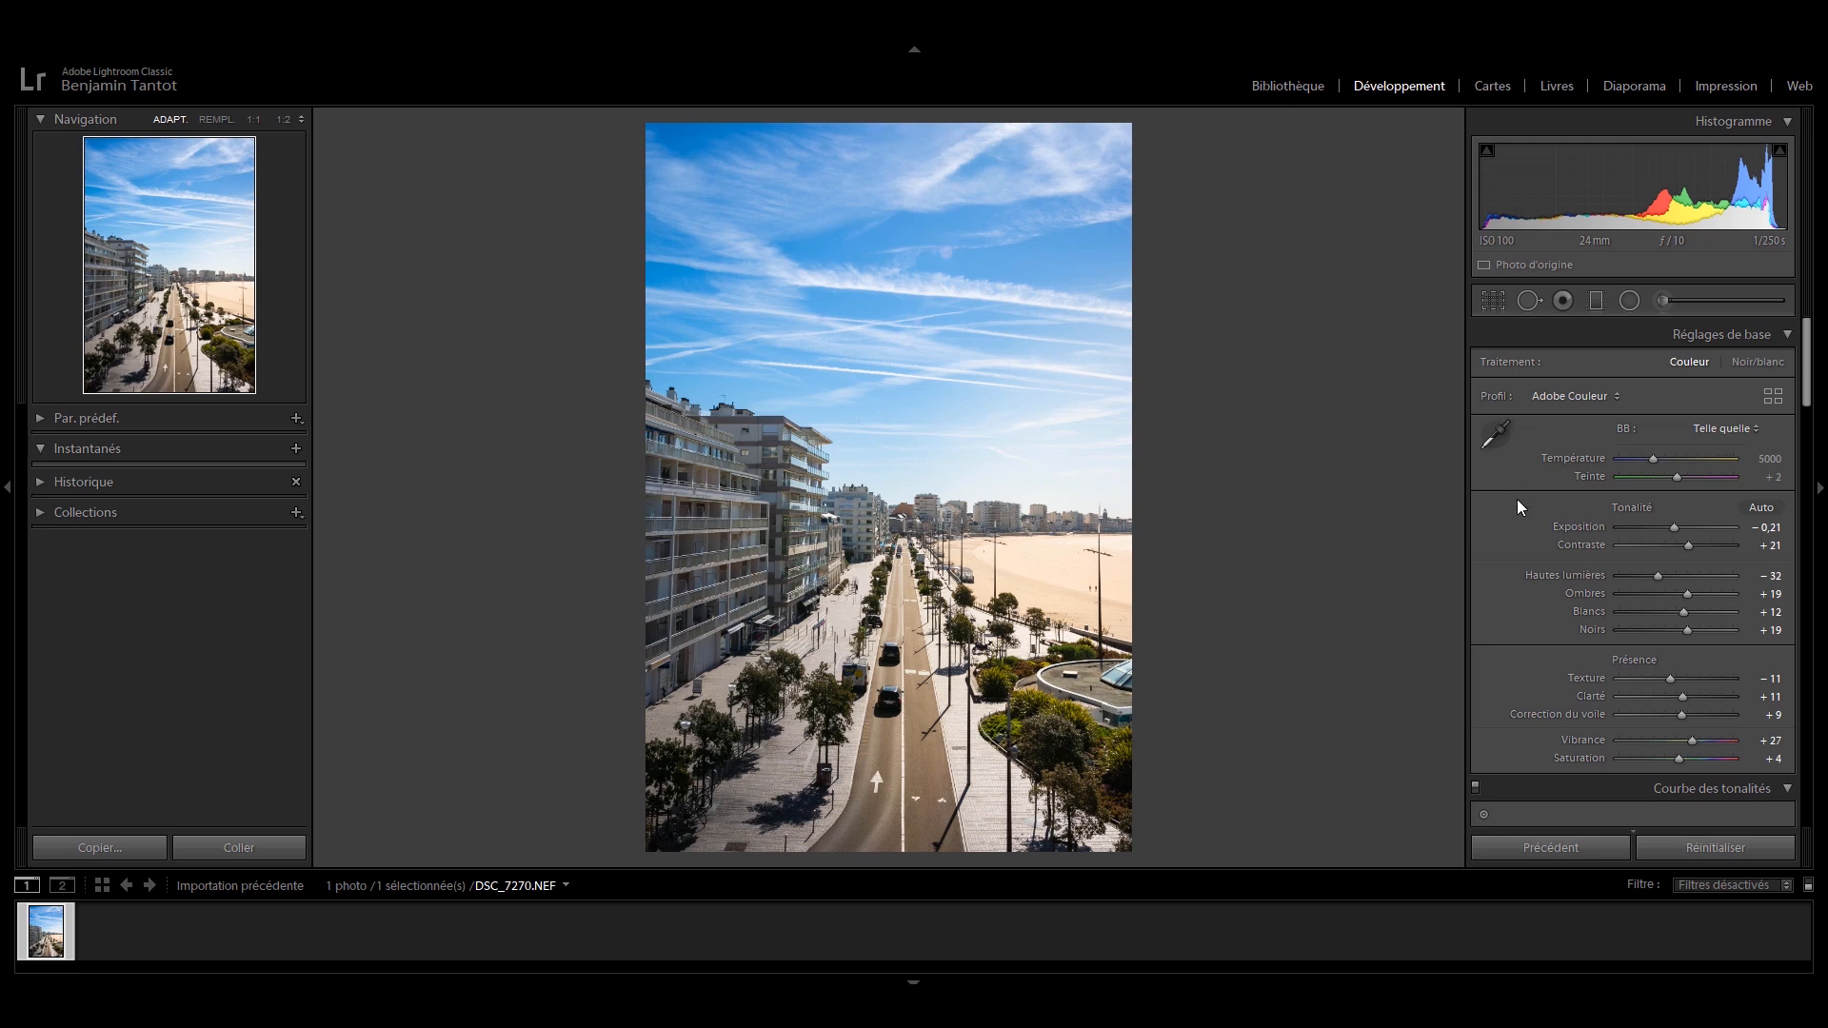
Step: Examine the buildings, road, cars and beach promenade close up, and return to the full photo
{"action": "left_click", "coordinate": [1103, 583]}
{"action": "left_click_drag", "start_coordinate": [848, 657], "coordinate": [1280, 476]}
{"action": "left_click_drag", "start_coordinate": [764, 603], "coordinate": [1204, 338]}
{"action": "left_click_drag", "start_coordinate": [928, 477], "coordinate": [783, 522]}
{"action": "left_click_drag", "start_coordinate": [1146, 570], "coordinate": [962, 723]}
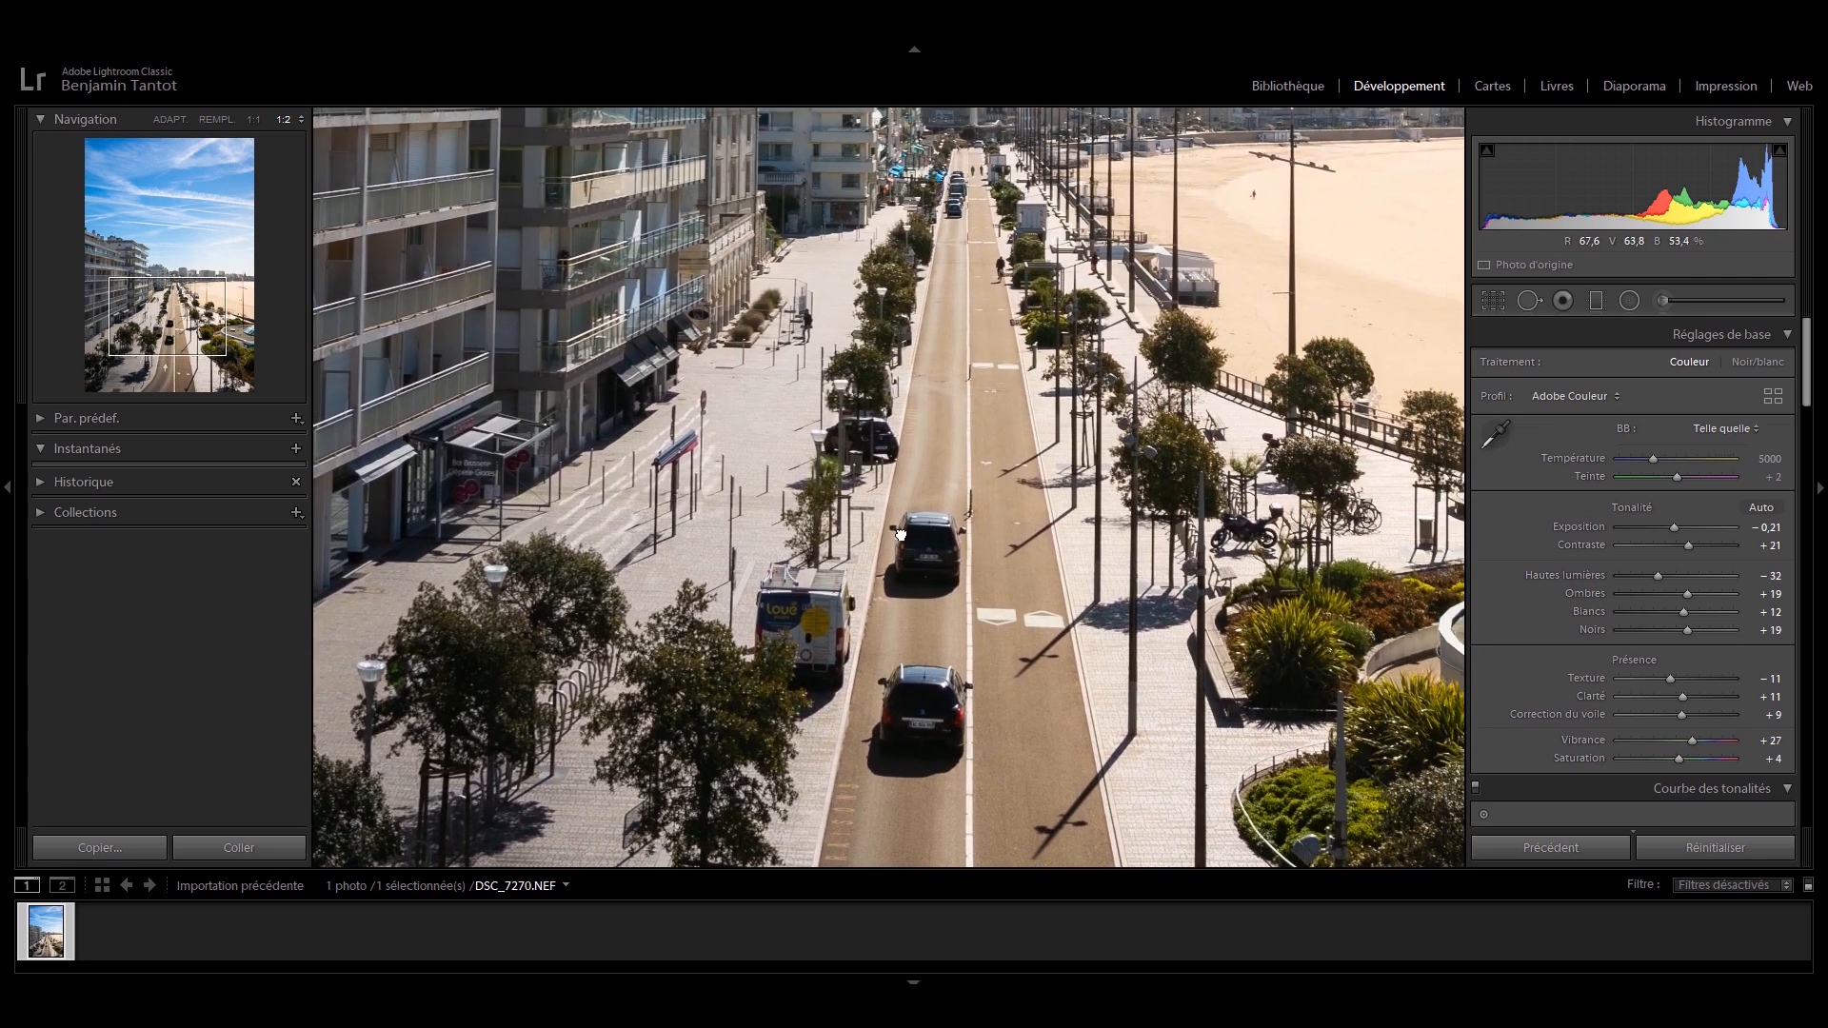
{"action": "left_click_drag", "start_coordinate": [1228, 457], "coordinate": [1024, 520]}
{"action": "left_click_drag", "start_coordinate": [1271, 423], "coordinate": [1125, 554]}
{"action": "left_click", "coordinate": [1183, 504]}
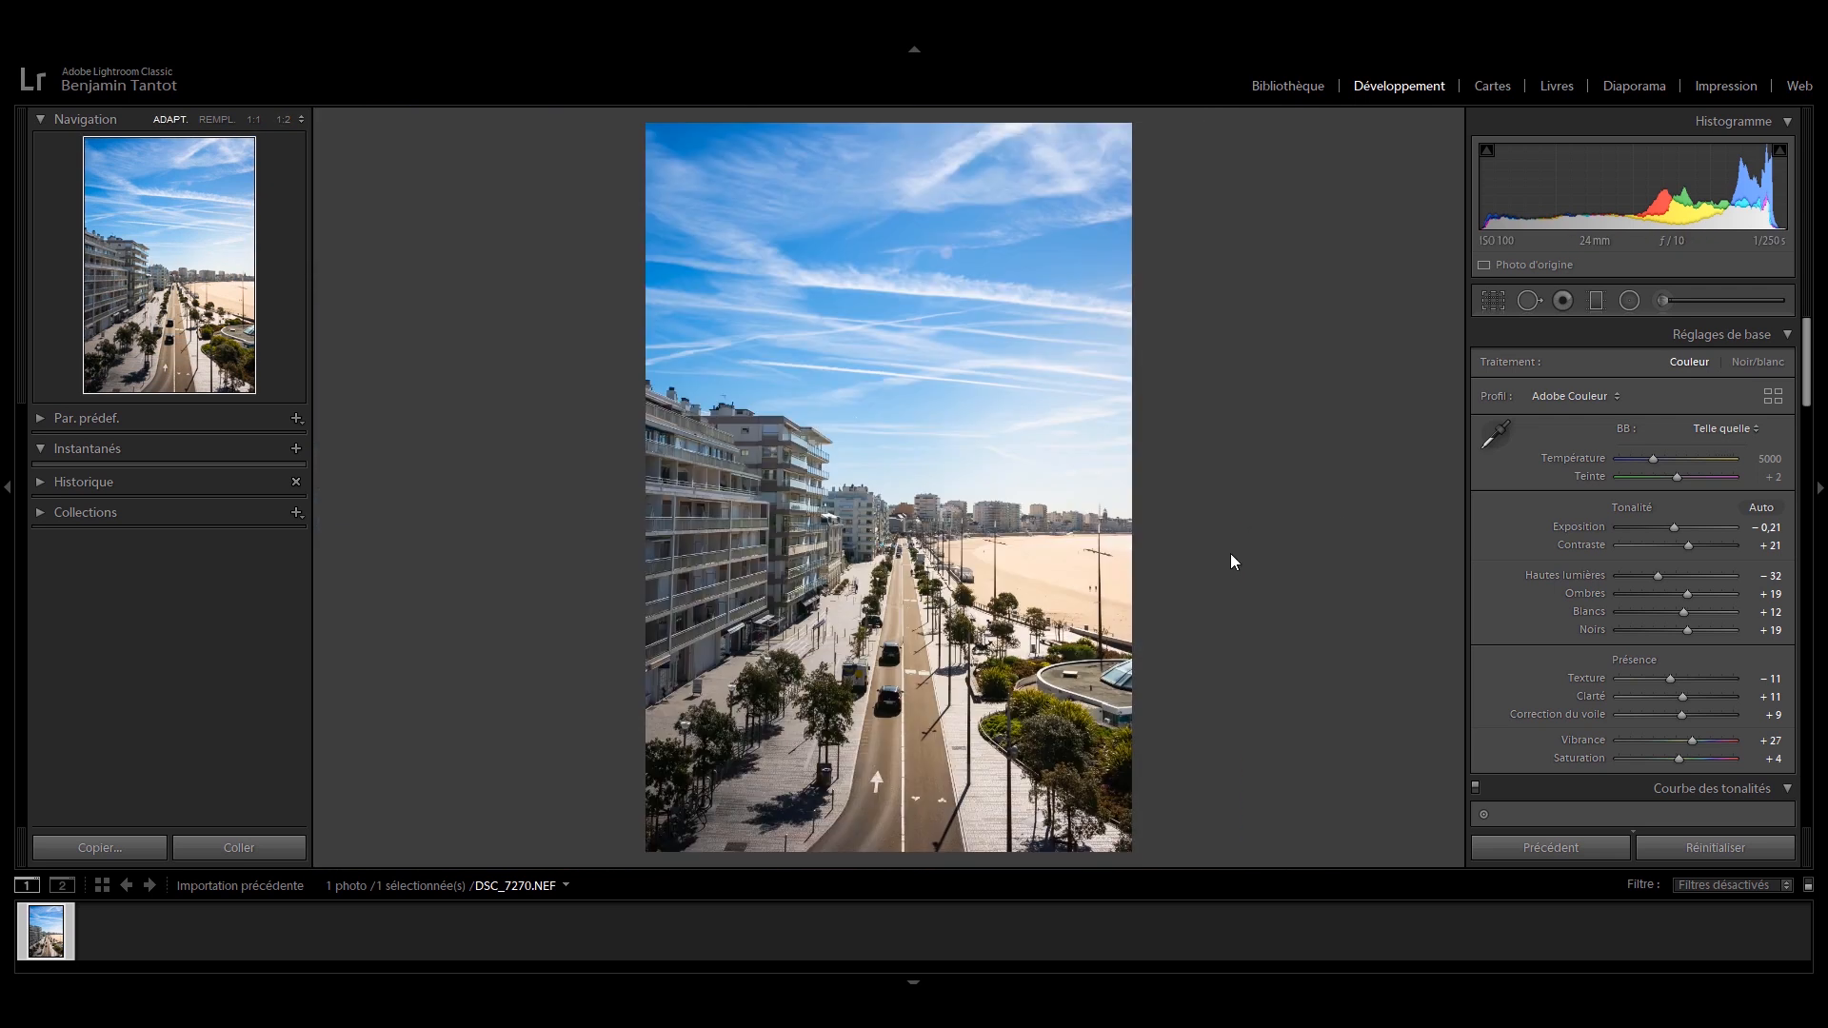
{"action": "left_click", "coordinate": [909, 681]}
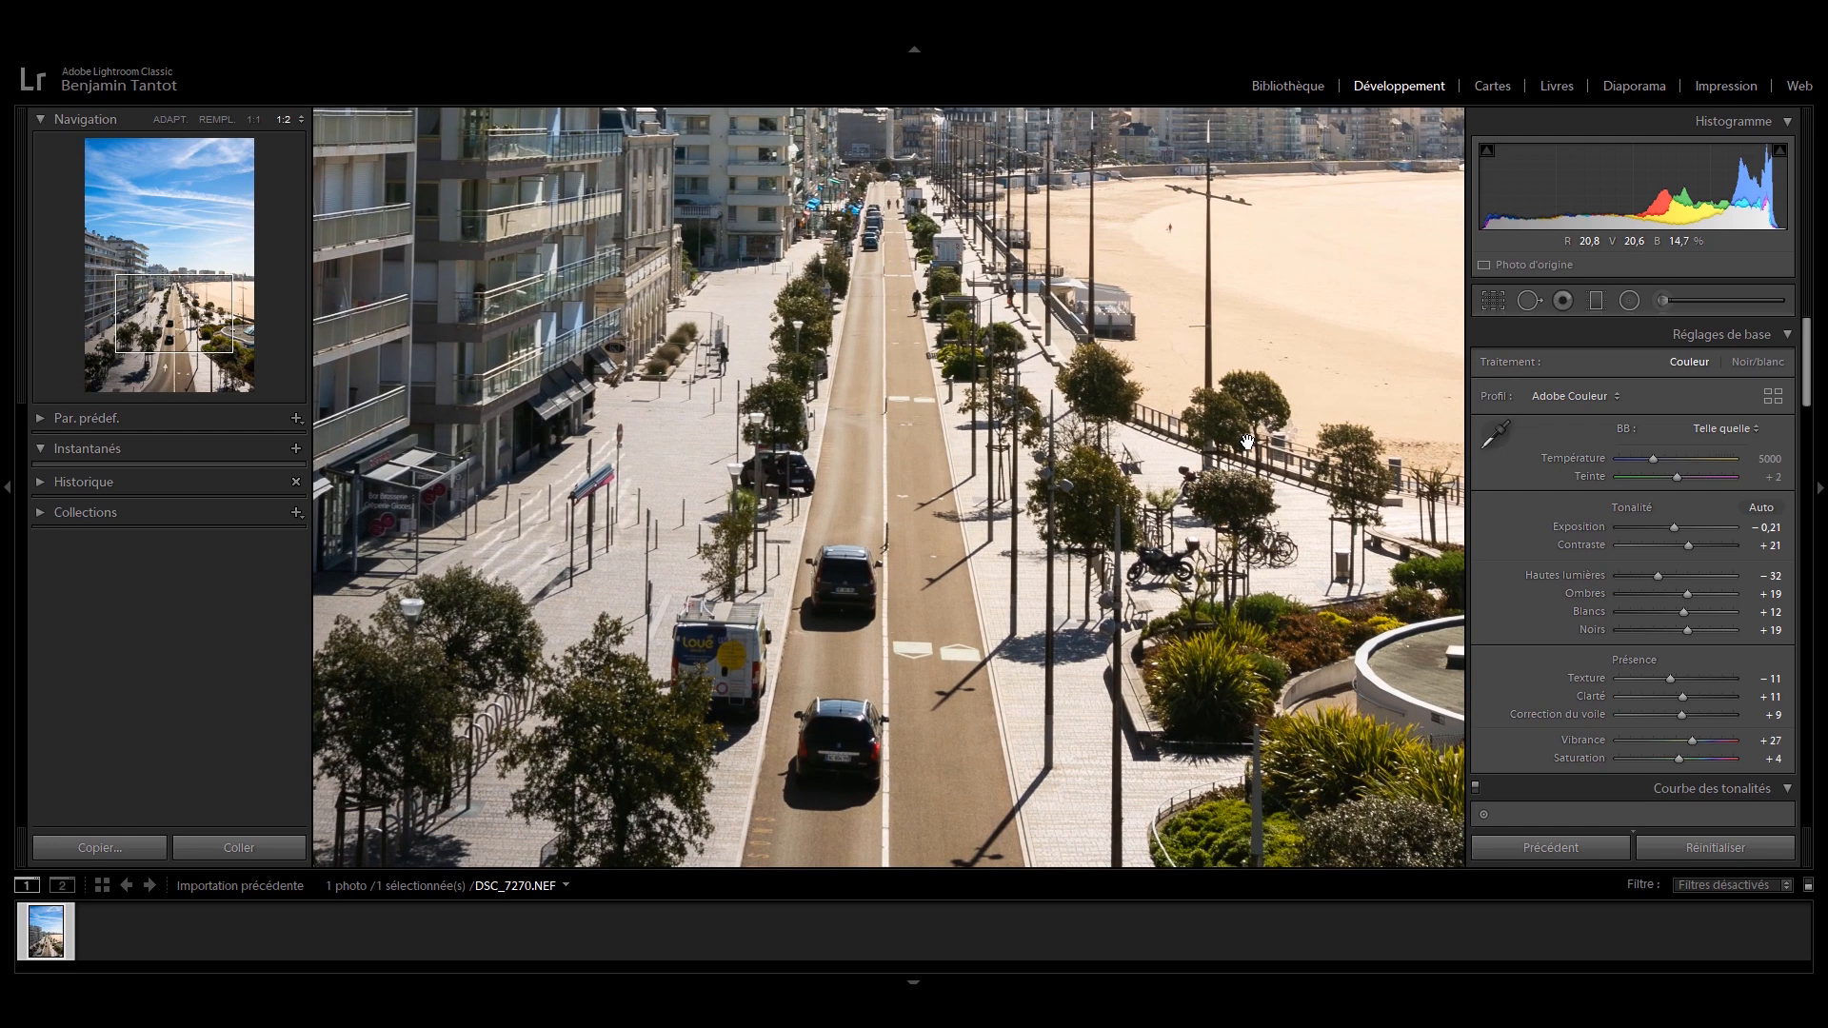
{"action": "left_click", "coordinate": [1247, 441]}
Step: Compare the avenue photo before and after editing, both alternately and in a side-by-side view
{"action": "key", "text": "backslash"}
{"action": "key", "text": "backslash"}
{"action": "key", "text": "backslash"}
{"action": "key", "text": "backslash"}
{"action": "key", "text": "backslash"}
{"action": "key", "text": "backslash"}
{"action": "key", "text": "backslash"}
{"action": "key", "text": "backslash"}
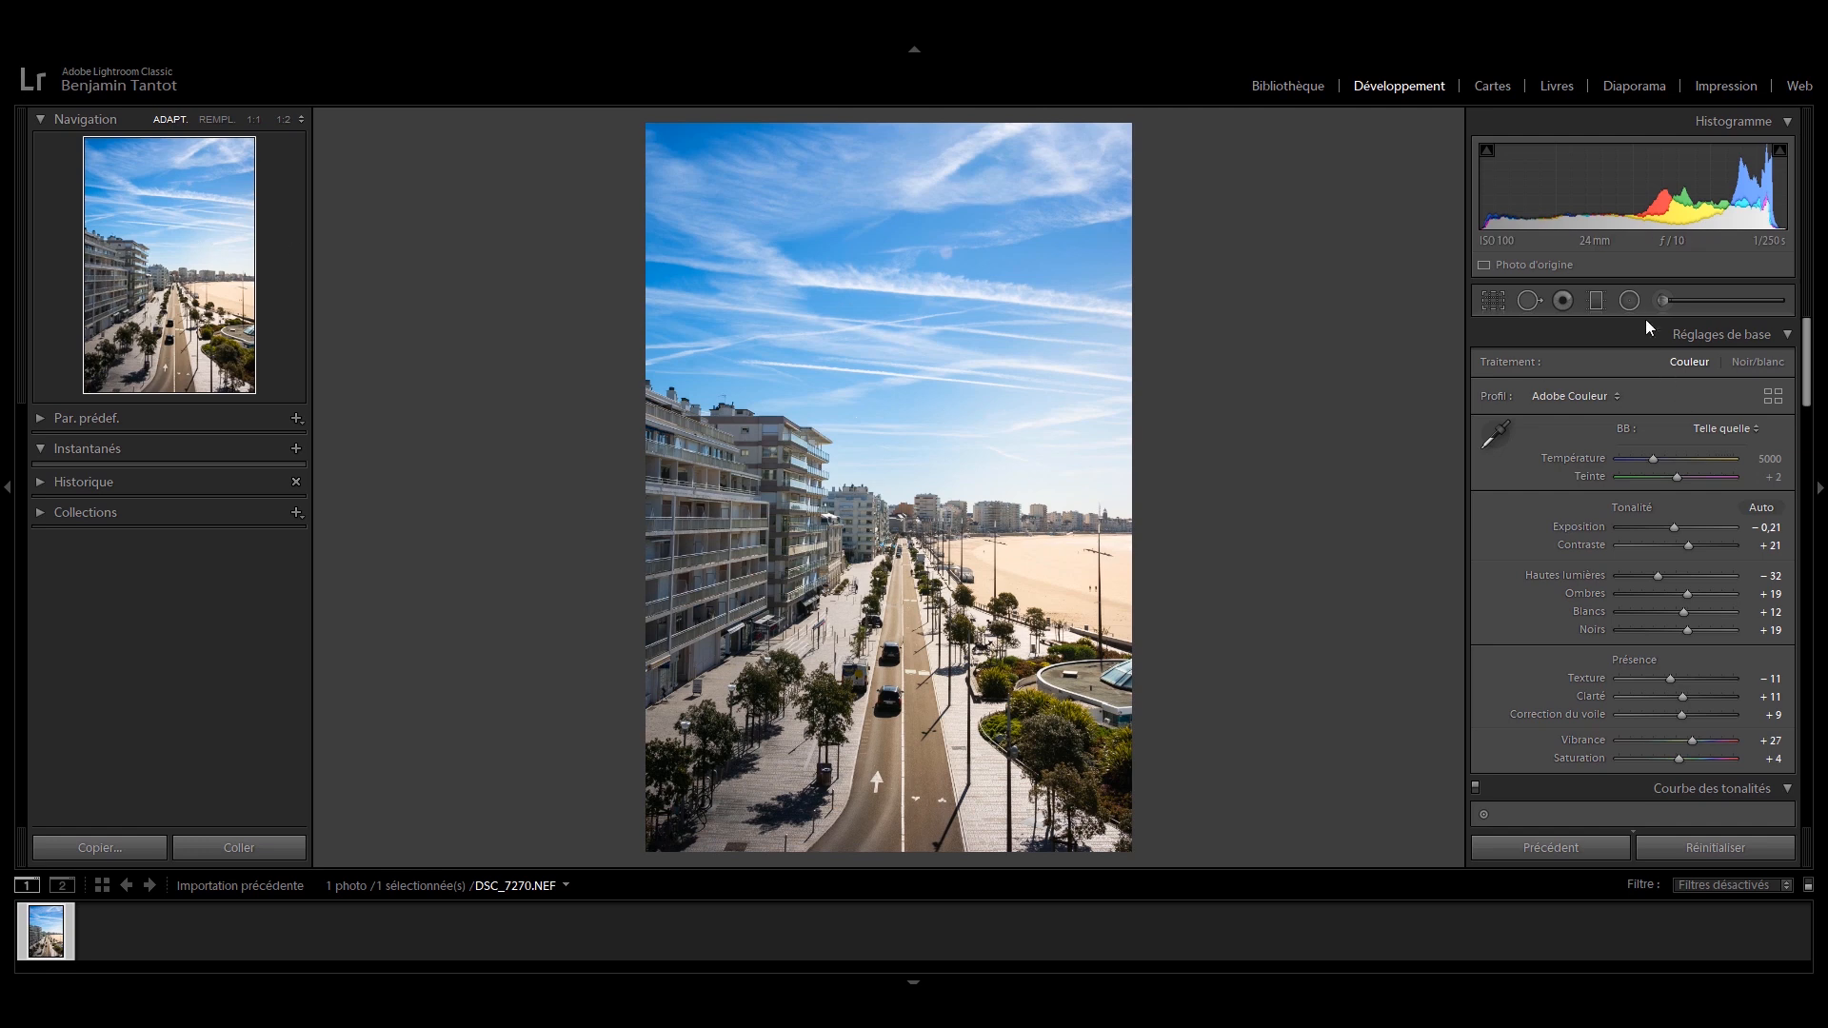
{"action": "key", "text": "y"}
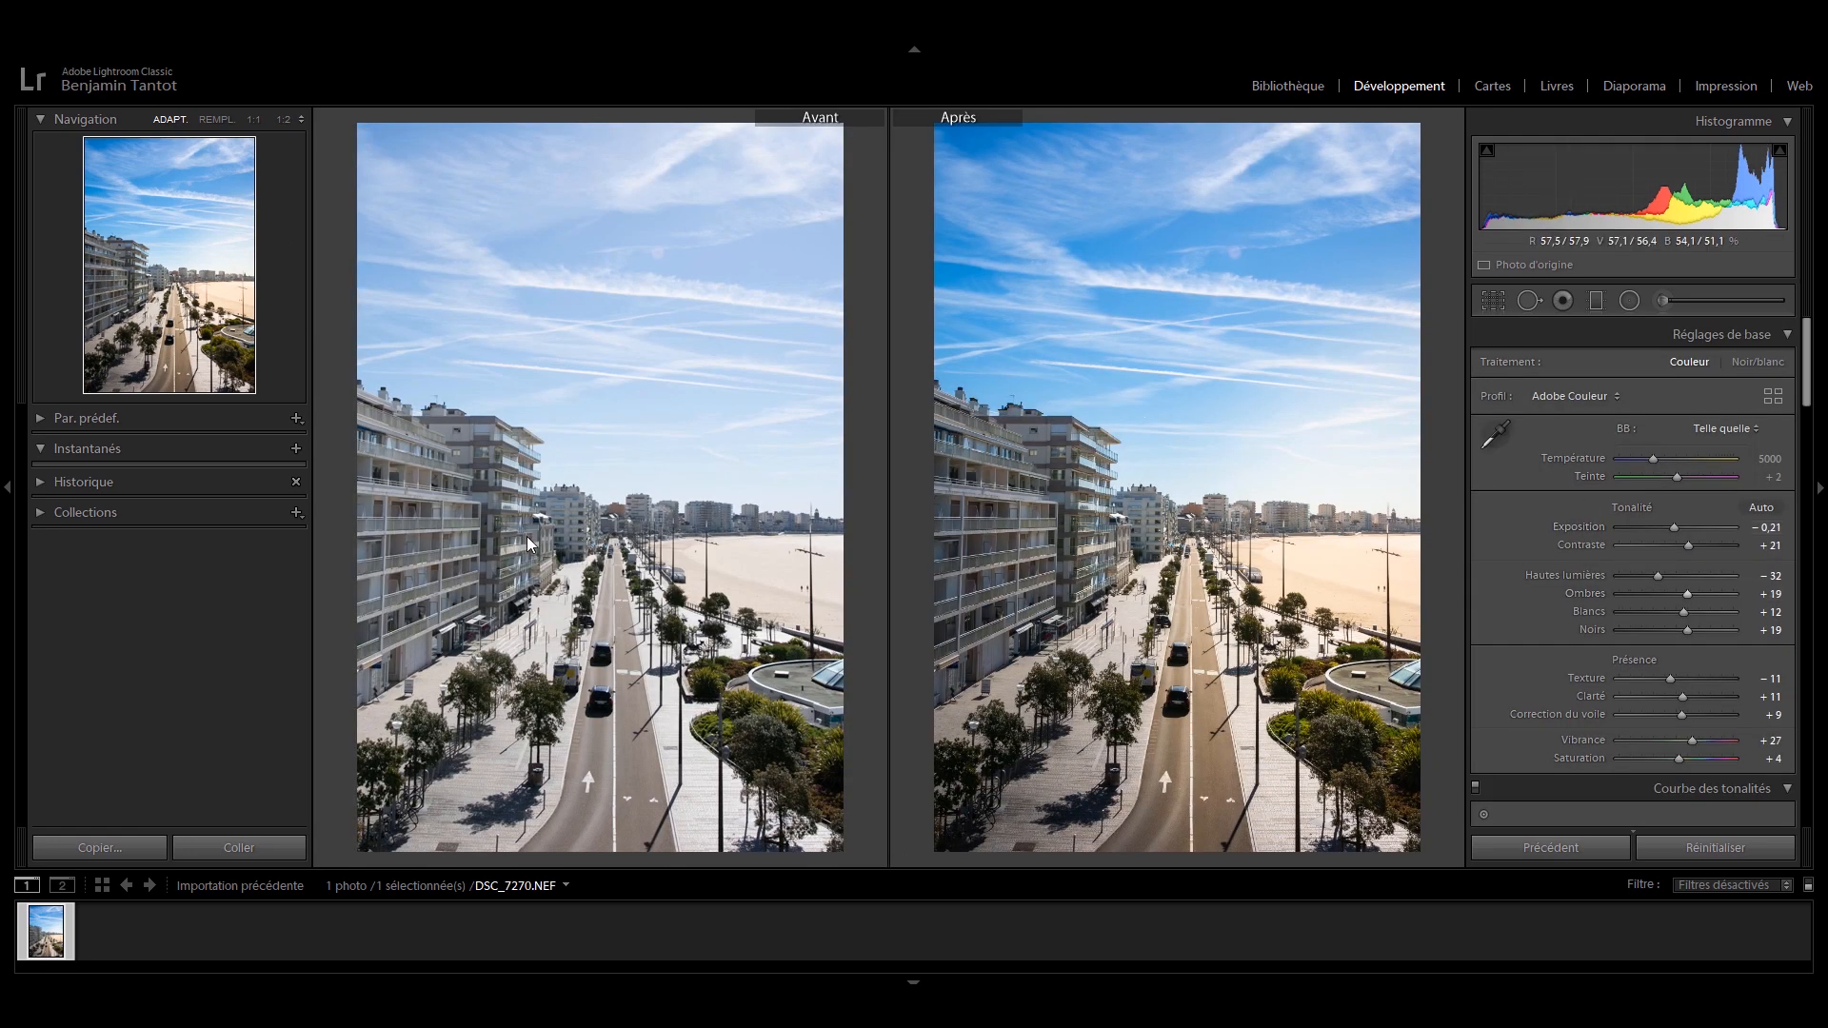
{"action": "key", "text": "y"}
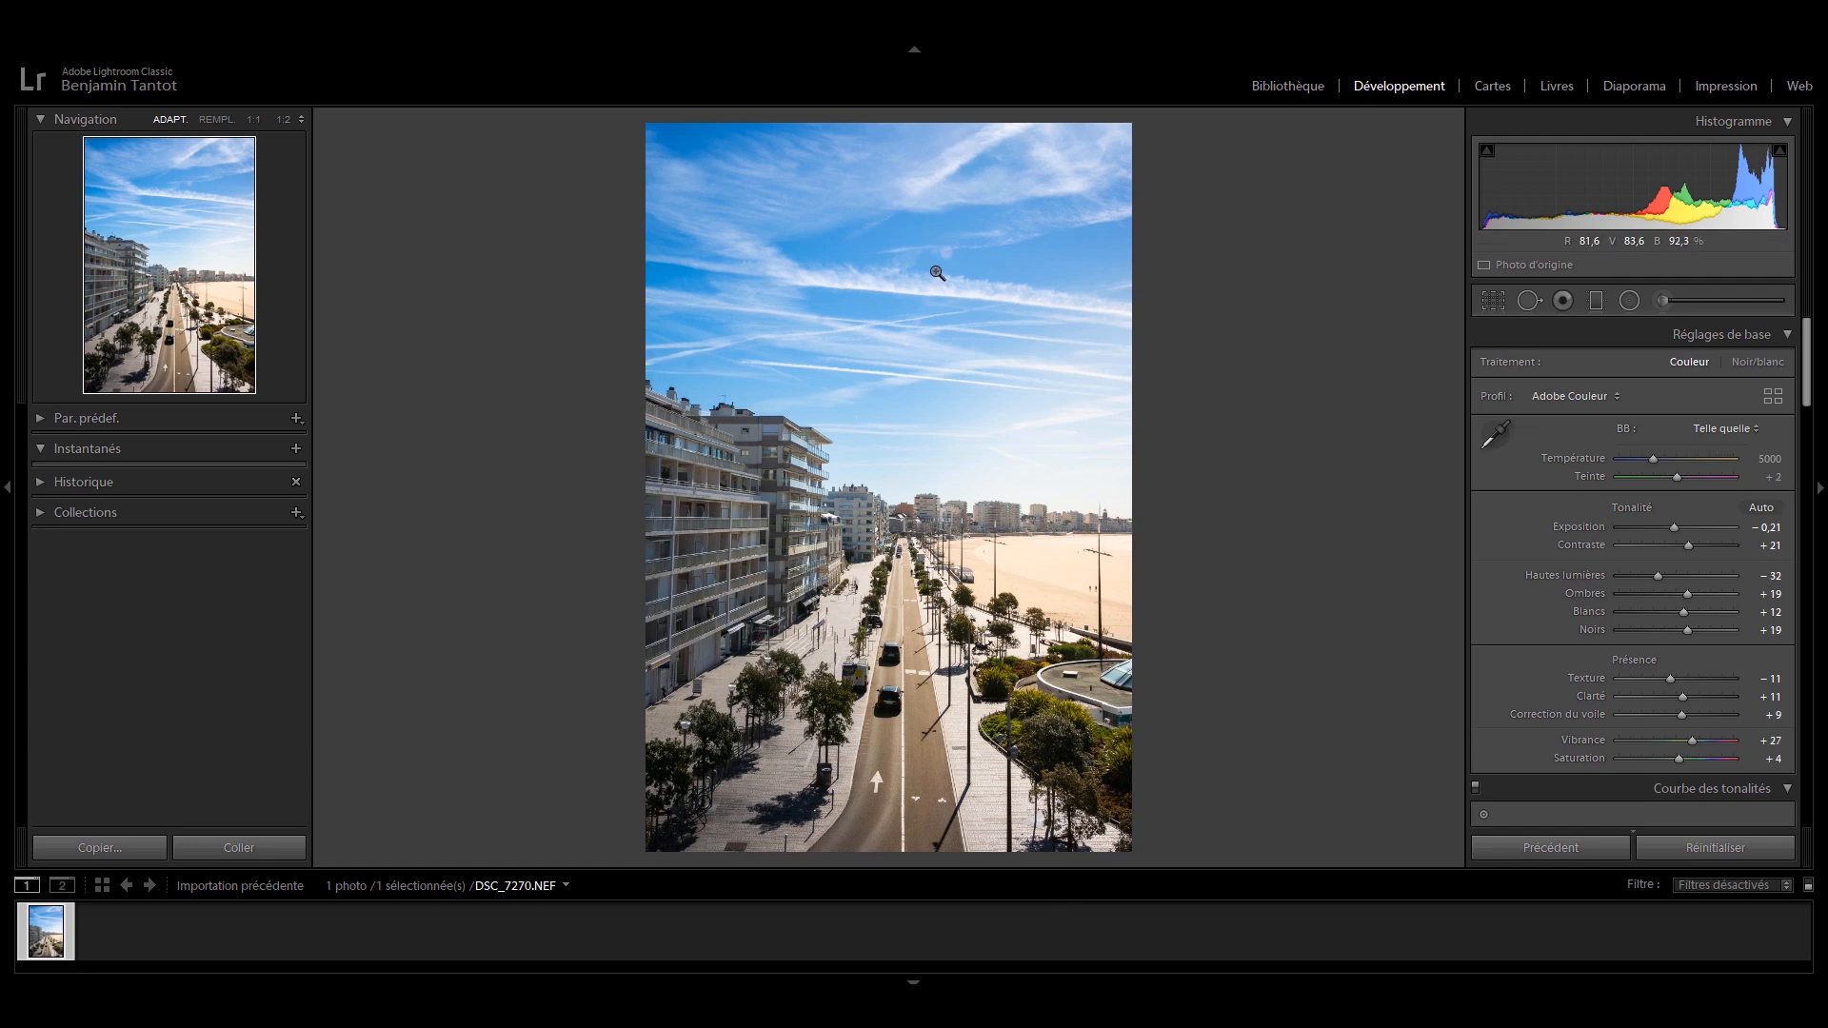
{"action": "key", "text": "shift"}
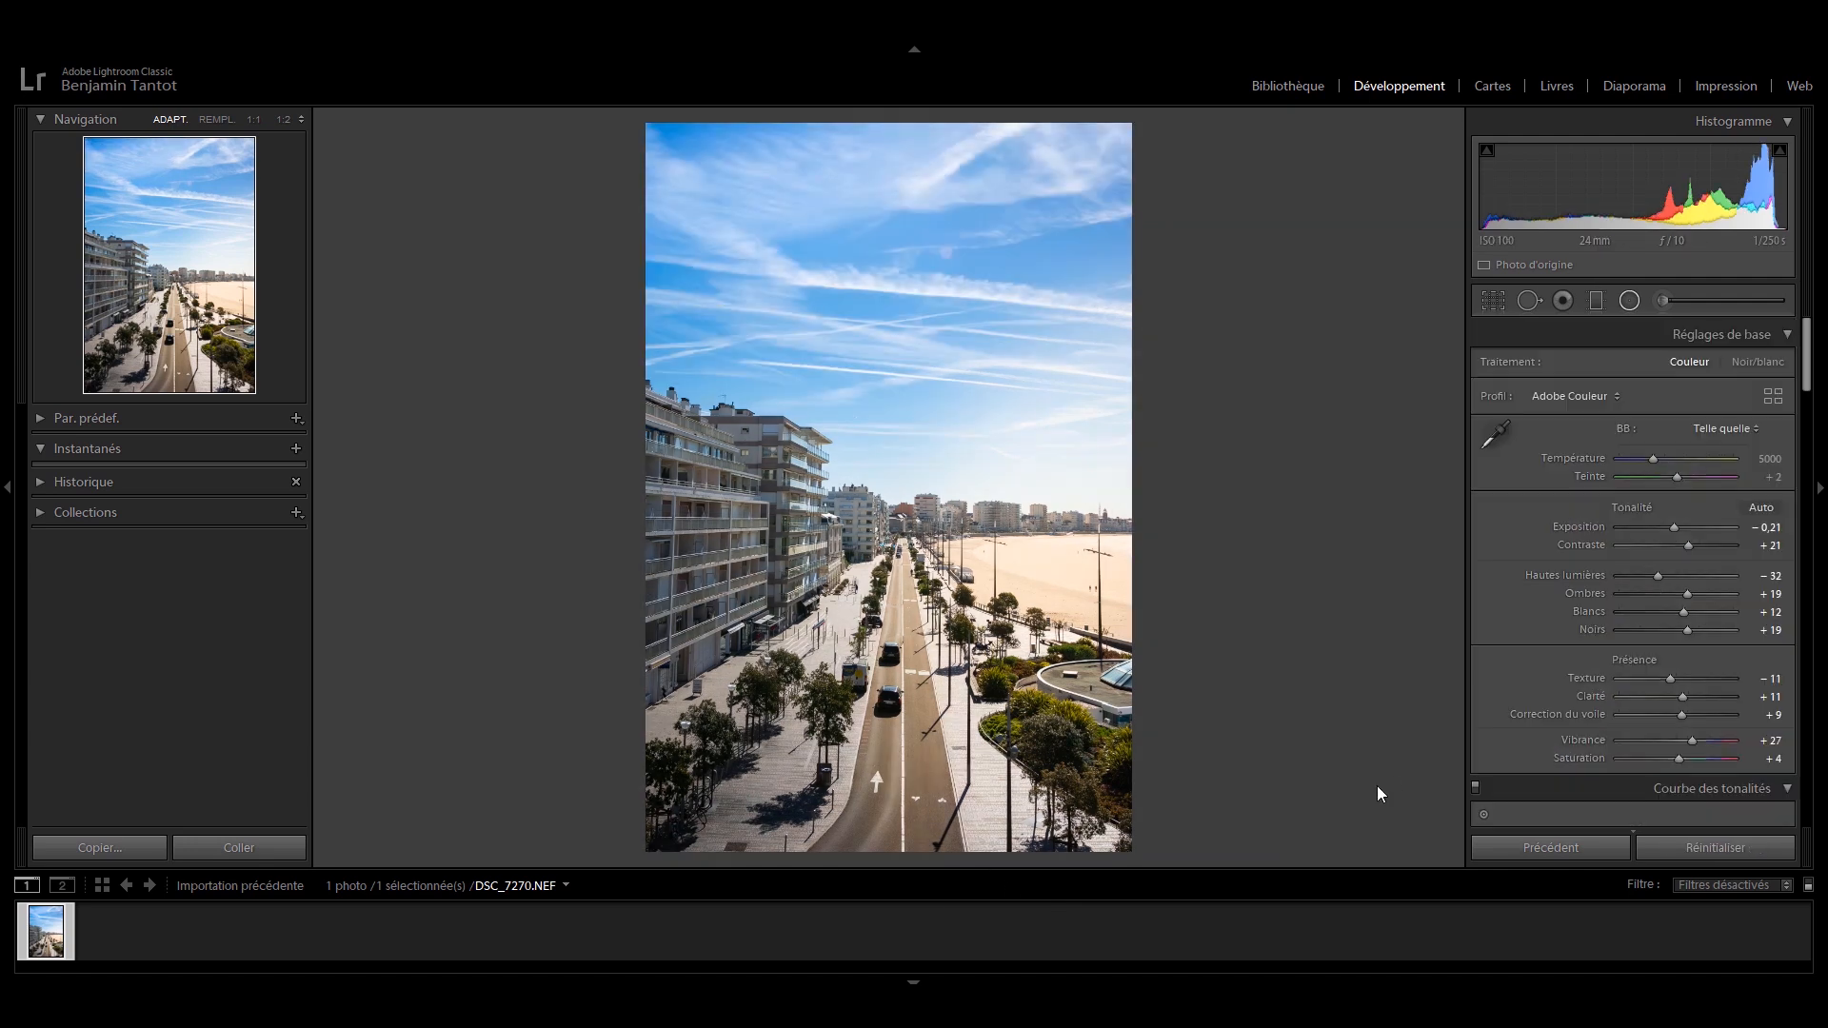
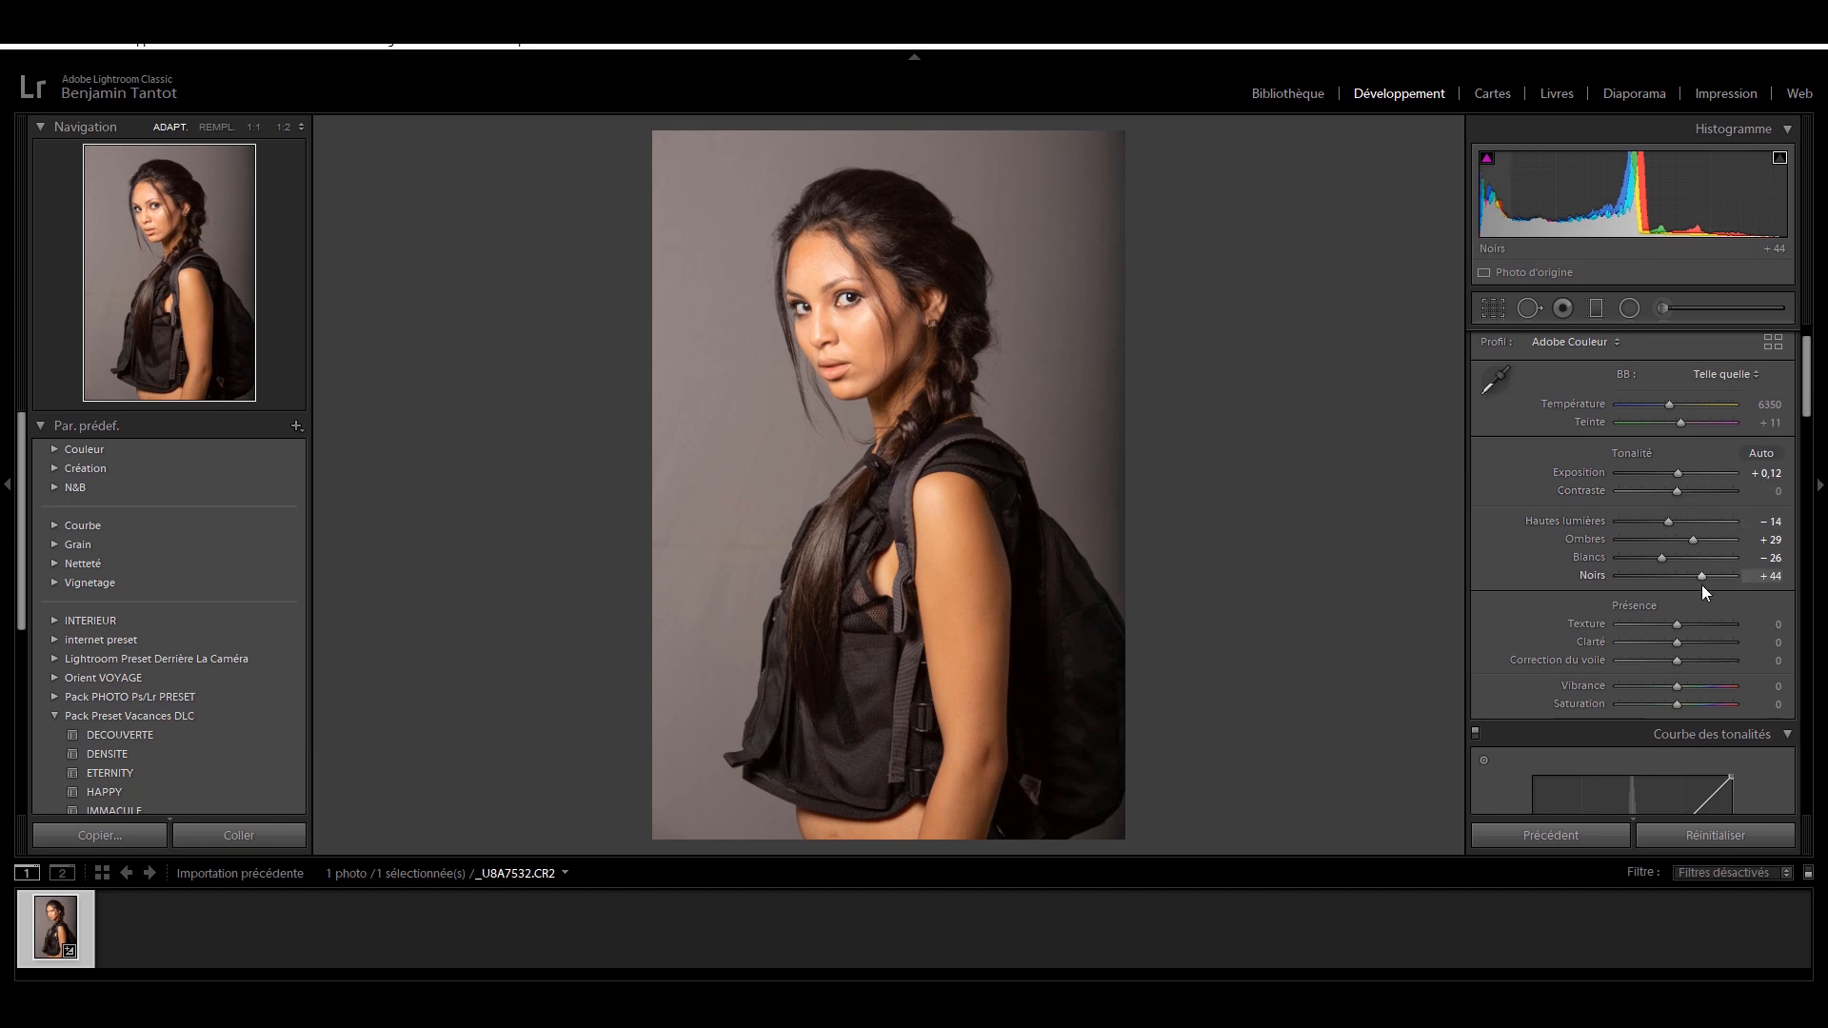
Step: On the portrait _U8A7532.CR2, lower Noirs and set the Bleu primaire Saturation to +4
{"action": "left_click_drag", "start_coordinate": [1701, 575], "coordinate": [1688, 573]}
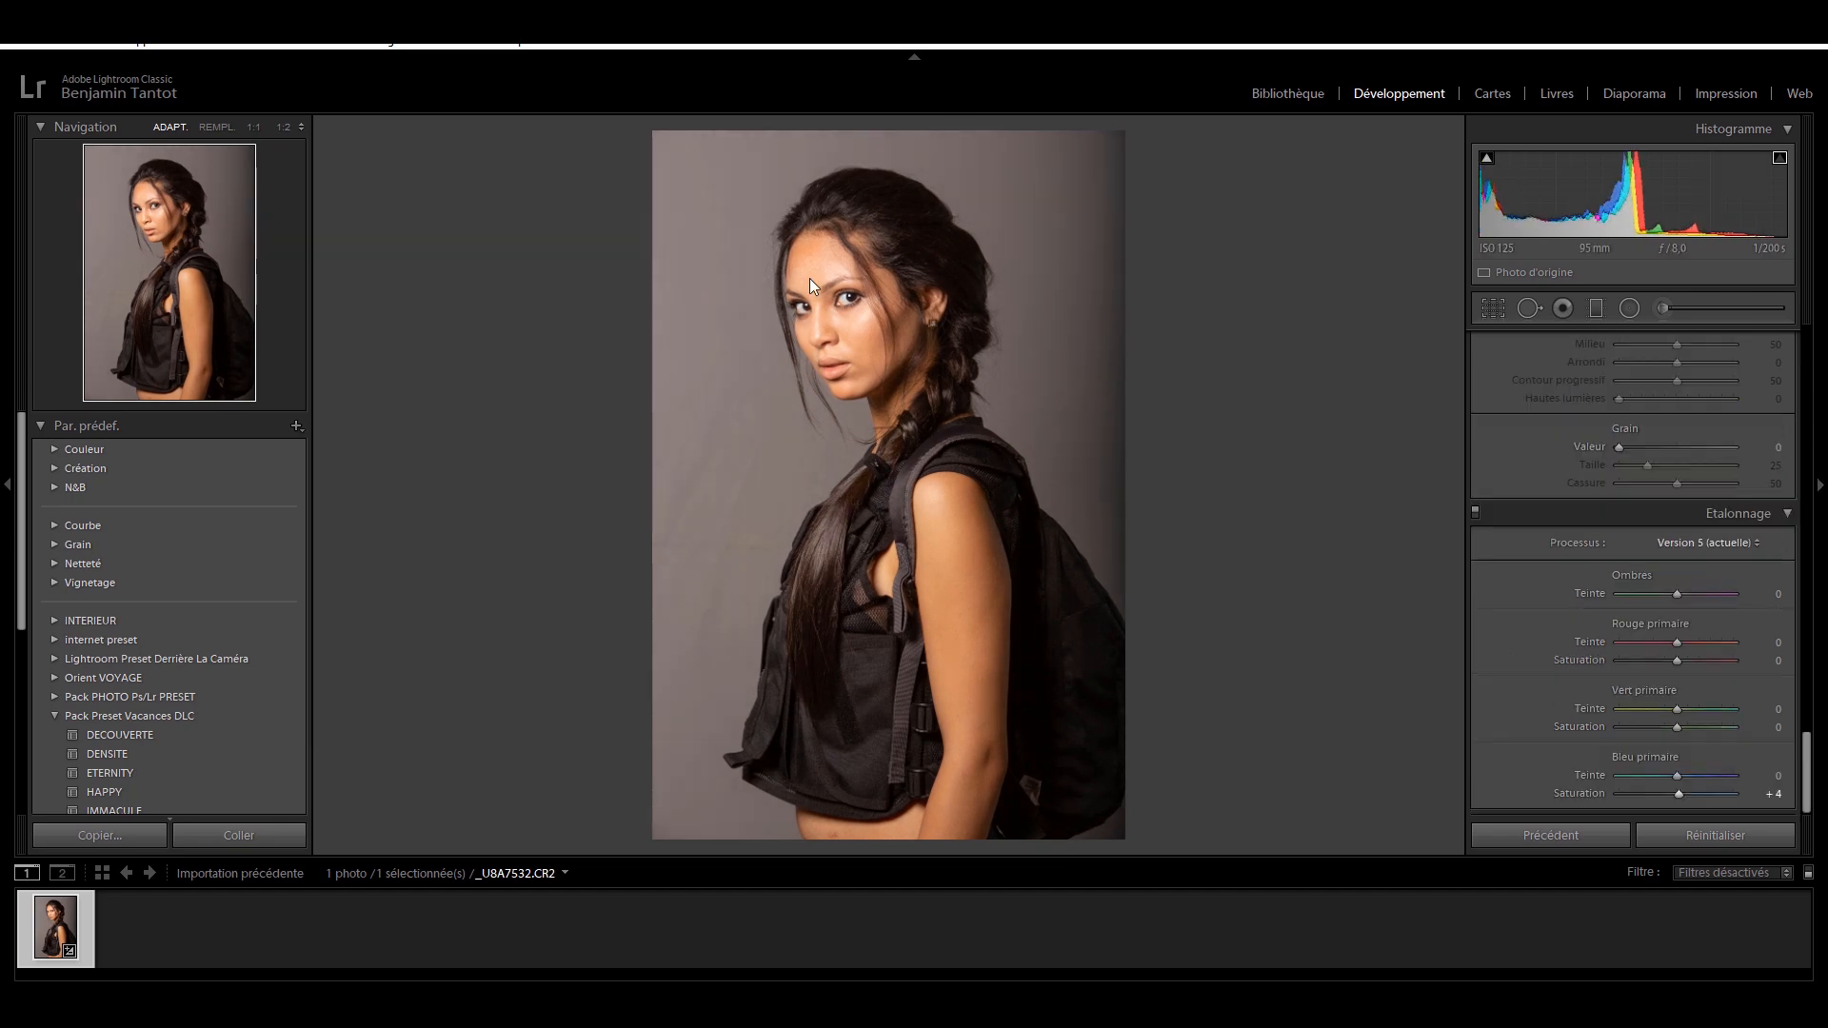
Step: Send the portrait from Lightroom to Photoshop for editing
{"action": "right_click", "coordinate": [884, 353]}
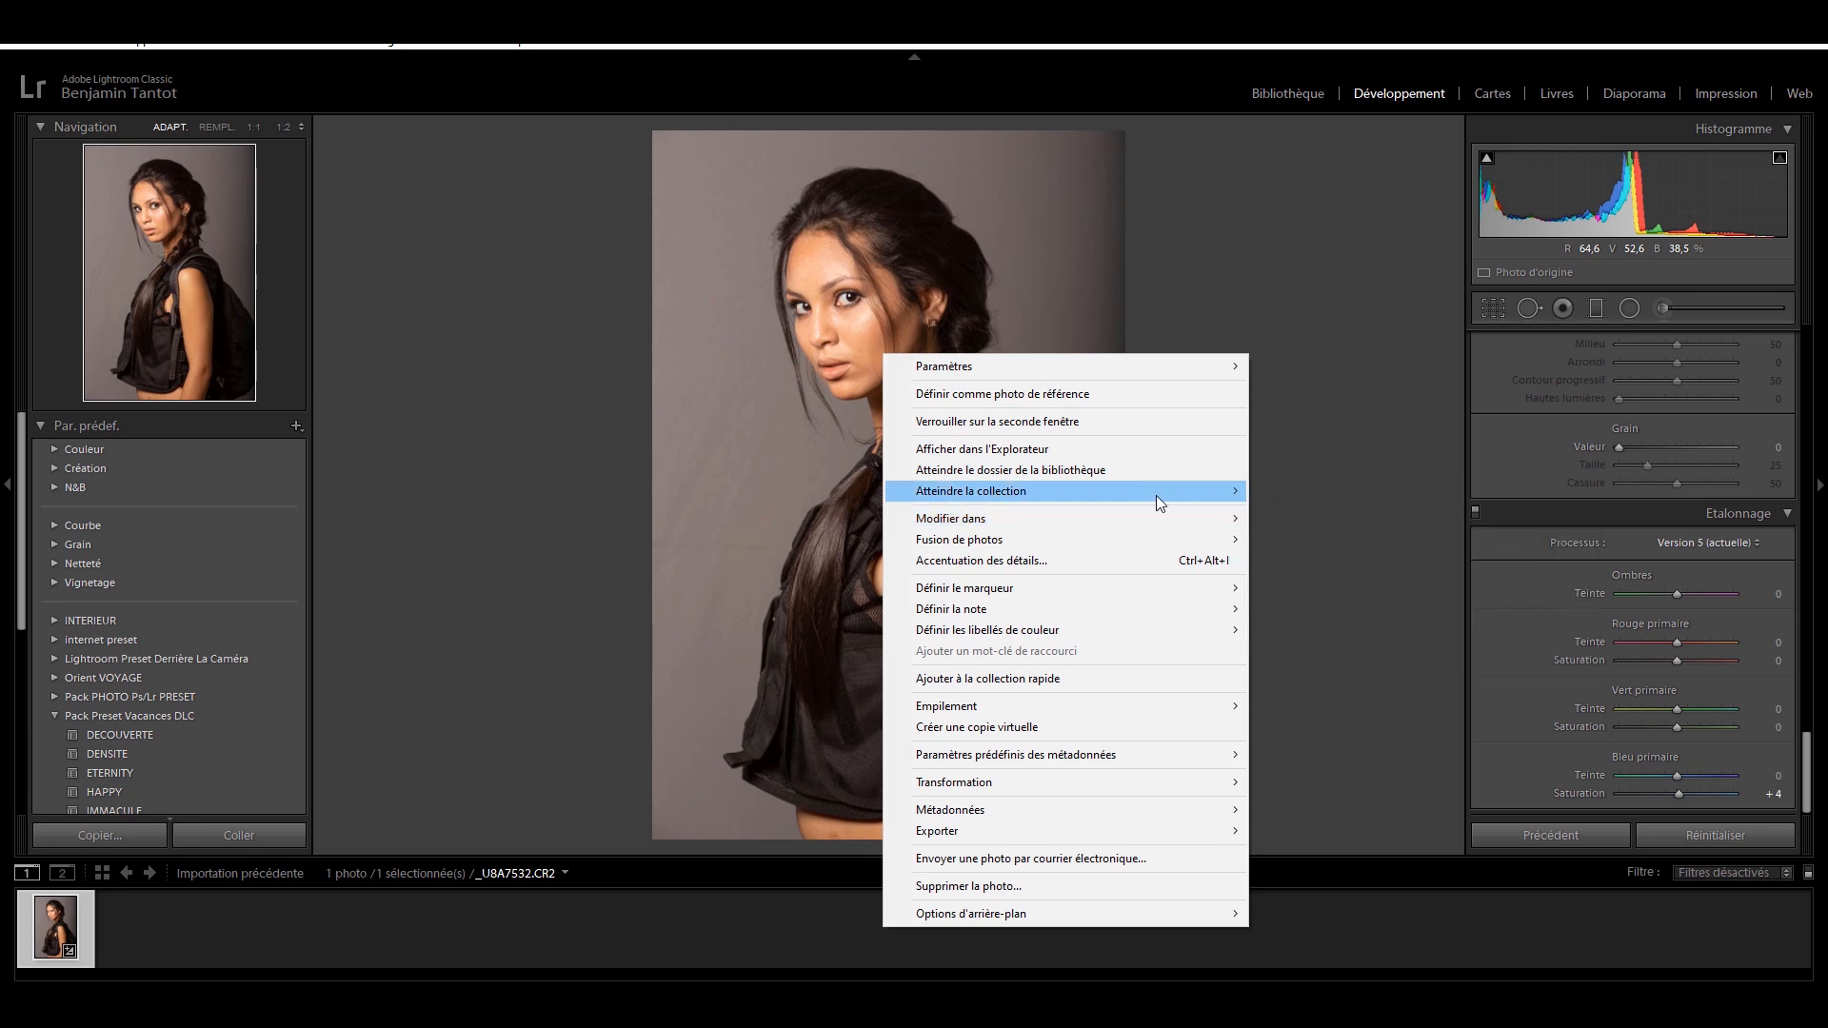
{"action": "mouse_move", "coordinate": [1185, 522]}
{"action": "left_click", "coordinate": [1390, 517]}
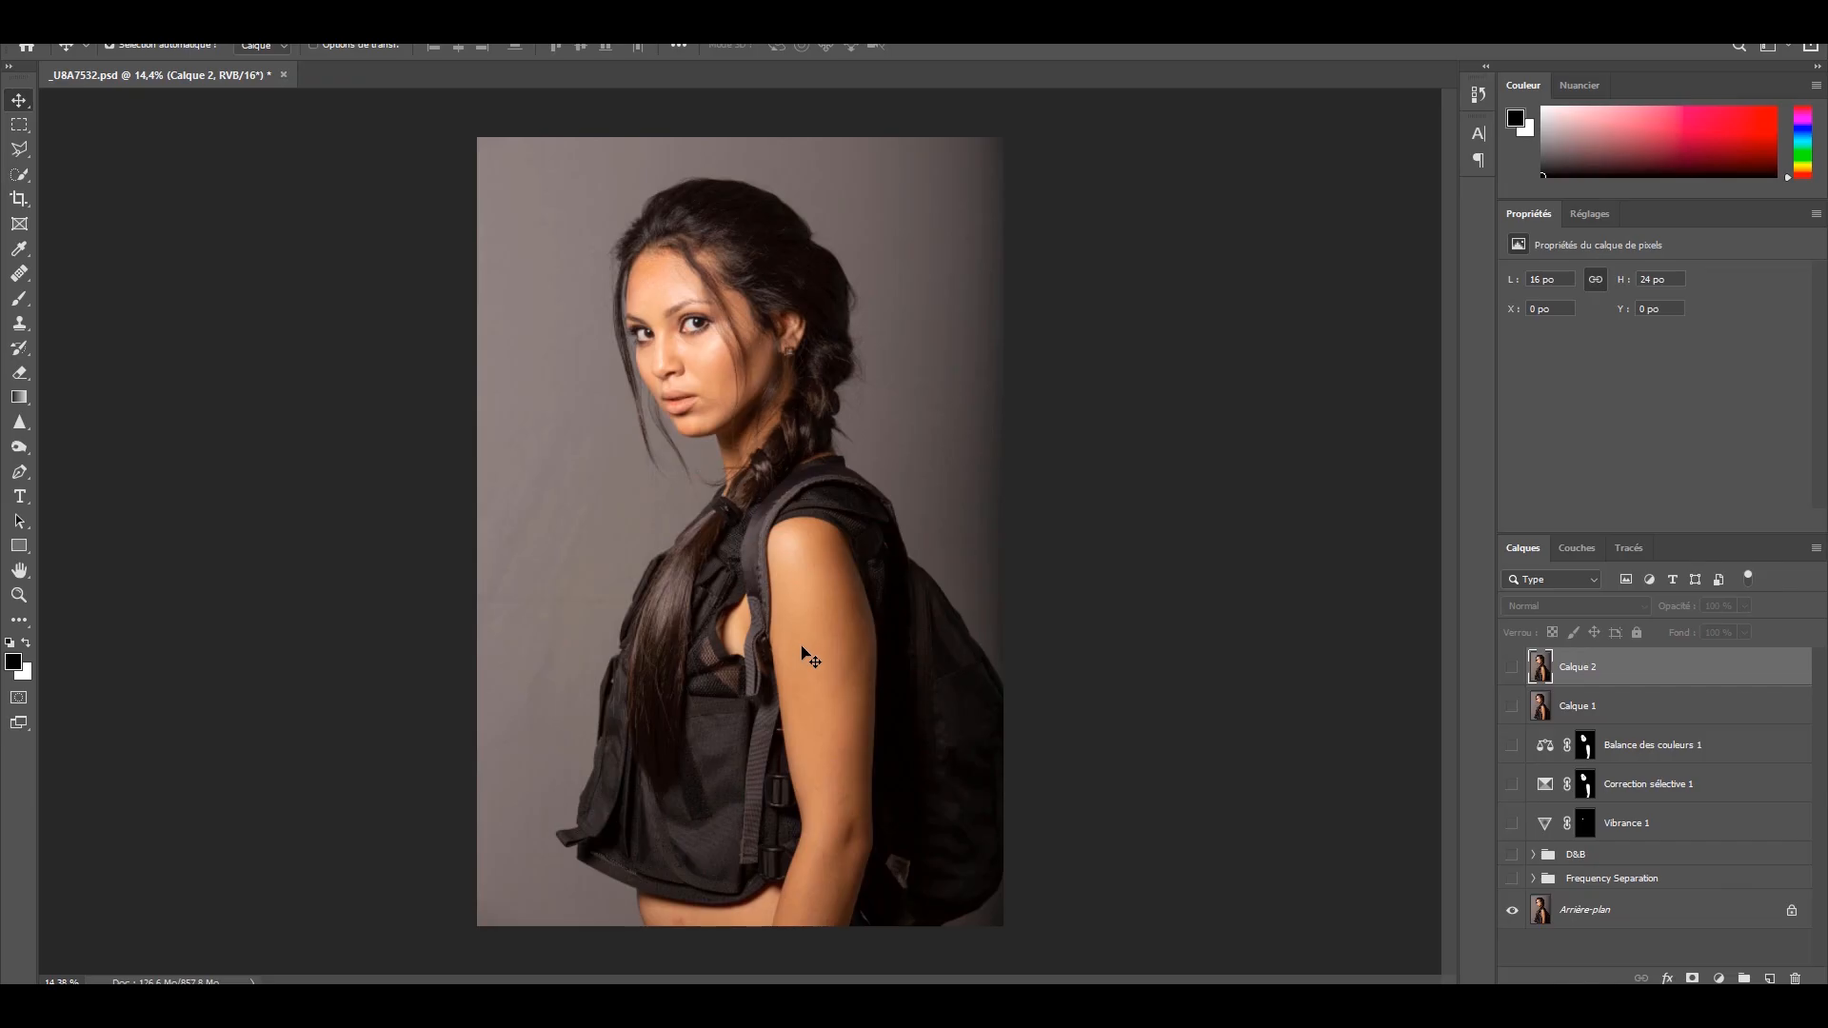
Step: Show the Frequency Separation group and compare the woman's face with and without it
{"action": "scroll", "coordinate": [836, 676], "scroll_direction": "up", "scroll_amount": 1}
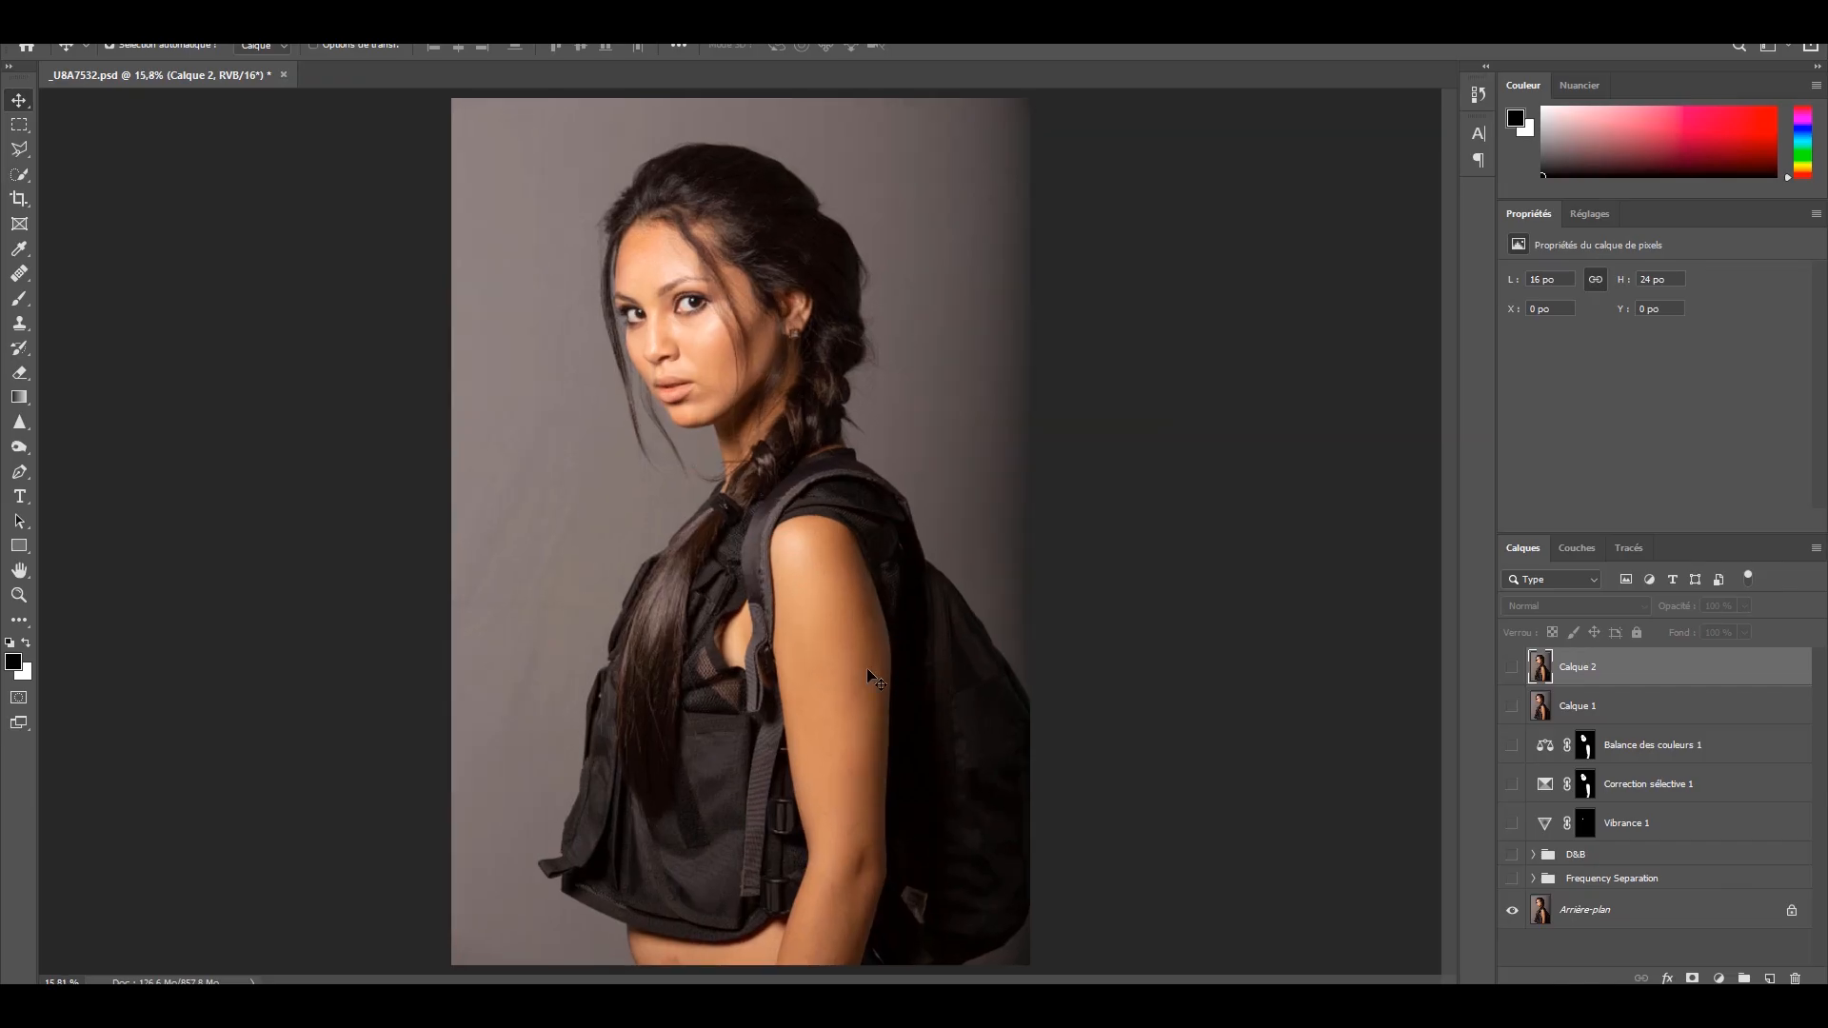
{"action": "scroll", "coordinate": [911, 676], "scroll_direction": "down", "scroll_amount": 1}
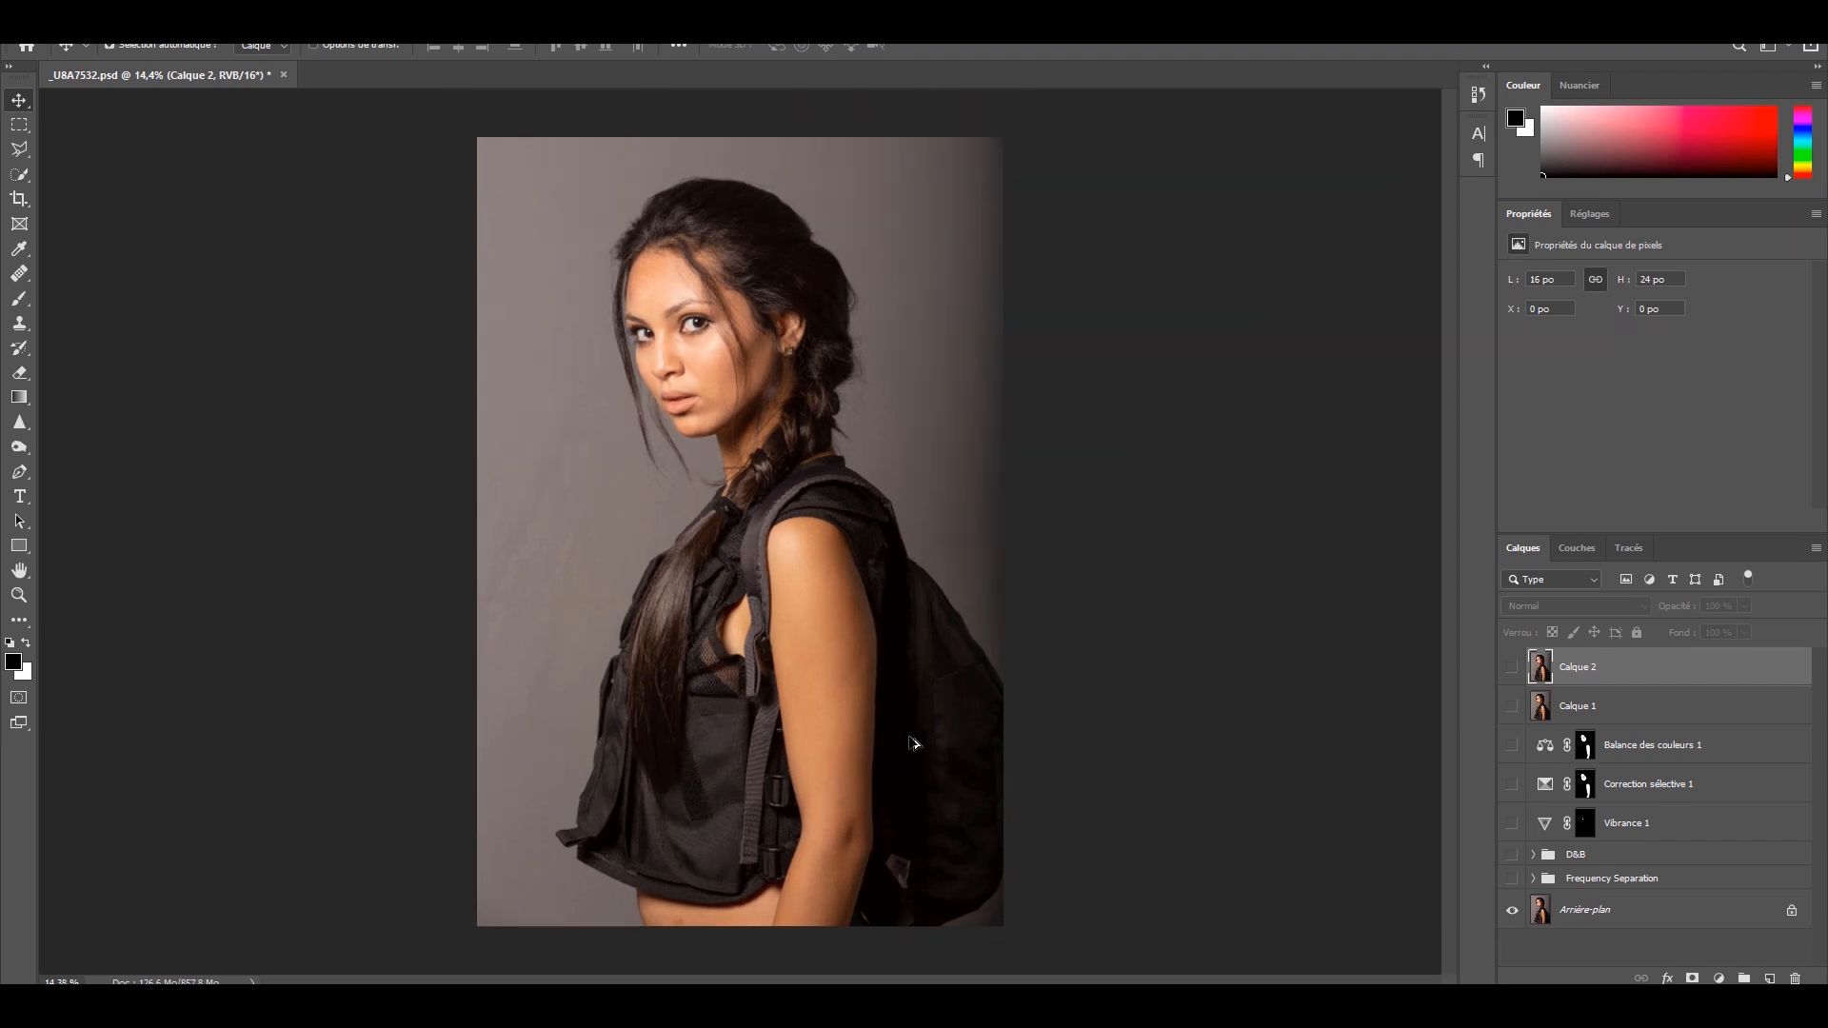
{"action": "scroll", "coordinate": [910, 739], "scroll_direction": "up", "scroll_amount": 1}
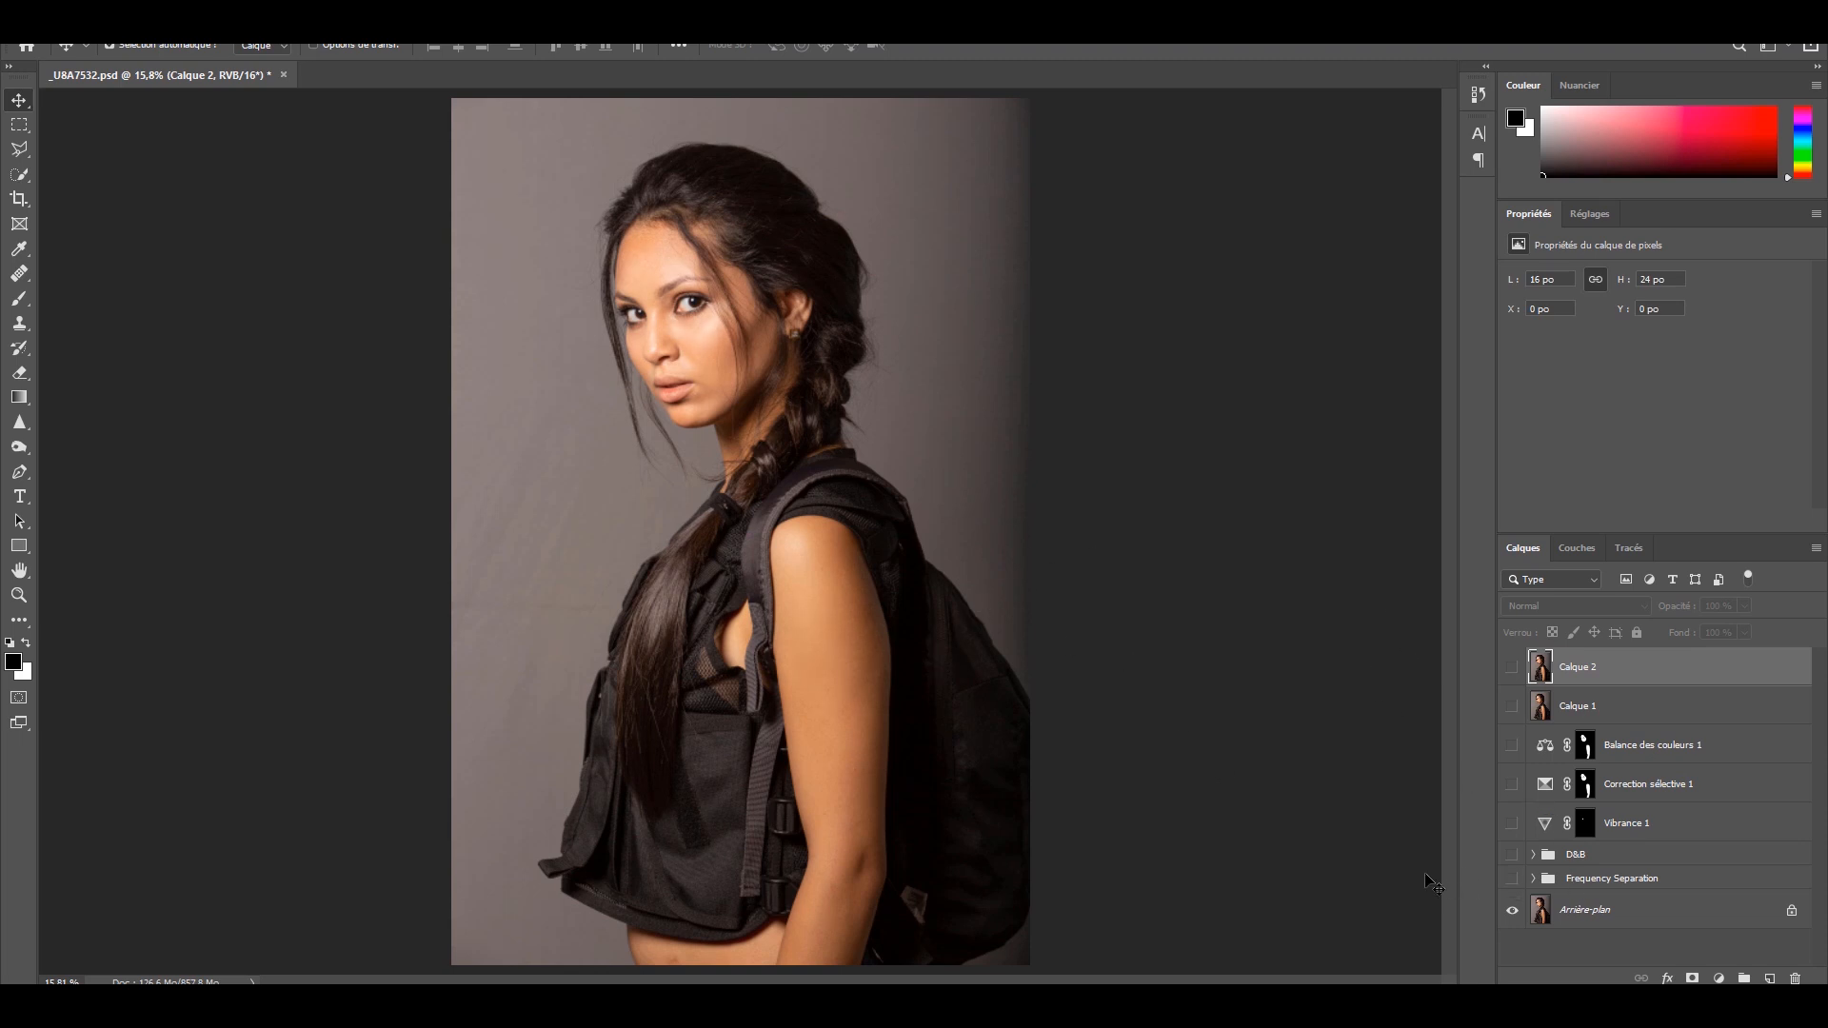
{"action": "left_click", "coordinate": [1511, 878]}
{"action": "scroll", "coordinate": [609, 220], "scroll_direction": "up", "scroll_amount": 8}
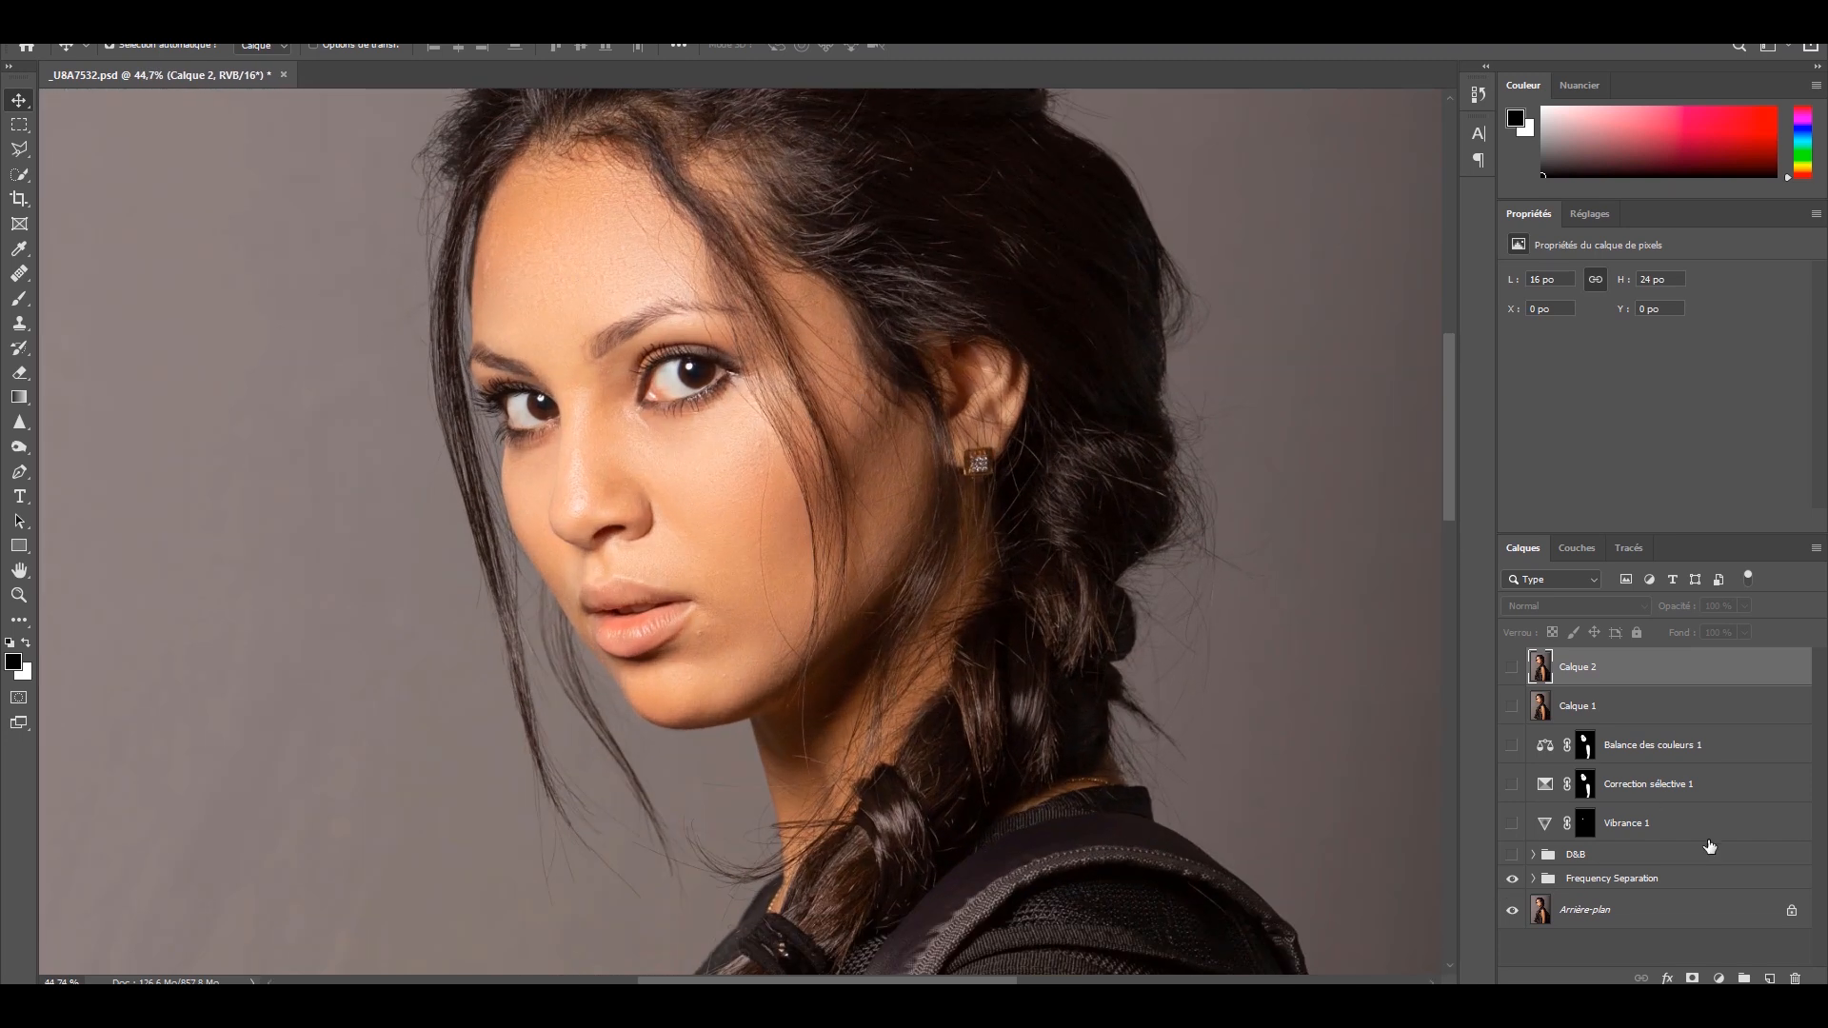
{"action": "left_click", "coordinate": [1512, 878]}
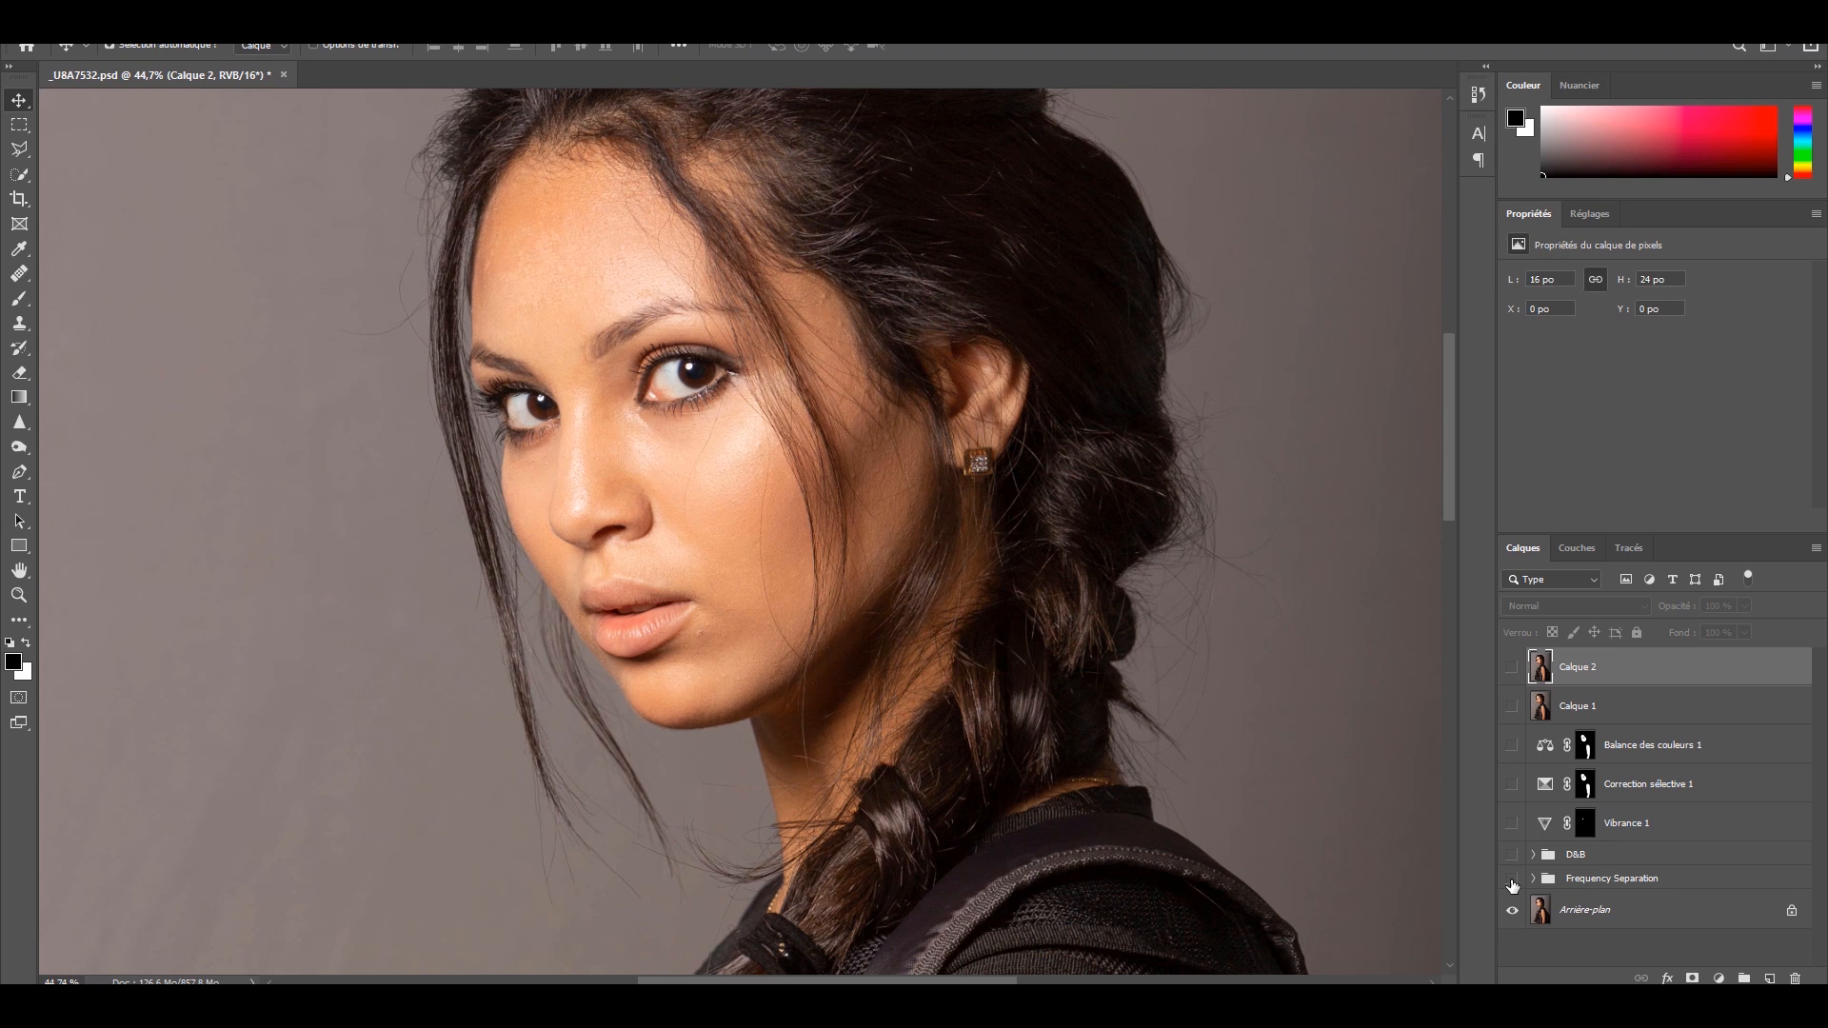
{"action": "left_click", "coordinate": [1512, 881]}
{"action": "left_click", "coordinate": [1512, 883]}
{"action": "left_click", "coordinate": [1513, 882]}
{"action": "left_click", "coordinate": [1513, 883]}
{"action": "left_click", "coordinate": [1513, 882]}
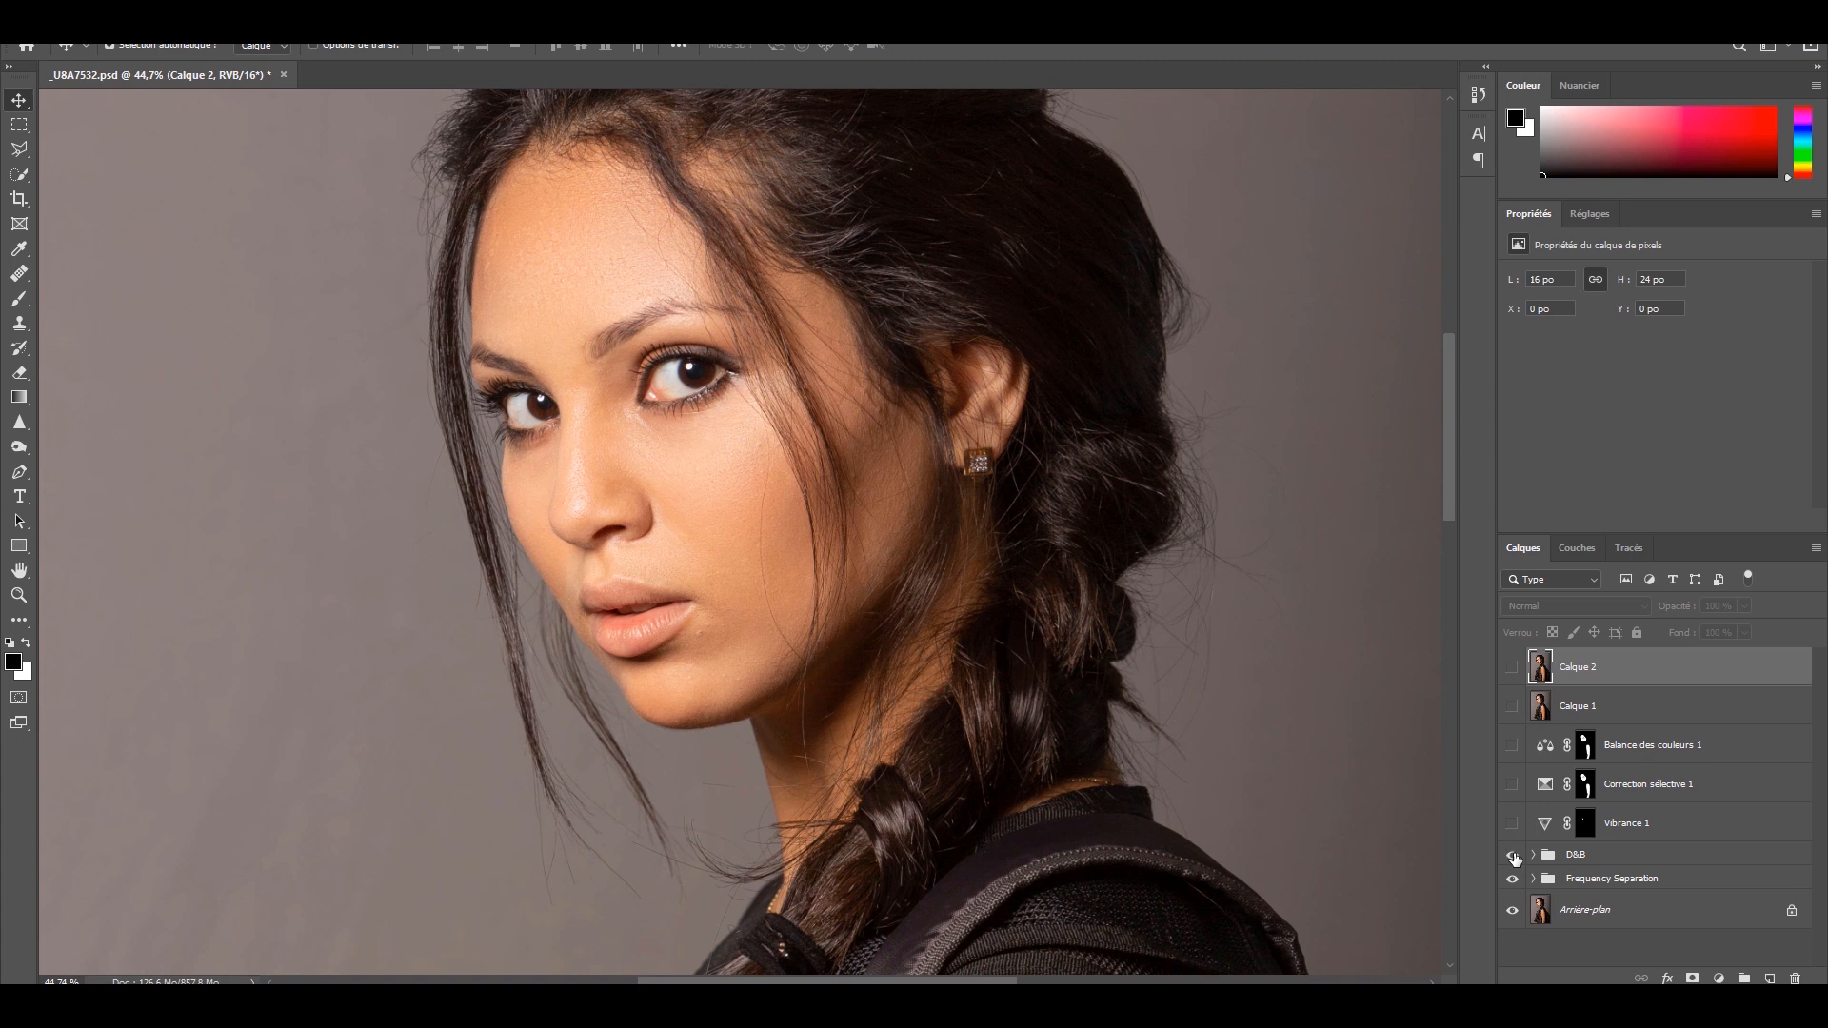
Step: Show the D&B group, compare the face with and without it, and show the Vibrance 1 layer
{"action": "left_click", "coordinate": [1513, 854]}
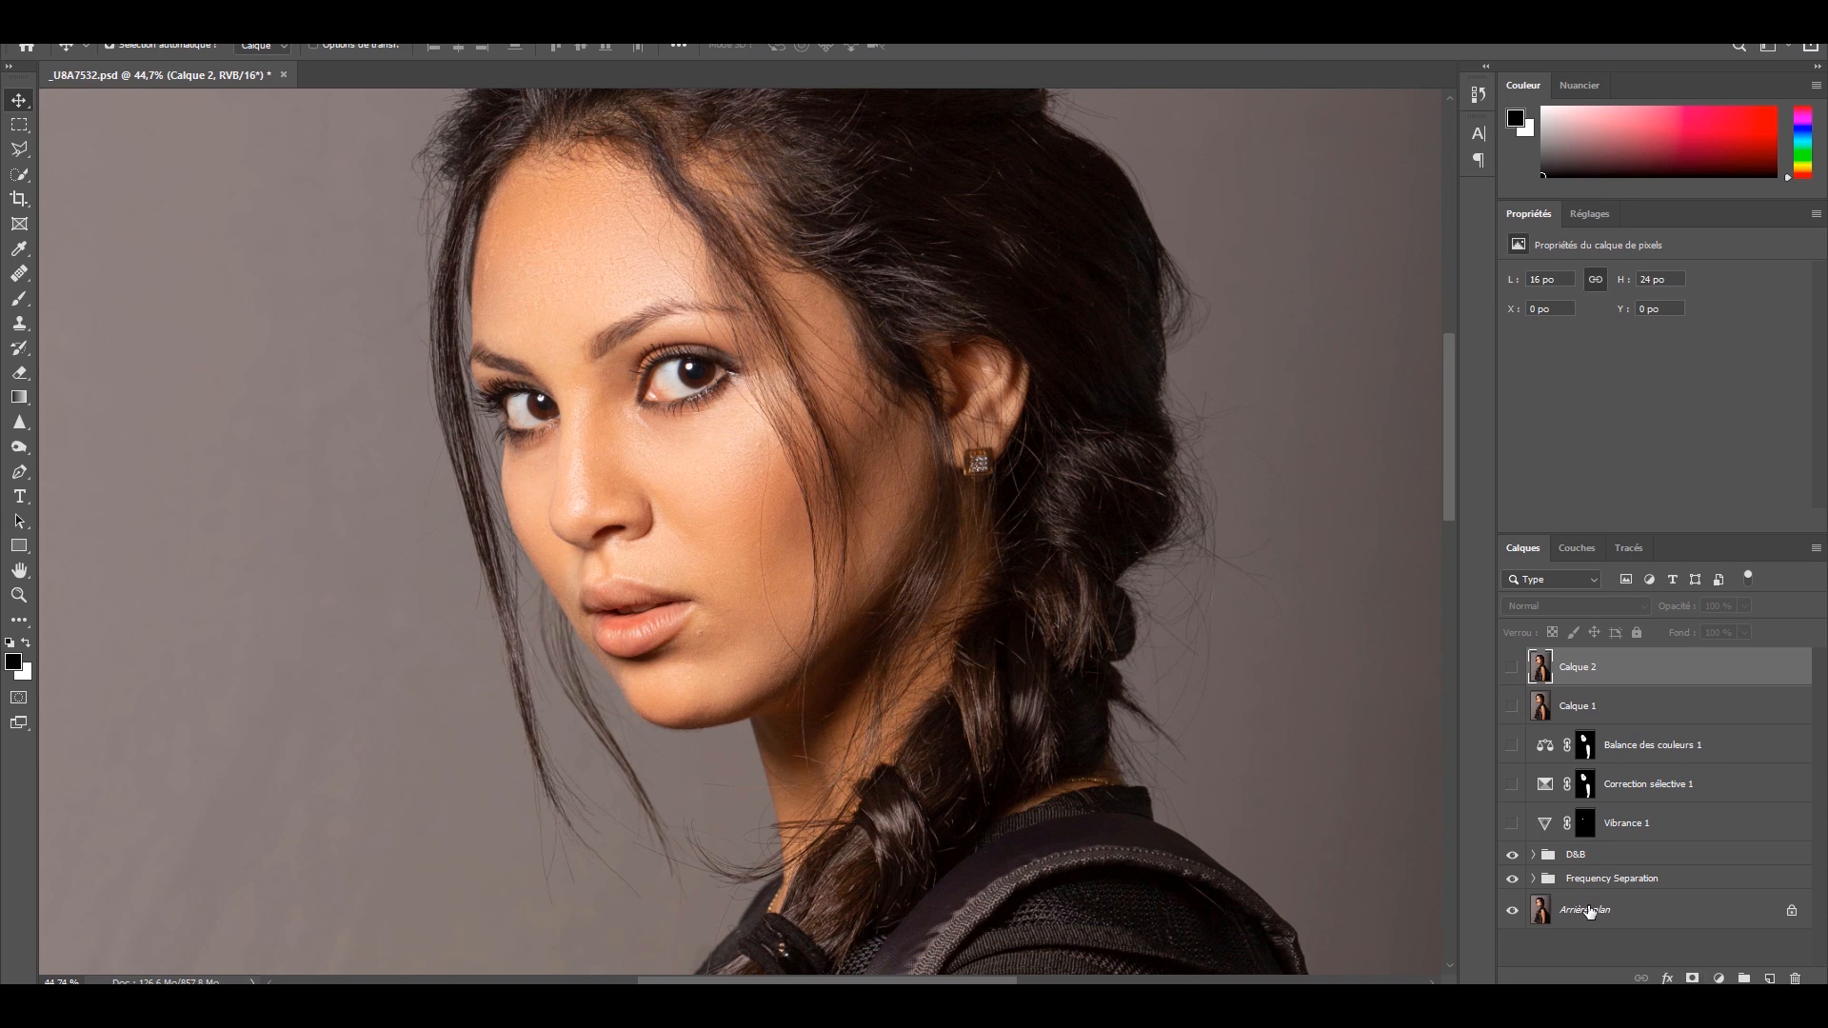
{"action": "left_click", "coordinate": [1513, 856]}
{"action": "left_click", "coordinate": [1514, 856]}
{"action": "left_click", "coordinate": [1513, 856]}
{"action": "left_click", "coordinate": [1514, 856]}
{"action": "left_click", "coordinate": [1513, 856]}
{"action": "scroll", "coordinate": [1288, 777], "scroll_direction": "down", "scroll_amount": 3}
{"action": "scroll", "coordinate": [1344, 764], "scroll_direction": "up", "scroll_amount": 3}
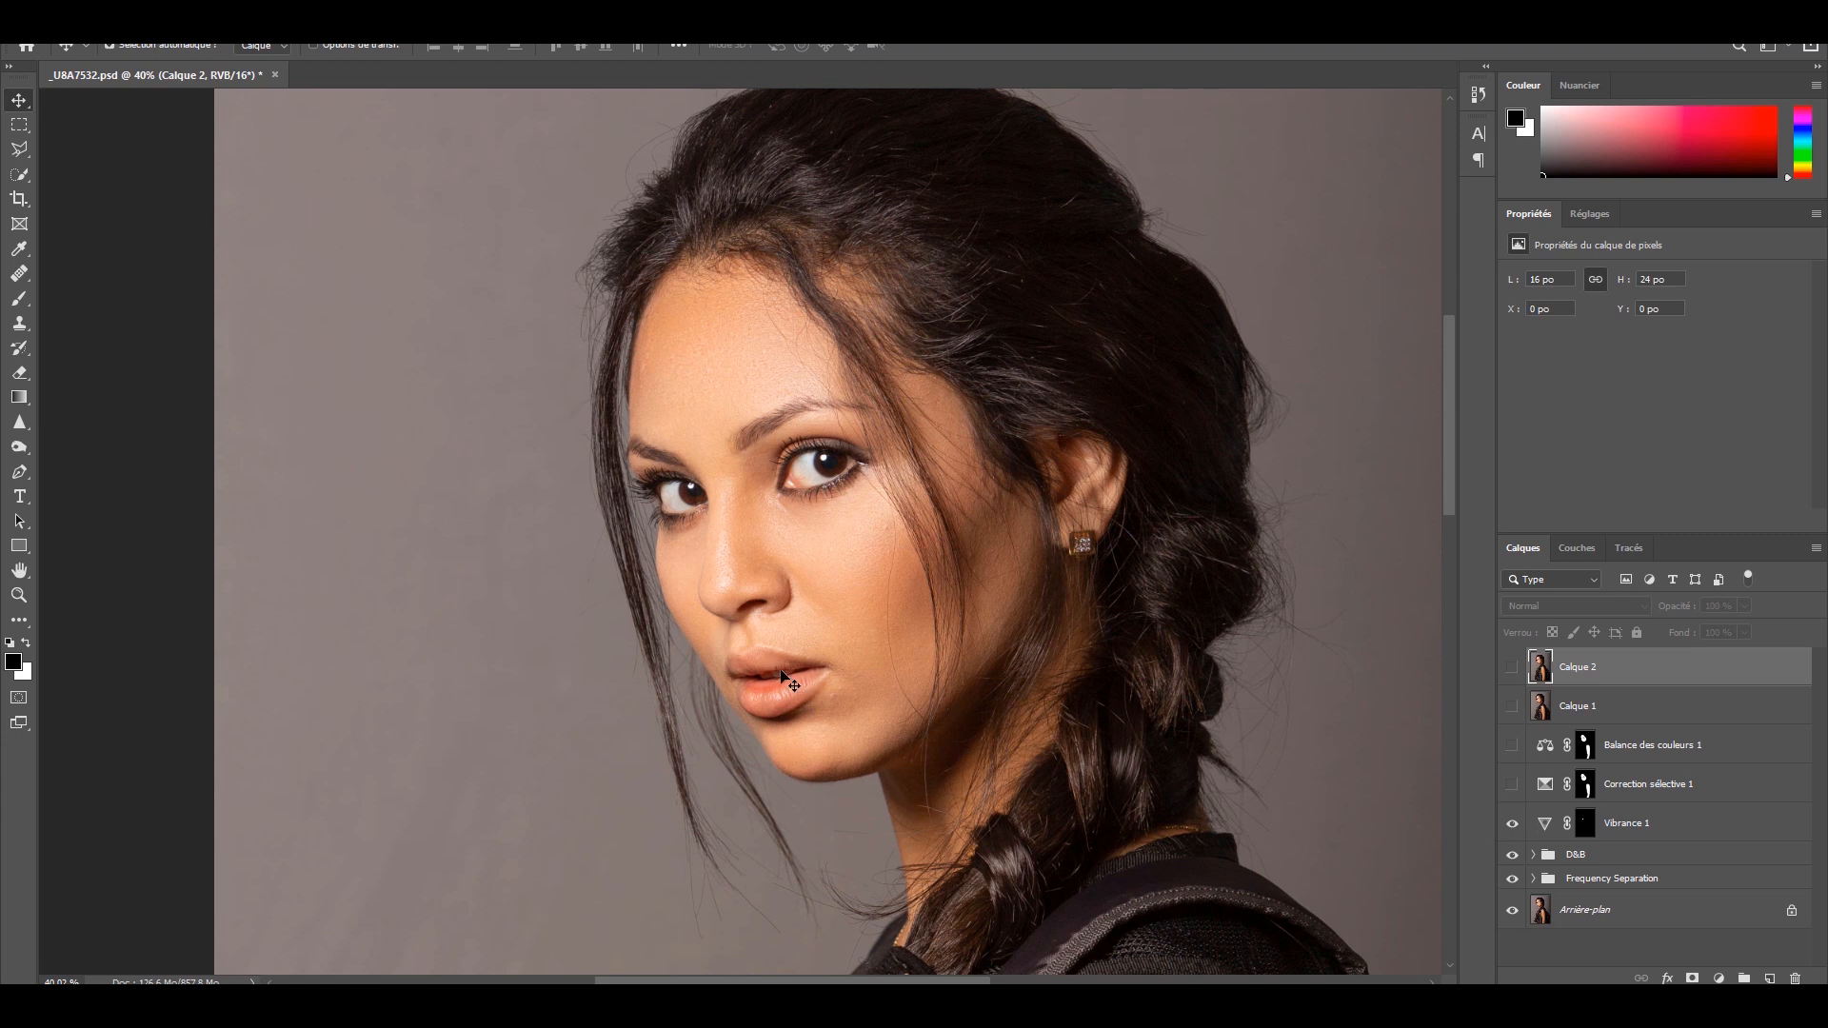
Step: Show the Correction sélective 1 and Balance des couleurs 1 layers and examine their effect on the woman's face
{"action": "left_click_drag", "start_coordinate": [1513, 755], "coordinate": [1520, 782]}
{"action": "left_click", "coordinate": [1510, 755]}
{"action": "scroll", "coordinate": [972, 544], "scroll_direction": "down", "scroll_amount": 5}
{"action": "scroll", "coordinate": [957, 557], "scroll_direction": "up", "scroll_amount": 7}
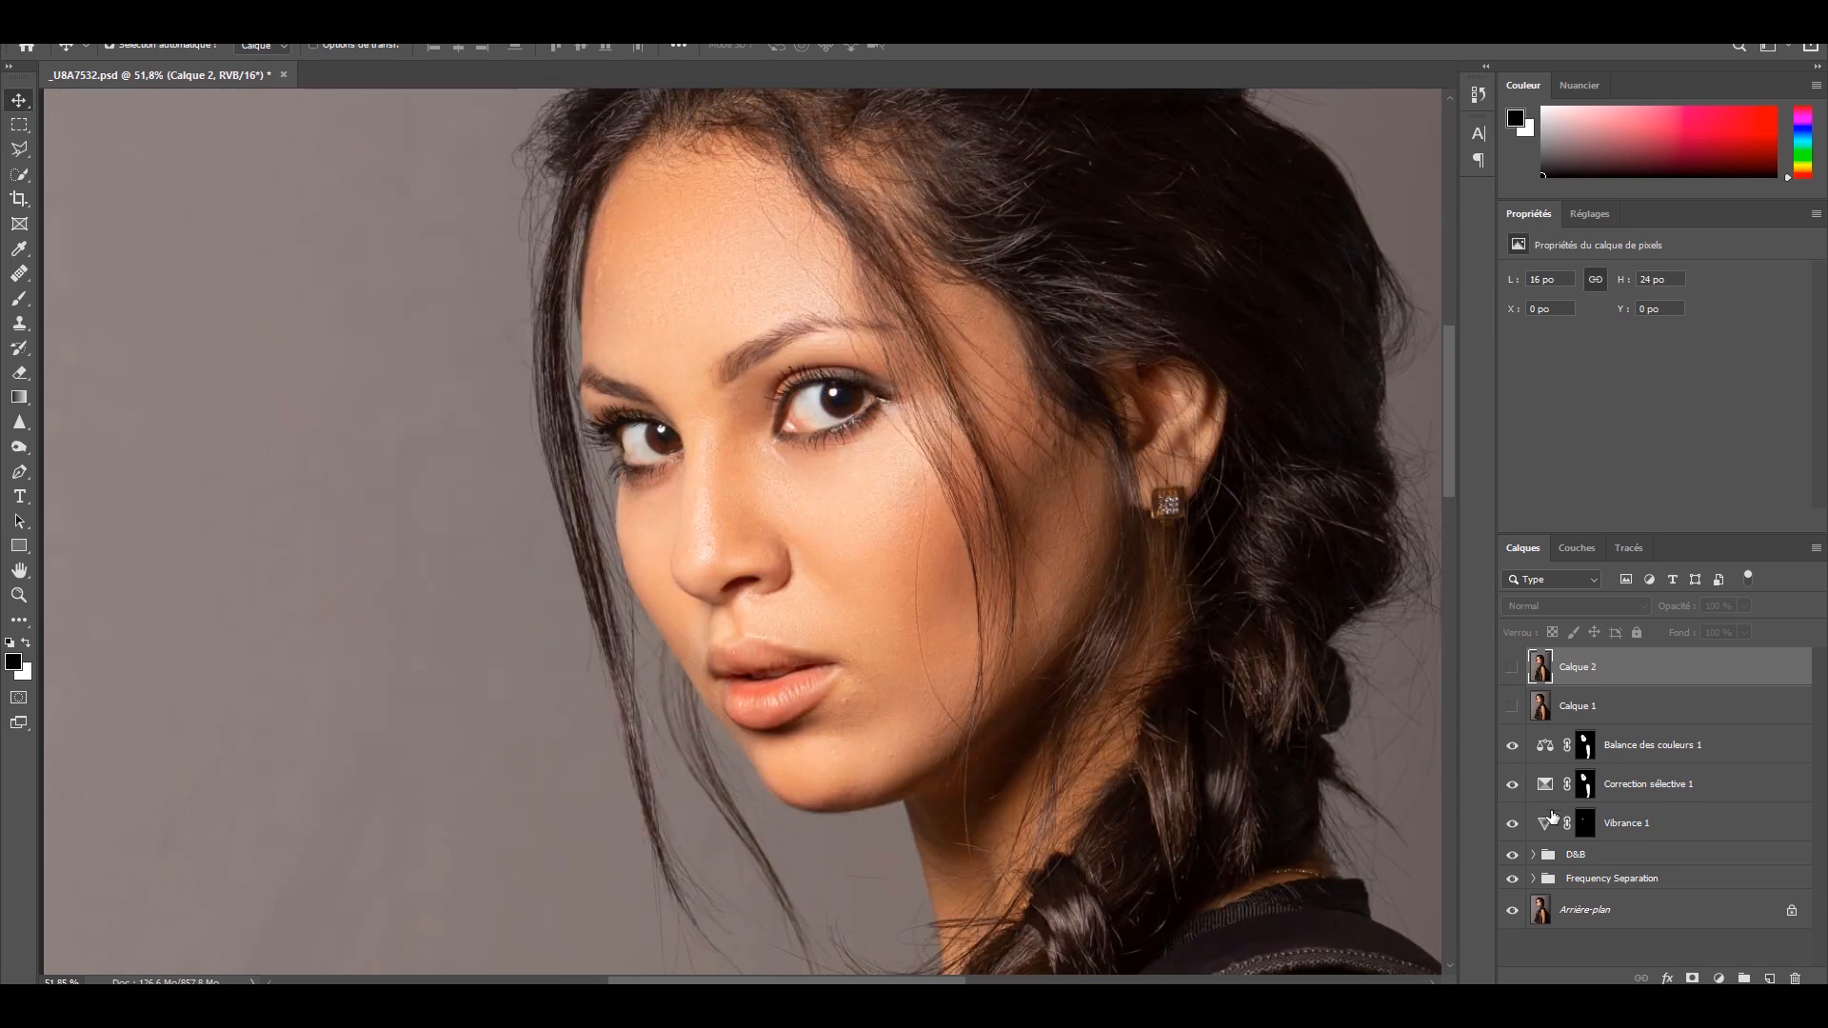
Step: Show the Calque 1 layer and check its effect on the whole portrait and on the face
{"action": "key", "text": "ctrl+0"}
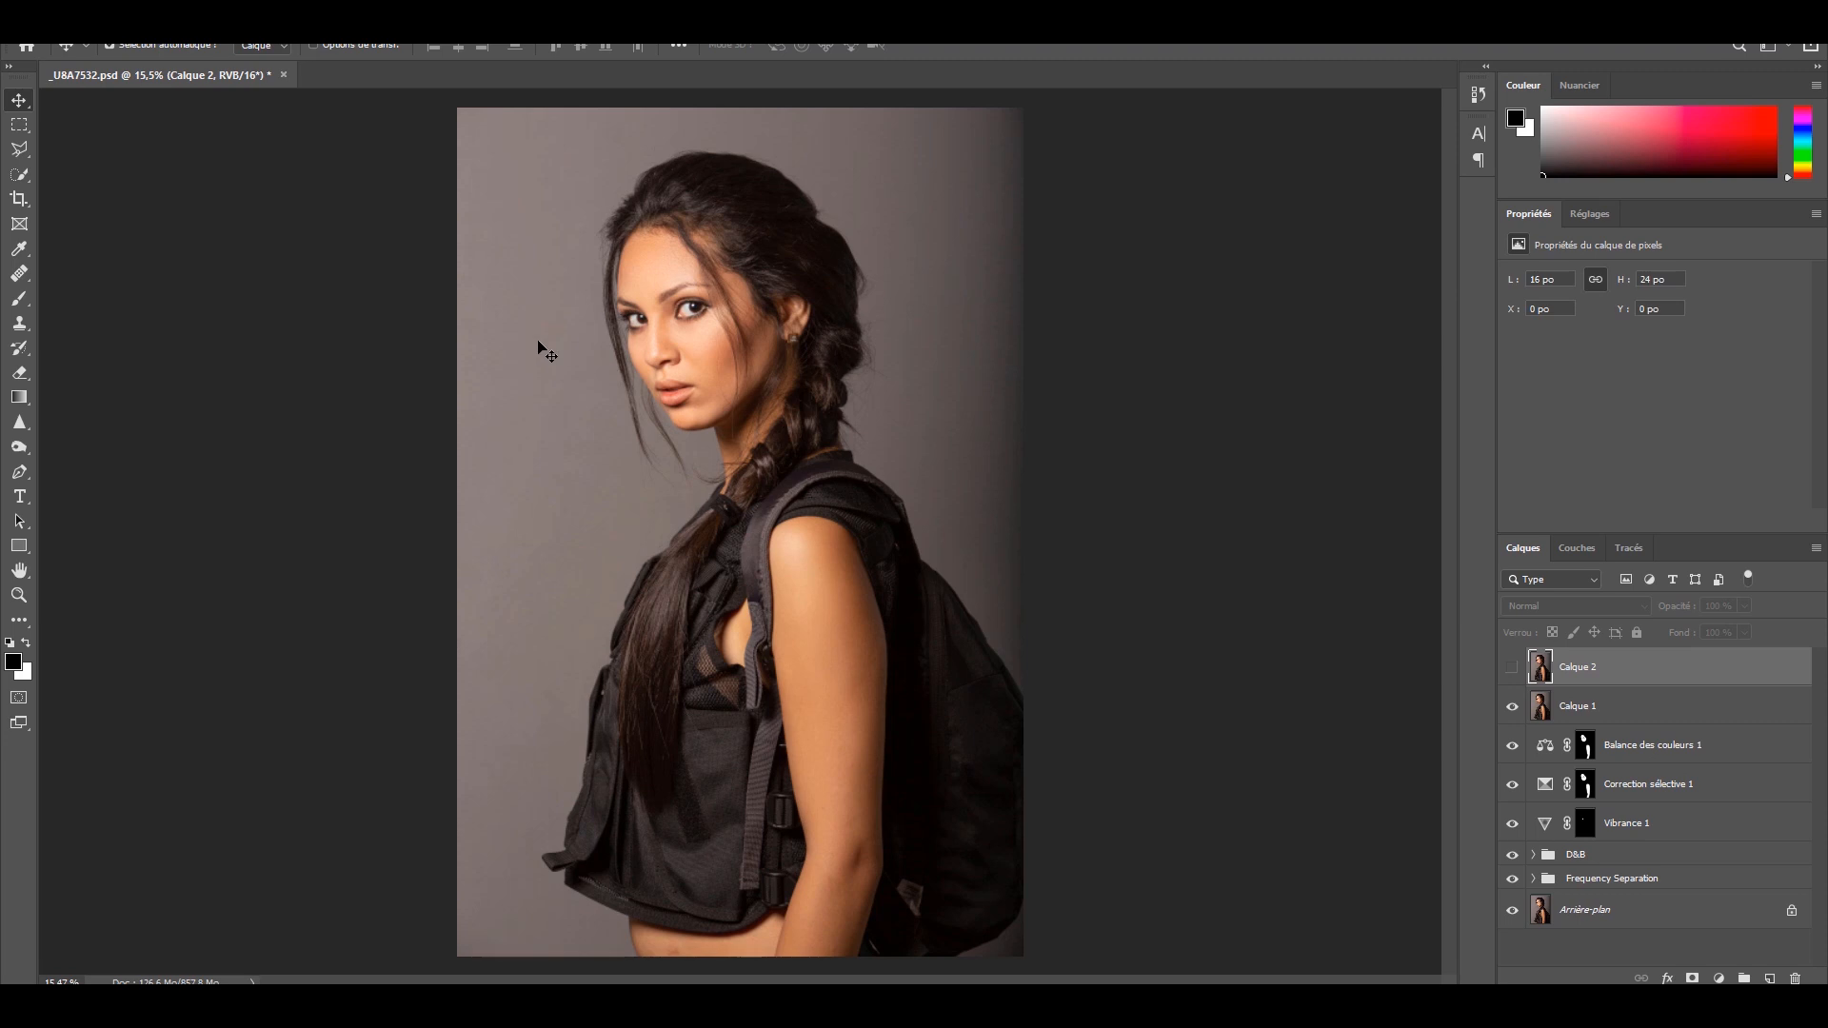
{"action": "scroll", "coordinate": [518, 196], "scroll_direction": "up", "scroll_amount": 4}
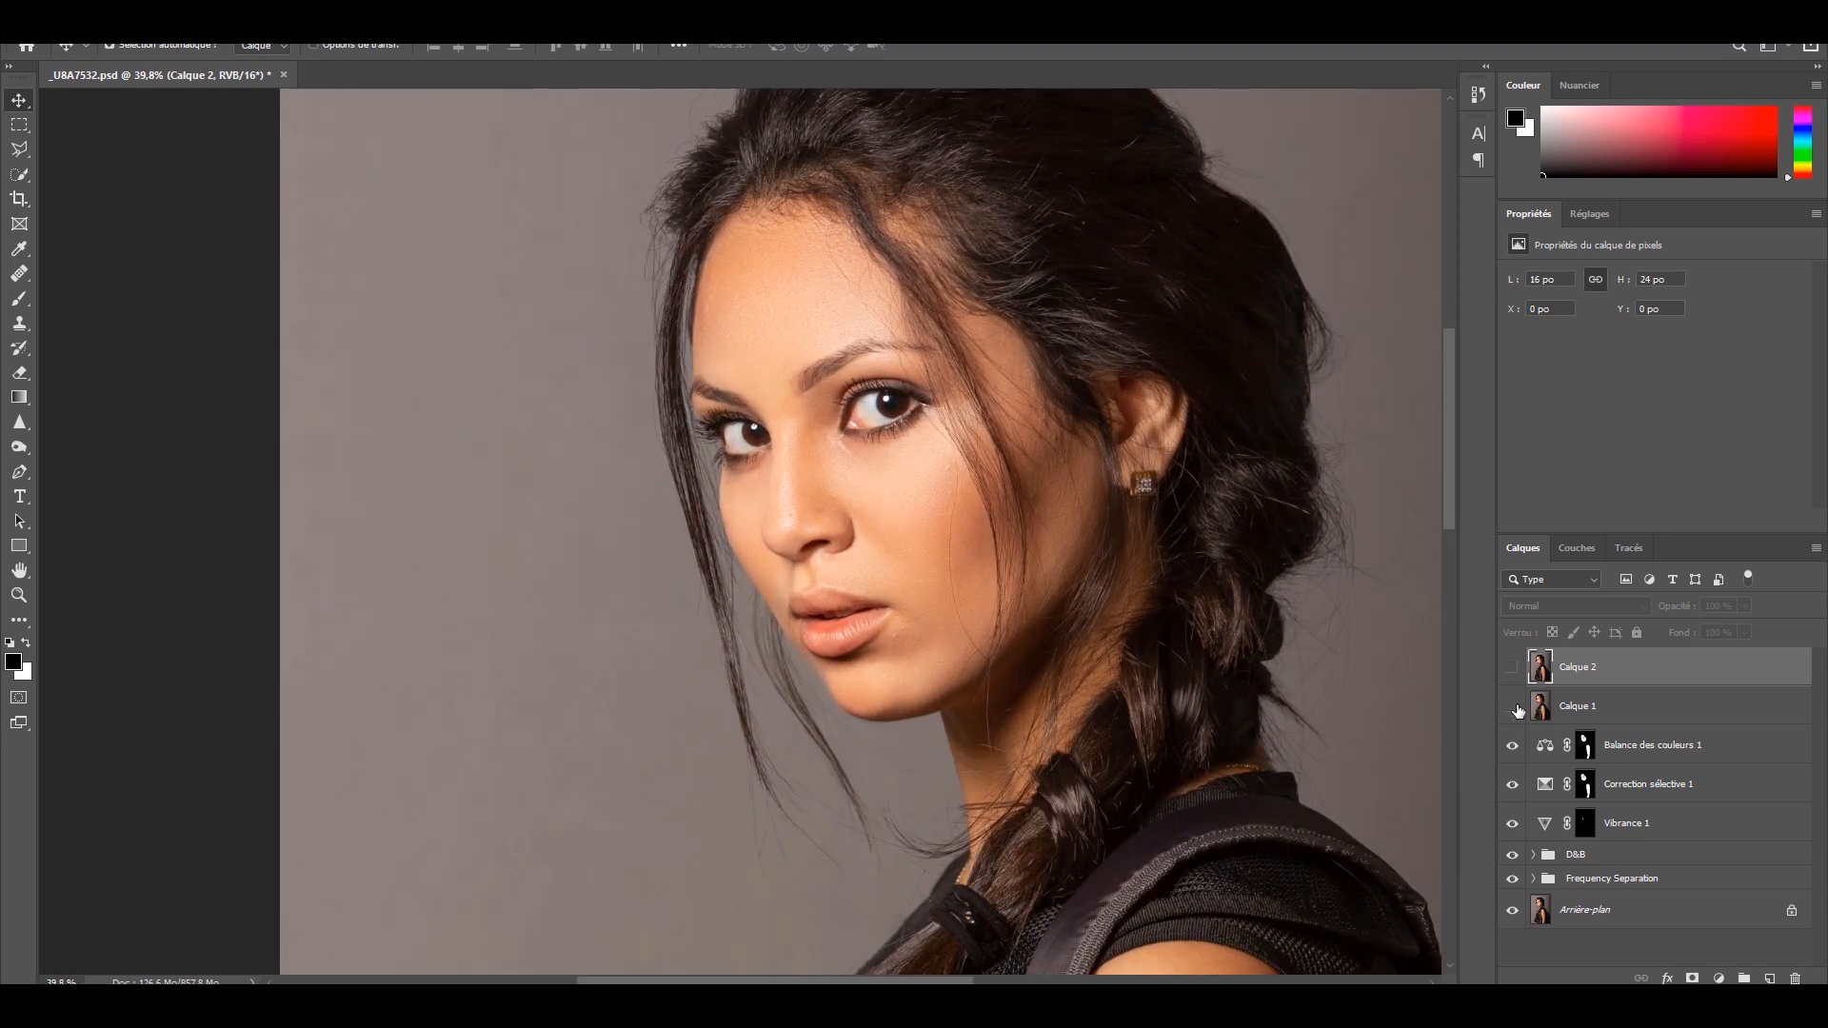
{"action": "scroll", "coordinate": [743, 434], "scroll_direction": "down", "scroll_amount": 4}
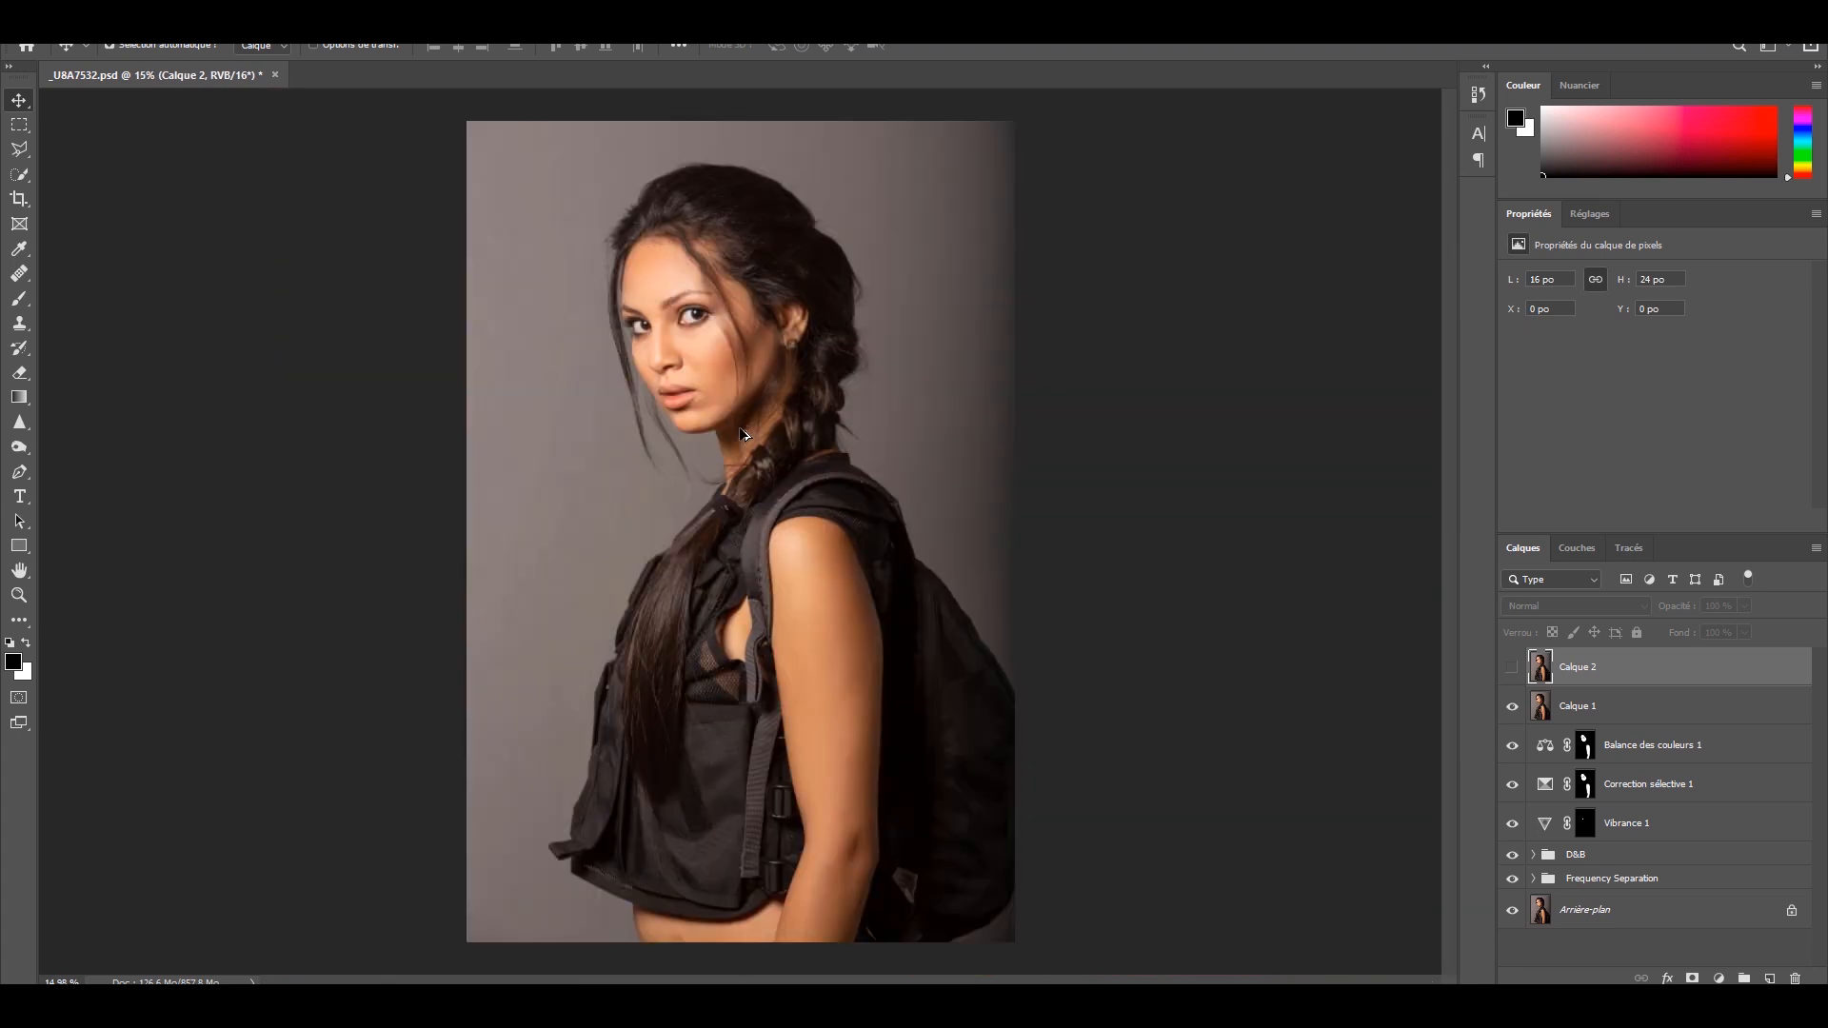
Step: Show the Calque 2 layer and compare the shape of the woman's hair and vest with and without it
{"action": "scroll", "coordinate": [728, 328], "scroll_direction": "down", "scroll_amount": 1}
{"action": "left_click", "coordinate": [1514, 672]}
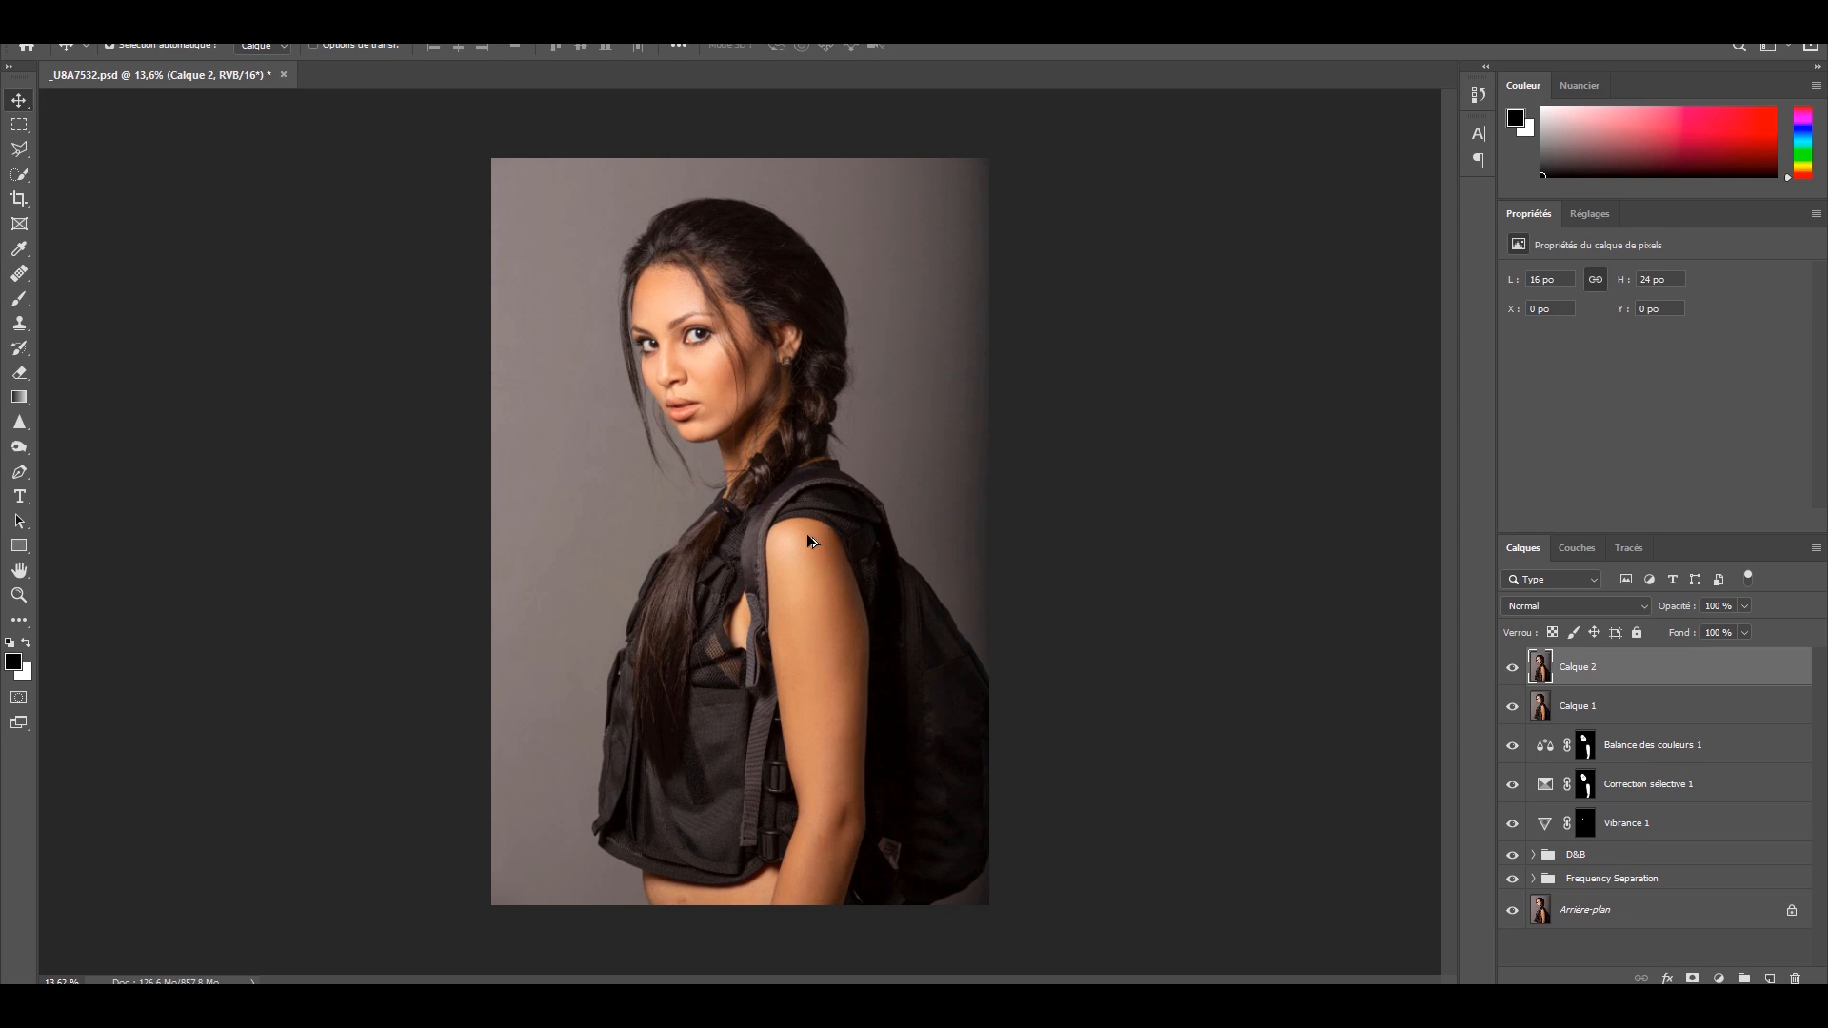
{"action": "scroll", "coordinate": [807, 541], "scroll_direction": "up", "scroll_amount": 1}
{"action": "scroll", "coordinate": [778, 493], "scroll_direction": "down", "scroll_amount": 1}
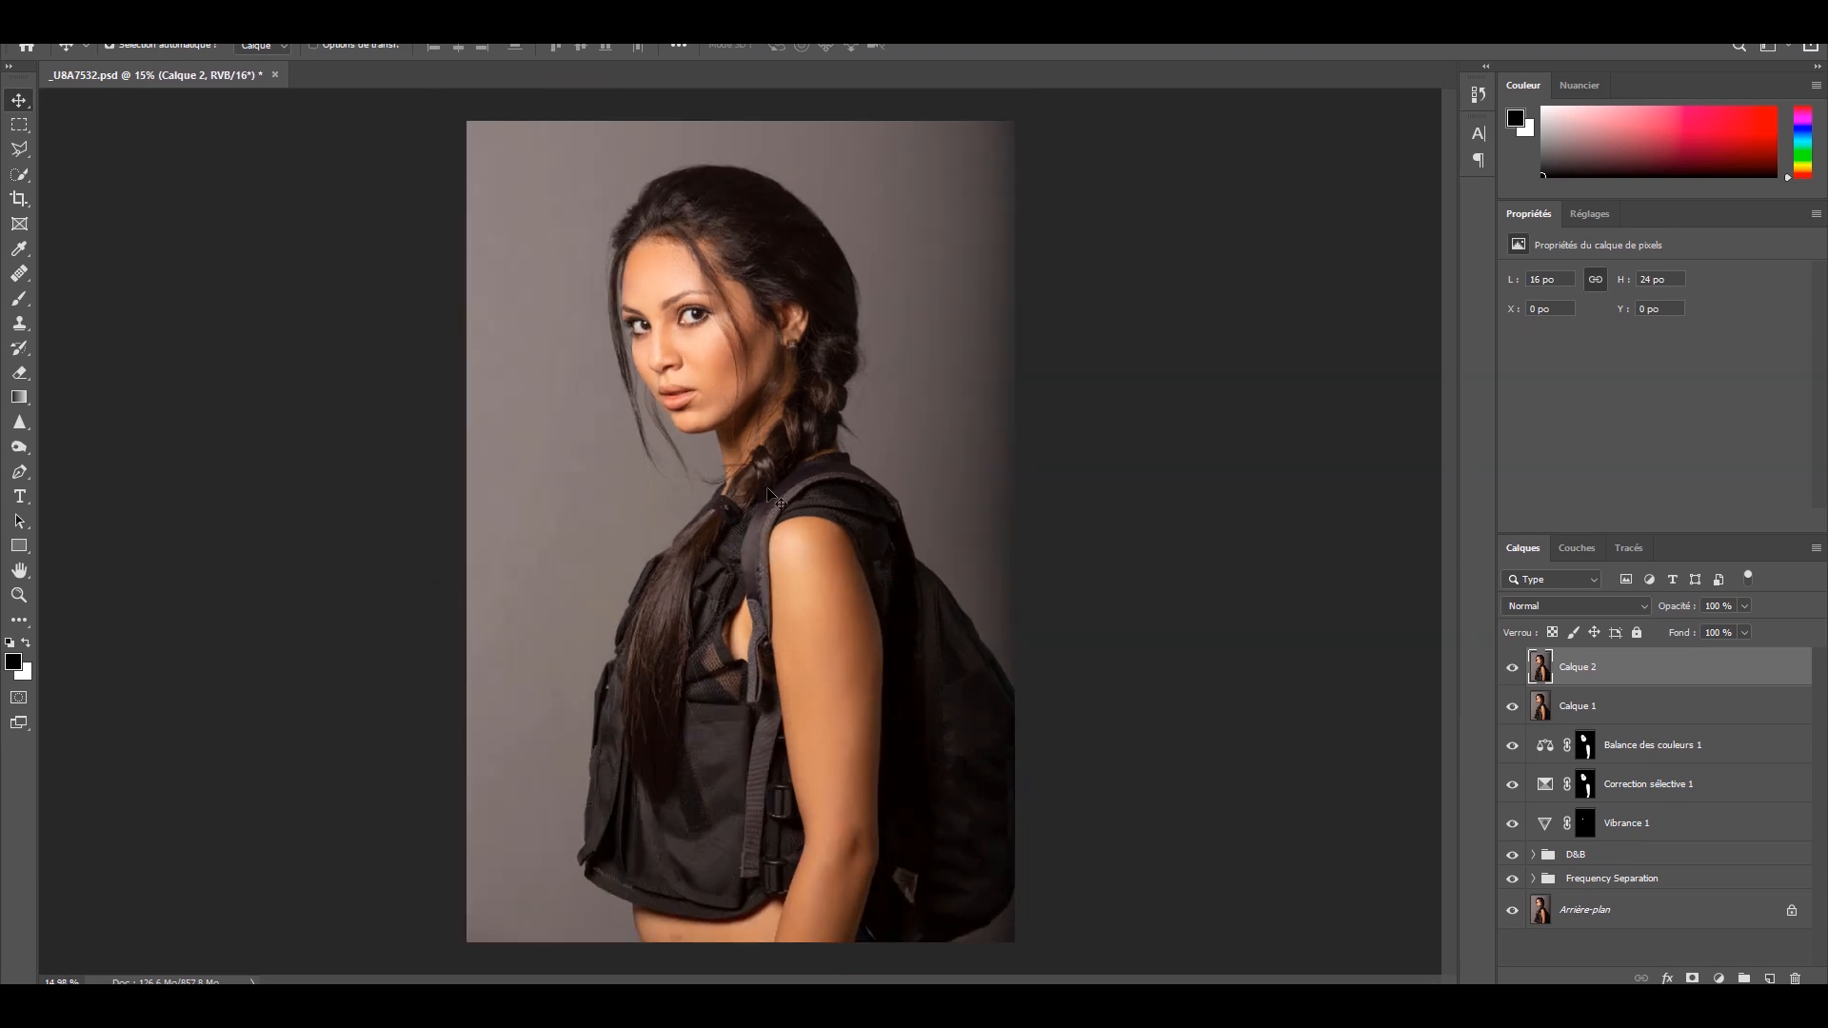
{"action": "left_click", "coordinate": [1510, 672]}
{"action": "left_click", "coordinate": [1510, 672]}
{"action": "left_click", "coordinate": [1513, 671]}
{"action": "left_click", "coordinate": [1513, 670]}
{"action": "left_click", "coordinate": [1511, 672]}
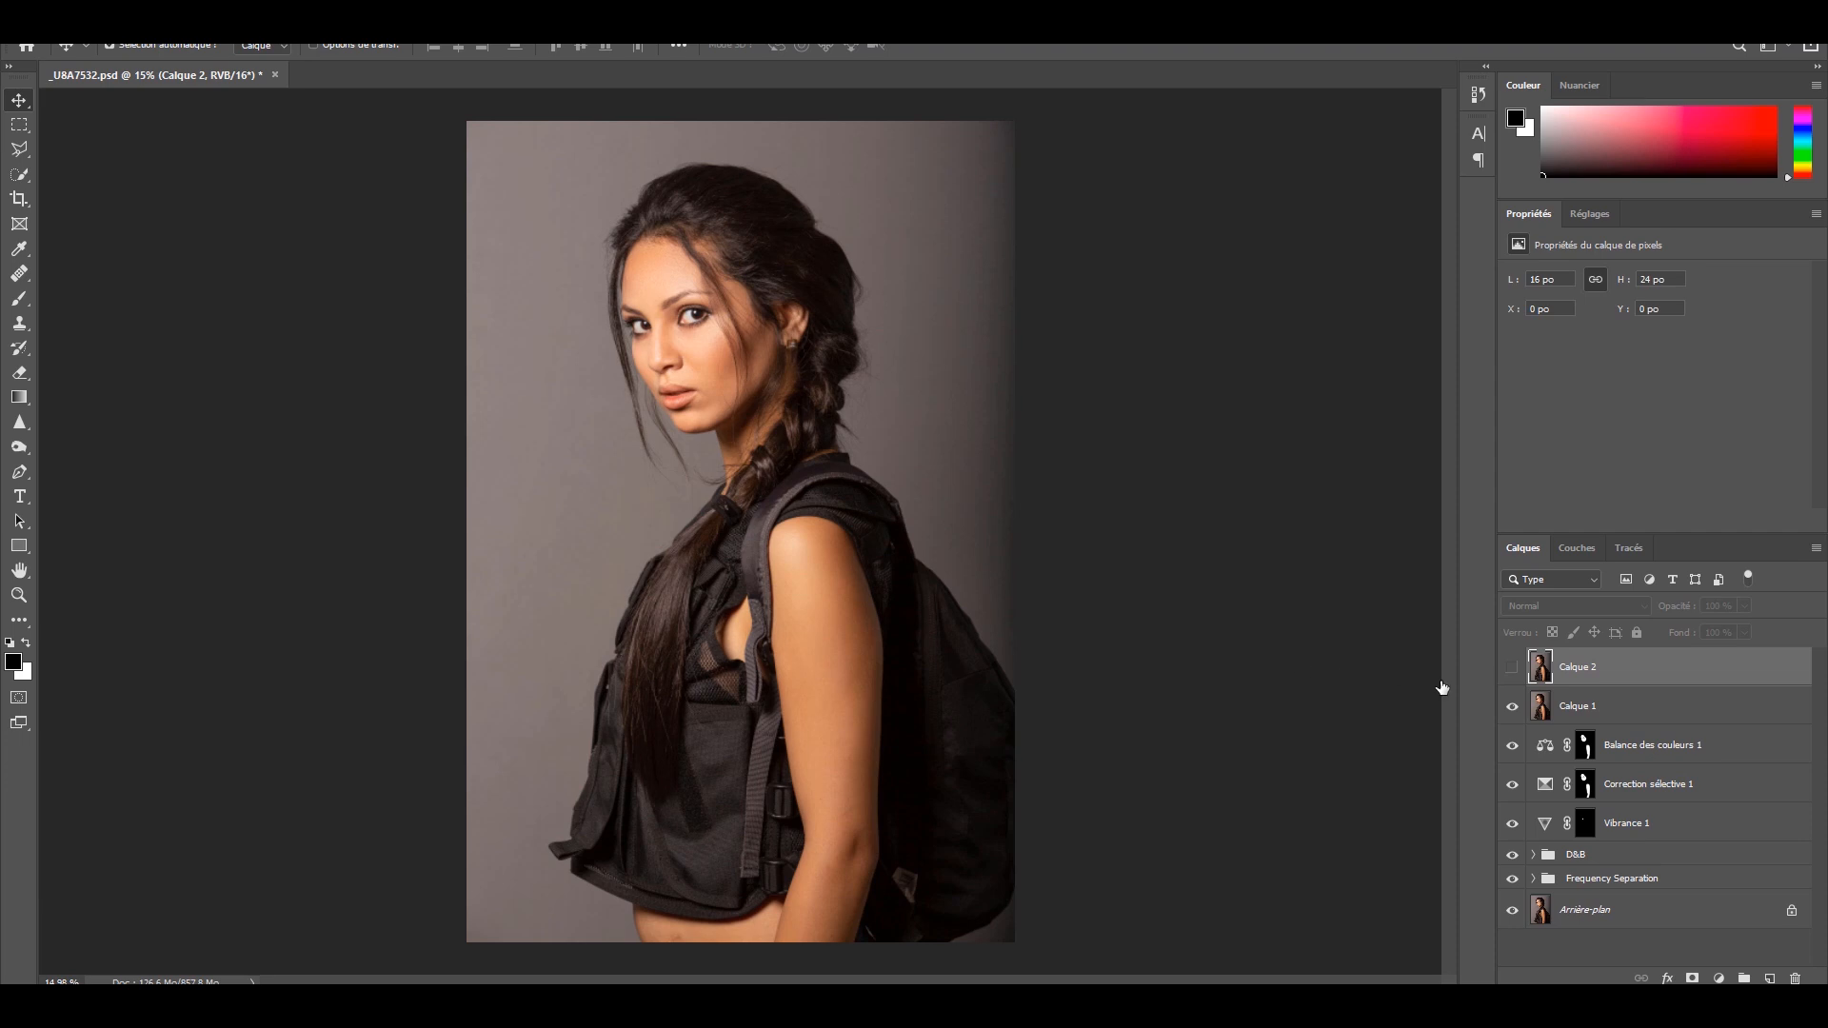
{"action": "left_click", "coordinate": [1514, 672]}
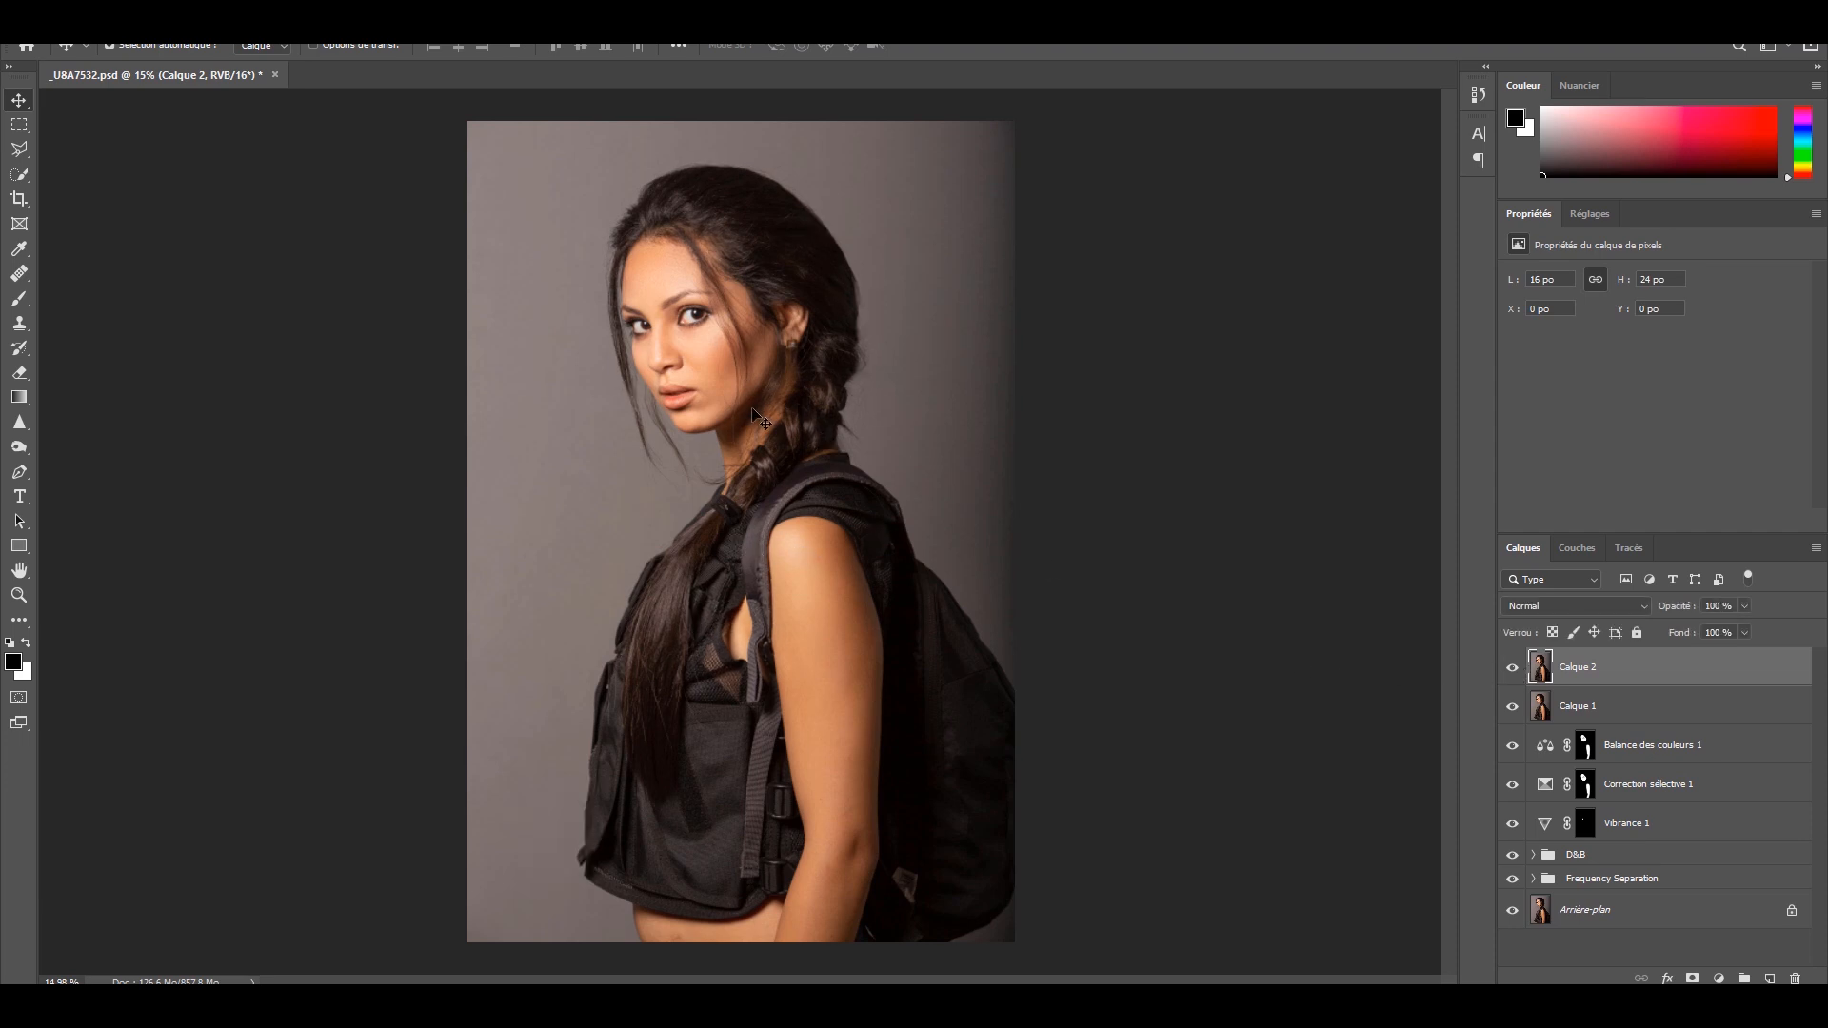
{"action": "left_click", "coordinate": [1512, 668]}
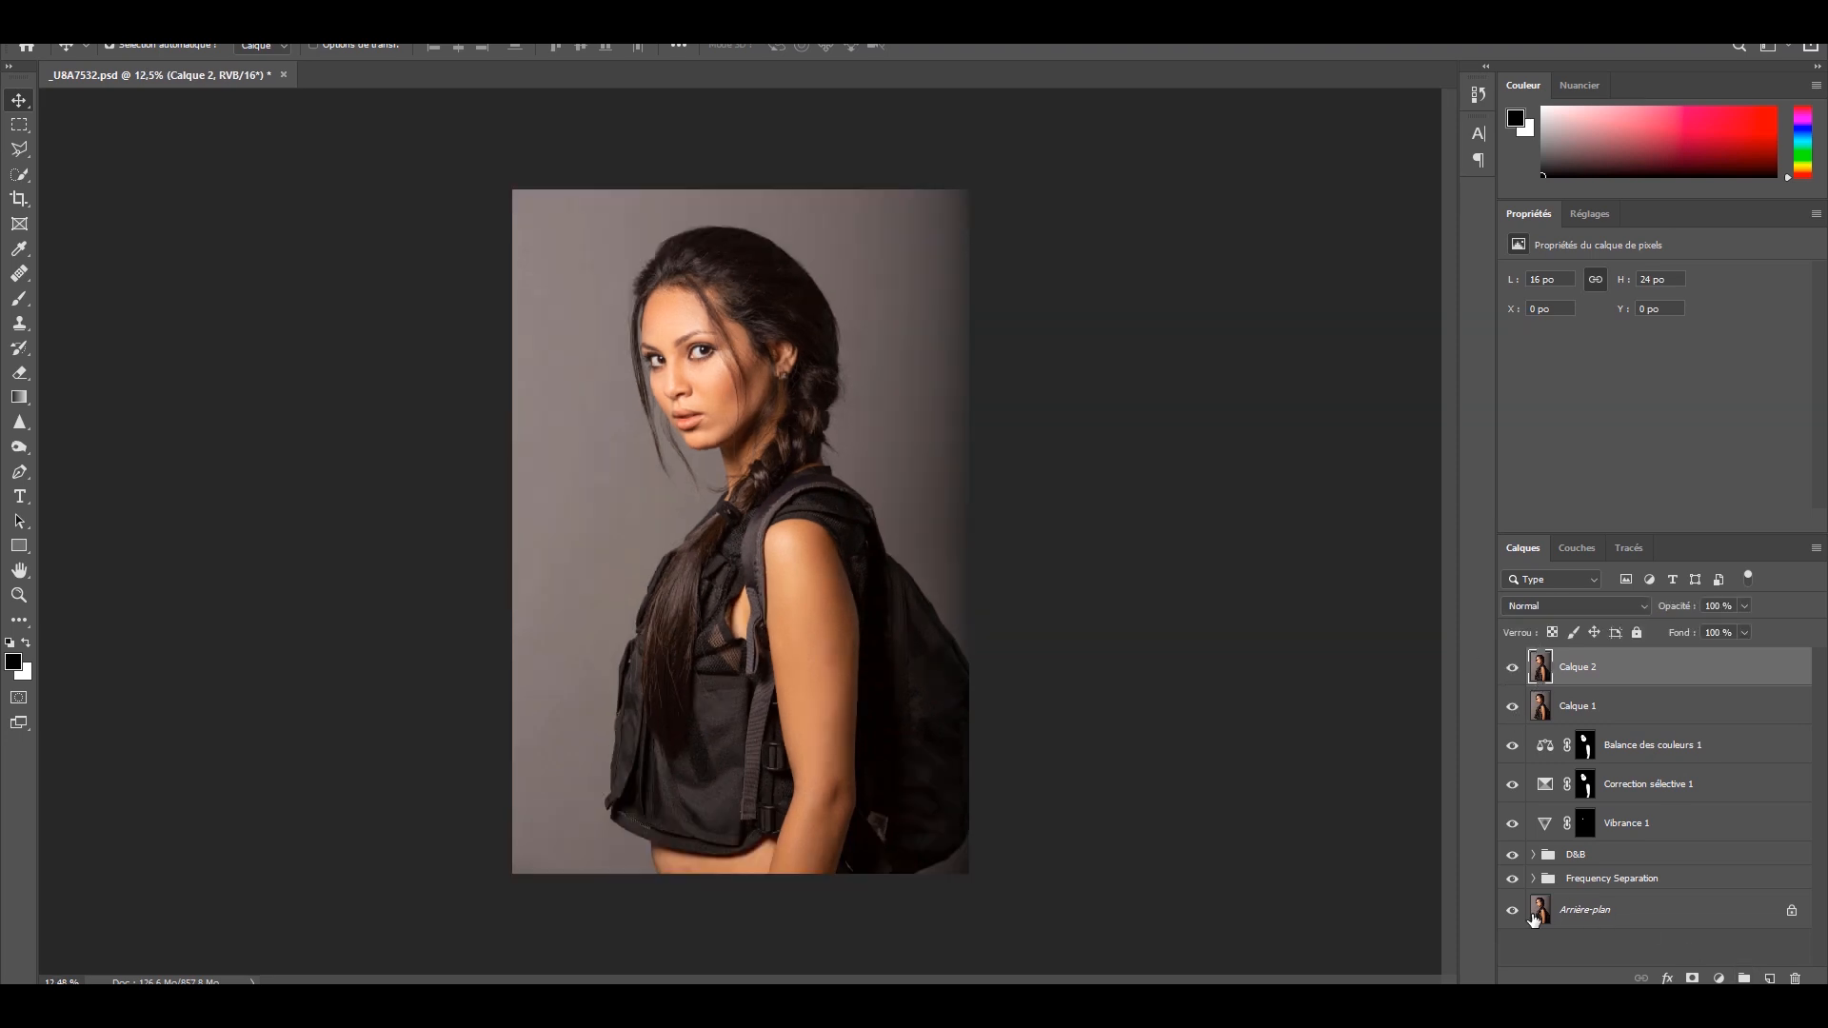
Step: Compare the complete retouch with the Arrière-plan layer shown alone
{"action": "left_click", "coordinate": [1522, 915], "text": "alt"}
{"action": "left_click", "coordinate": [1522, 915], "text": "alt"}
{"action": "left_click", "coordinate": [1522, 915], "text": "alt"}
{"action": "left_click", "coordinate": [1523, 914], "text": "alt"}
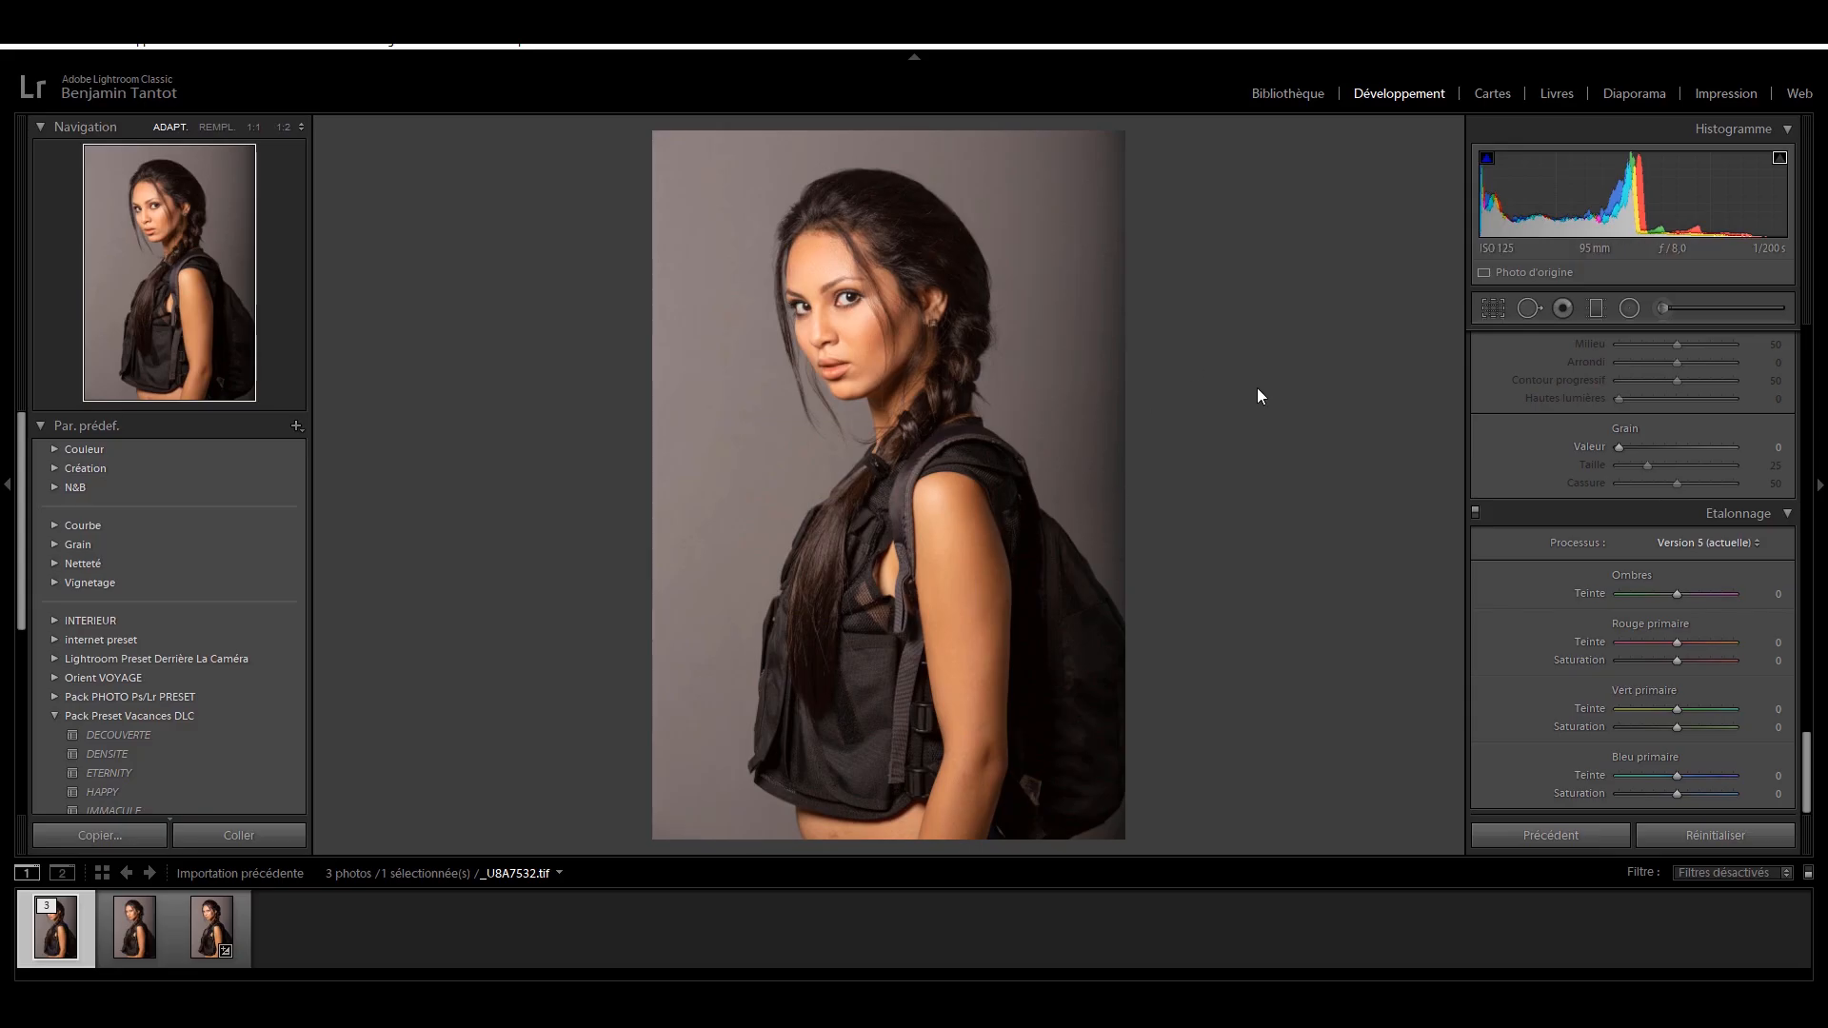
Step: Switch to Lightroom and crop _U8A7532.tif tighter around the woman's upper body, keeping the Original aspect
{"action": "left_click", "coordinate": [1499, 308]}
{"action": "left_click_drag", "start_coordinate": [1123, 837], "coordinate": [1088, 790]}
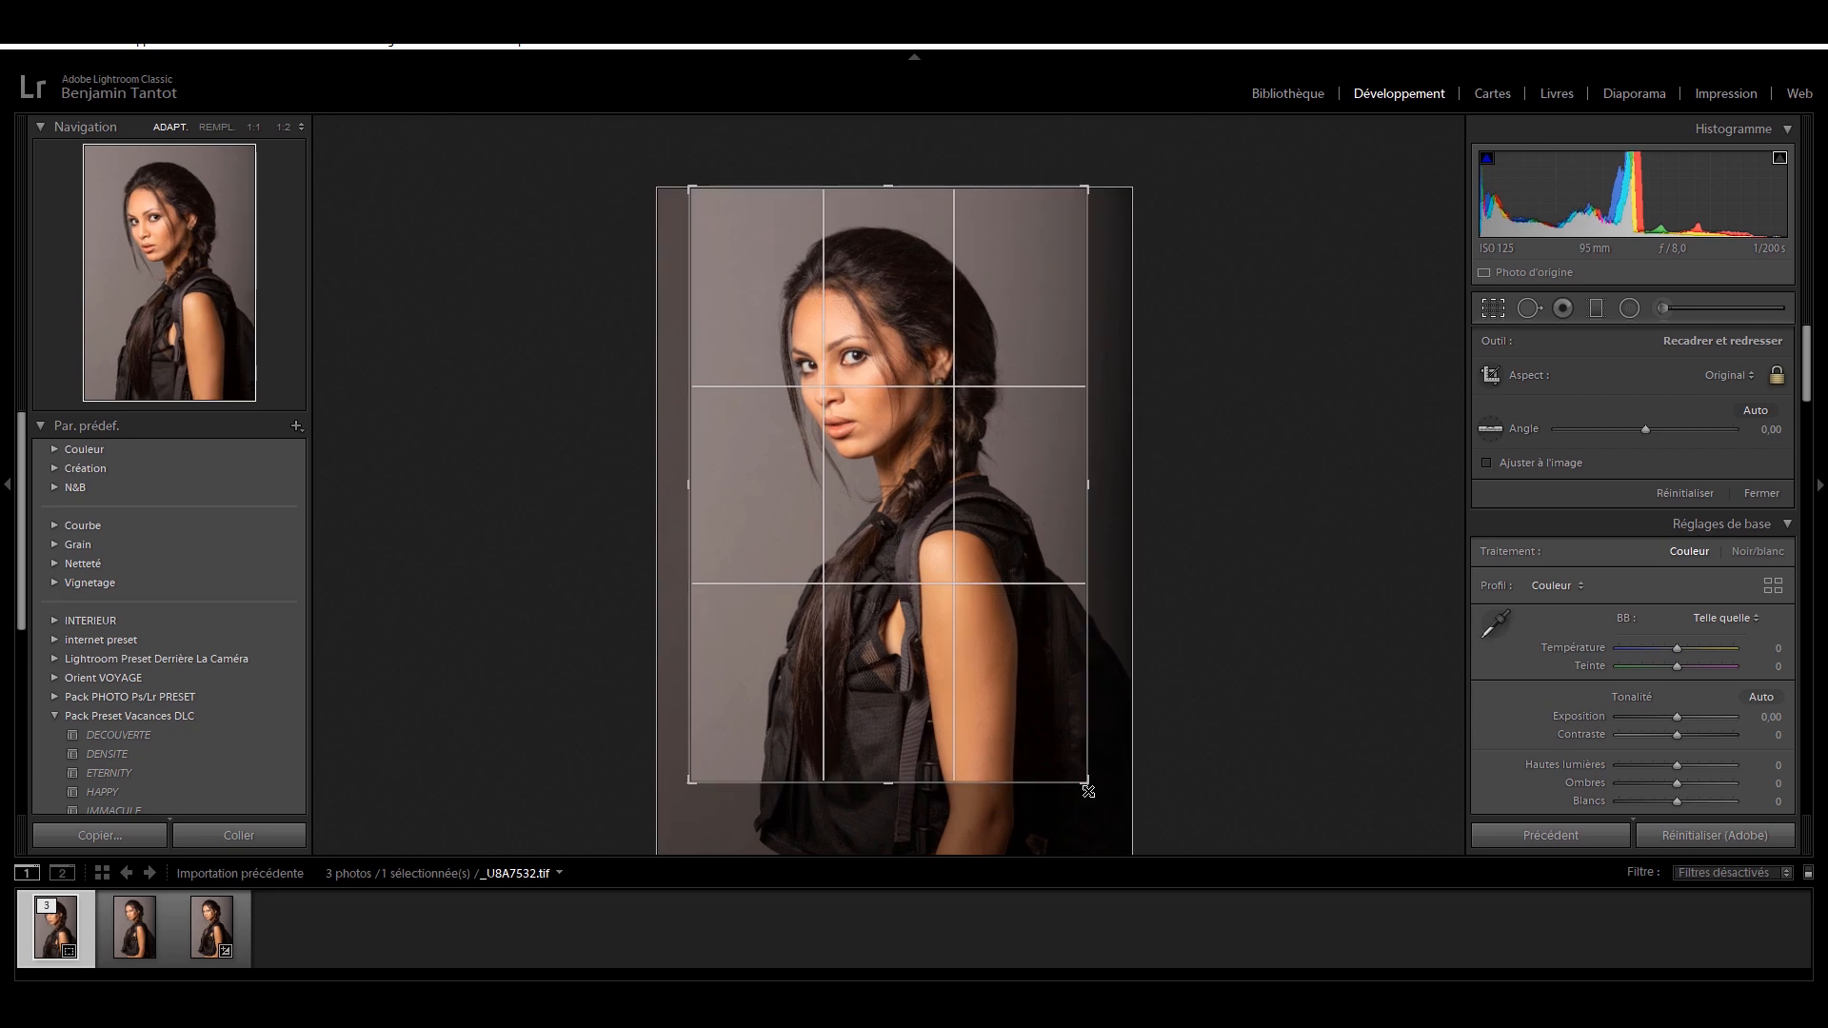
{"action": "left_click_drag", "start_coordinate": [1057, 702], "coordinate": [1072, 720]}
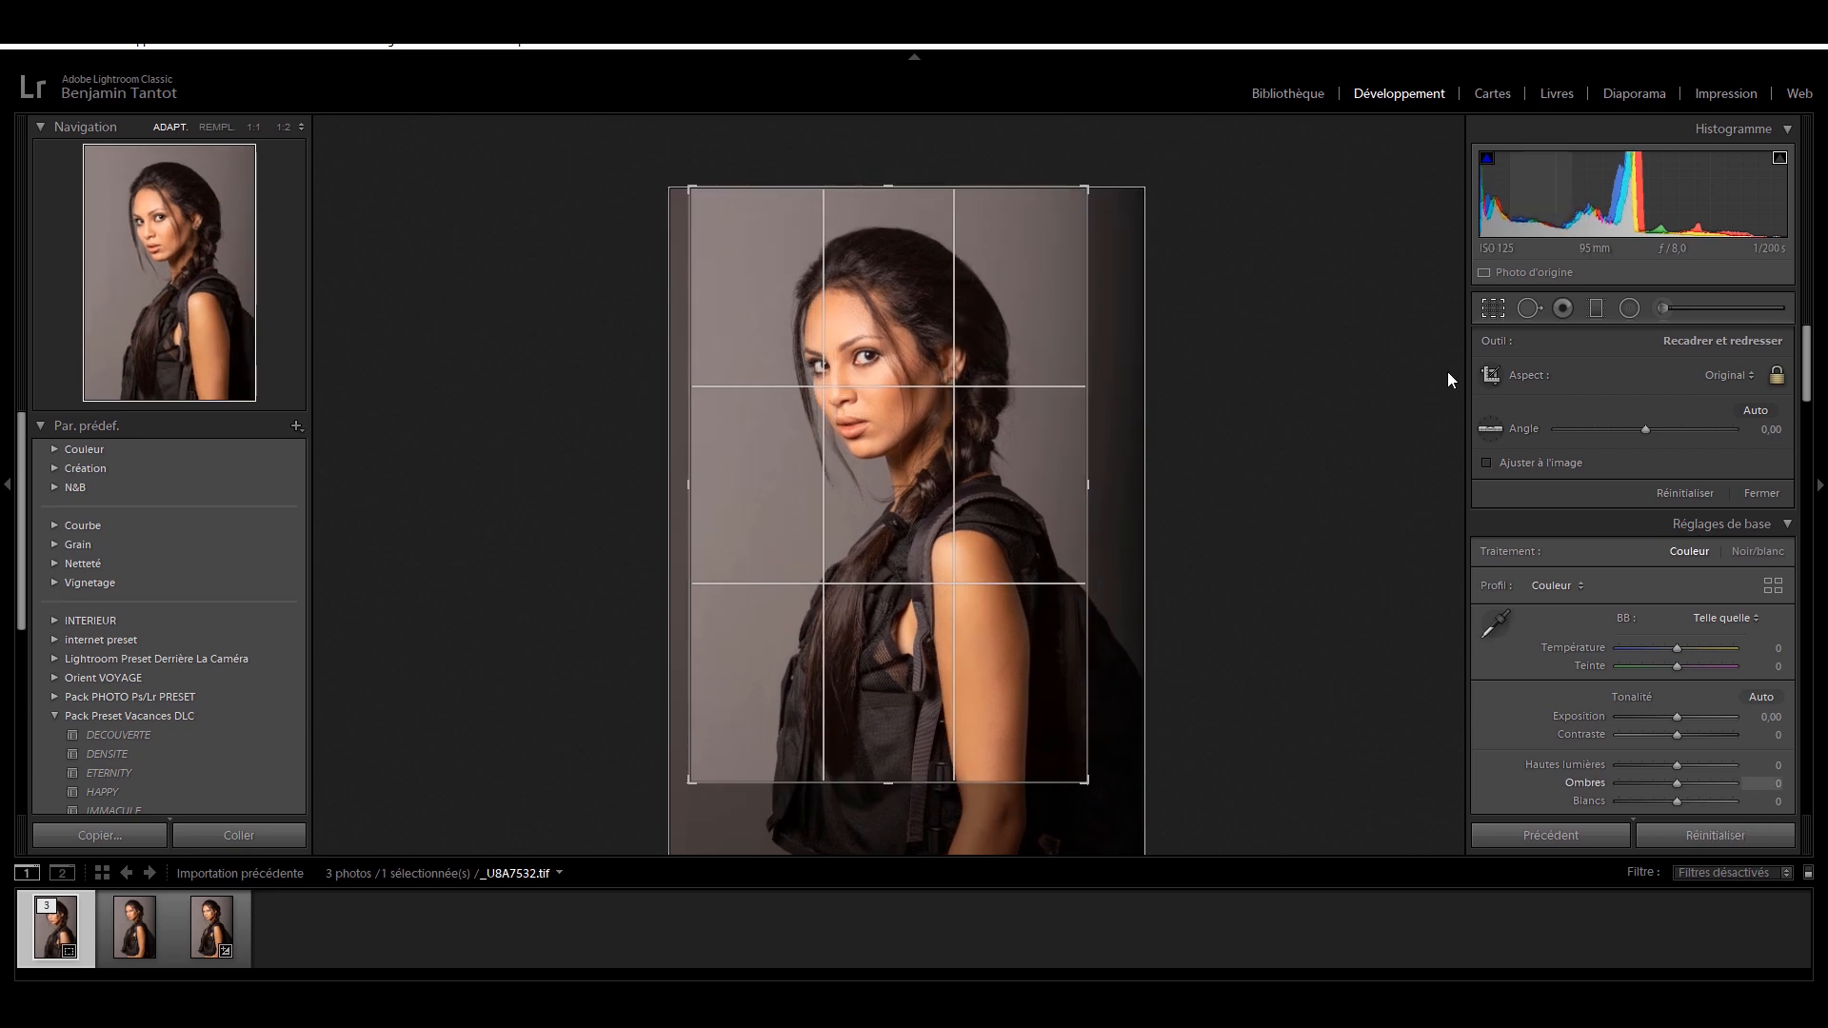
{"action": "left_click", "coordinate": [1499, 306]}
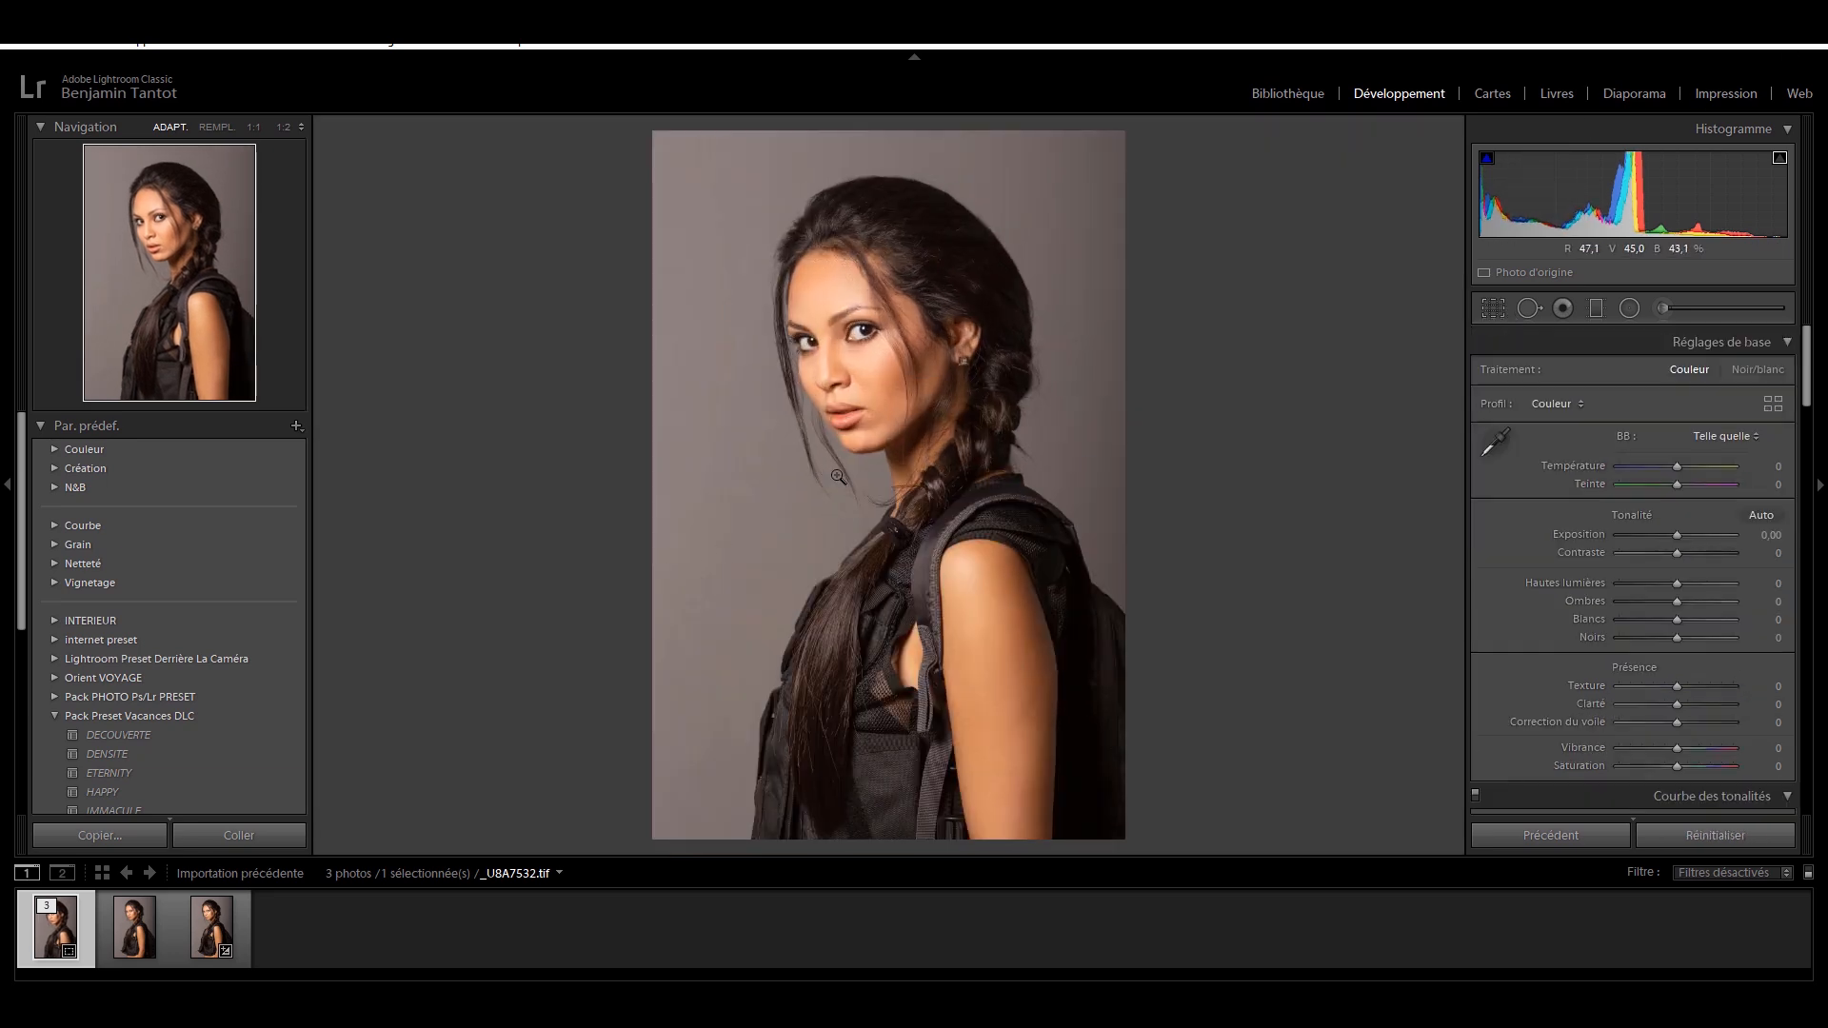
Step: Place a large radial filter at the photo's lower-left edge, lowering its Exposition and raising its Contour progressif
{"action": "left_click_drag", "start_coordinate": [1664, 443], "coordinate": [1661, 444]}
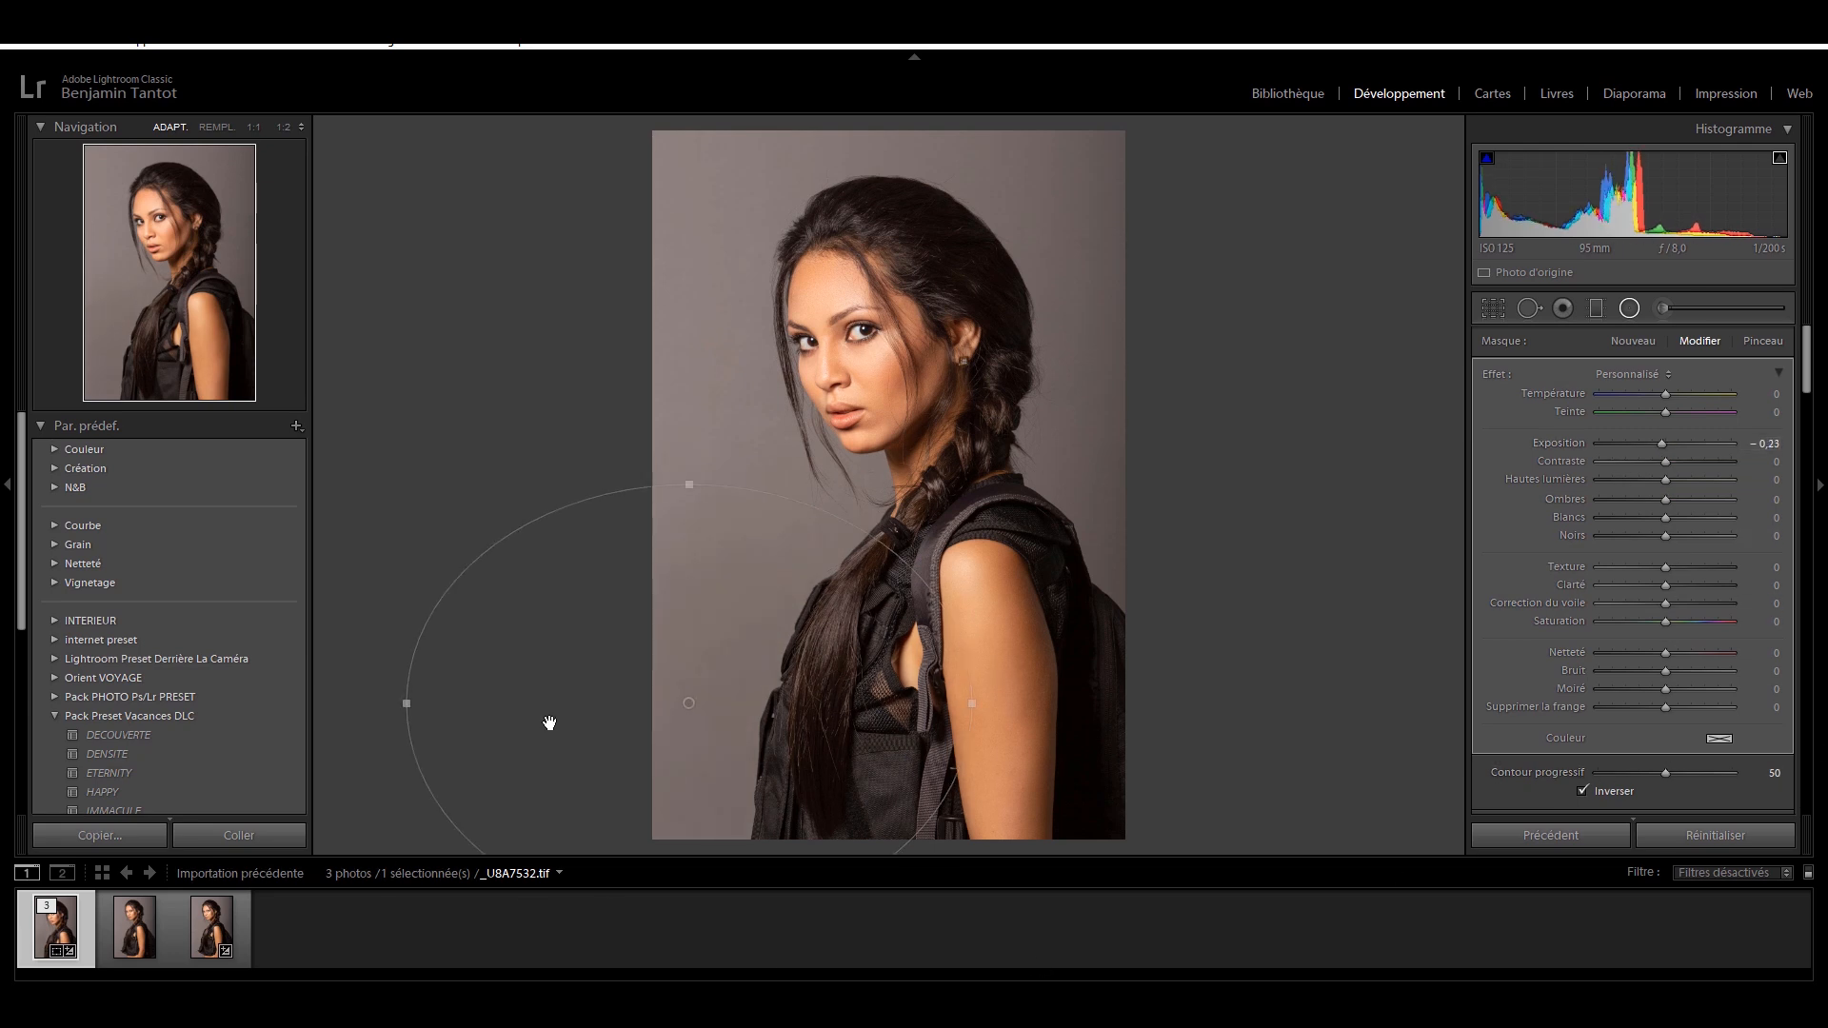
{"action": "left_click_drag", "start_coordinate": [689, 702], "coordinate": [575, 710]}
{"action": "left_click_drag", "start_coordinate": [861, 714], "coordinate": [954, 776]}
{"action": "left_click_drag", "start_coordinate": [1661, 444], "coordinate": [1662, 446]}
{"action": "left_click_drag", "start_coordinate": [1665, 772], "coordinate": [1716, 773]}
{"action": "left_click_drag", "start_coordinate": [1660, 443], "coordinate": [1654, 444]}
{"action": "left_click_drag", "start_coordinate": [575, 710], "coordinate": [564, 740]}
Step: Add an elongated radial filter from the upper-left background towards the face, reset its Correction du voile to 0 and reduce its Exposition
{"action": "left_click", "coordinate": [412, 309]}
{"action": "left_click_drag", "start_coordinate": [716, 386], "coordinate": [936, 560]}
{"action": "left_click_drag", "start_coordinate": [412, 306], "coordinate": [455, 210]}
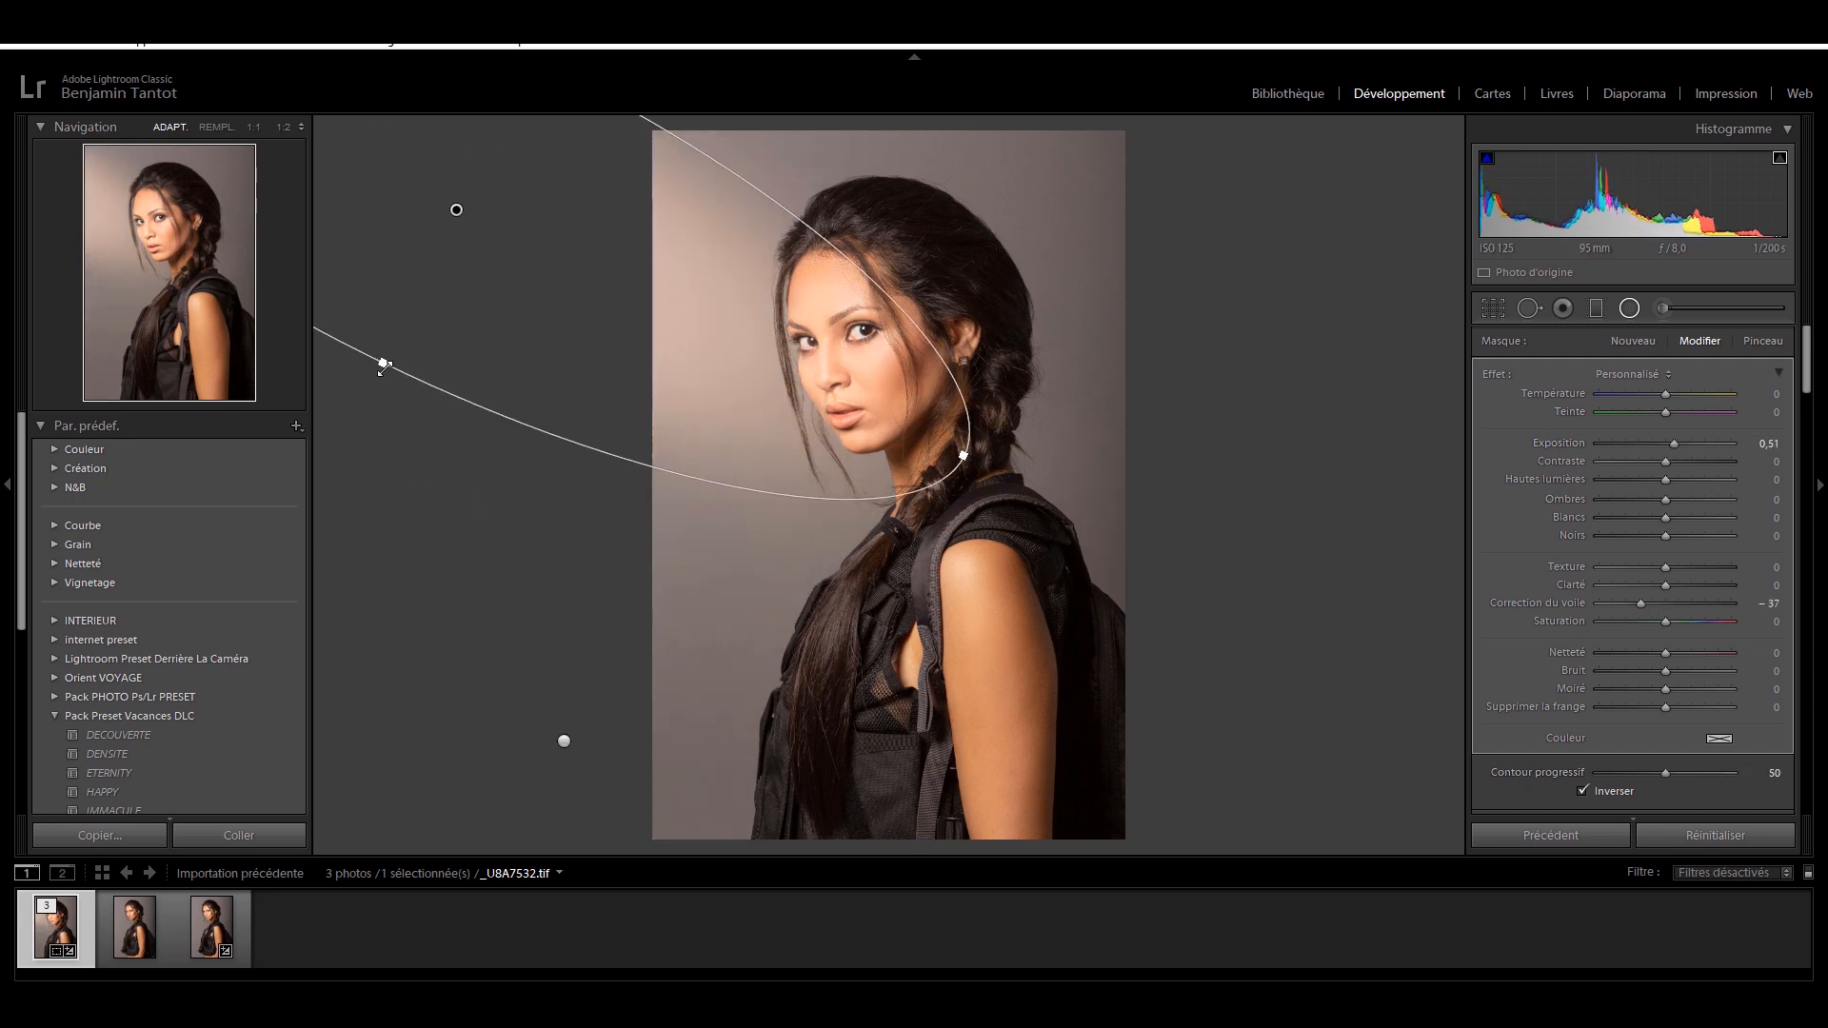
{"action": "left_click_drag", "start_coordinate": [384, 365], "coordinate": [352, 428]}
{"action": "double_click", "coordinate": [1640, 604]}
{"action": "left_click_drag", "start_coordinate": [1672, 443], "coordinate": [1663, 459]}
Step: Add a radial filter around the woman's head with Inverser off and Exposition −0,17, and compare the photo before and after
{"action": "left_click", "coordinate": [1632, 341]}
{"action": "mouse_move", "coordinate": [848, 334]}
{"action": "left_mouse_down"}
{"action": "mouse_move", "coordinate": [990, 510]}
{"action": "mouse_move", "coordinate": [869, 355]}
{"action": "left_mouse_up"}
{"action": "left_click", "coordinate": [1581, 791]}
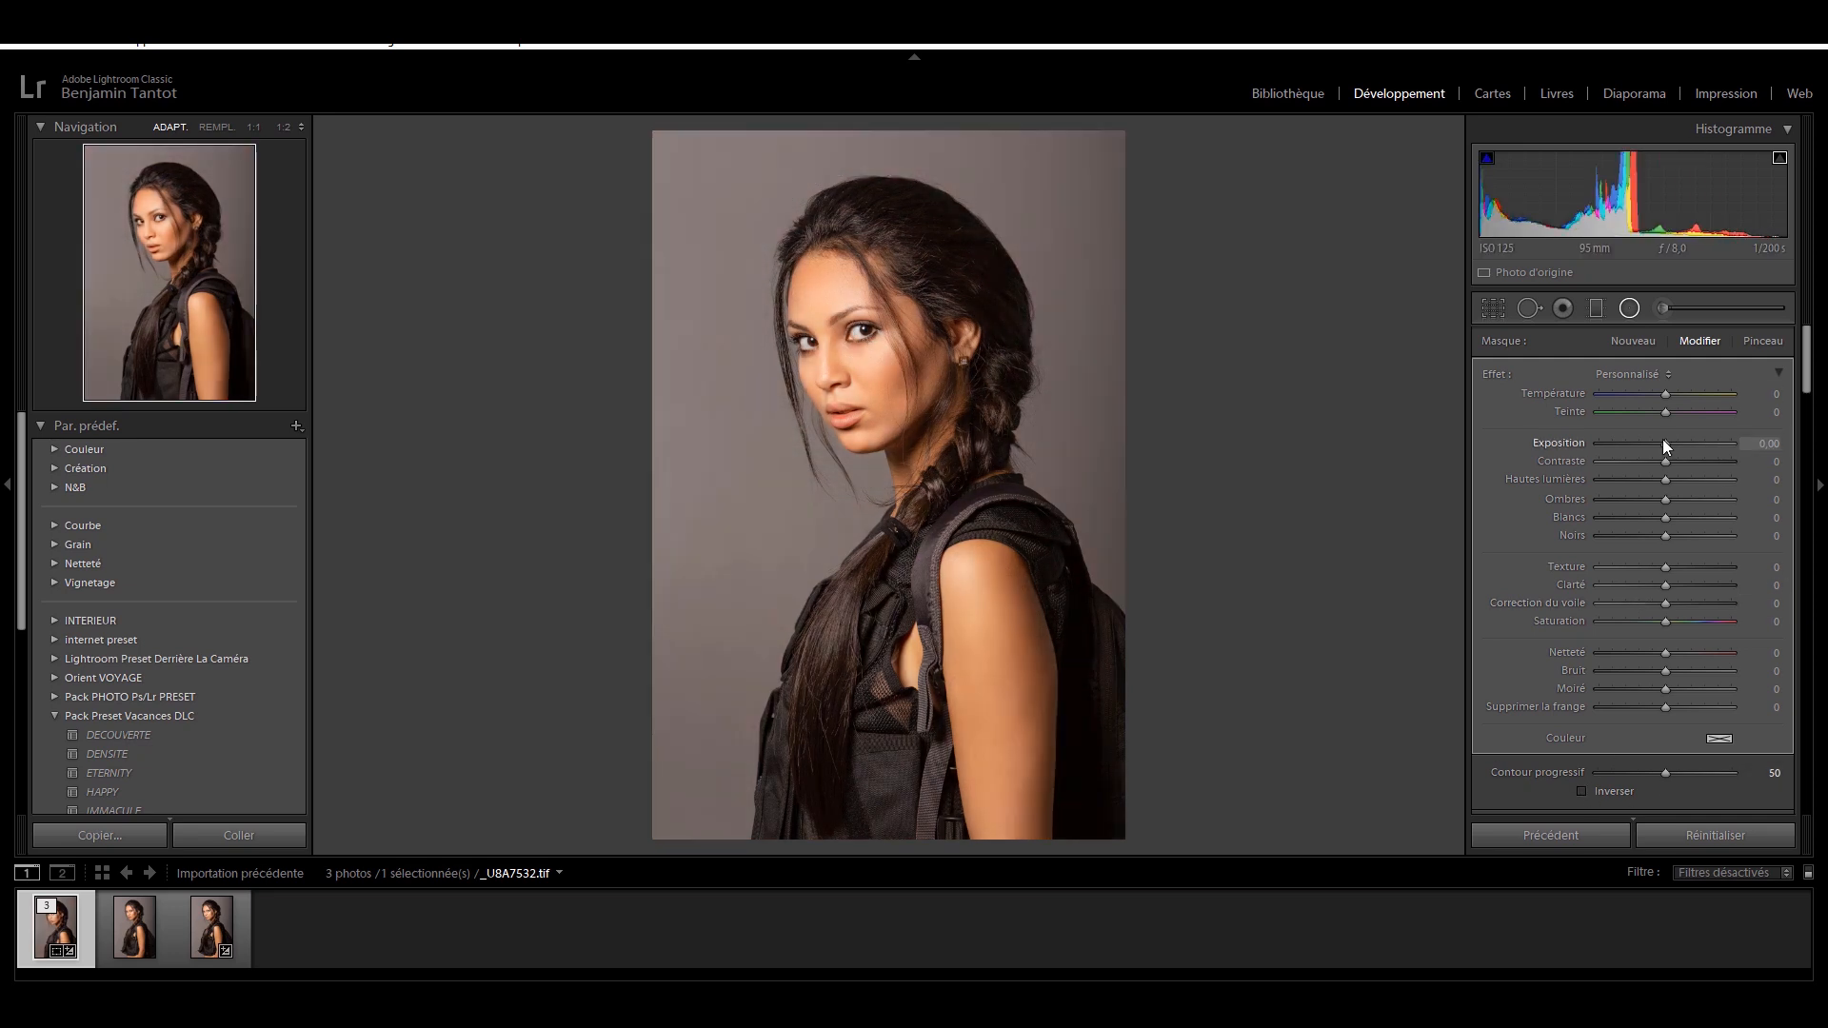
{"action": "left_click_drag", "start_coordinate": [1662, 443], "coordinate": [1659, 444]}
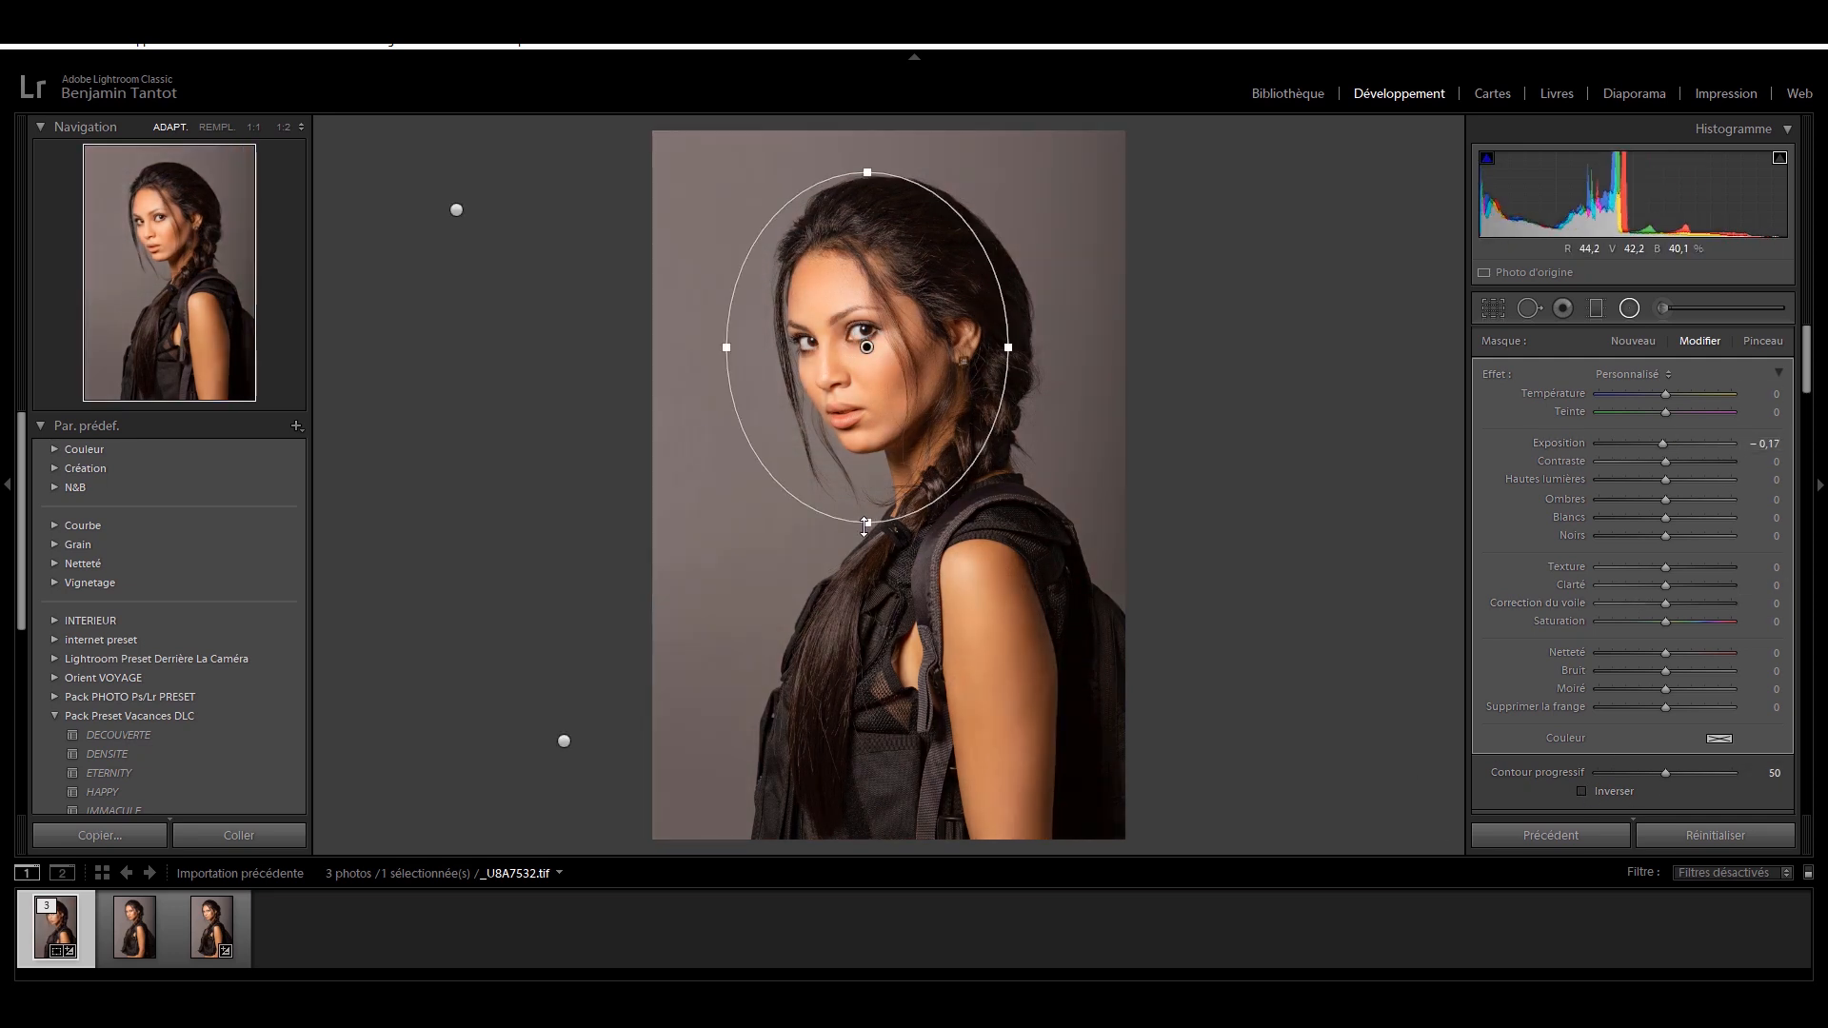
{"action": "key", "text": "backslash"}
{"action": "key", "text": "backslash"}
{"action": "left_click", "coordinate": [1629, 307]}
Step: Set Hautes lumières to +1, Blancs to +9, Texture to −6, Clarté to +6 and Vibrance to +11
{"action": "left_click_drag", "start_coordinate": [1676, 569], "coordinate": [1682, 570]}
{"action": "left_click_drag", "start_coordinate": [1676, 532], "coordinate": [1675, 532]}
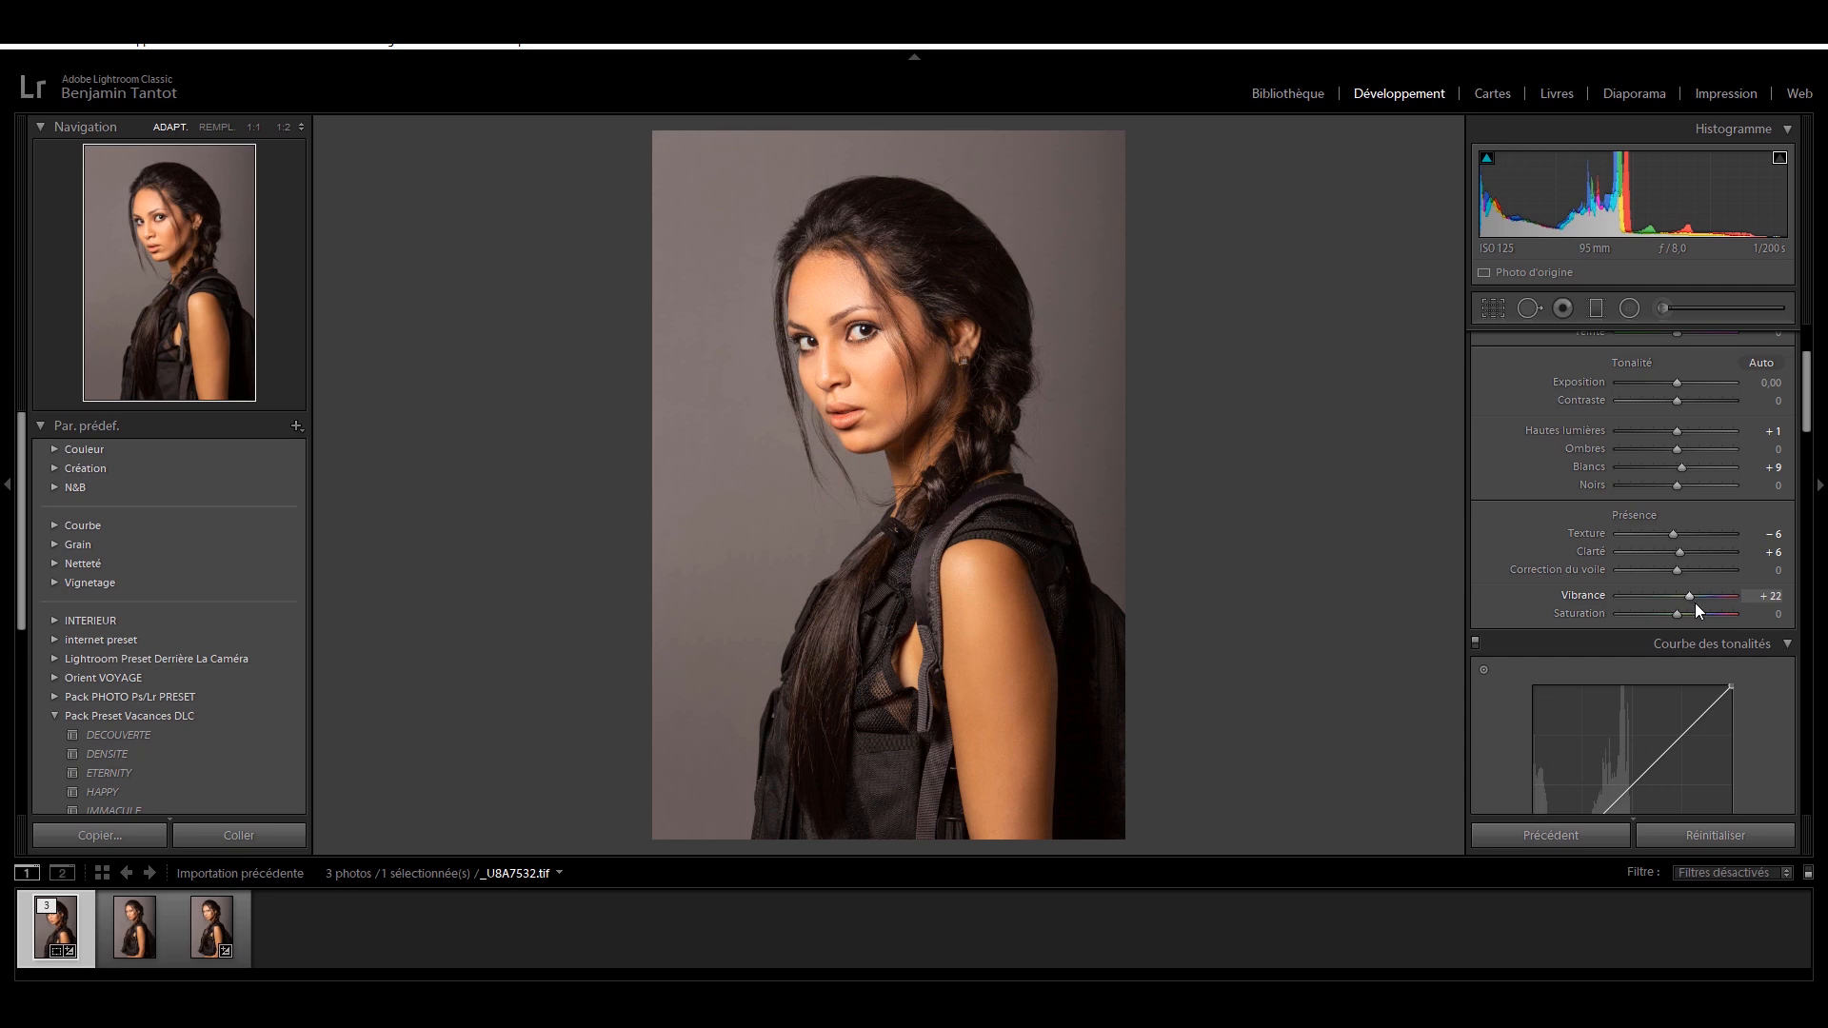
{"action": "key", "text": "ctrl+z"}
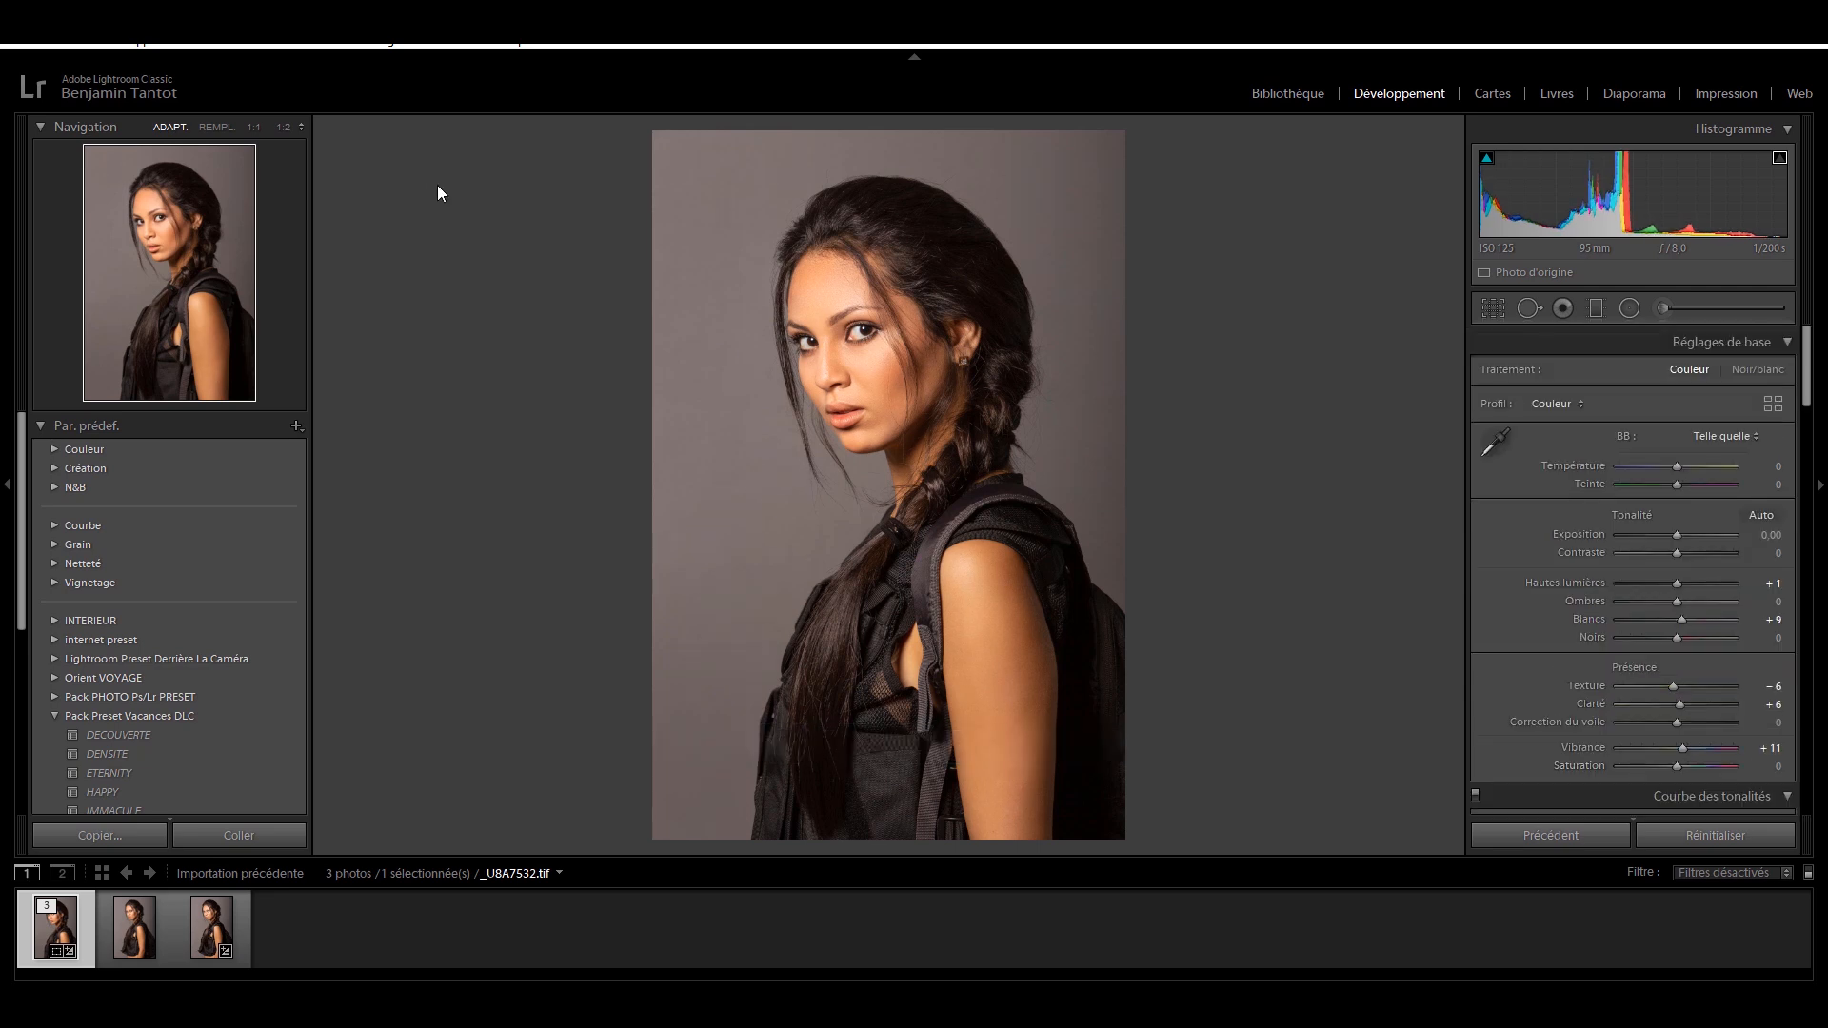
Step: Preview the portrait against Gris moyen and Gris clair surrounds, and restore the dark grey background
{"action": "right_click", "coordinate": [459, 214]}
{"action": "left_click", "coordinate": [539, 290]}
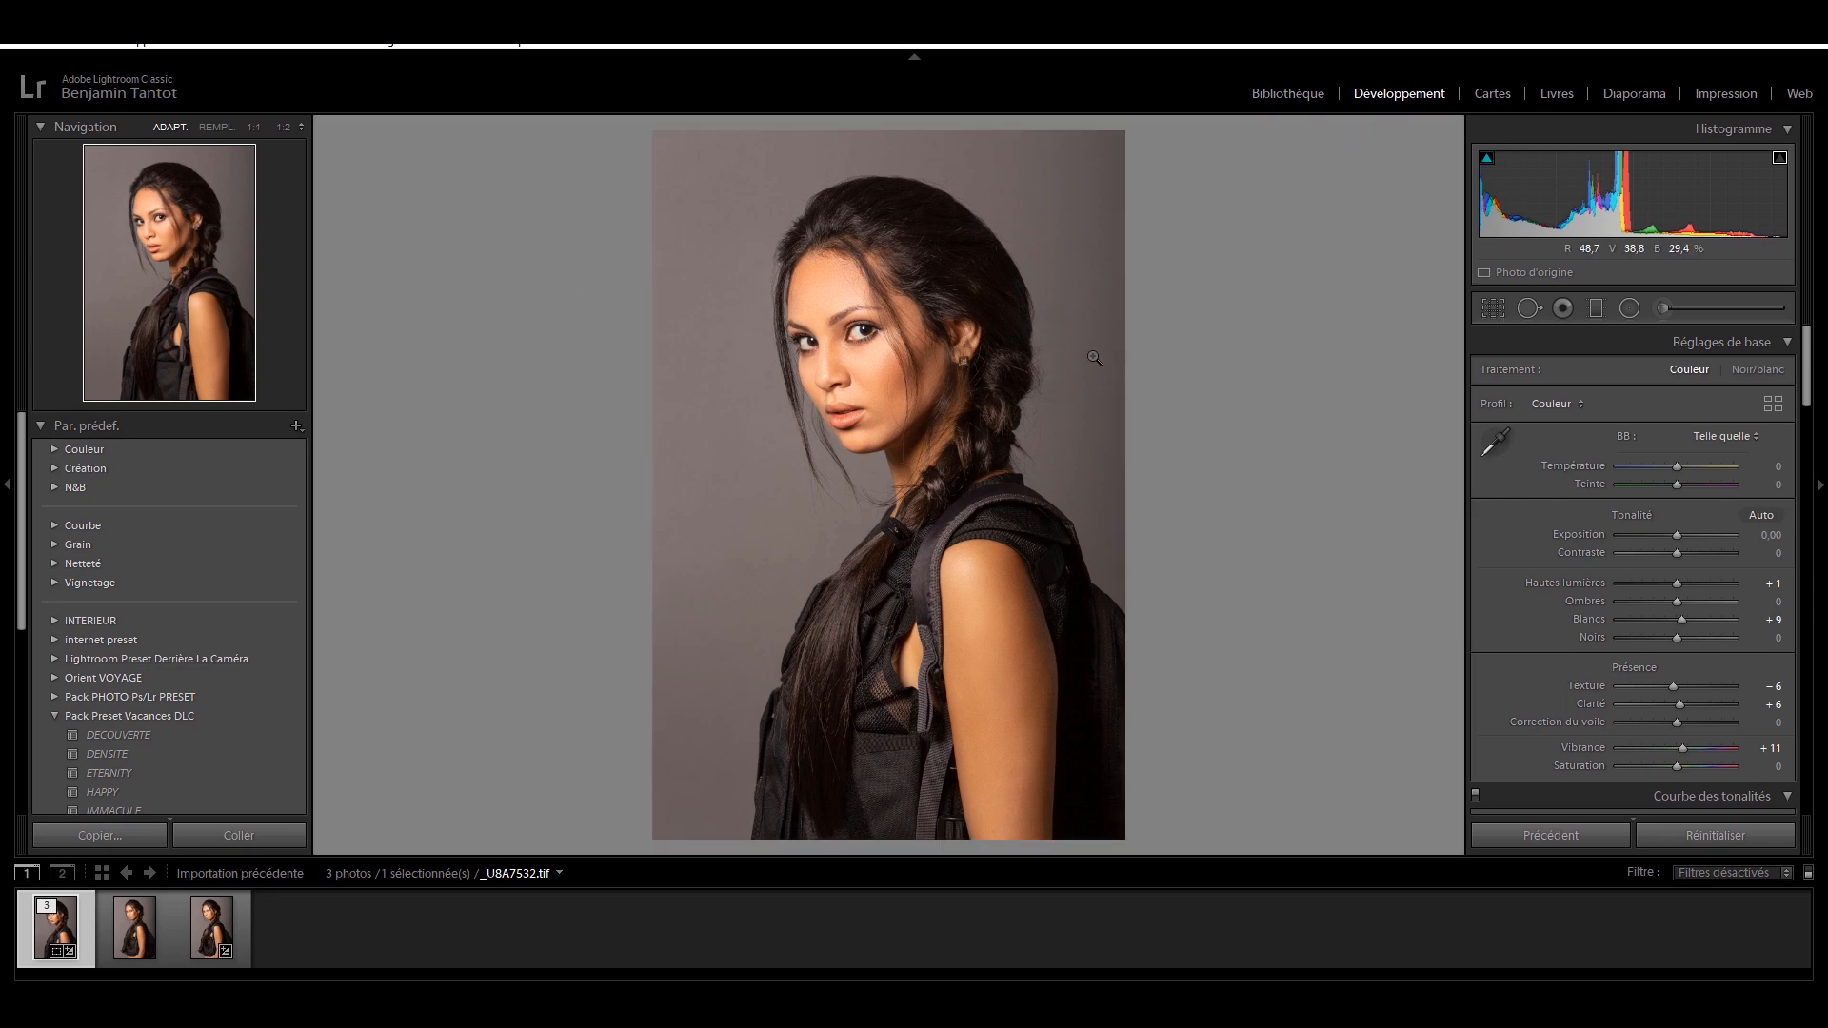
{"action": "right_click", "coordinate": [1321, 369]}
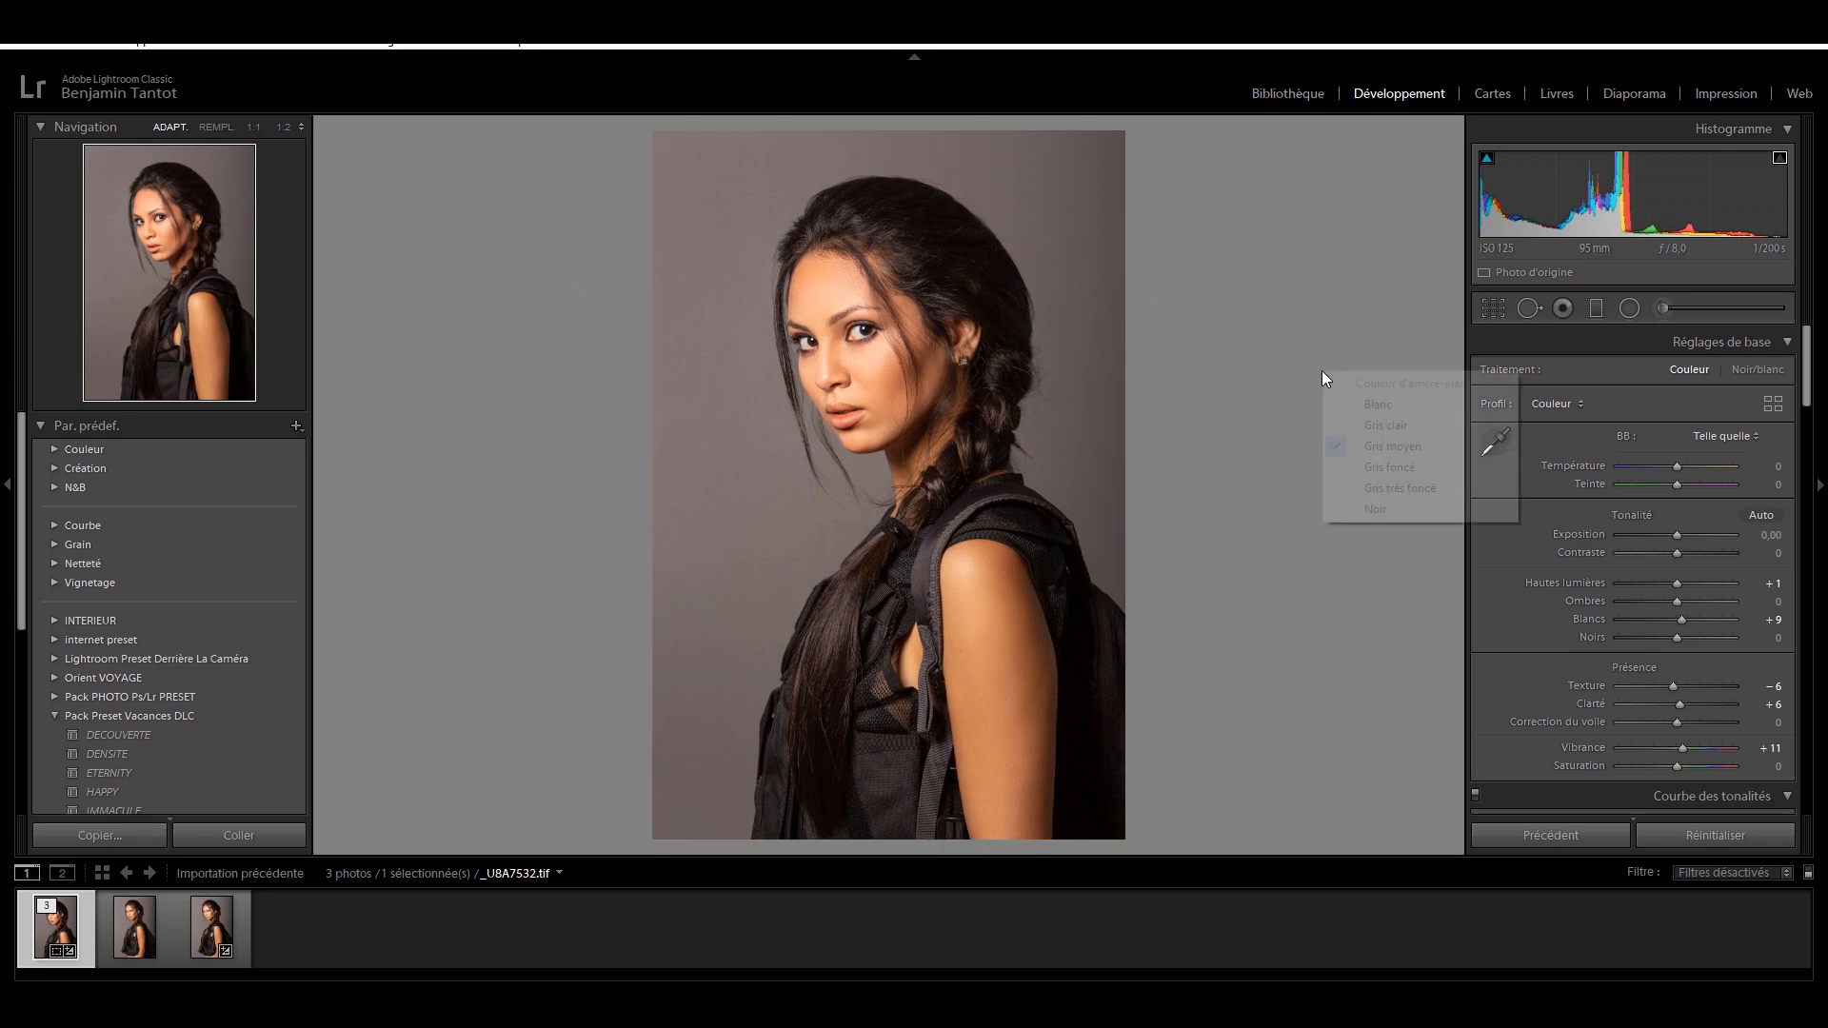
{"action": "left_click", "coordinate": [1356, 424]}
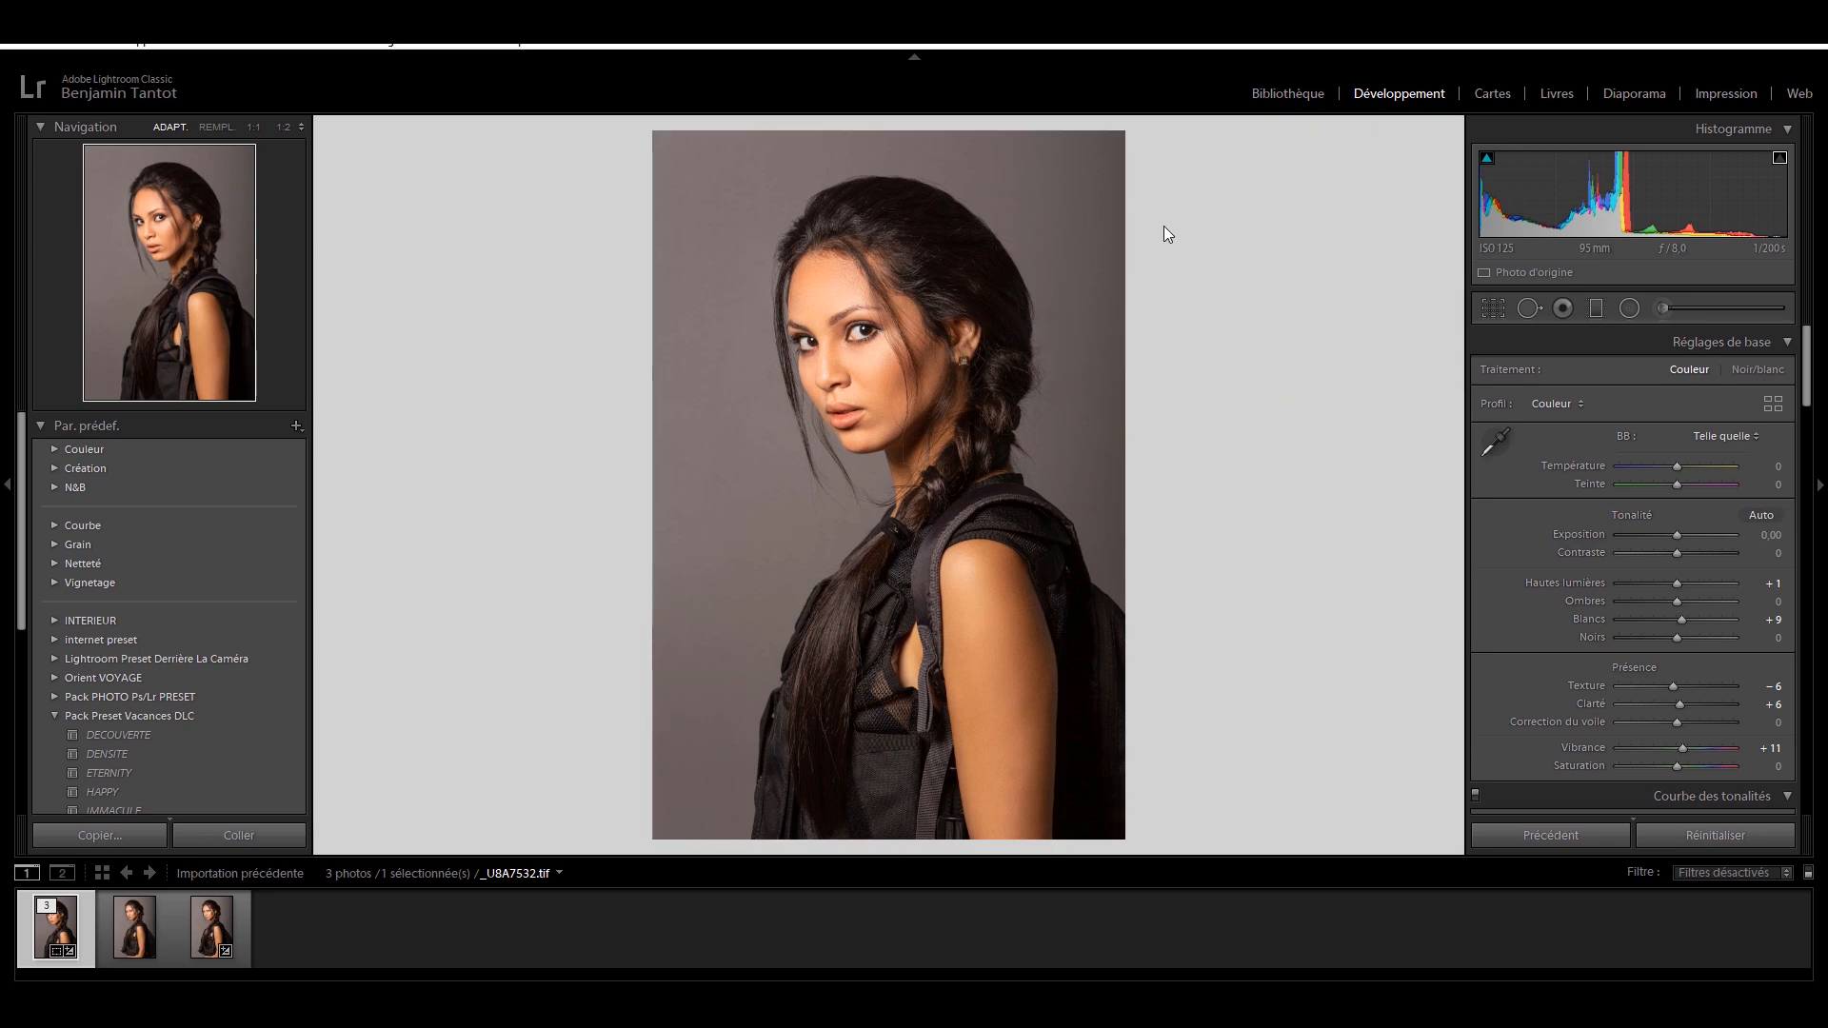
{"action": "right_click", "coordinate": [1230, 292]}
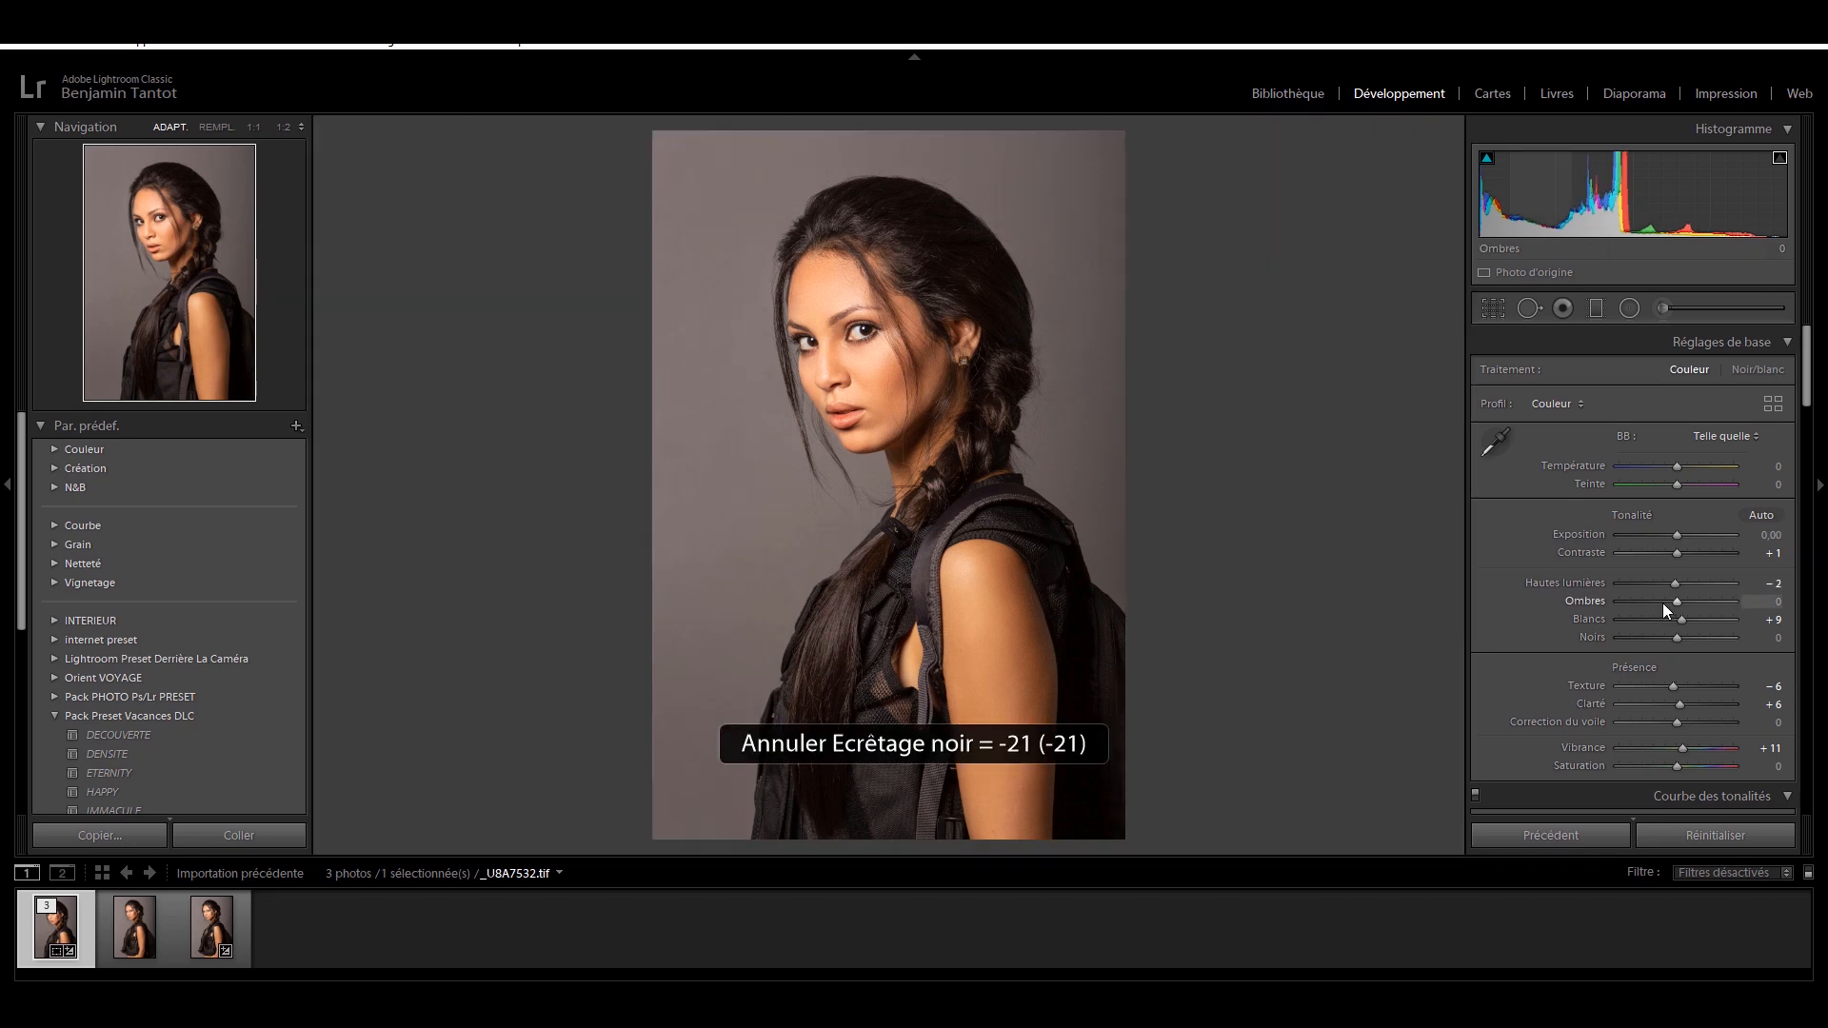
Step: Refine the portrait's tones with Contraste +1, Hautes lumières −2, Ombres −21 and Noirs −2
{"action": "left_click_drag", "start_coordinate": [1662, 602], "coordinate": [1656, 603]}
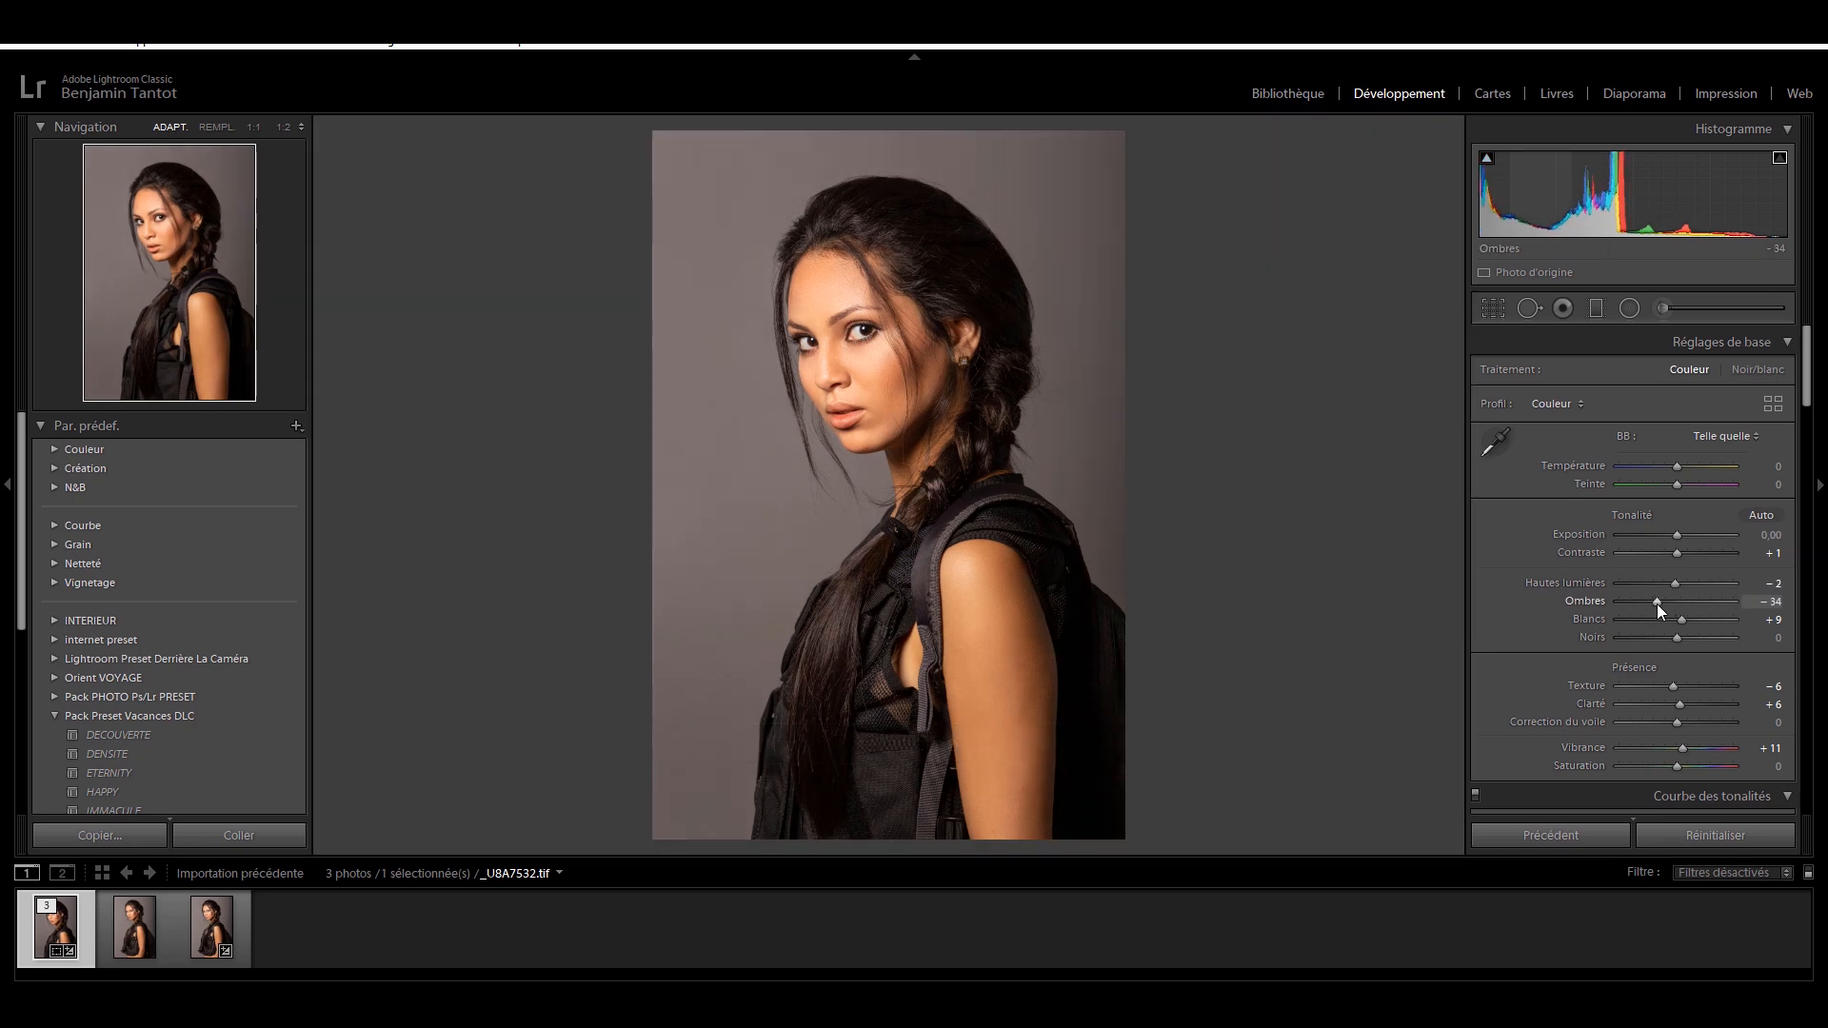
{"action": "key", "text": "ctrl+z"}
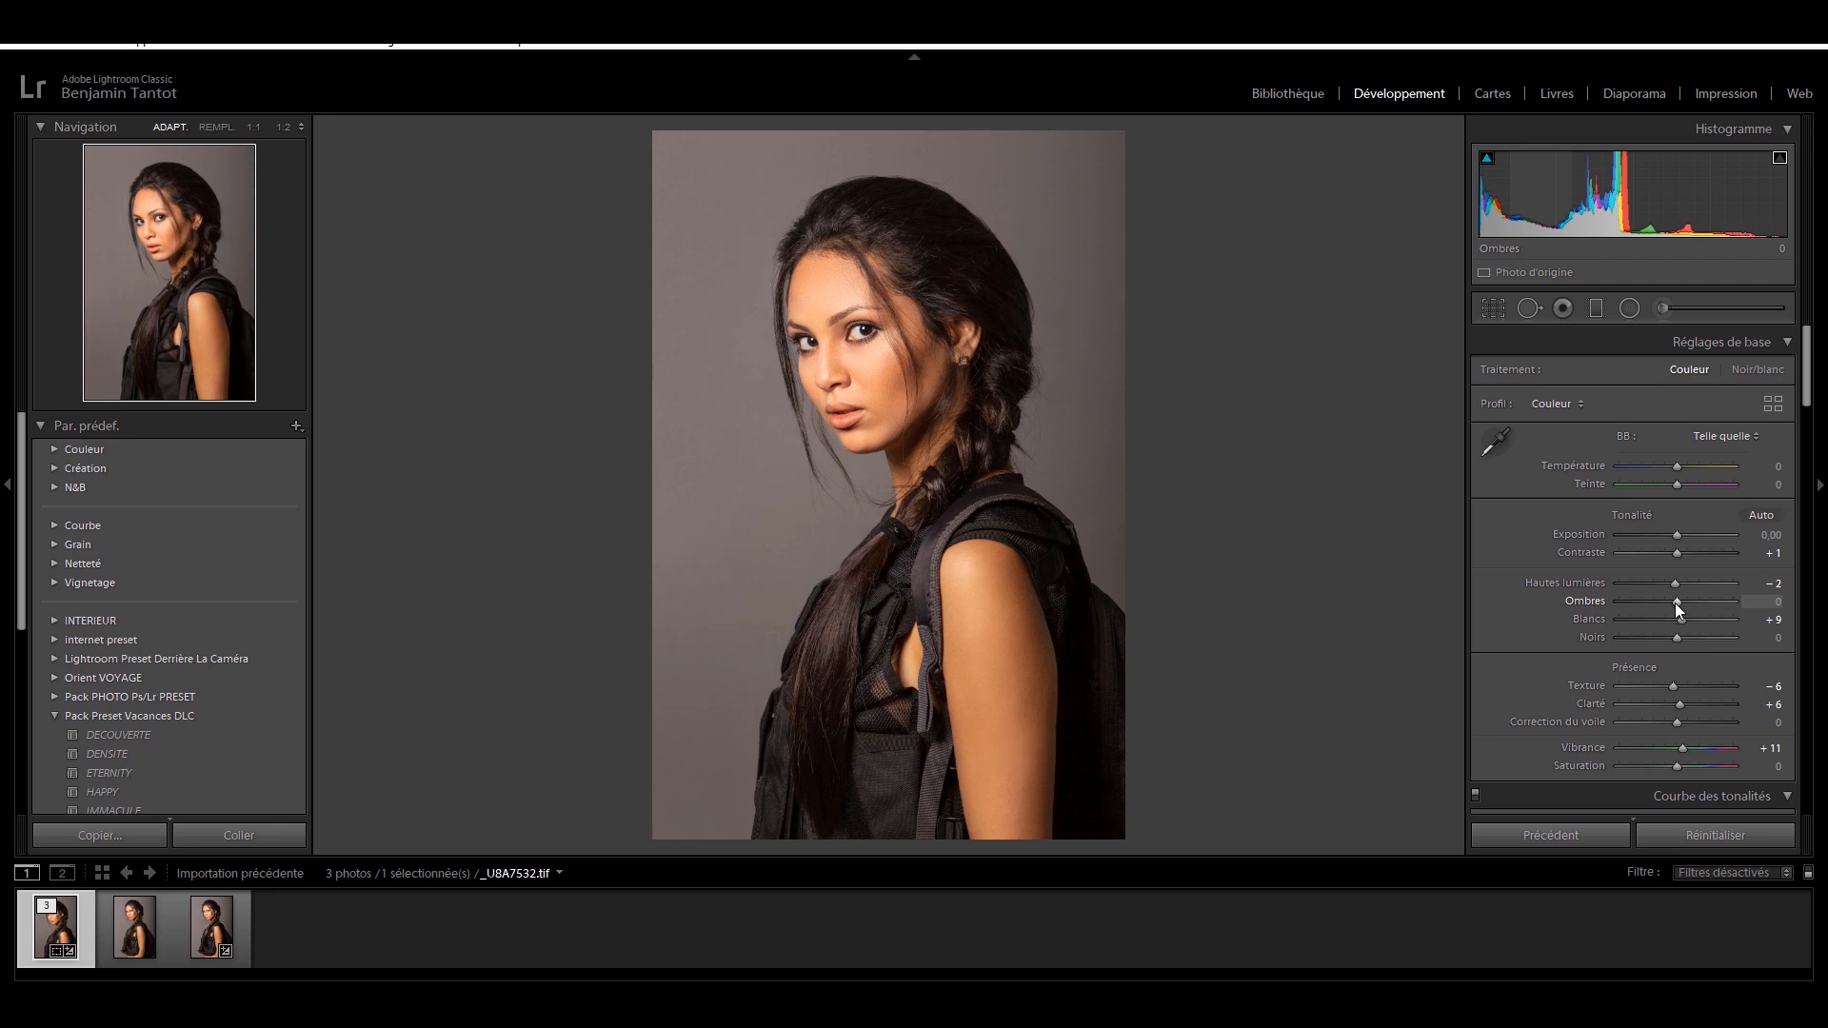
Step: Draw another radial filter beside the woman's face and reset its Exposition and Correction du voile to 0
{"action": "key", "text": "shift+m"}
{"action": "left_click_drag", "start_coordinate": [682, 371], "coordinate": [789, 384]}
{"action": "left_click", "coordinate": [1768, 444]}
{"action": "type", "text": "0"}
{"action": "key", "text": "Return"}
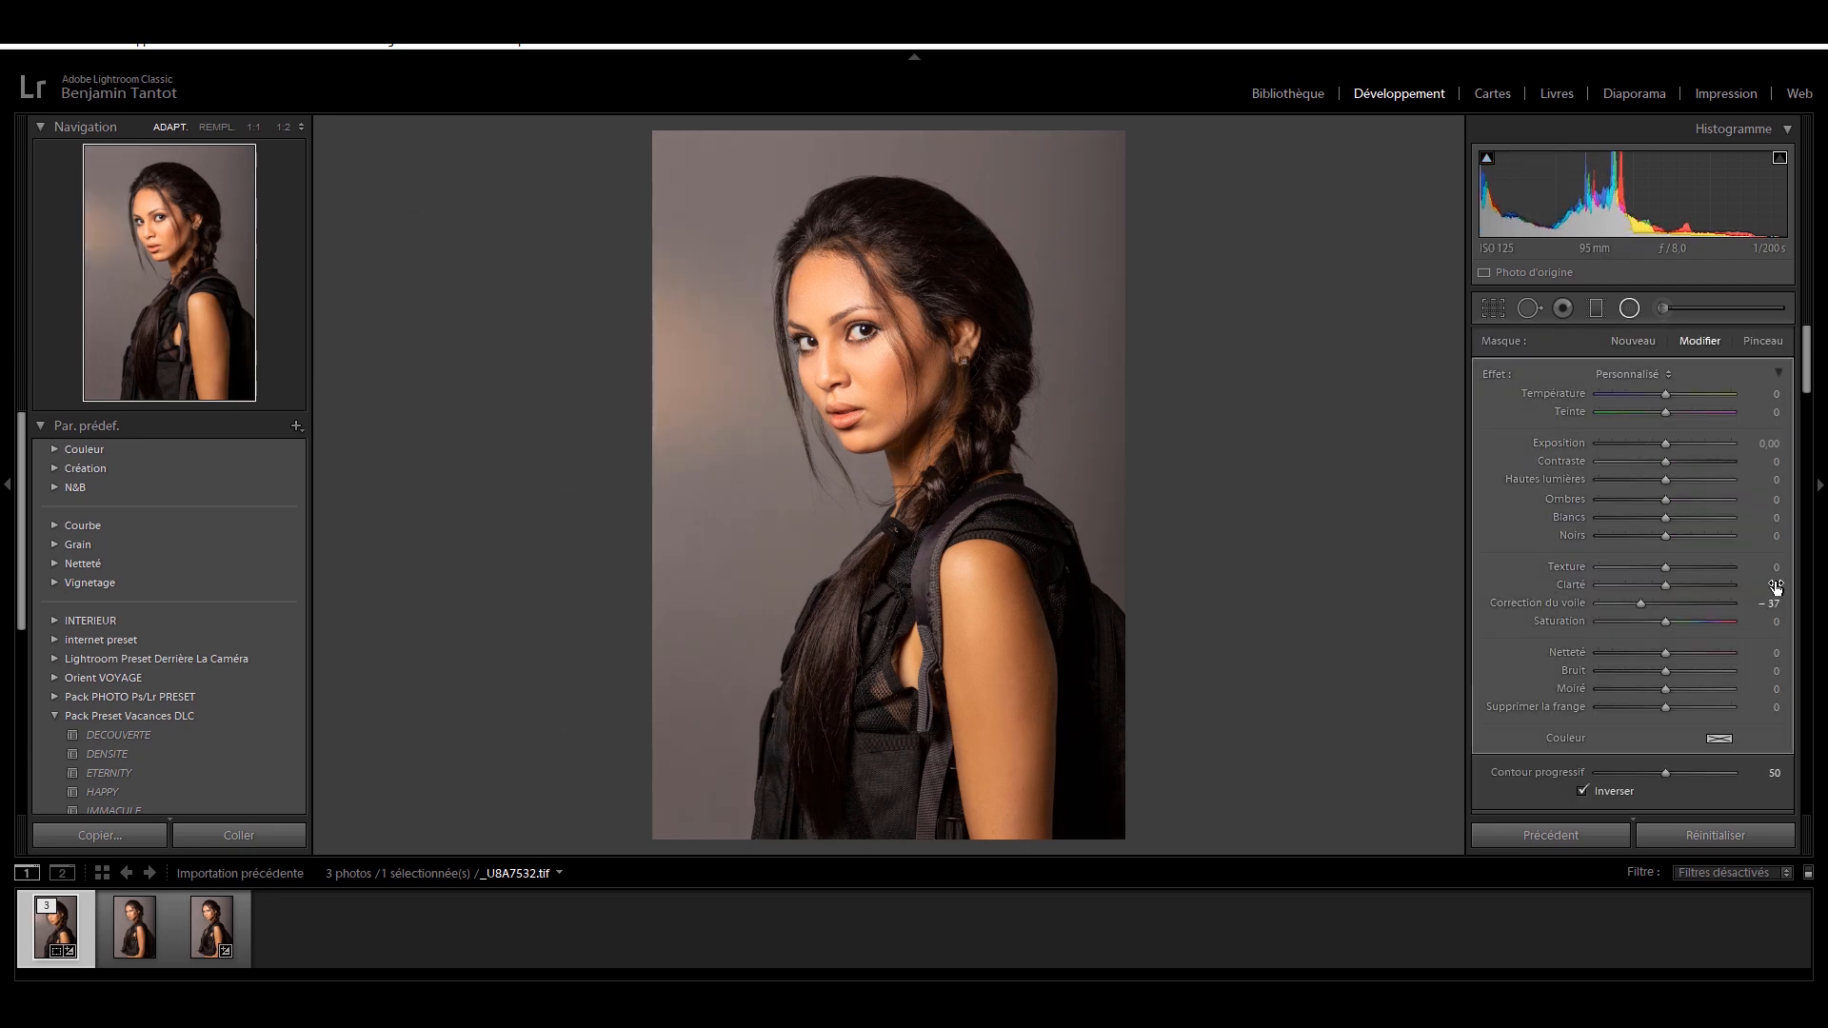
{"action": "left_click", "coordinate": [1768, 603]}
{"action": "type", "text": "0"}
Step: Reshape and reposition the radial filter over the photo's left background, and brighten it slightly with a positive Exposition
{"action": "left_click_drag", "start_coordinate": [470, 469], "coordinate": [445, 660]}
{"action": "left_click_drag", "start_coordinate": [482, 321], "coordinate": [464, 362]}
{"action": "left_click_drag", "start_coordinate": [1666, 443], "coordinate": [1671, 445]}
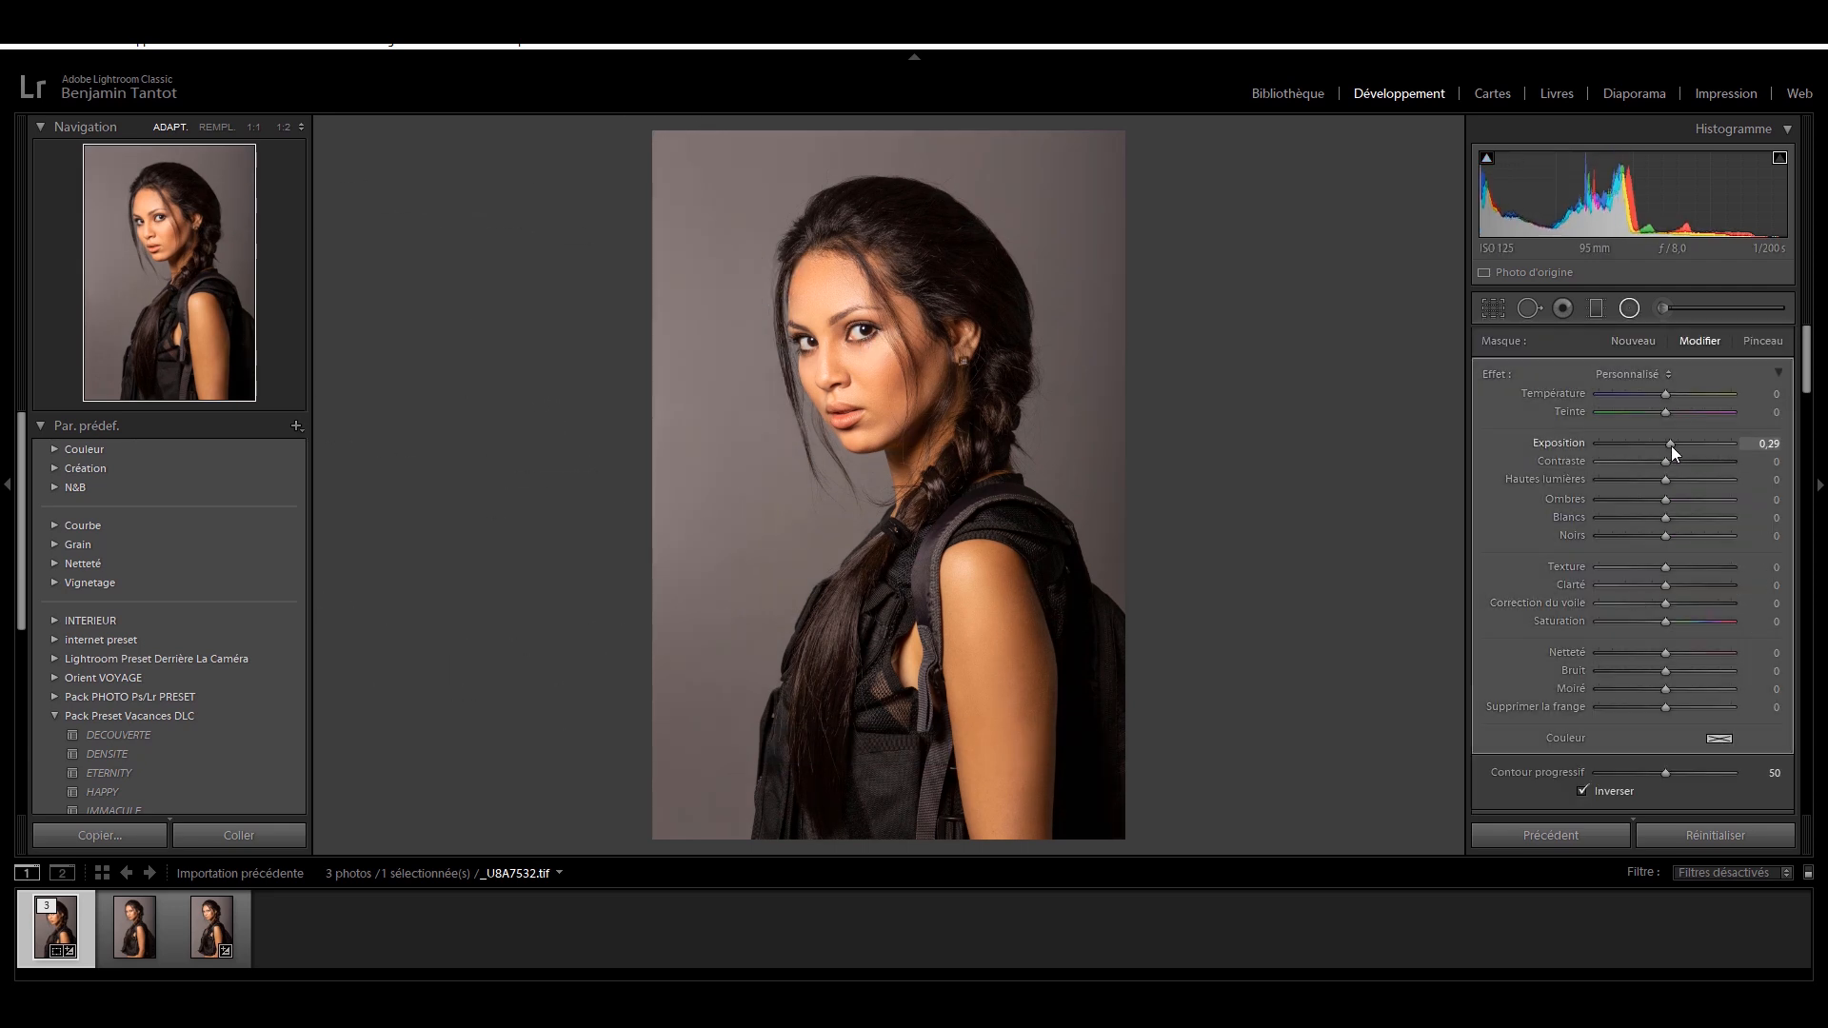
{"action": "left_click_drag", "start_coordinate": [425, 702], "coordinate": [431, 662]}
{"action": "left_click_drag", "start_coordinate": [1666, 444], "coordinate": [1670, 443]}
{"action": "left_click_drag", "start_coordinate": [770, 424], "coordinate": [797, 414]}
{"action": "key", "text": "Return"}
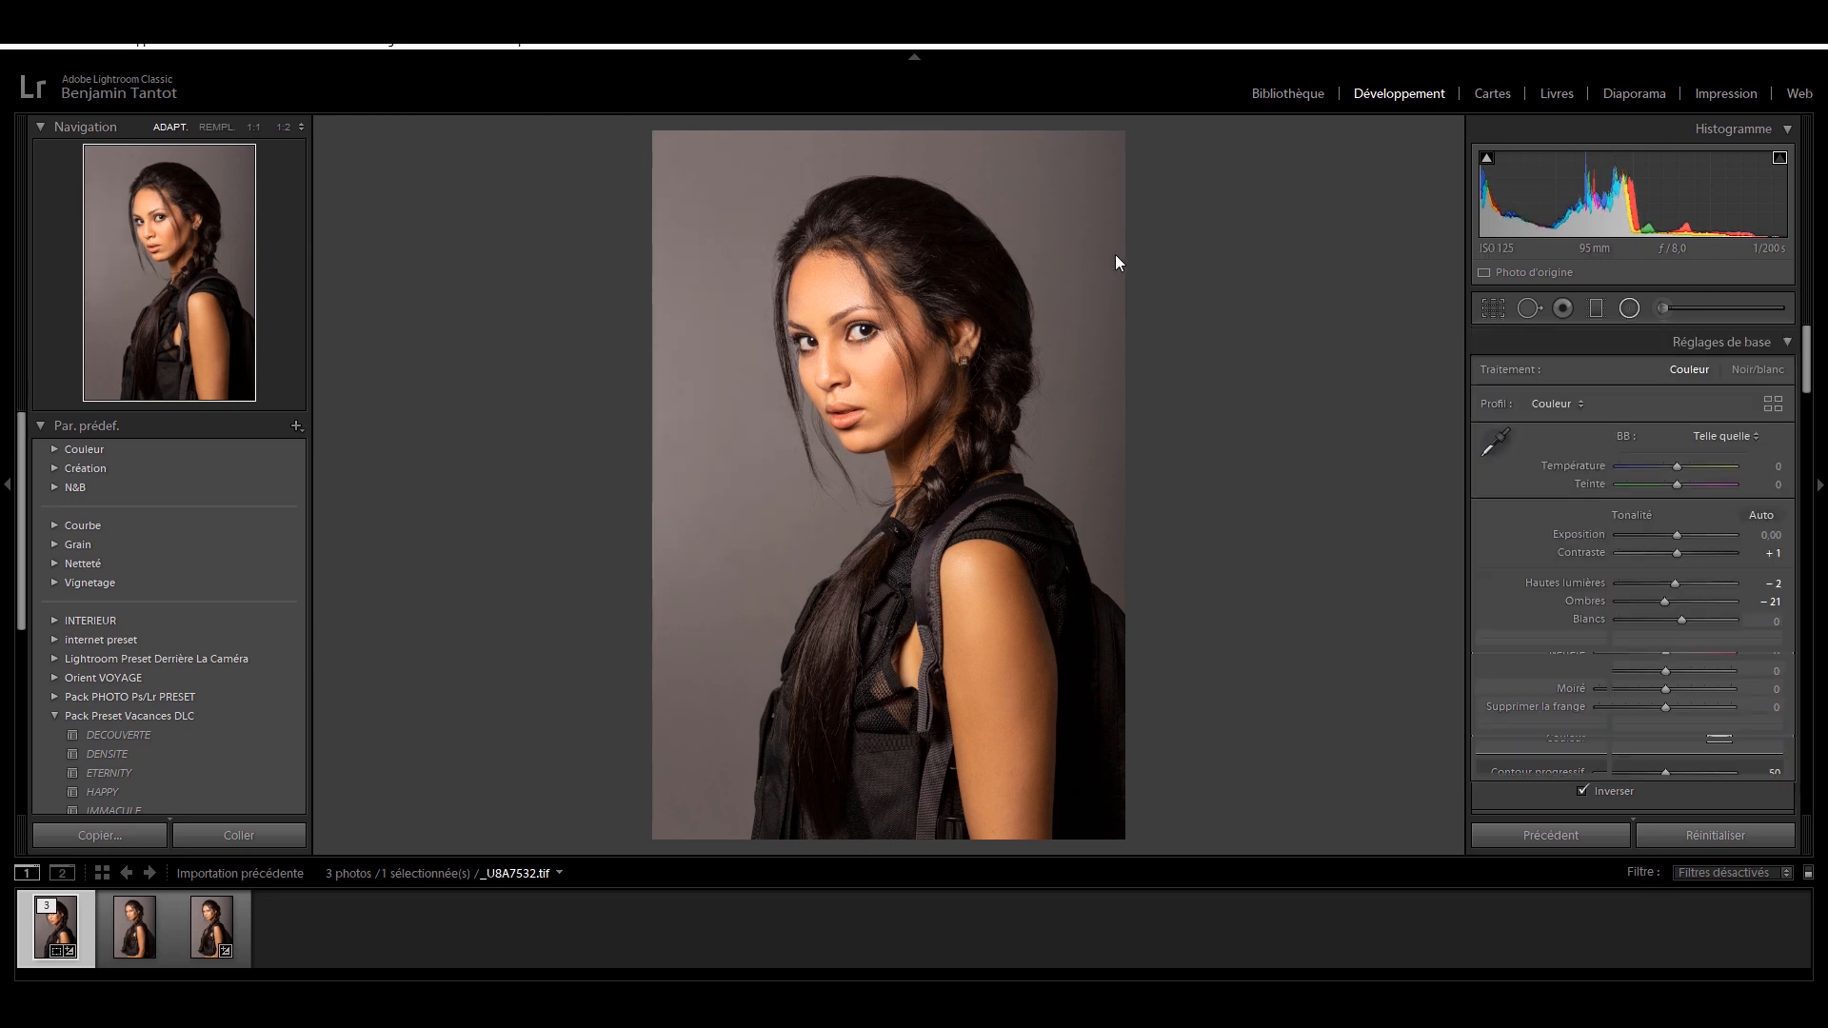
Step: Compare the edited portrait with its before state and with the third version of the photo
{"action": "key", "text": "backslash"}
{"action": "key", "text": "backslash"}
{"action": "key", "text": "backslash"}
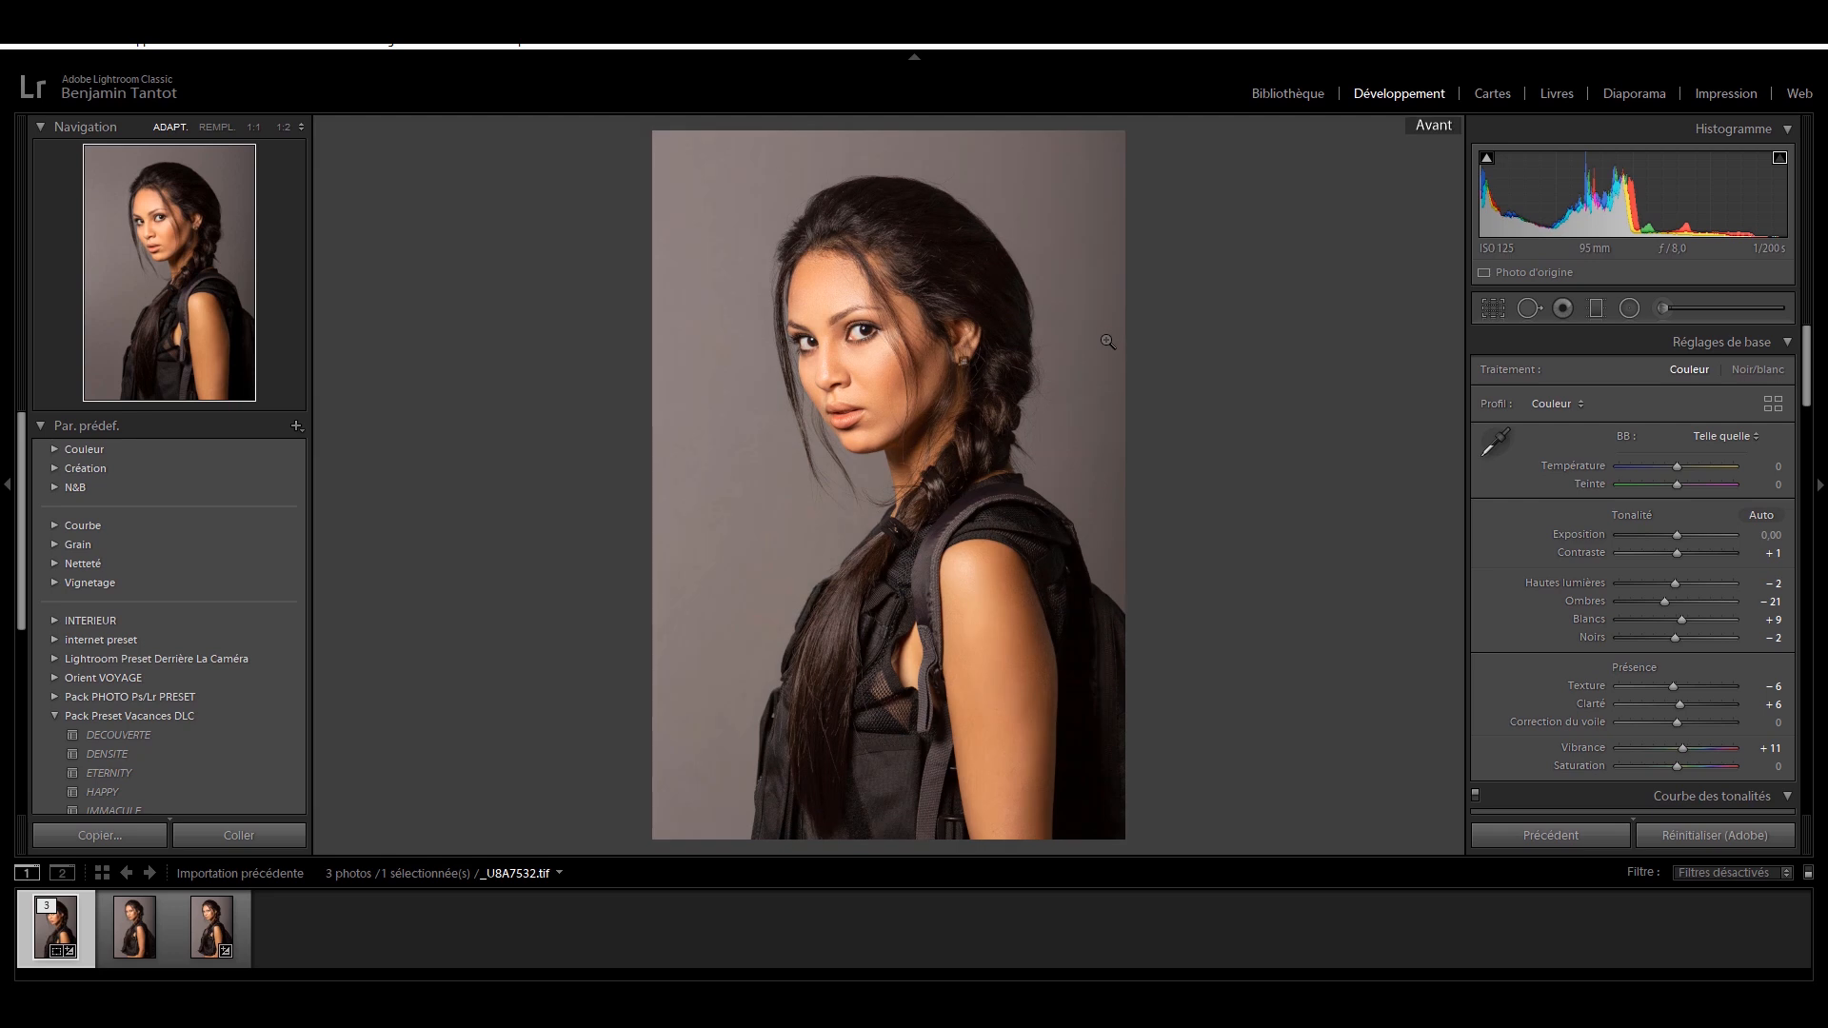
{"action": "key", "text": "backslash"}
{"action": "left_click", "coordinate": [210, 935]}
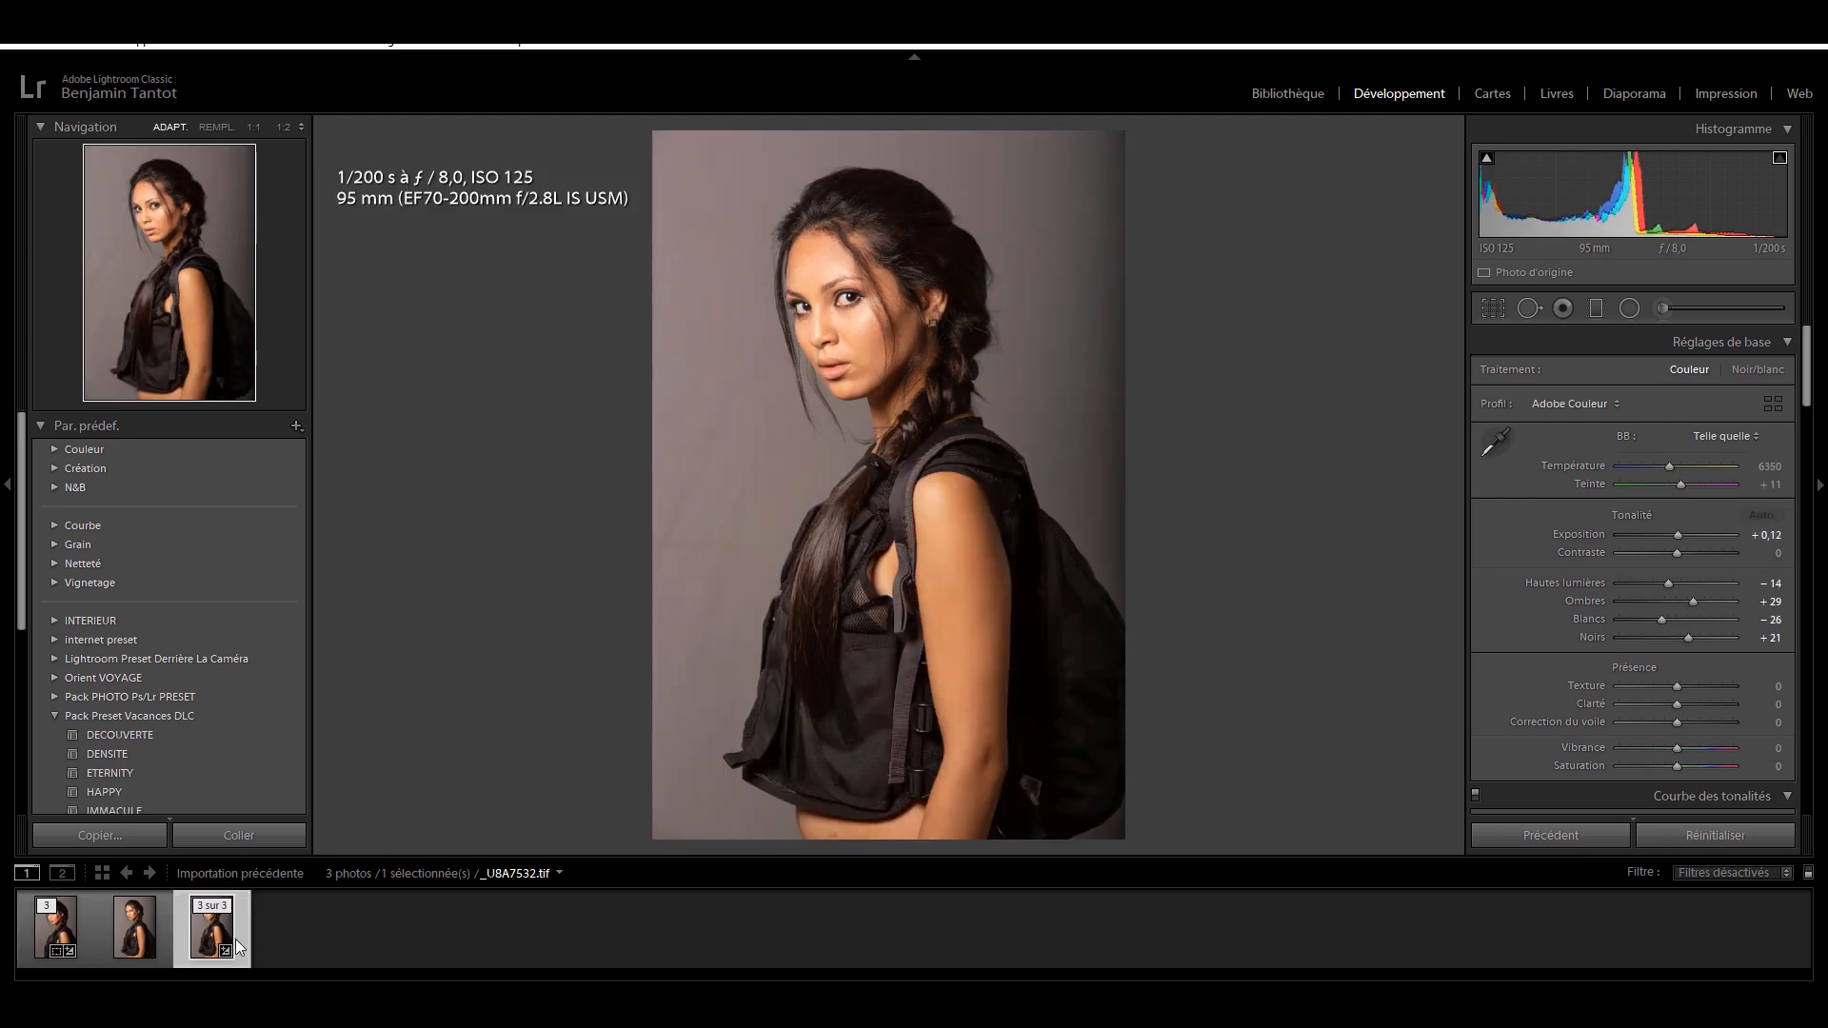
{"action": "left_click", "coordinate": [56, 929]}
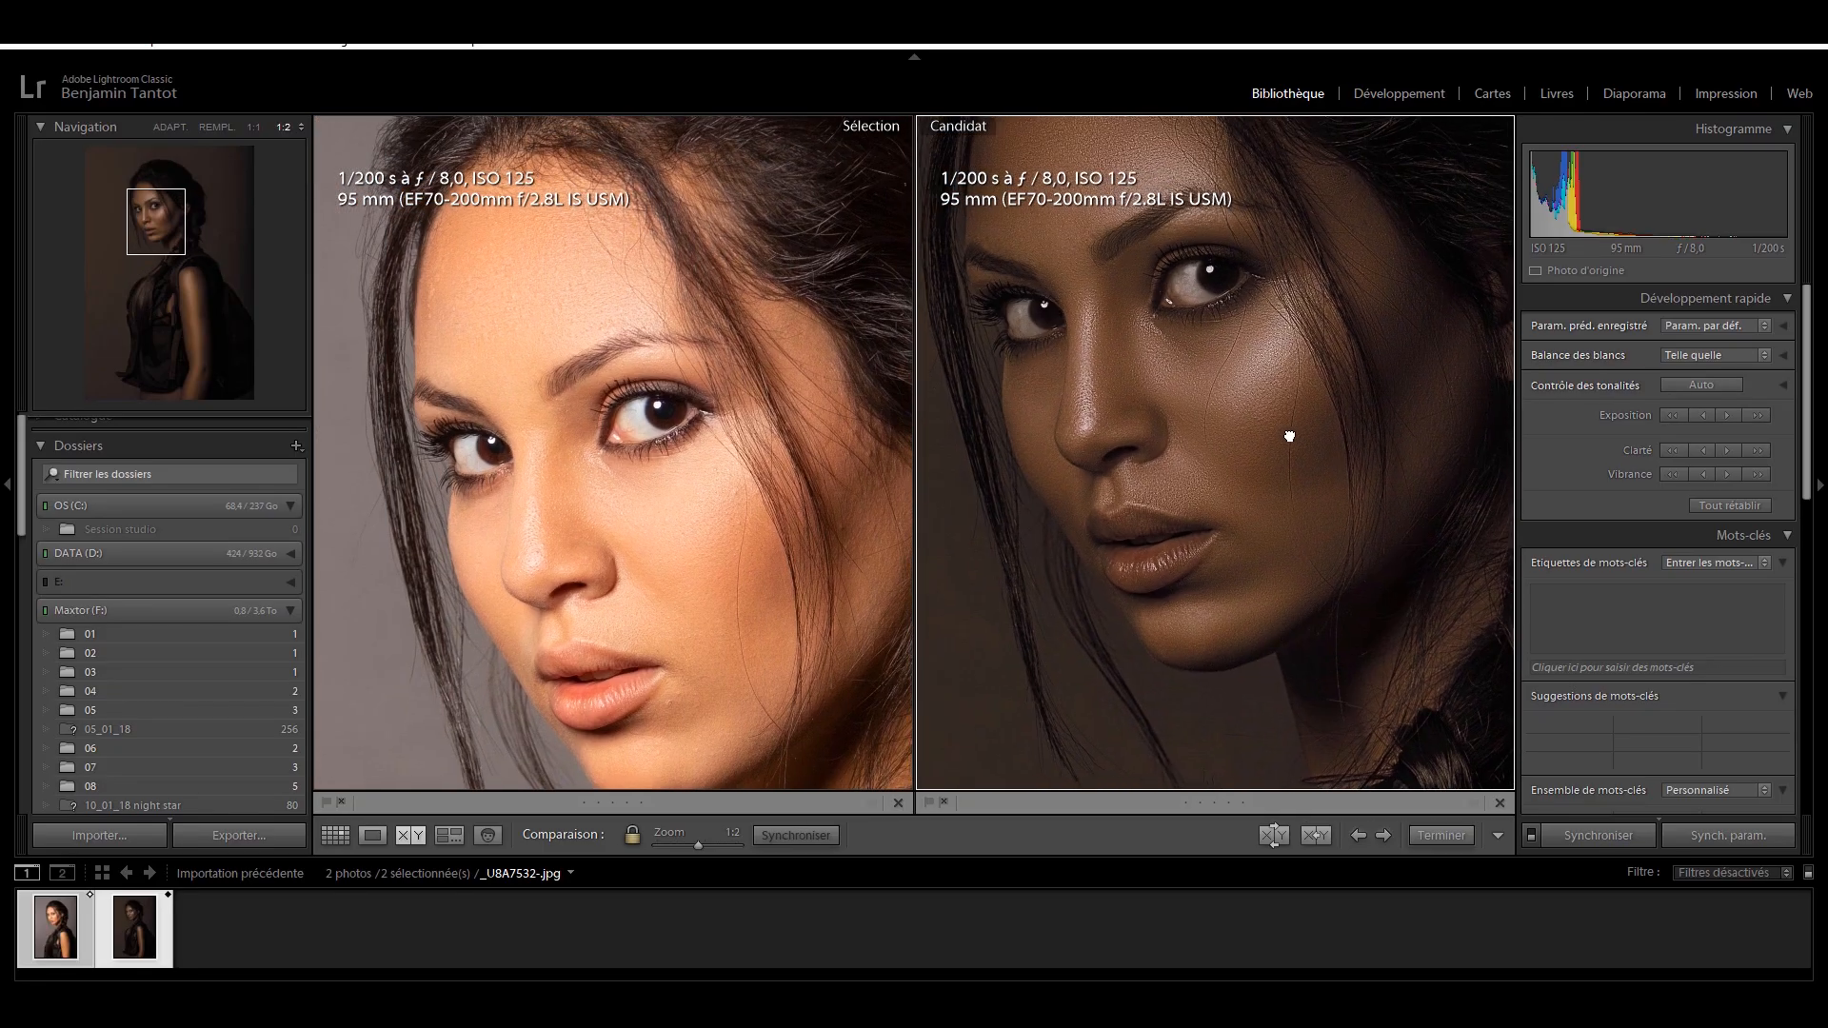
Step: Compare the bright and dark JPG versions of the portrait side by side, in full and close up on the face
{"action": "left_click", "coordinate": [1304, 419]}
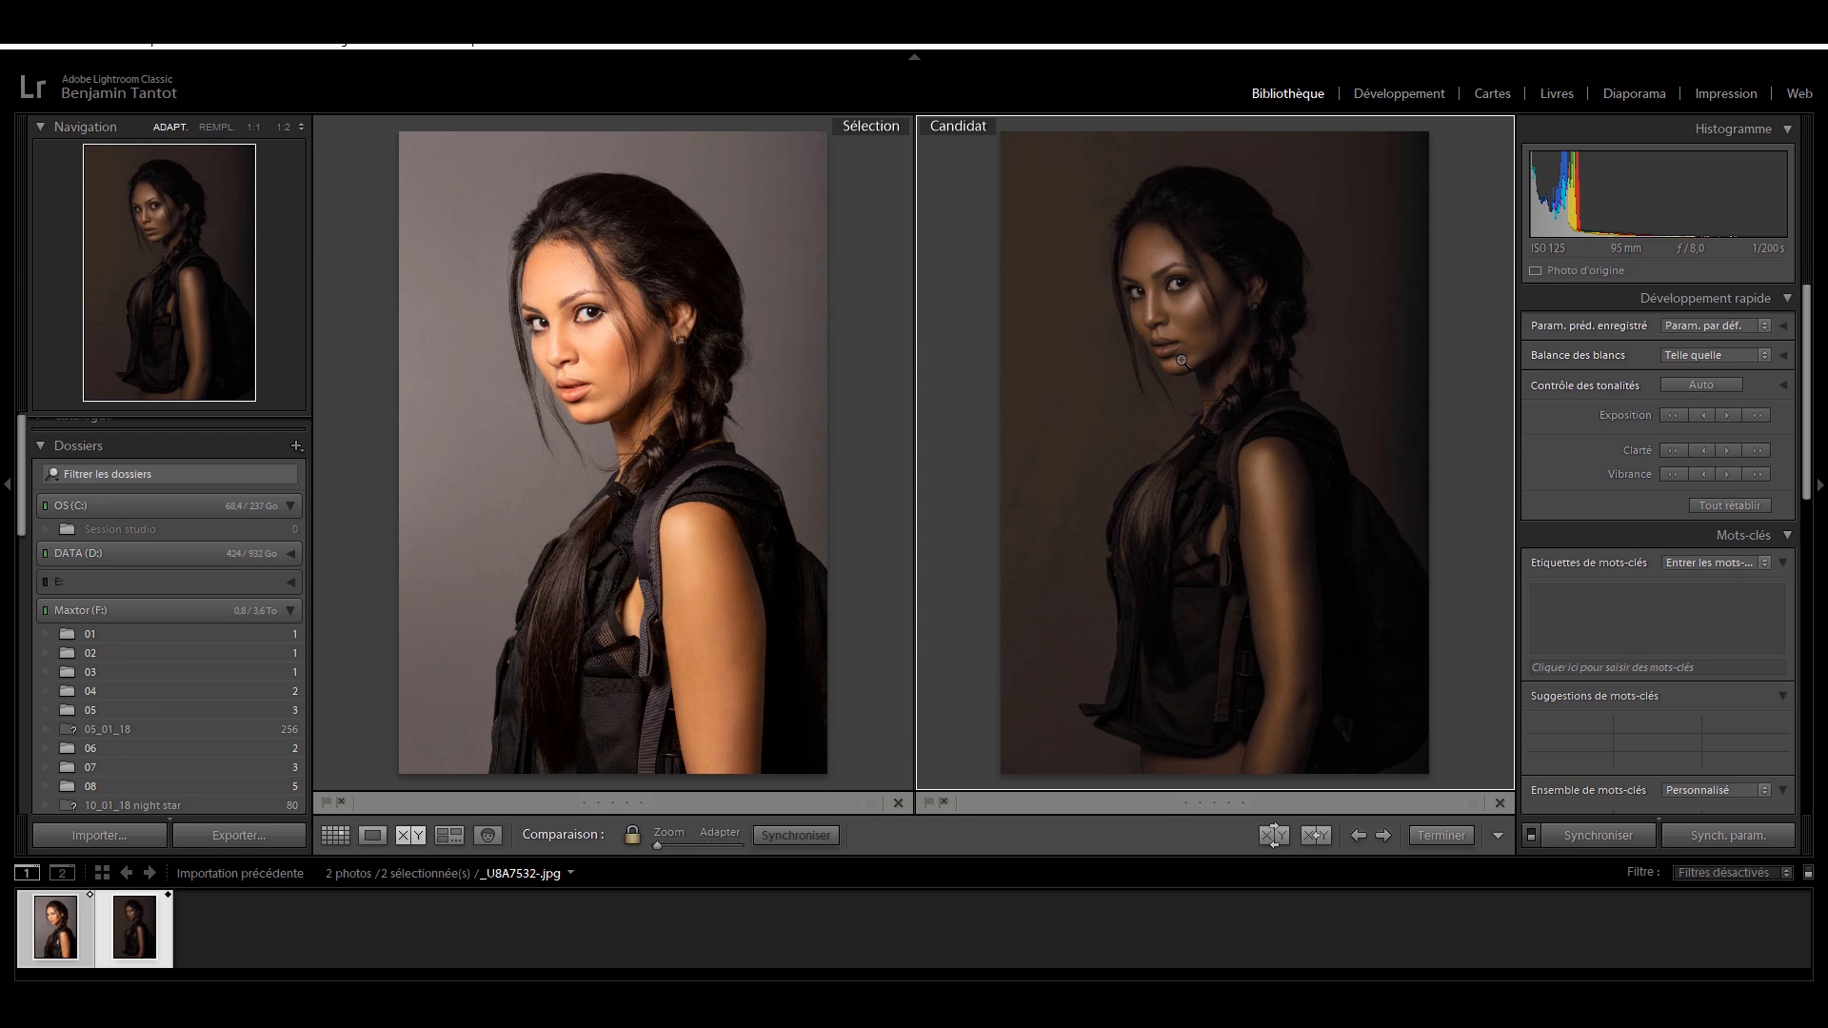
{"action": "left_click", "coordinate": [1182, 360]}
{"action": "left_click_drag", "start_coordinate": [1201, 341], "coordinate": [1303, 443]}
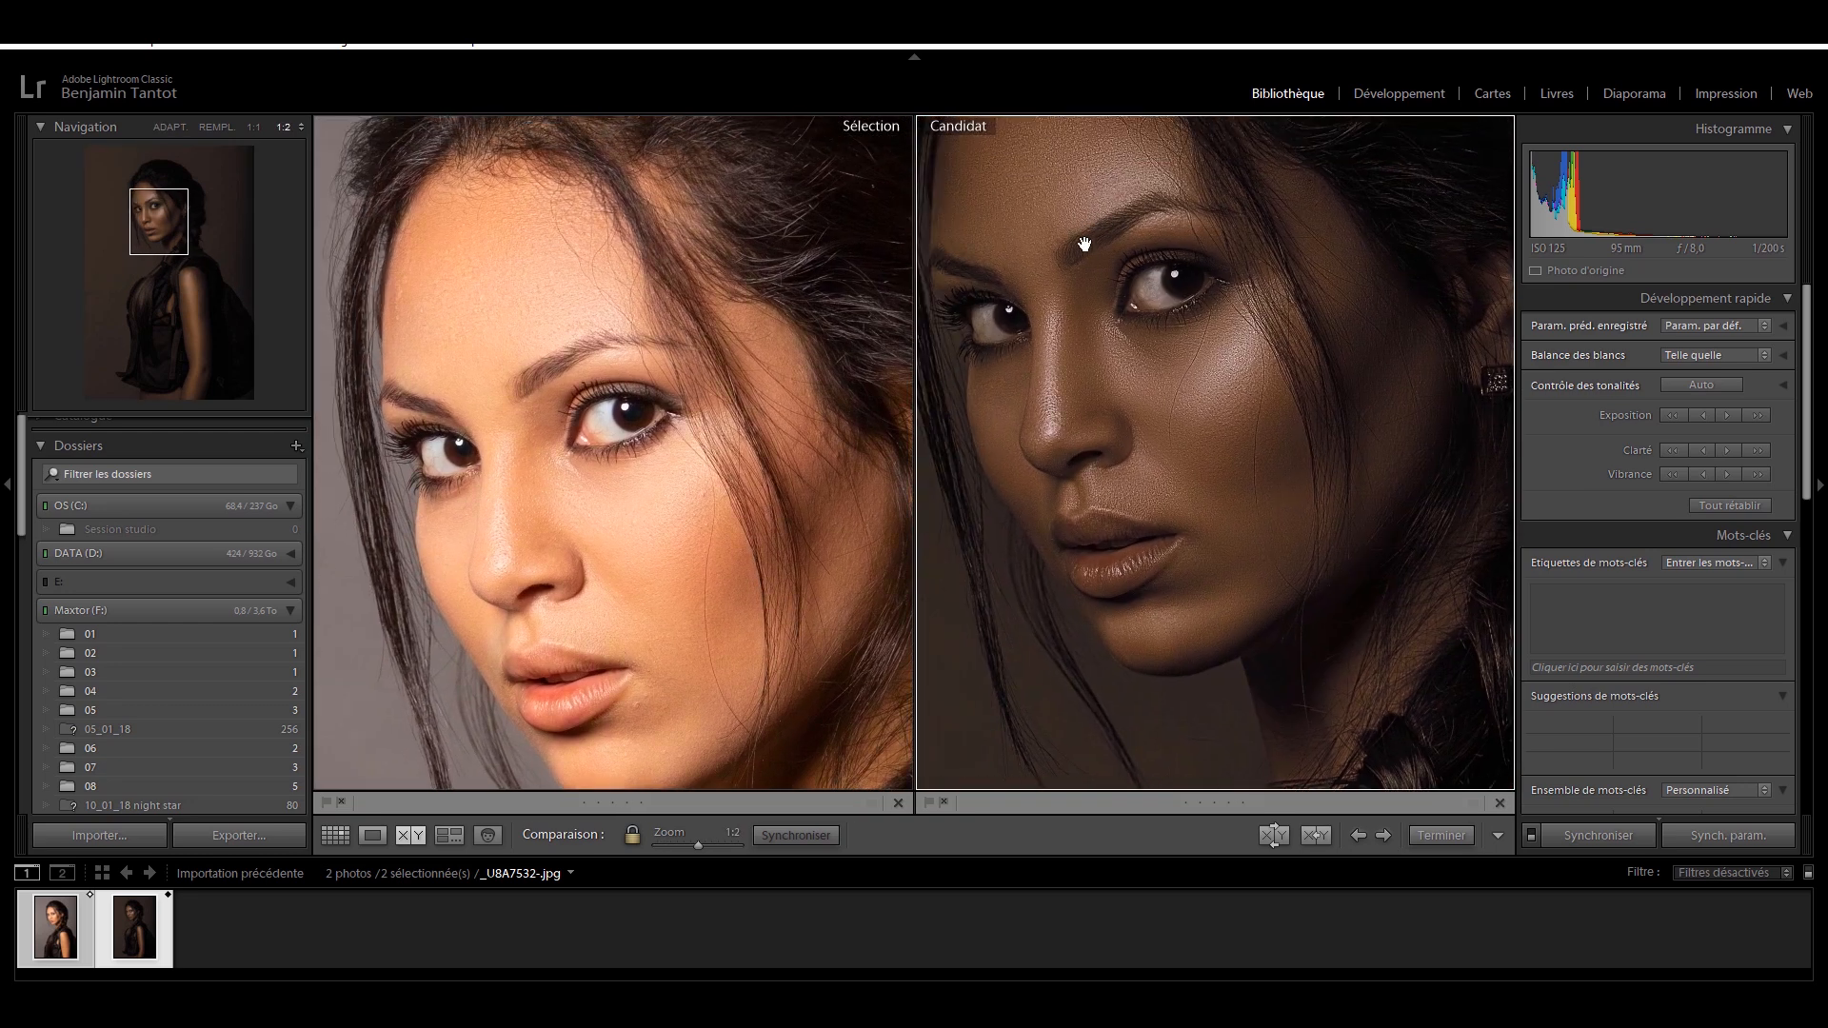
{"action": "left_click_drag", "start_coordinate": [1224, 220], "coordinate": [1247, 259]}
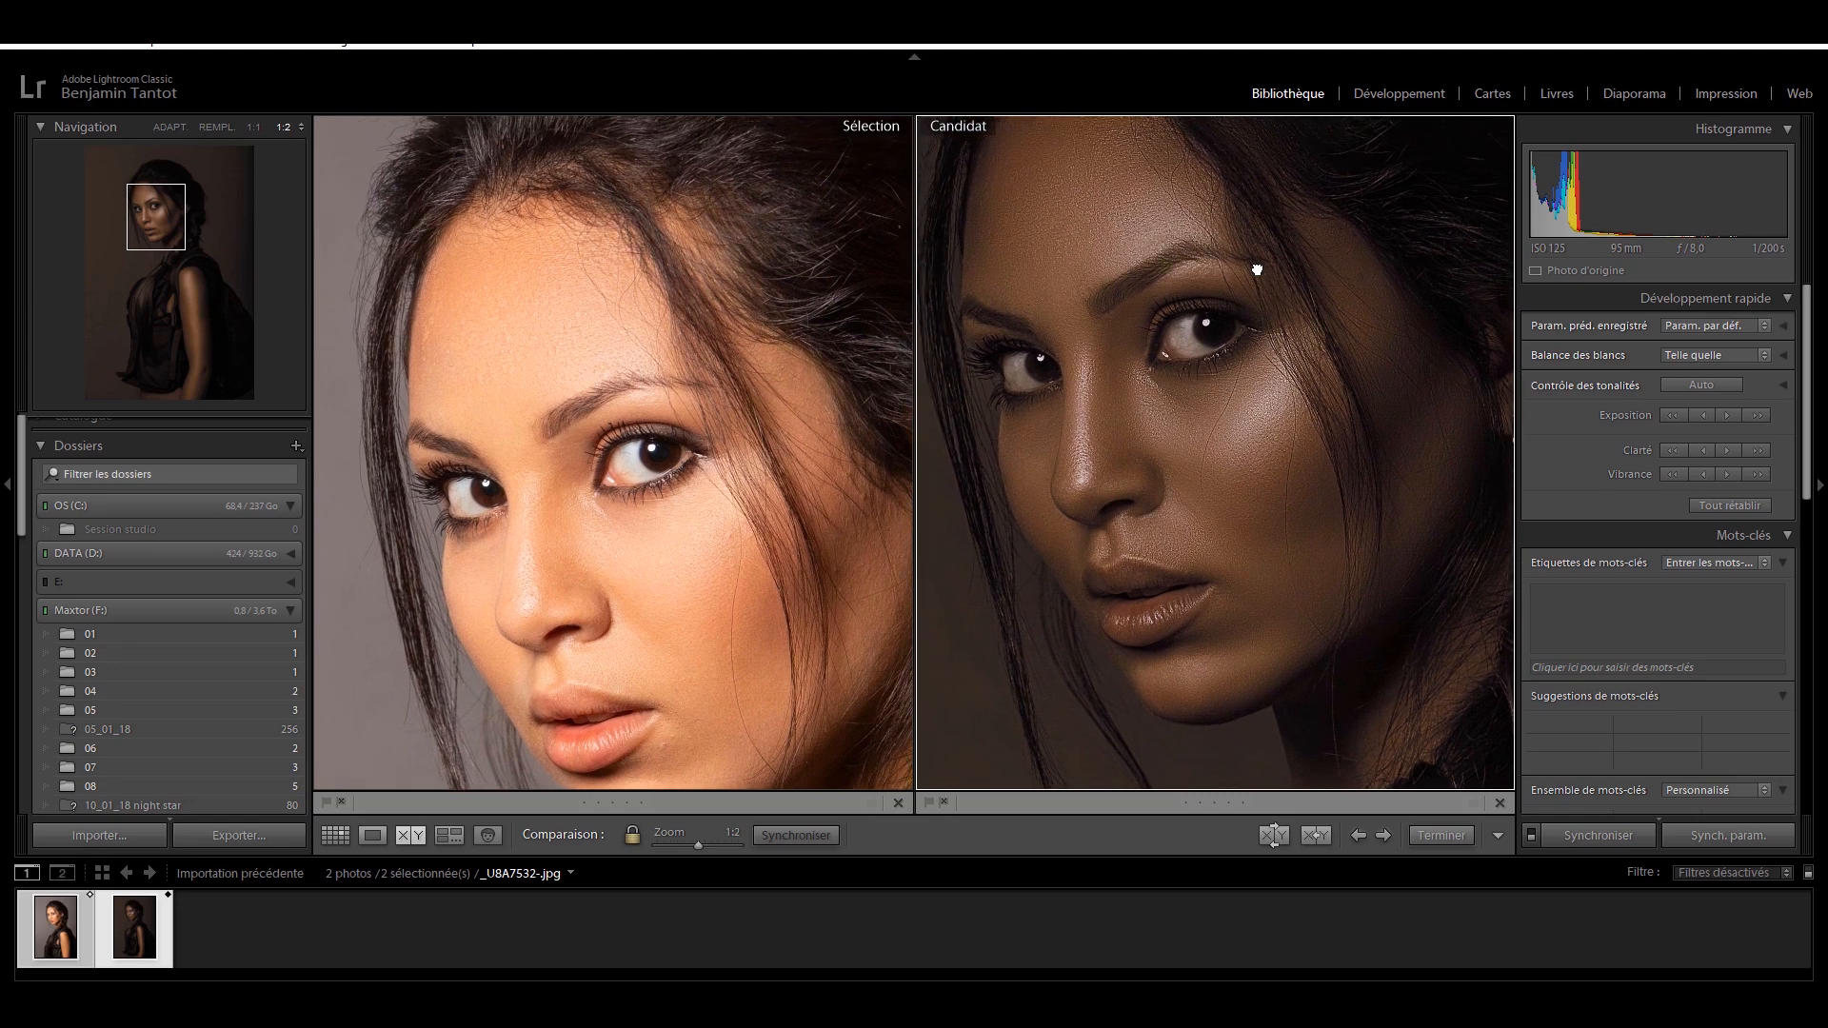
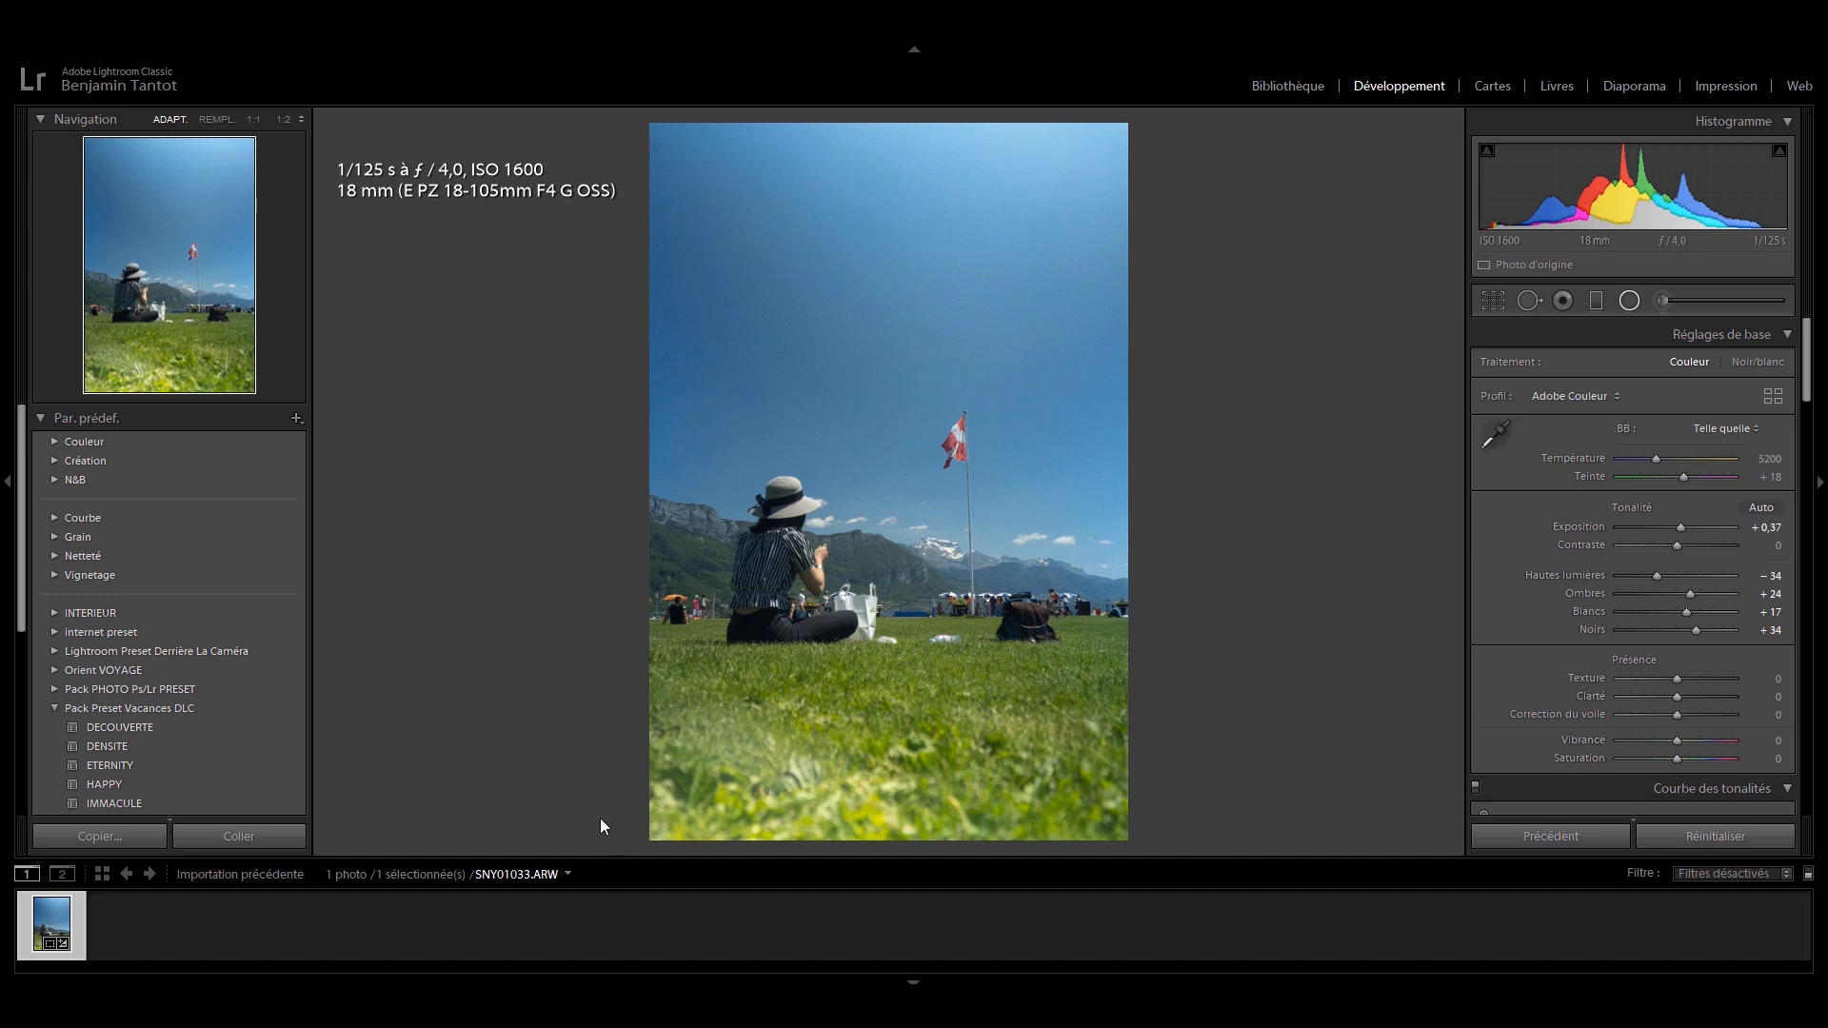
Step: Darken the lower-left corner and the foreground grass with separate radial filters, setting the grass filter to Exposition −0,23 and Hautes lumières −27
{"action": "key", "text": "shift+m"}
{"action": "left_click_drag", "start_coordinate": [607, 814], "coordinate": [885, 938]}
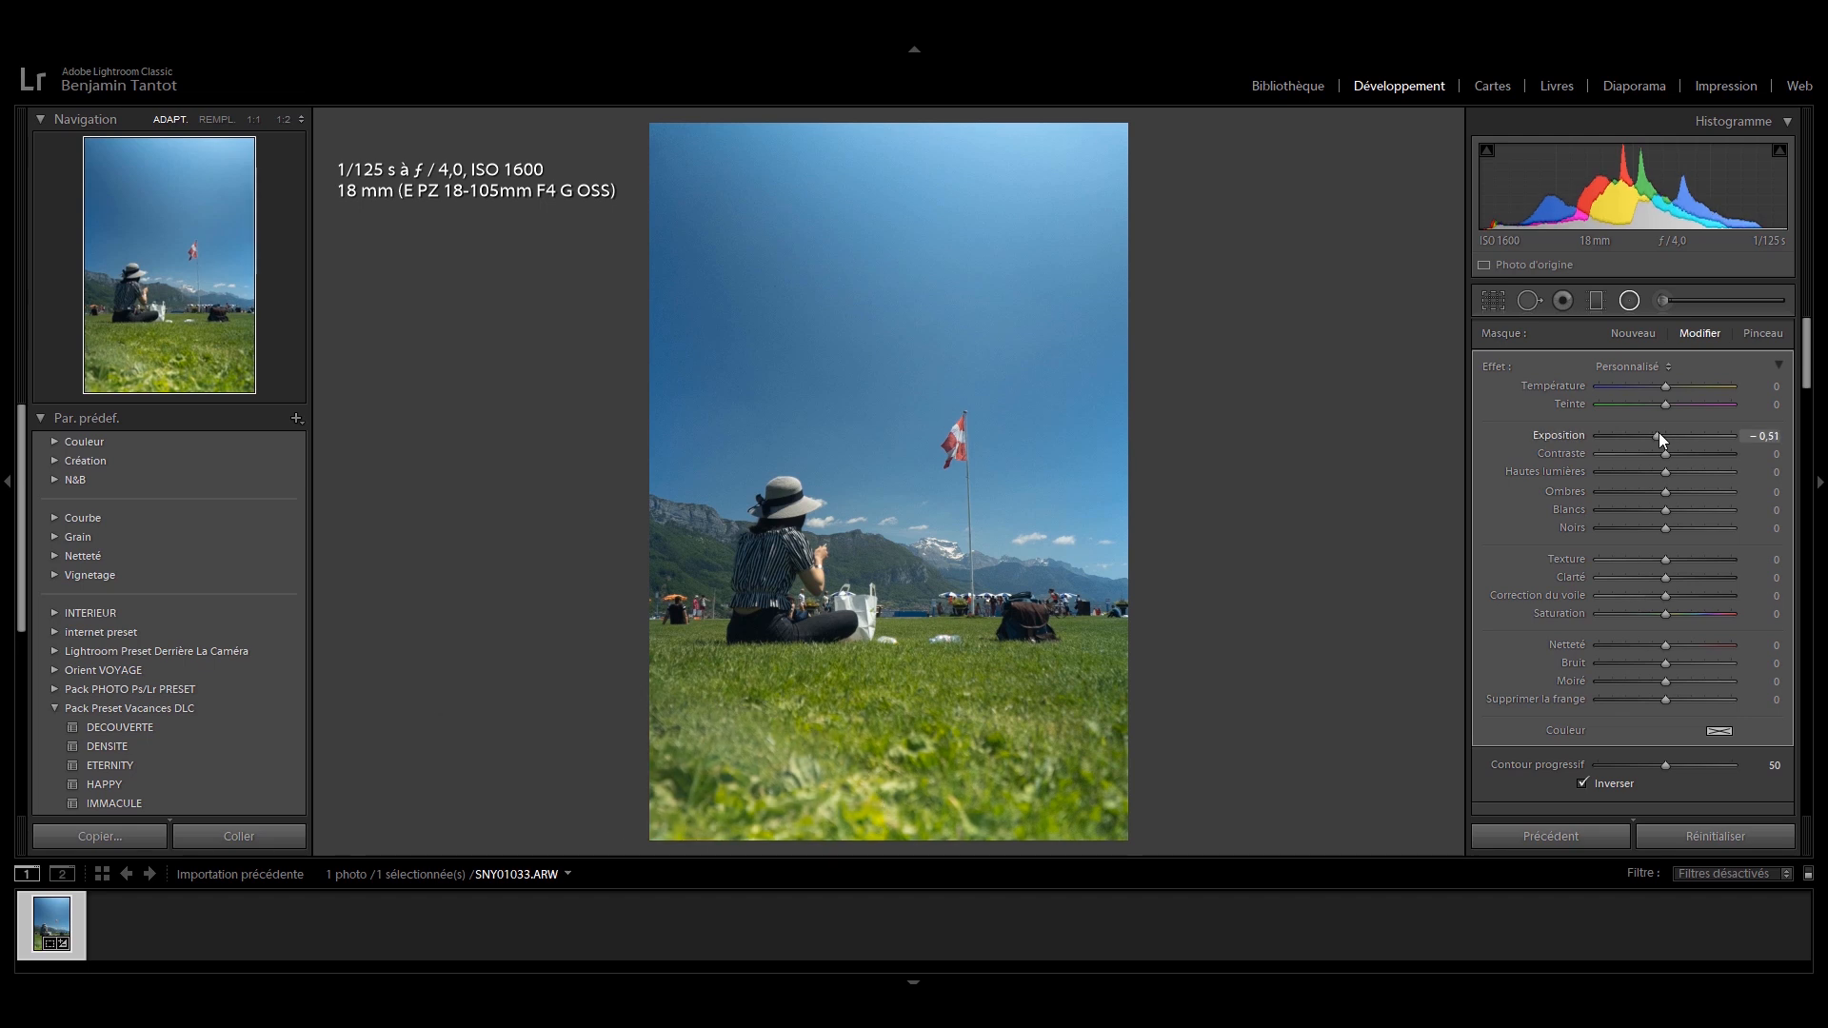
{"action": "left_click_drag", "start_coordinate": [1658, 434], "coordinate": [1653, 434]}
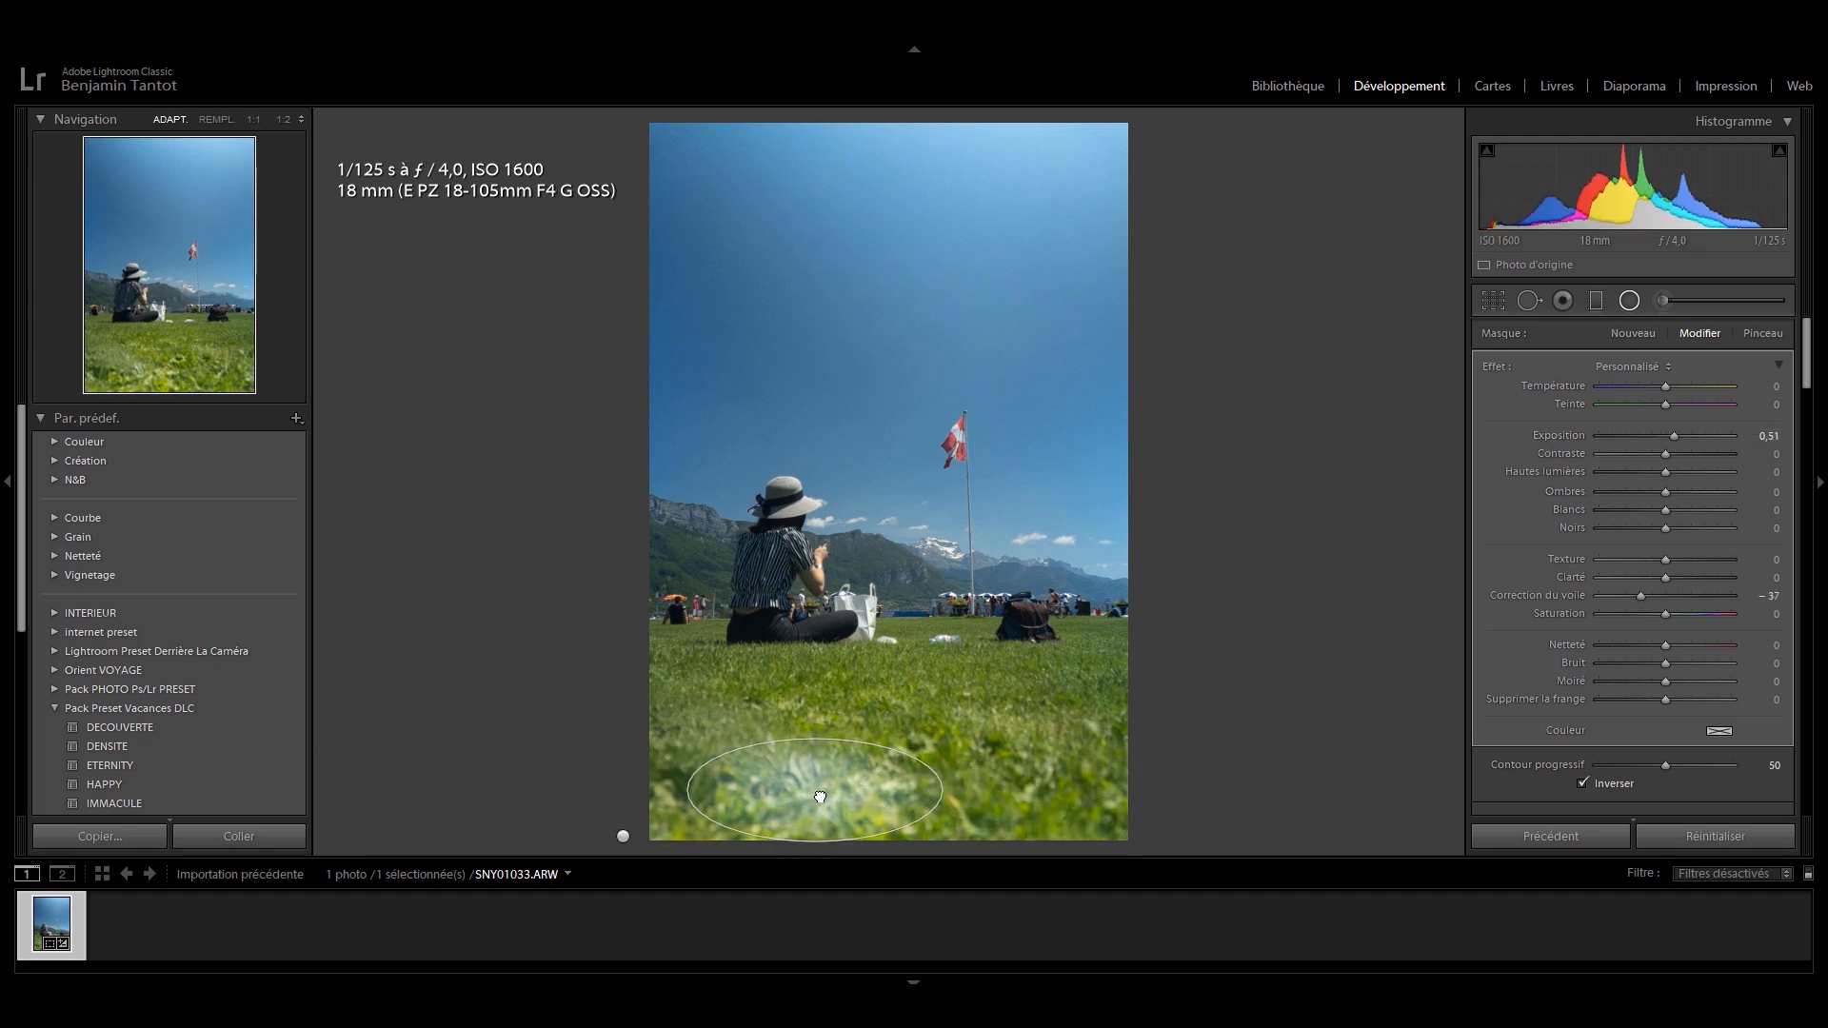
{"action": "left_click_drag", "start_coordinate": [1661, 432], "coordinate": [1646, 471]}
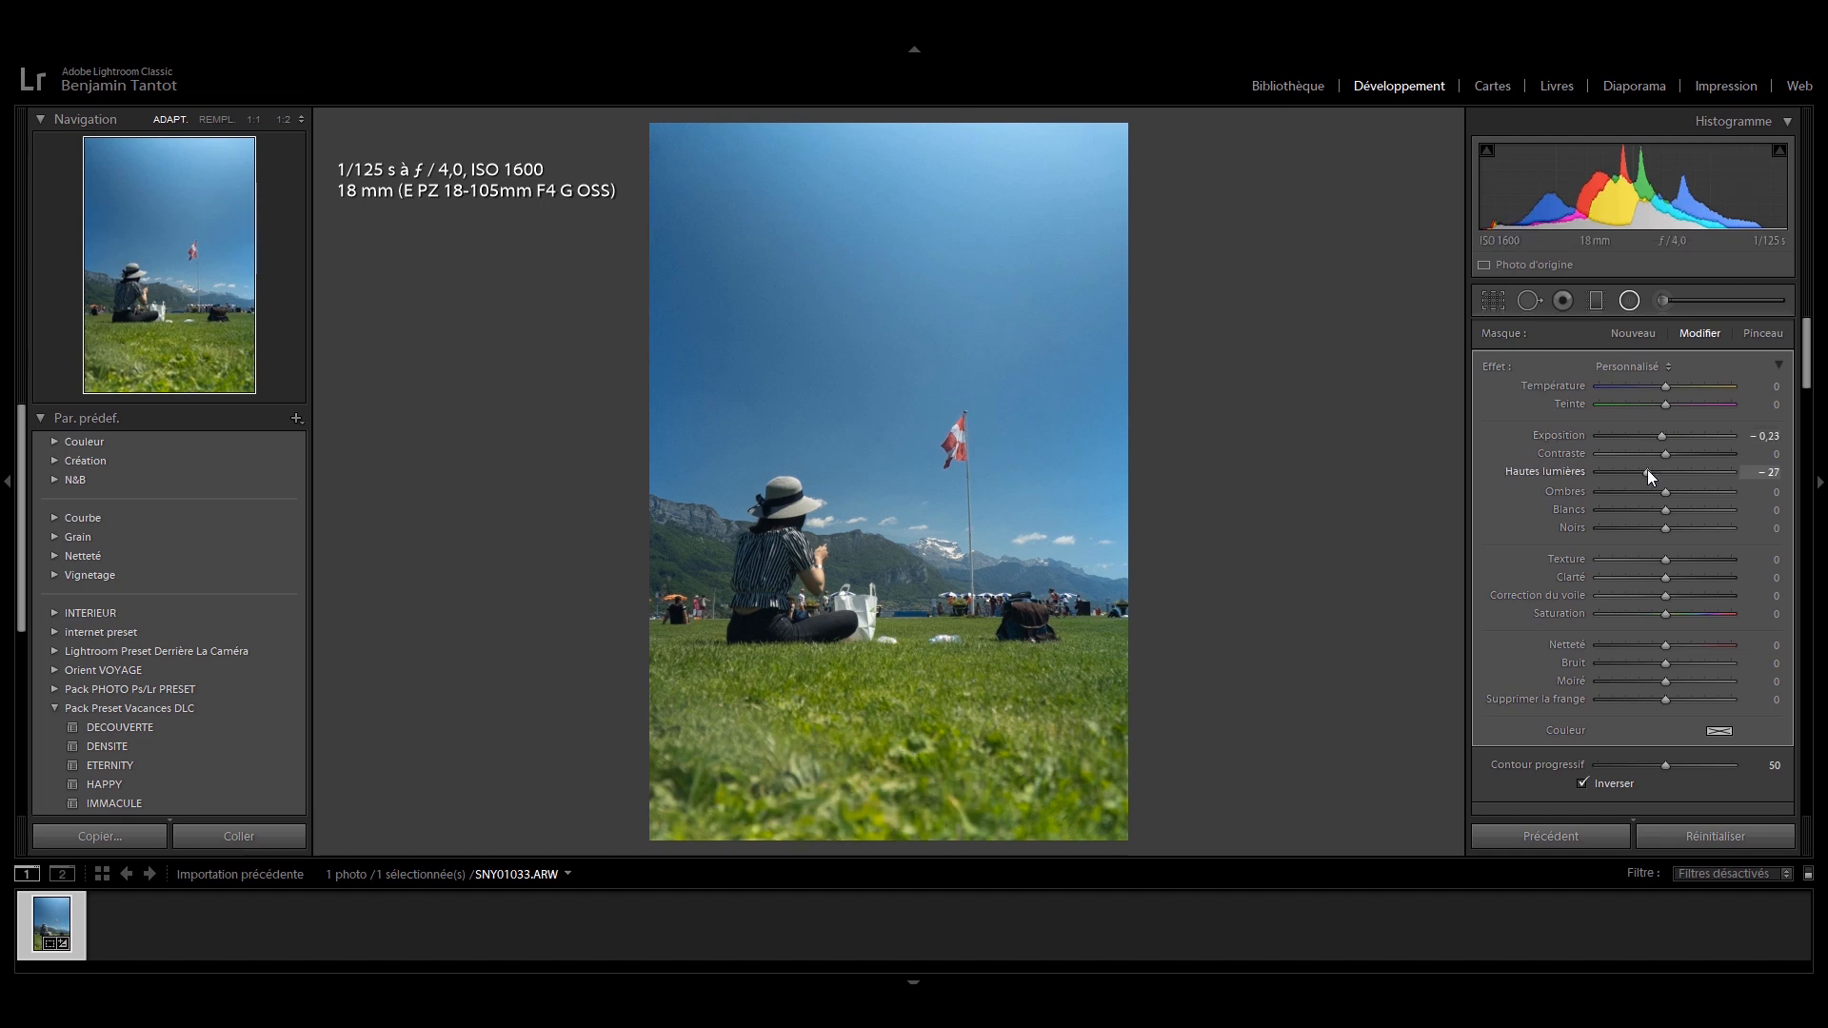
Step: Draw a radial filter over the upper sky and reset its Correction du voile and Exposition to 0
{"action": "mouse_move", "coordinate": [1268, 184]}
{"action": "left_mouse_down"}
{"action": "mouse_move", "coordinate": [1330, 180]}
{"action": "mouse_move", "coordinate": [951, 159]}
{"action": "mouse_move", "coordinate": [1286, 161]}
{"action": "left_mouse_up"}
{"action": "left_click", "coordinate": [1764, 595]}
{"action": "type", "text": "0"}
{"action": "key", "text": "Return"}
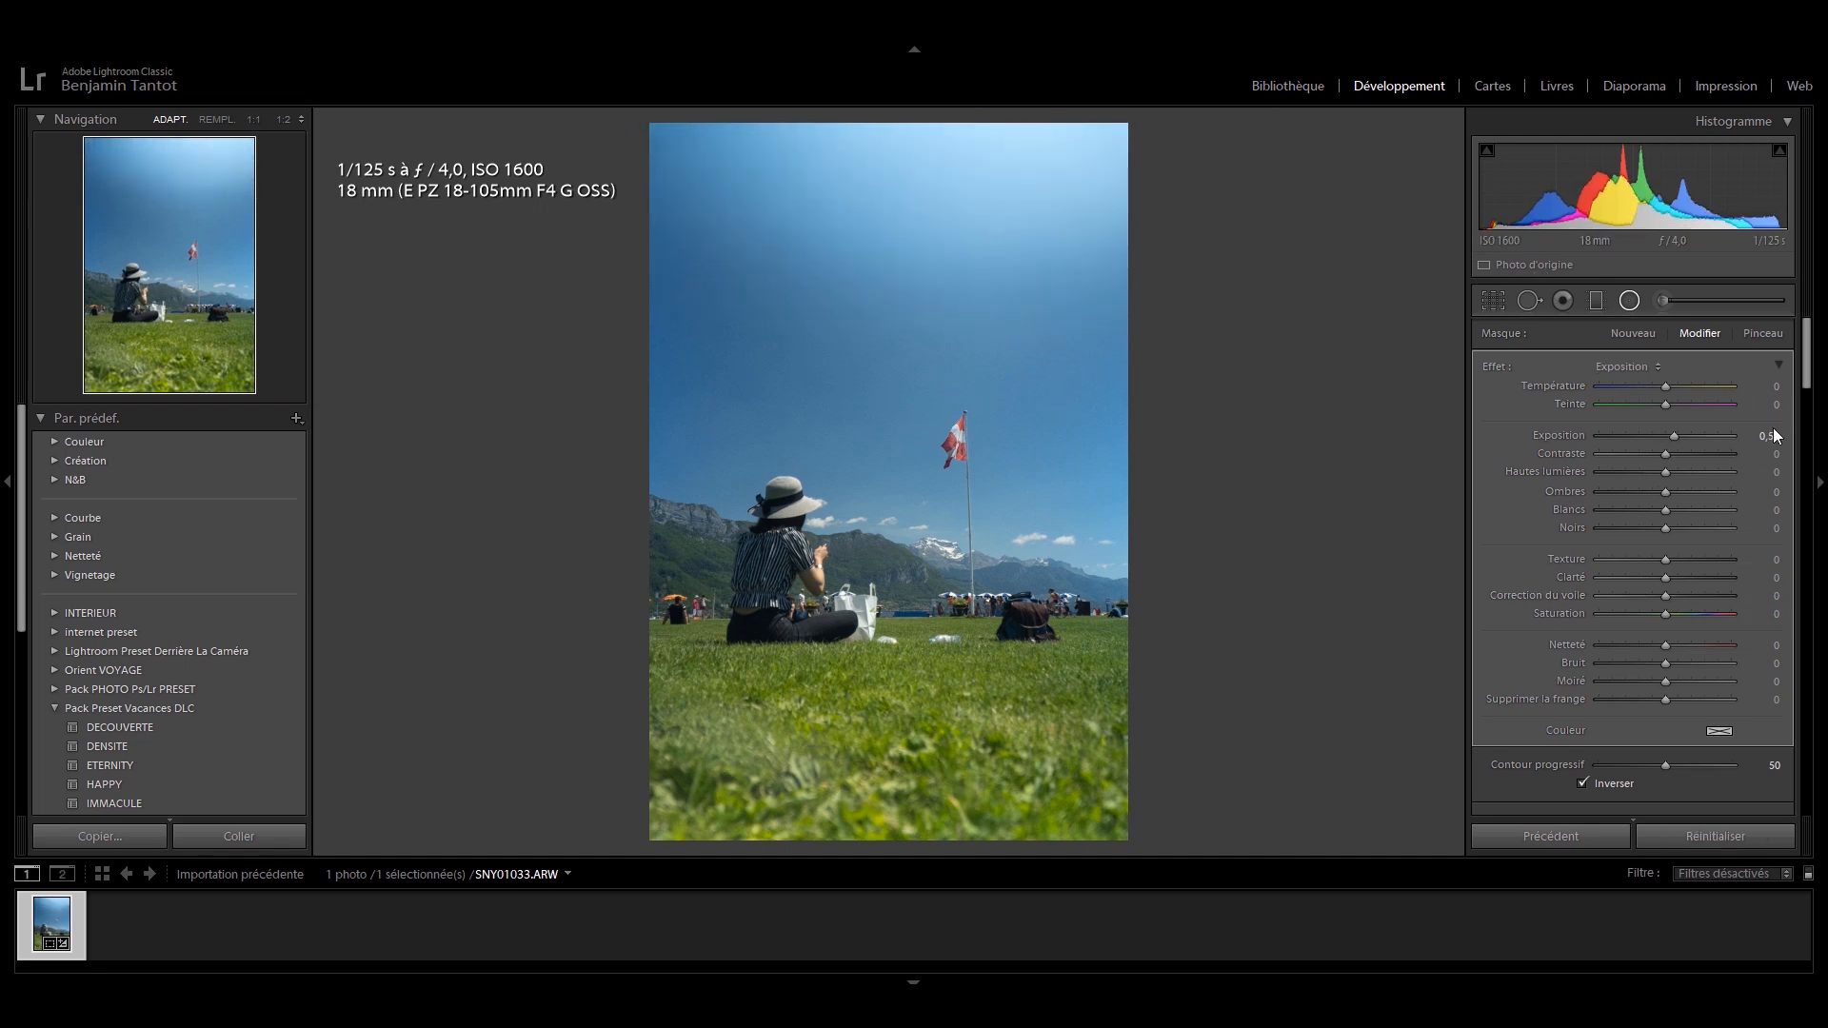
{"action": "left_click", "coordinate": [1769, 435]}
{"action": "type", "text": "0"}
{"action": "key", "text": "Return"}
Step: Set the sky filter to Exposition −0,91 and Contour progressif 93, and reposition it over the photo's upper edge toward the right
{"action": "left_click_drag", "start_coordinate": [1661, 436], "coordinate": [1655, 436]}
{"action": "left_click_drag", "start_coordinate": [951, 159], "coordinate": [975, 93]}
{"action": "left_click_drag", "start_coordinate": [1656, 436], "coordinate": [1652, 437]}
{"action": "left_click", "coordinate": [1723, 765]}
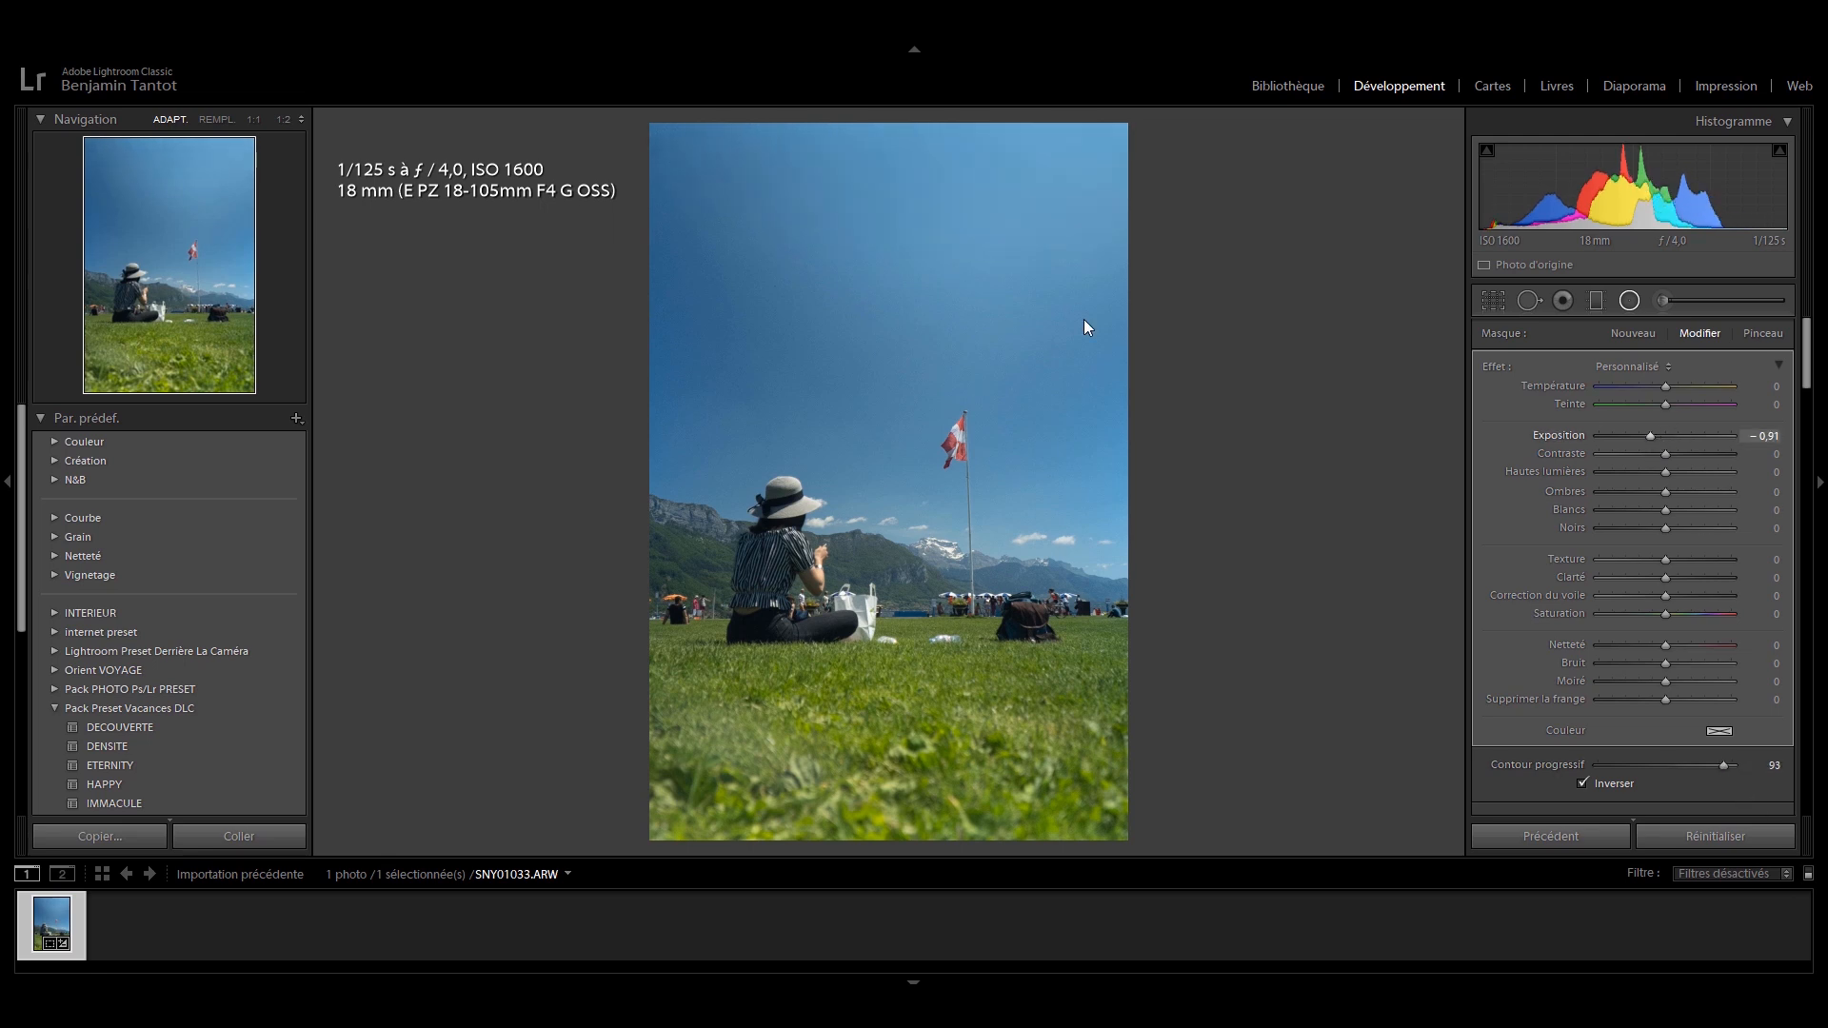
{"action": "left_click_drag", "start_coordinate": [633, 113], "coordinate": [695, 121]}
{"action": "left_click_drag", "start_coordinate": [978, 112], "coordinate": [1012, 112]}
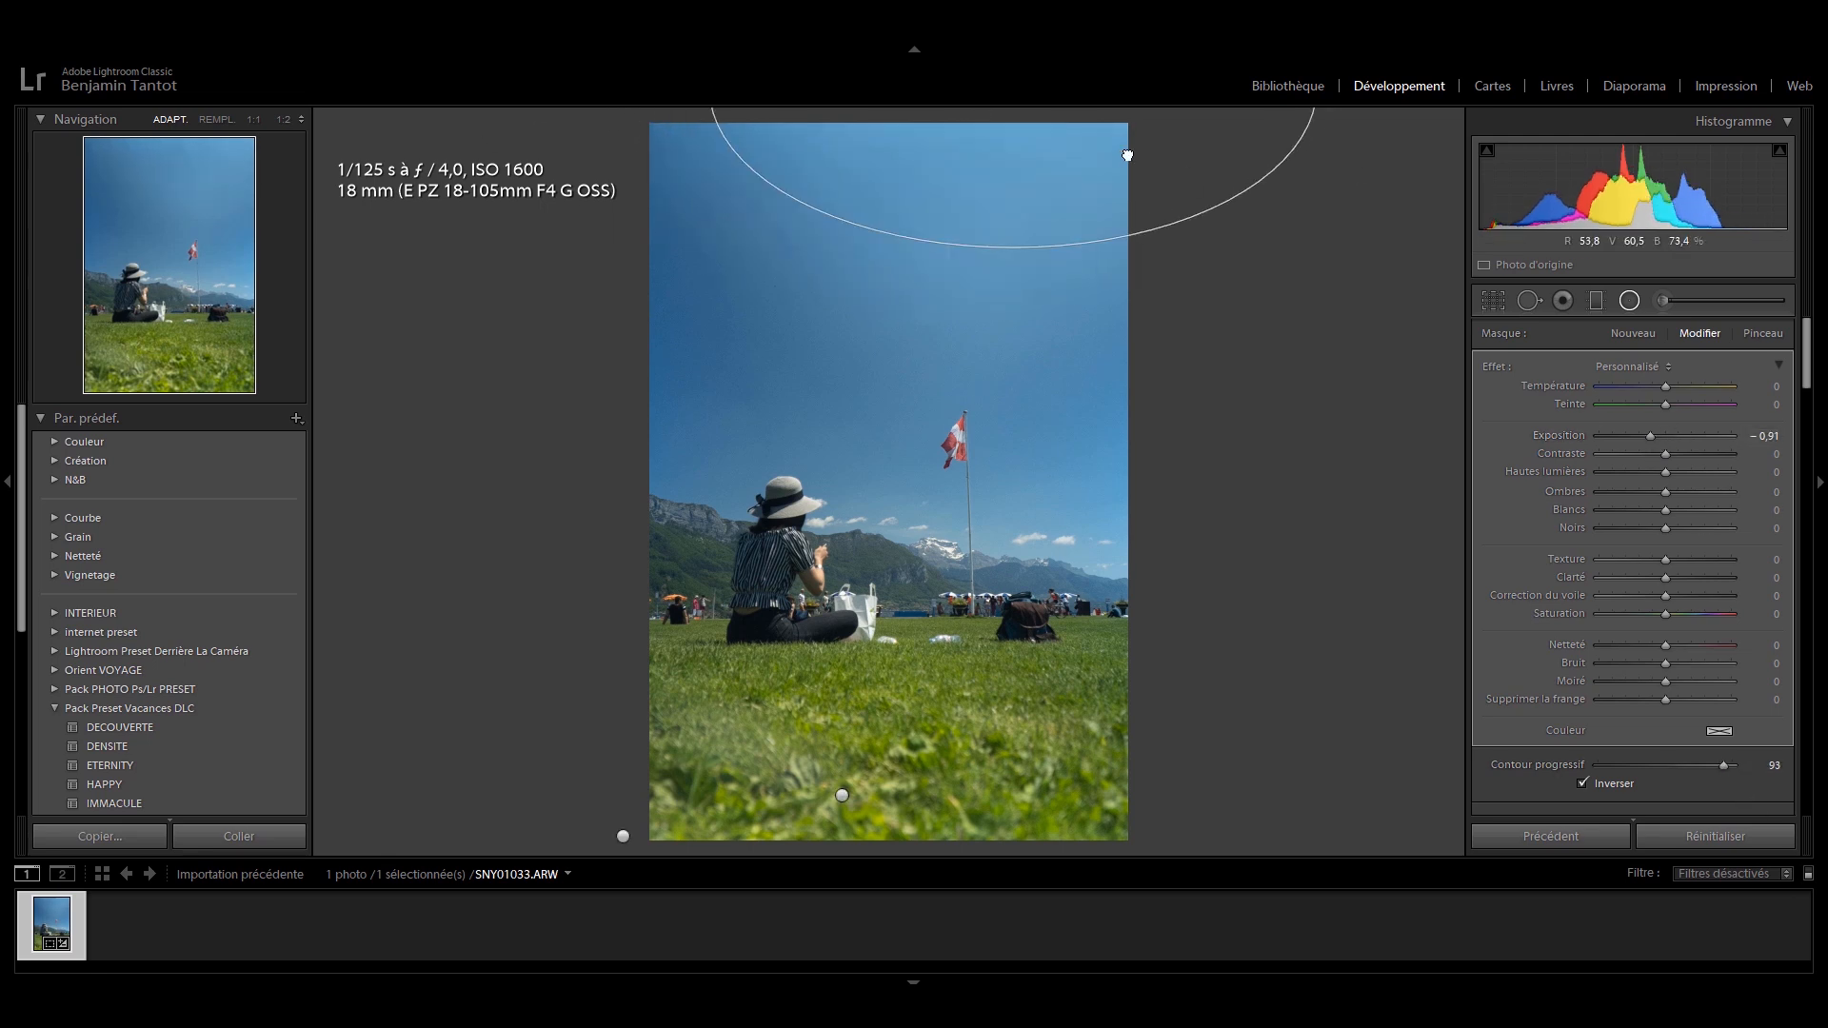
{"action": "left_click", "coordinate": [1636, 305]}
Step: Compare the lakeside photo repeatedly with its before state
{"action": "key", "text": "backslash"}
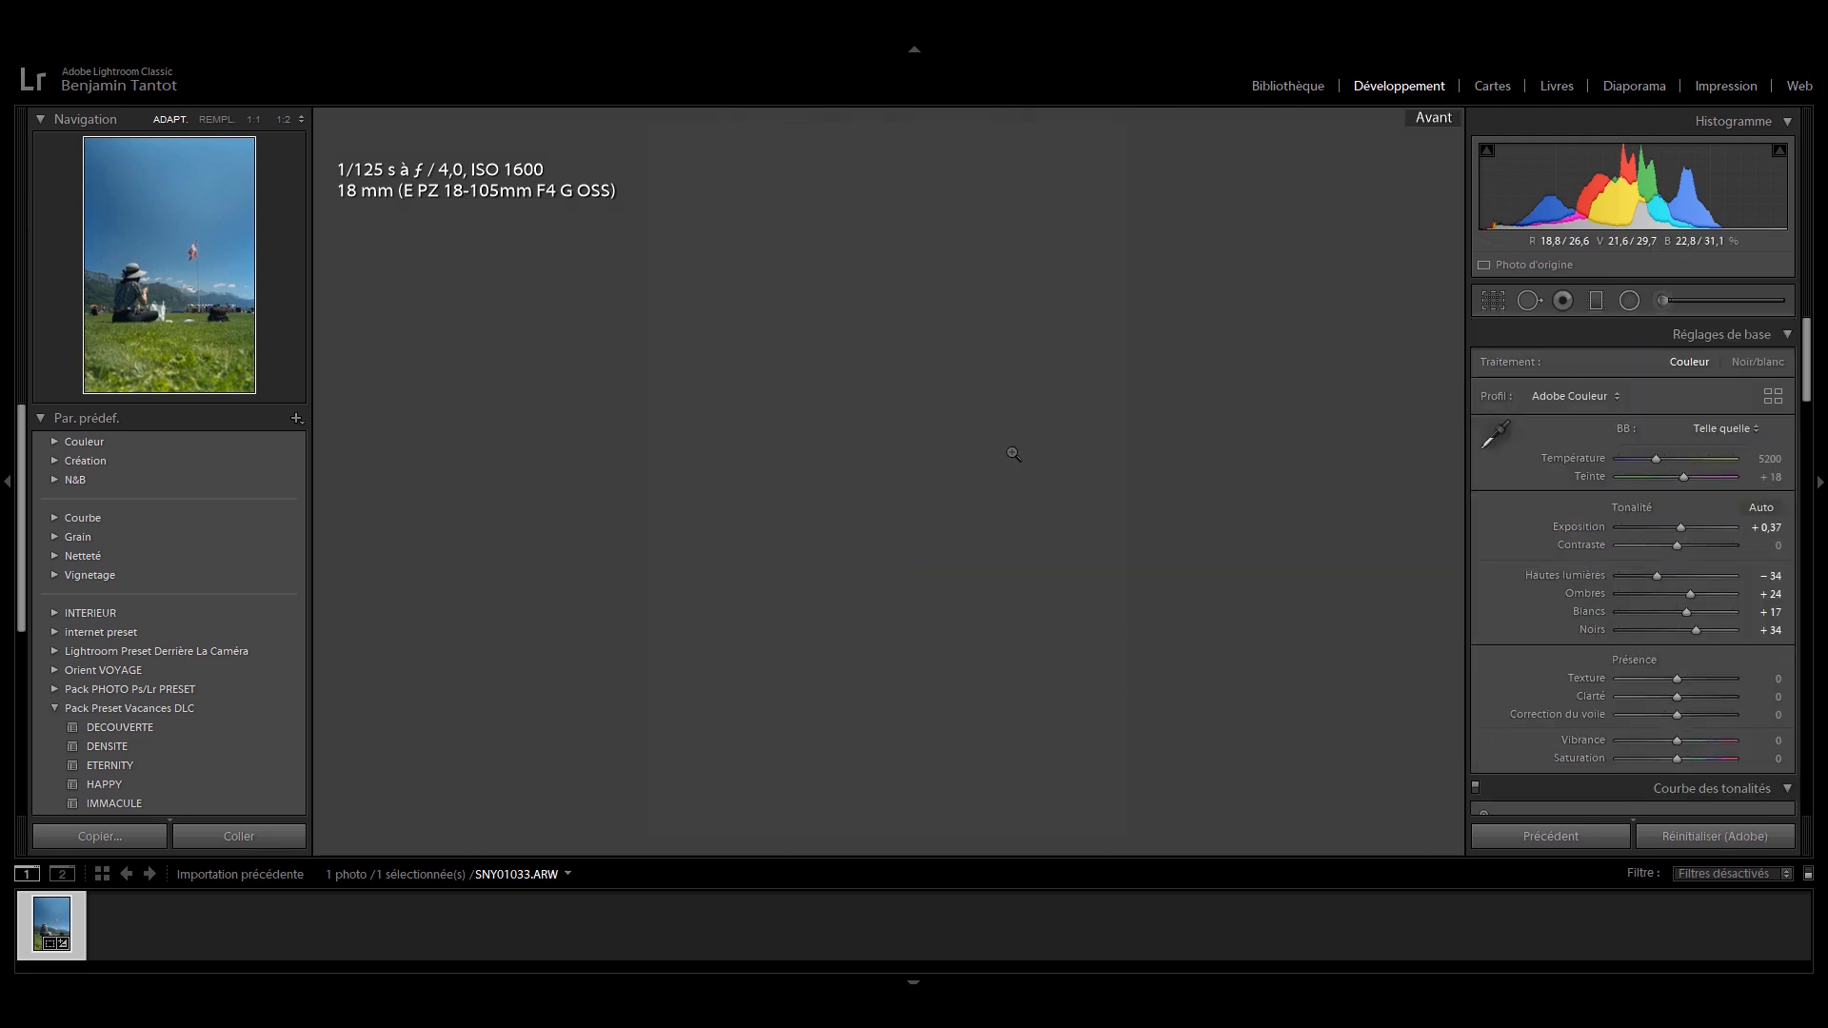
{"action": "key", "text": "backslash"}
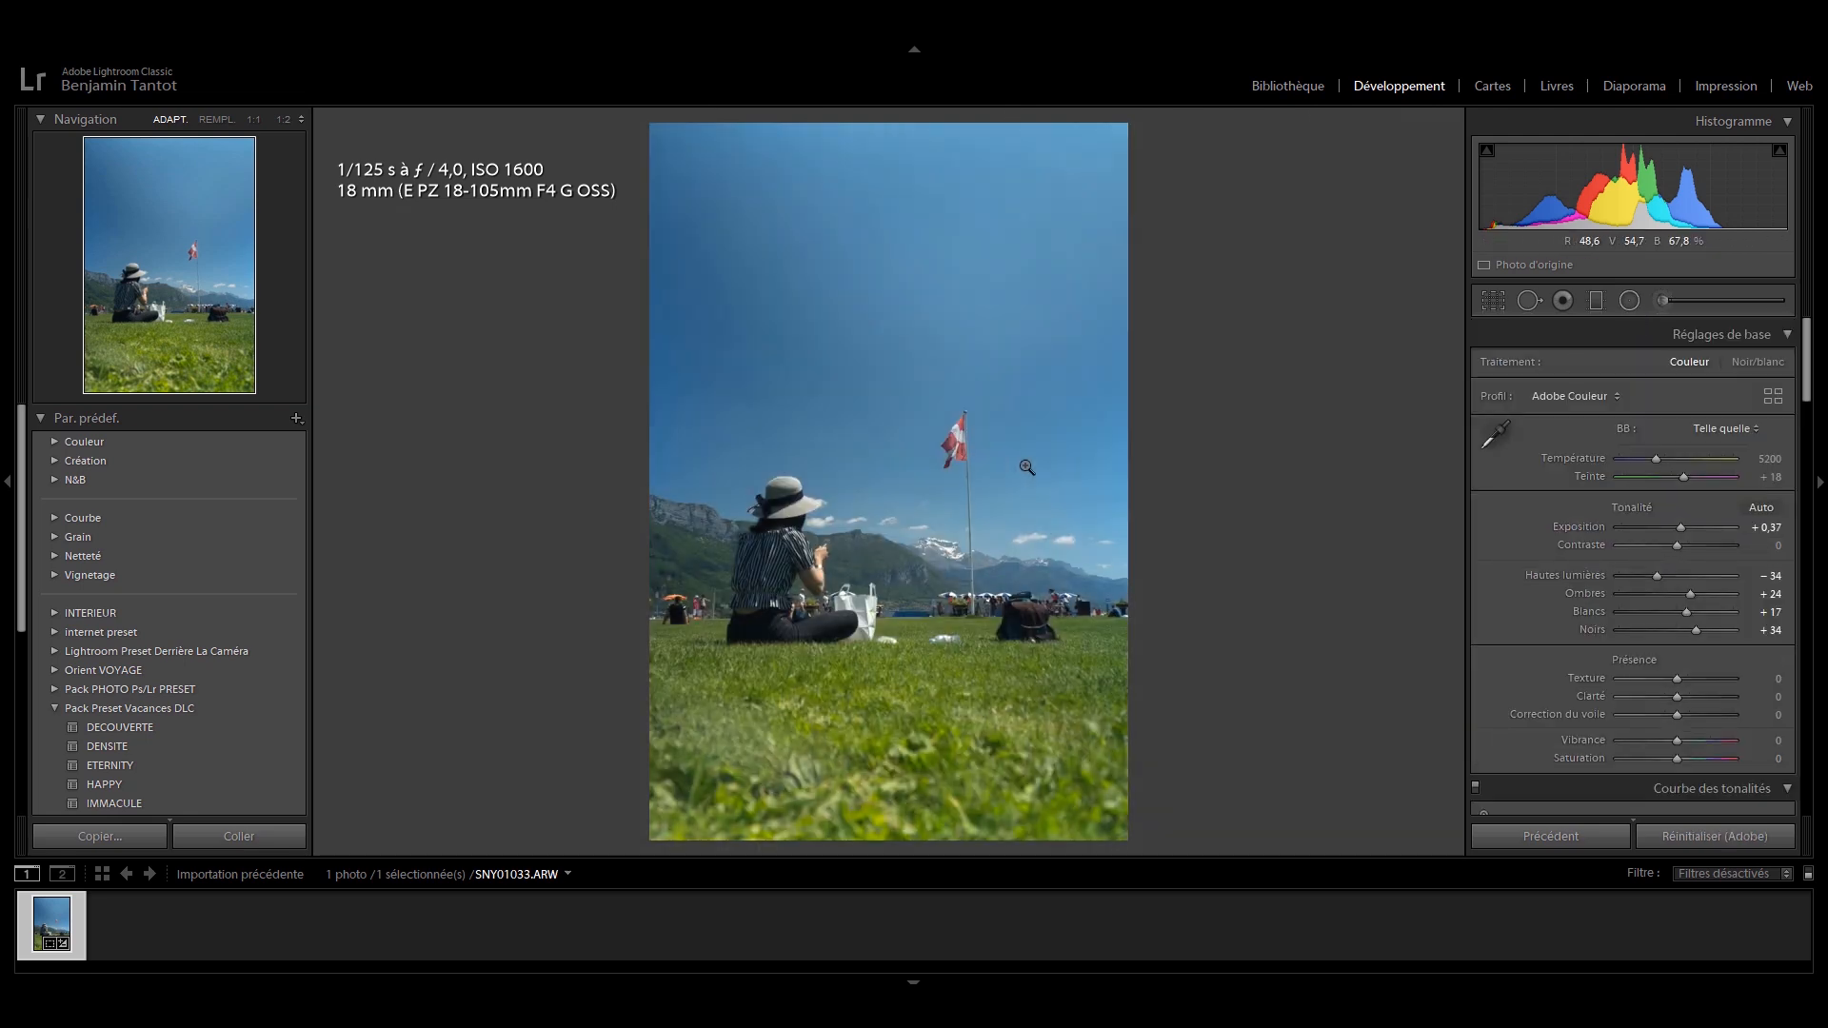
{"action": "key", "text": "backslash"}
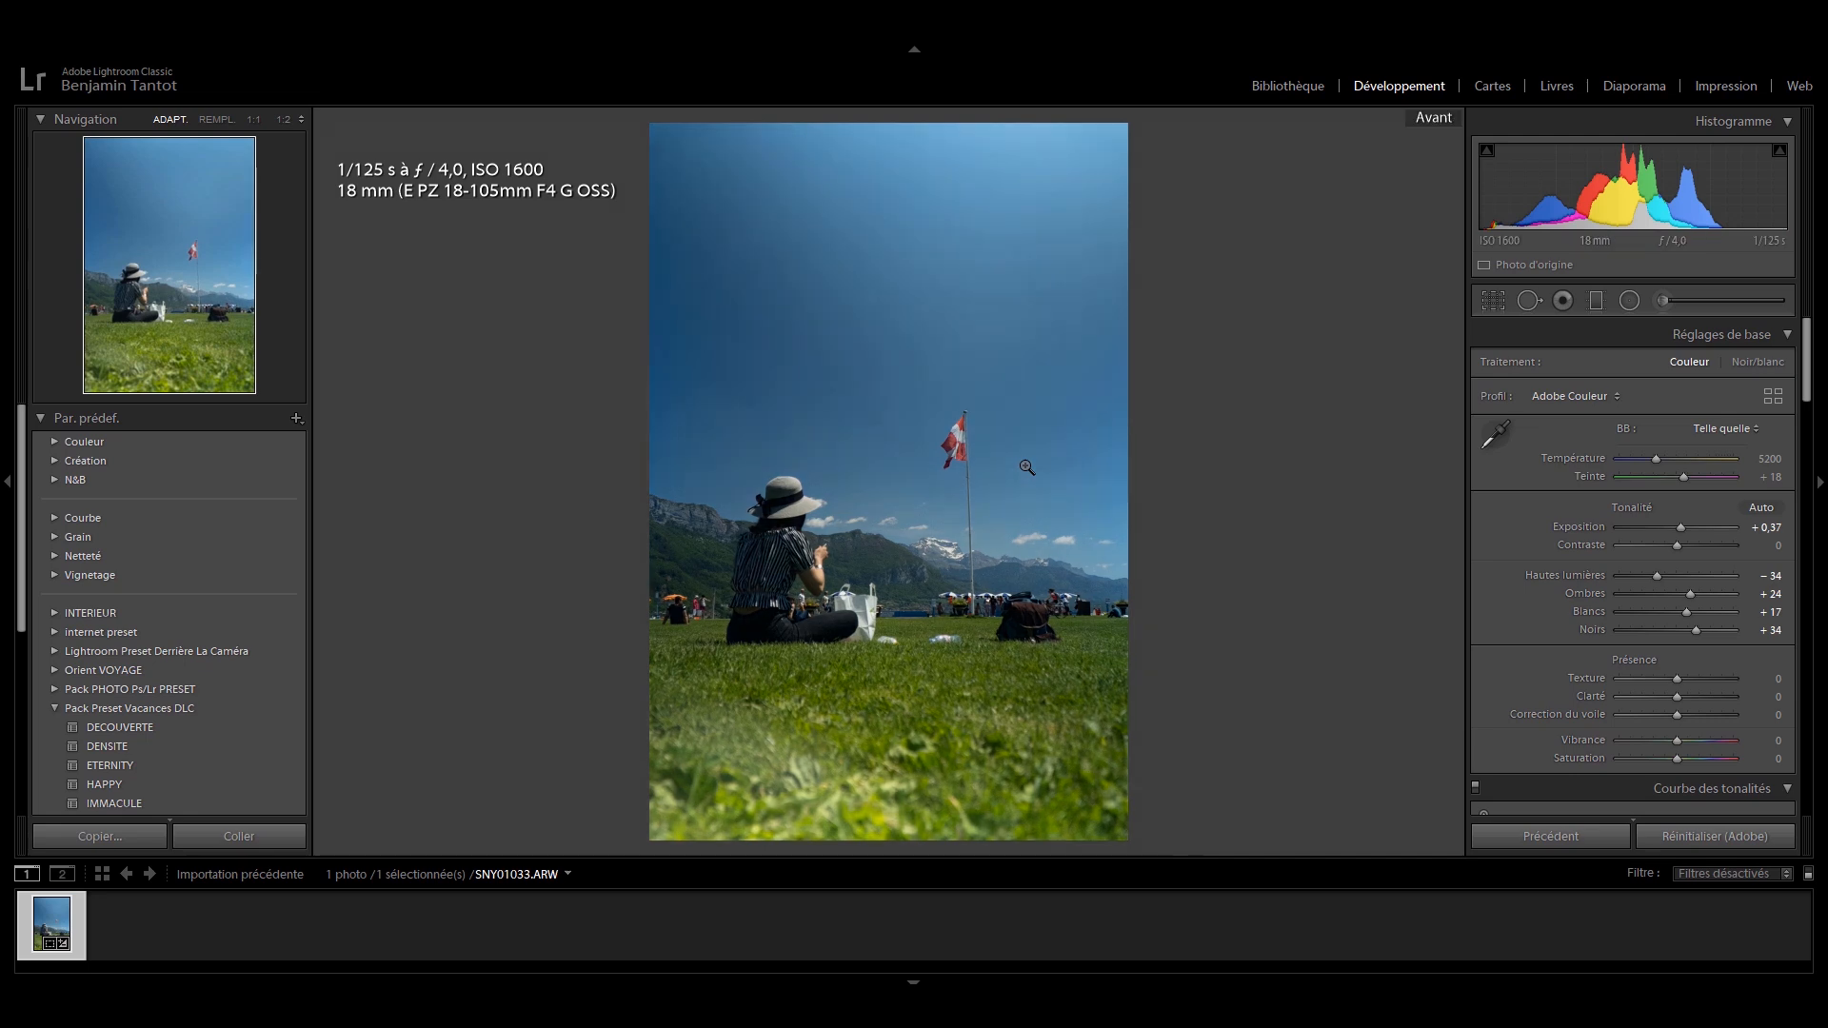
{"action": "key", "text": "backslash"}
{"action": "key", "text": "backslash"}
{"action": "key", "text": "backslash"}
{"action": "key", "text": "backslash"}
{"action": "key", "text": "backslash"}
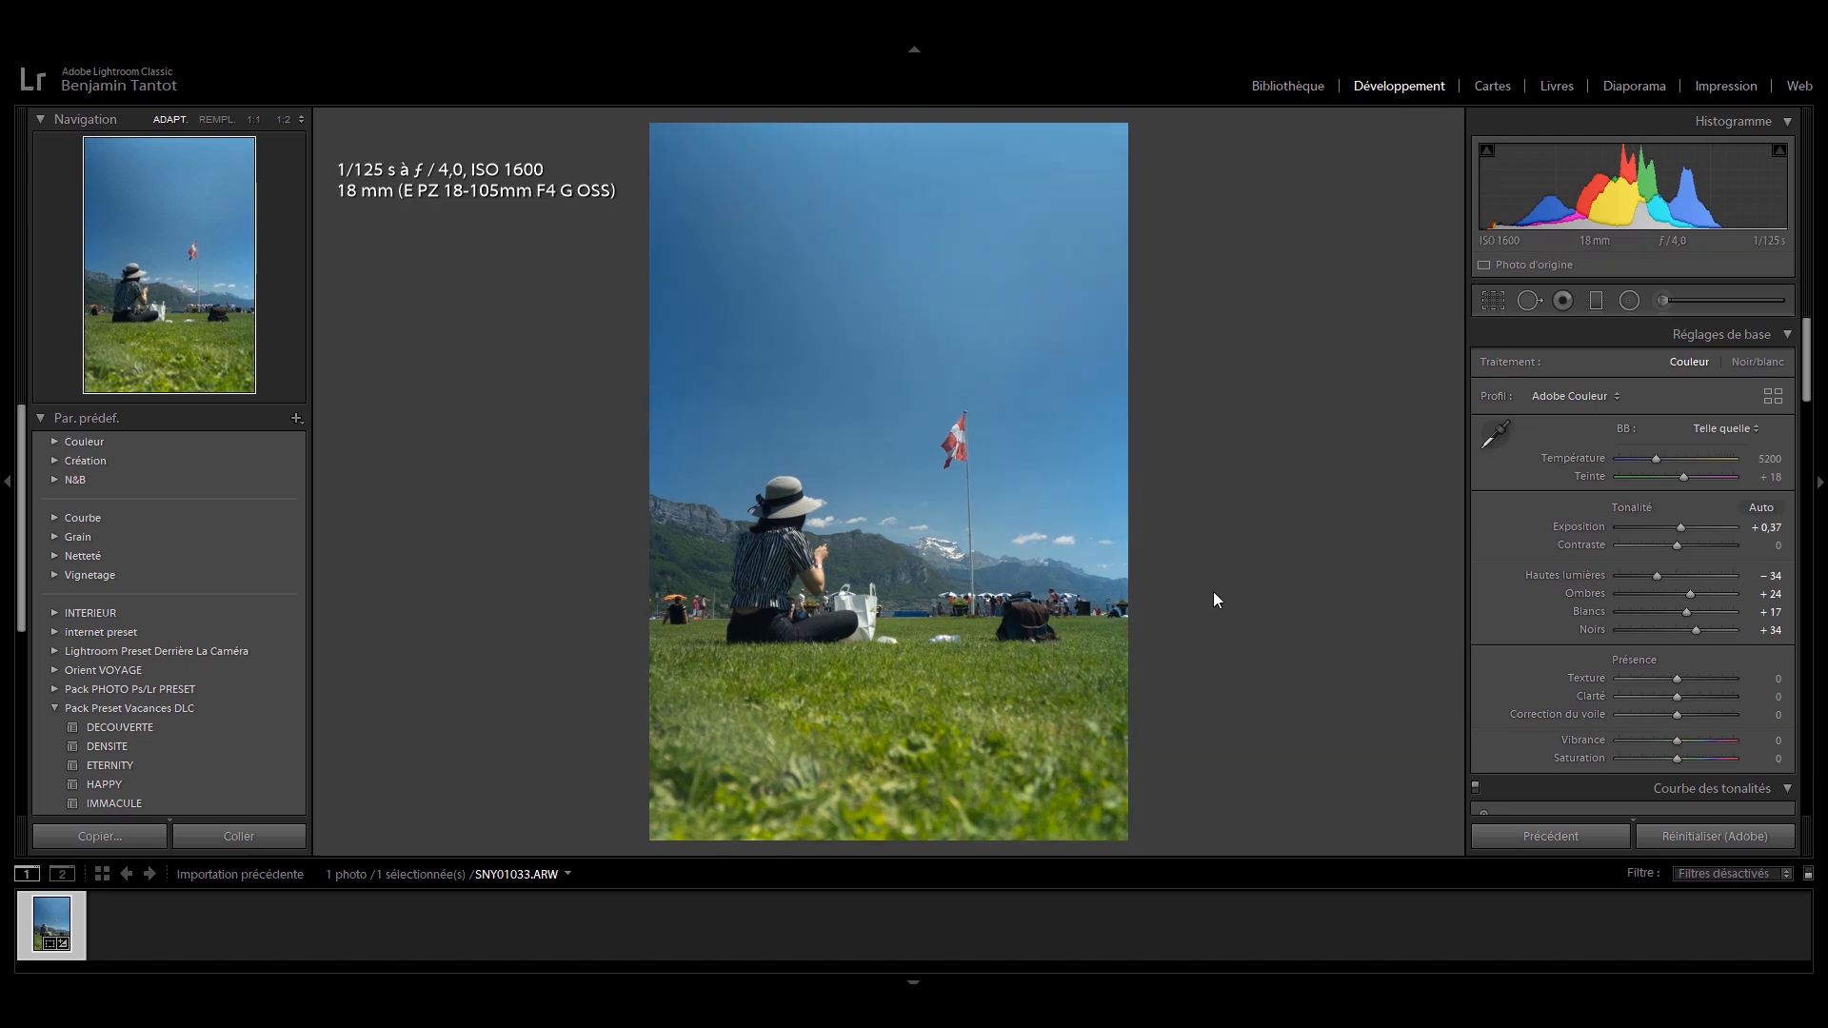
Step: Set Contraste to +4, Texture to −4, Clarté to +9, Correction du voile to +1, Vibrance to +12 and Saturation to +1
{"action": "left_click_drag", "start_coordinate": [1677, 546], "coordinate": [1681, 550]}
{"action": "scroll", "coordinate": [1809, 390], "scroll_direction": "down", "scroll_amount": 3}
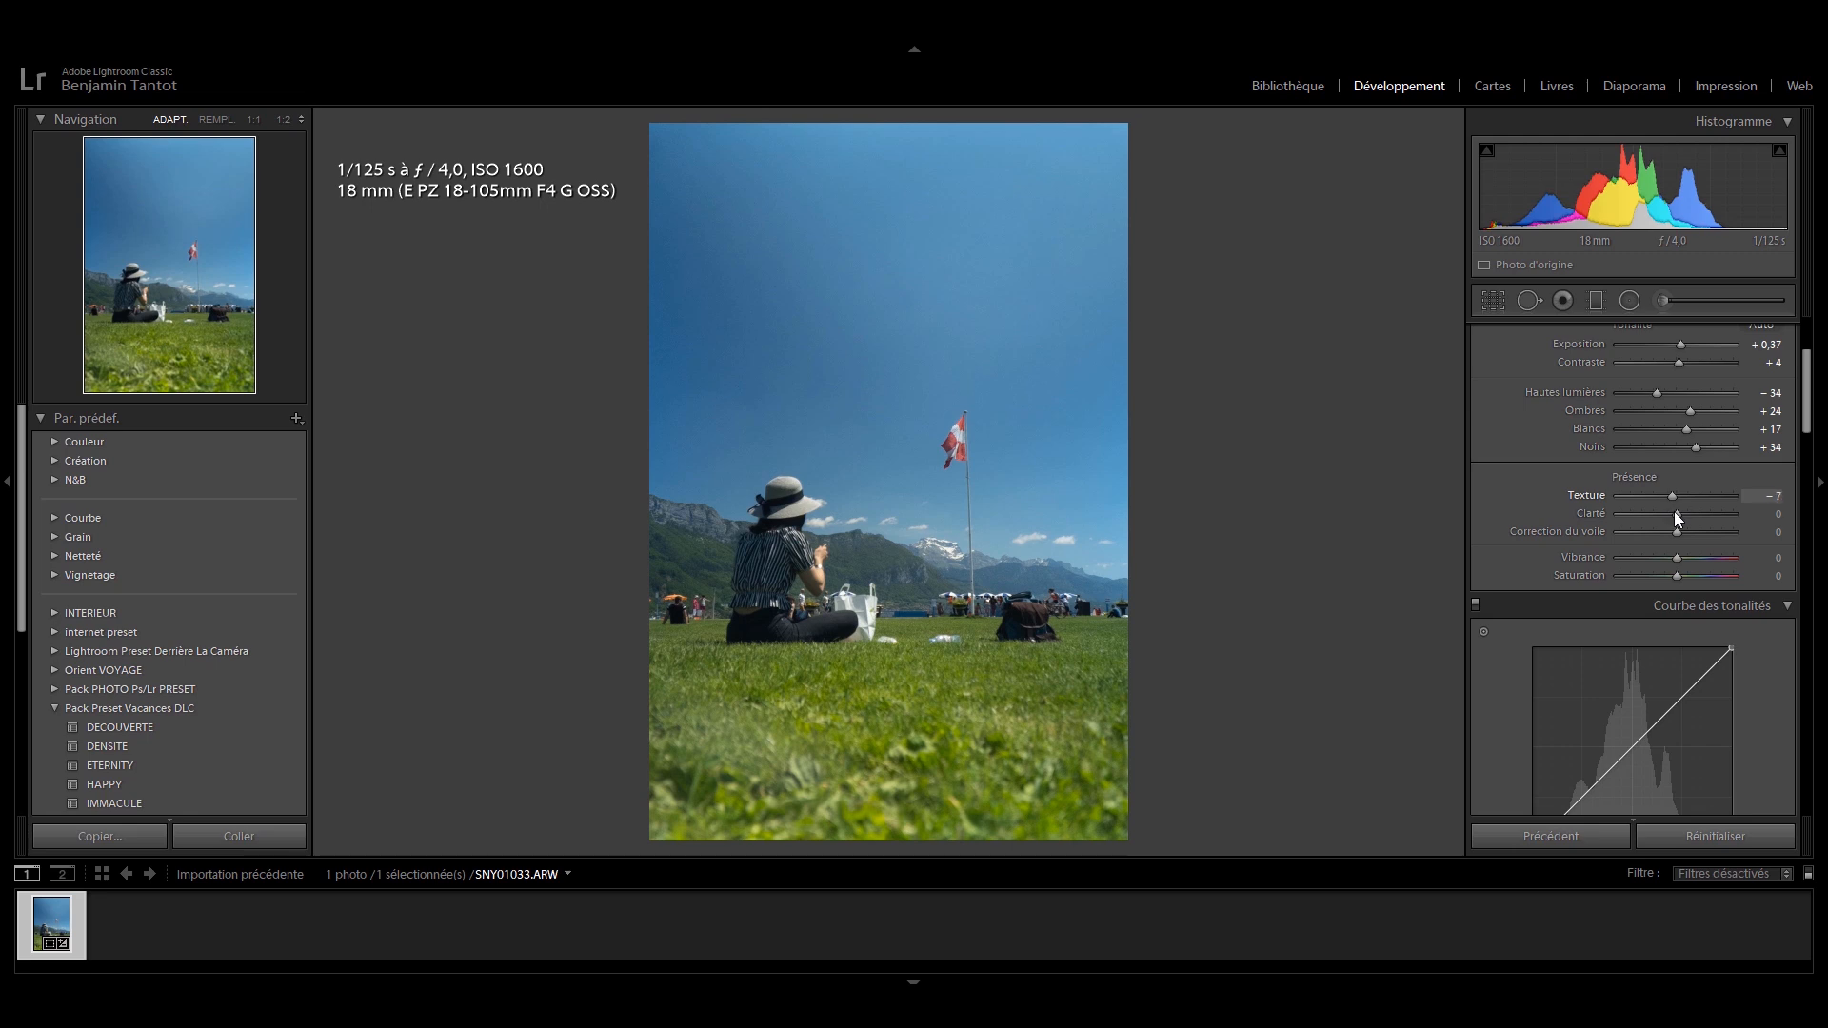
{"action": "left_click_drag", "start_coordinate": [1674, 512], "coordinate": [1678, 517]}
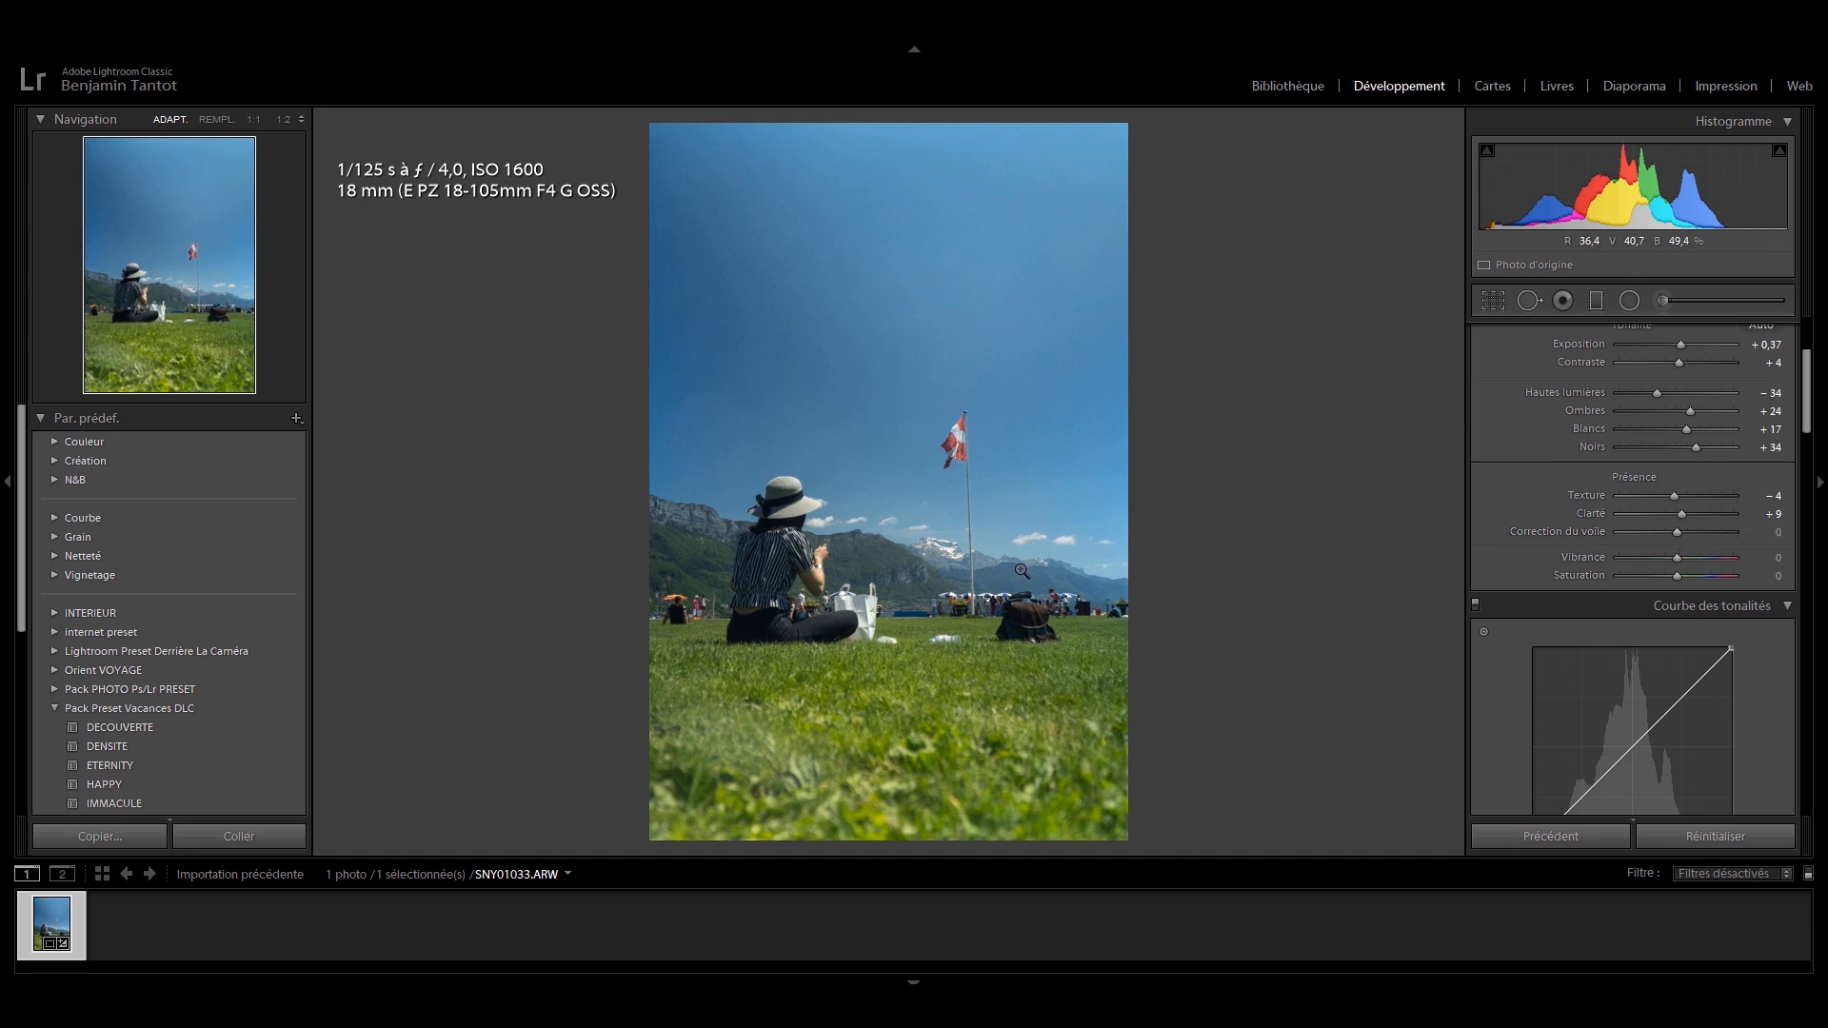
{"action": "scroll", "coordinate": [1638, 571], "scroll_direction": "up", "scroll_amount": 2}
{"action": "left_click_drag", "start_coordinate": [1678, 660], "coordinate": [1681, 661]}
Step: Remove chromatic aberration and add a post-crop vignette with Gain −4, Milieu 27, Arrondi +24, Contour progressif 74 and Hautes lumières 64
{"action": "scroll", "coordinate": [1475, 547], "scroll_direction": "down", "scroll_amount": 10}
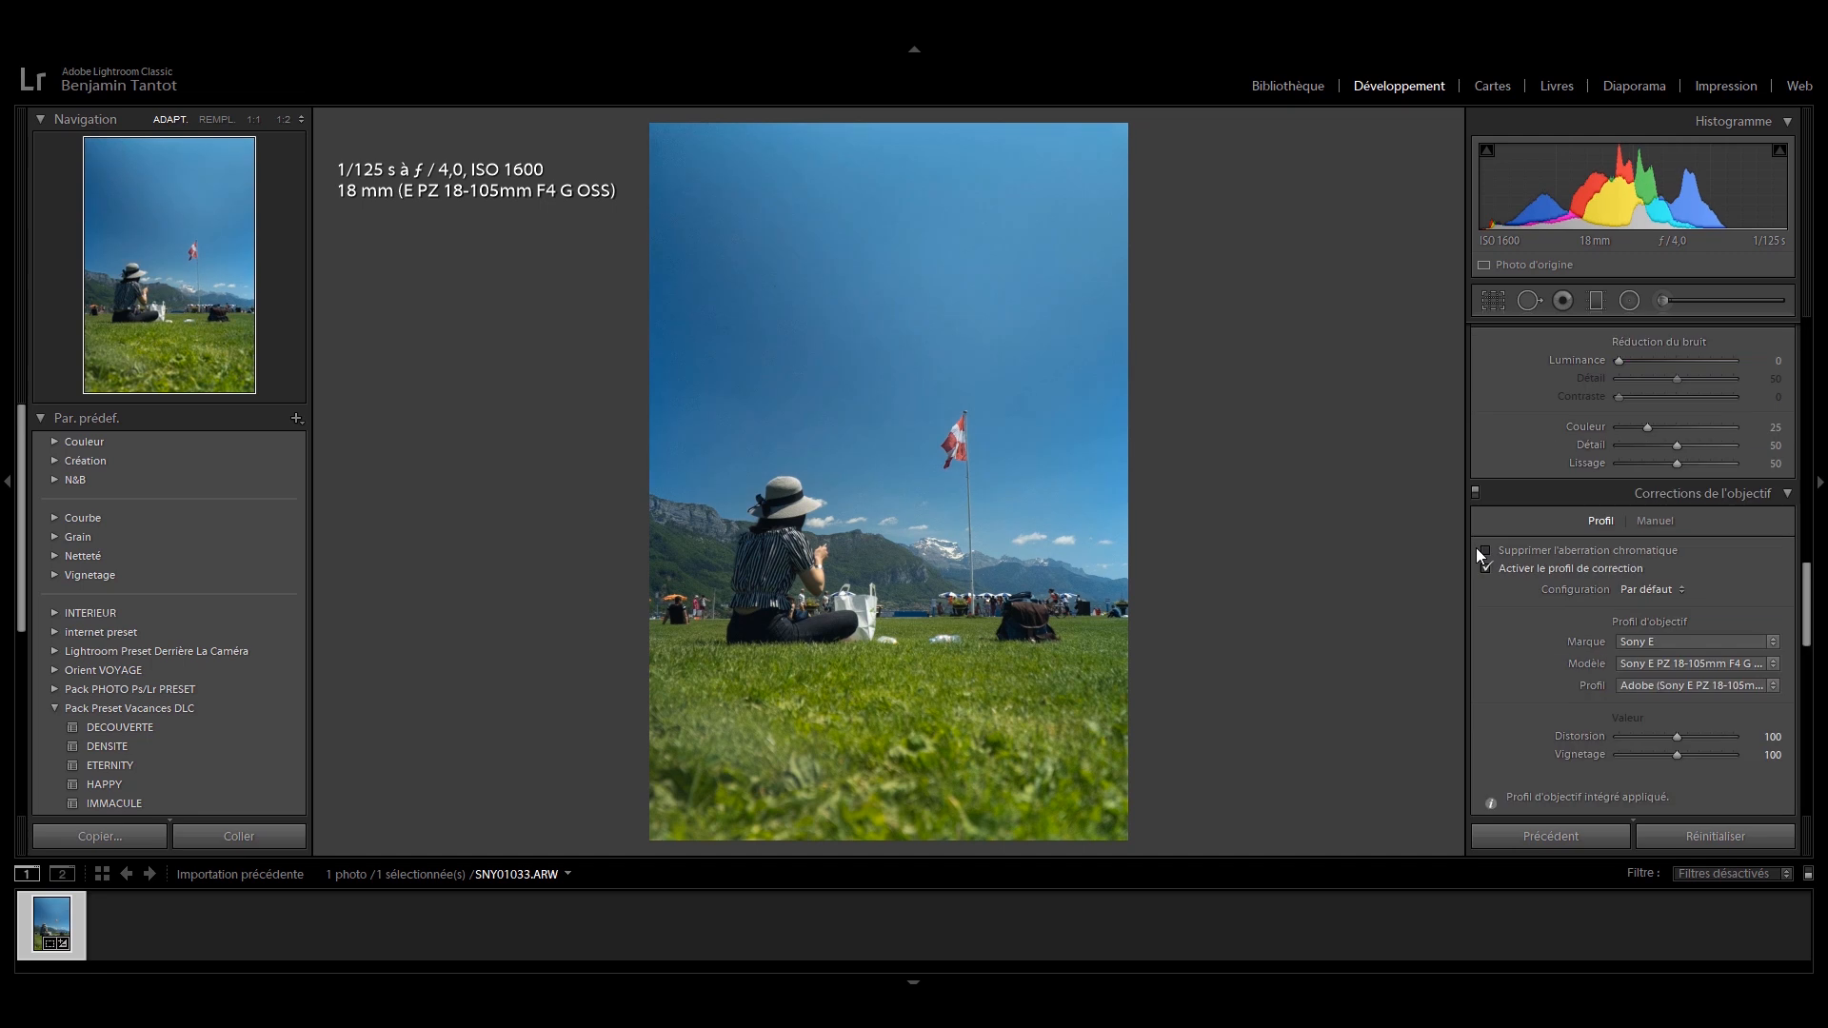
{"action": "left_click_drag", "start_coordinate": [1806, 606], "coordinate": [1807, 709]}
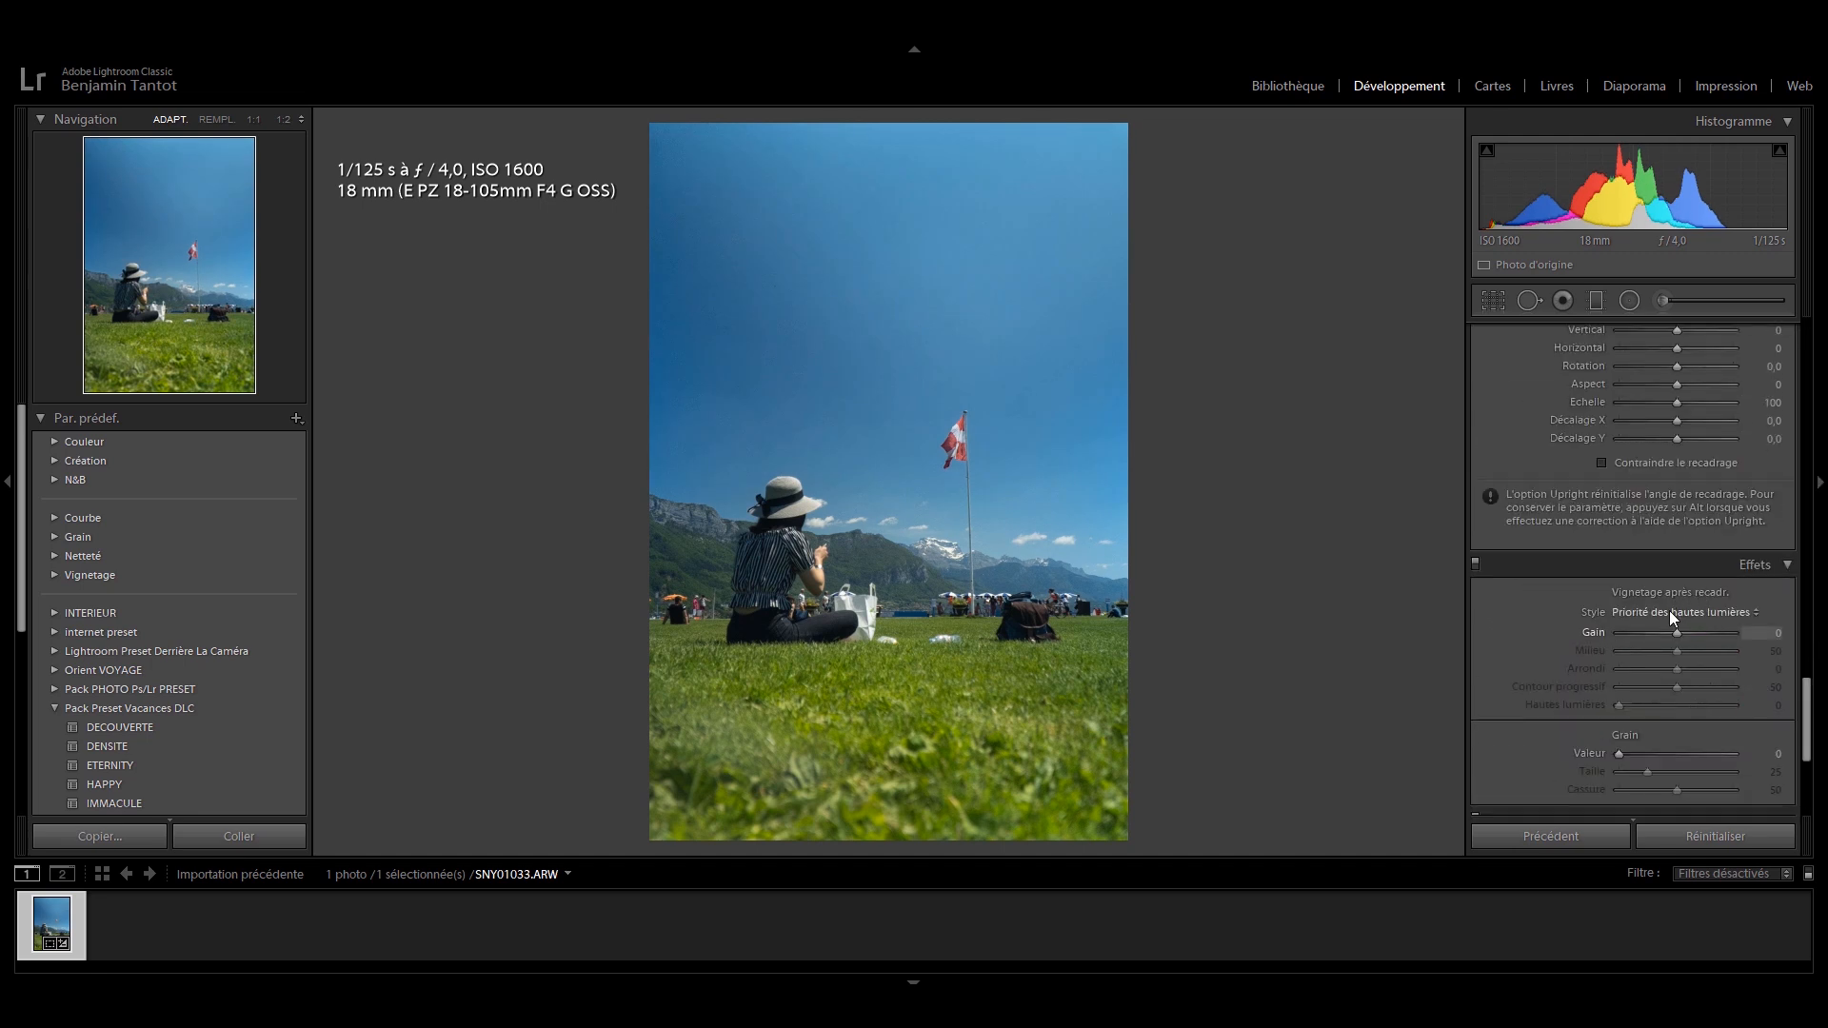
{"action": "left_click_drag", "start_coordinate": [1676, 628], "coordinate": [1689, 668]}
{"action": "mouse_move", "coordinate": [1676, 686]}
{"action": "left_mouse_down"}
{"action": "mouse_move", "coordinate": [1704, 689]}
{"action": "mouse_move", "coordinate": [1694, 705]}
{"action": "left_mouse_up"}
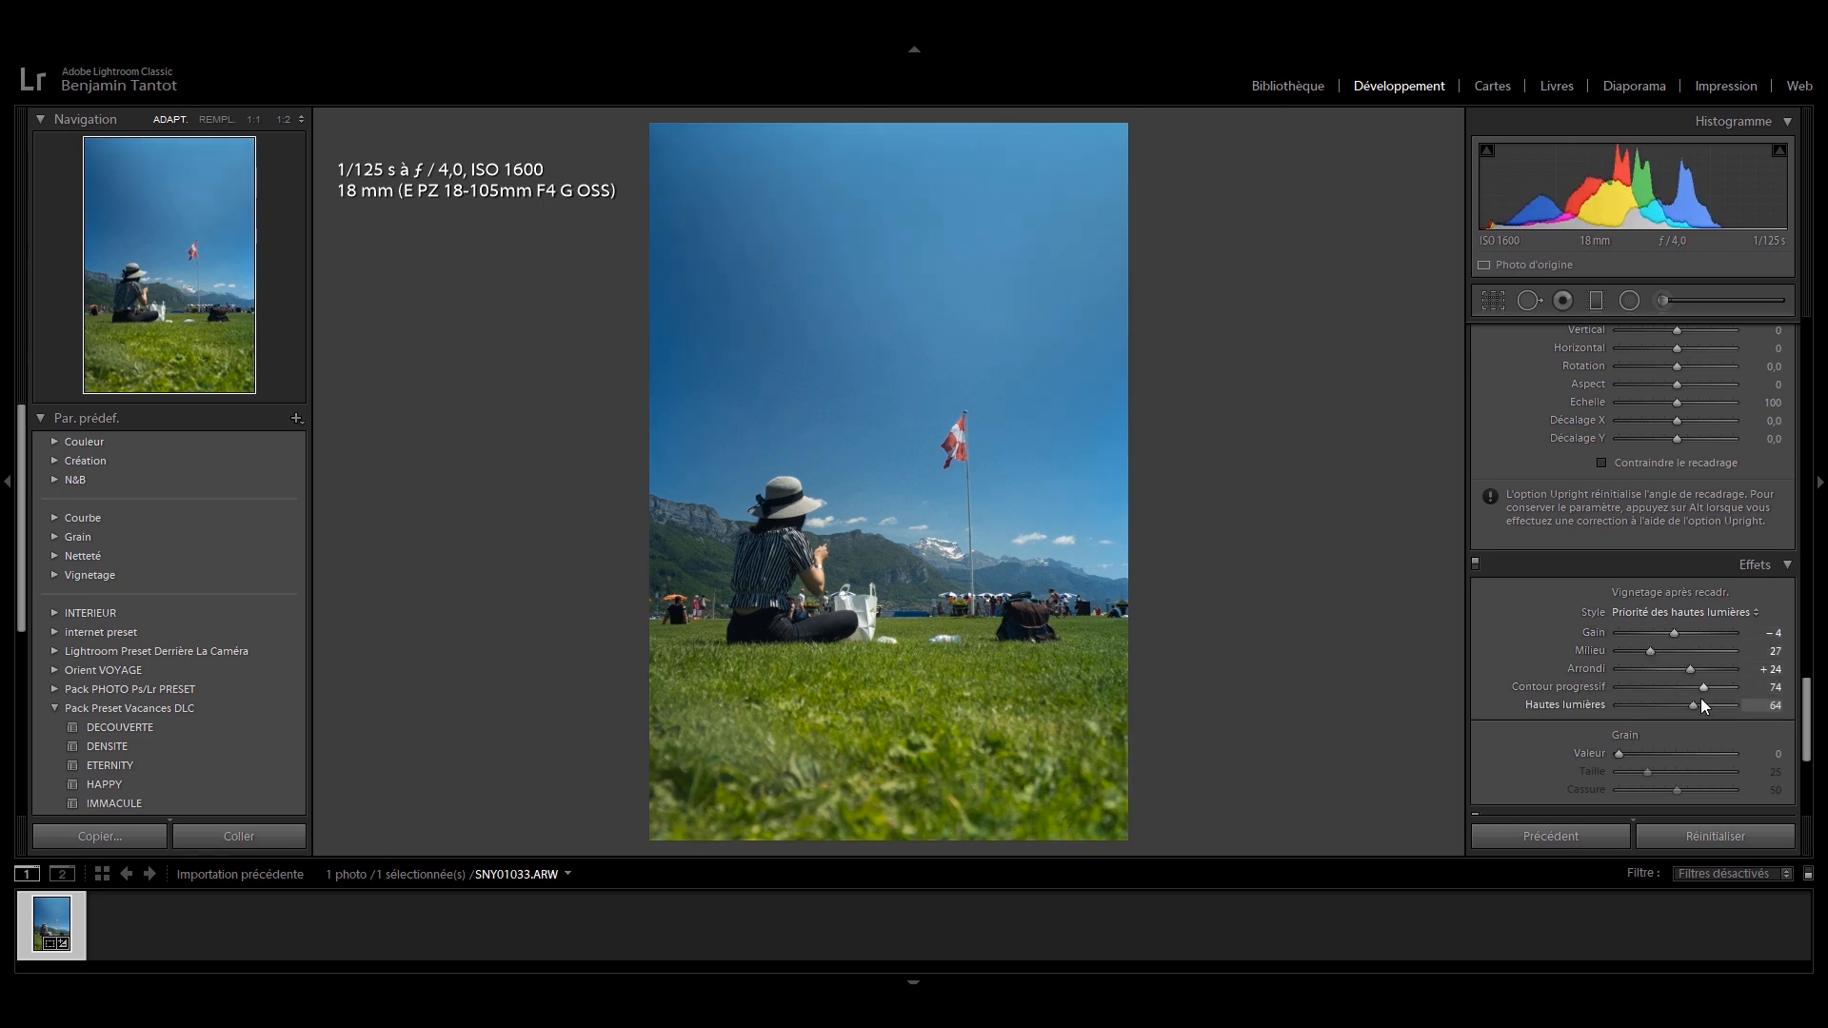
Step: Set the Vert primaire Teinte in the camera calibration to +40
{"action": "left_click_drag", "start_coordinate": [1806, 709], "coordinate": [1806, 763]}
{"action": "scroll", "coordinate": [1813, 788], "scroll_direction": "up", "scroll_amount": 2}
{"action": "scroll", "coordinate": [1807, 755], "scroll_direction": "down", "scroll_amount": 2}
{"action": "left_click_drag", "start_coordinate": [1677, 709], "coordinate": [1702, 716]}
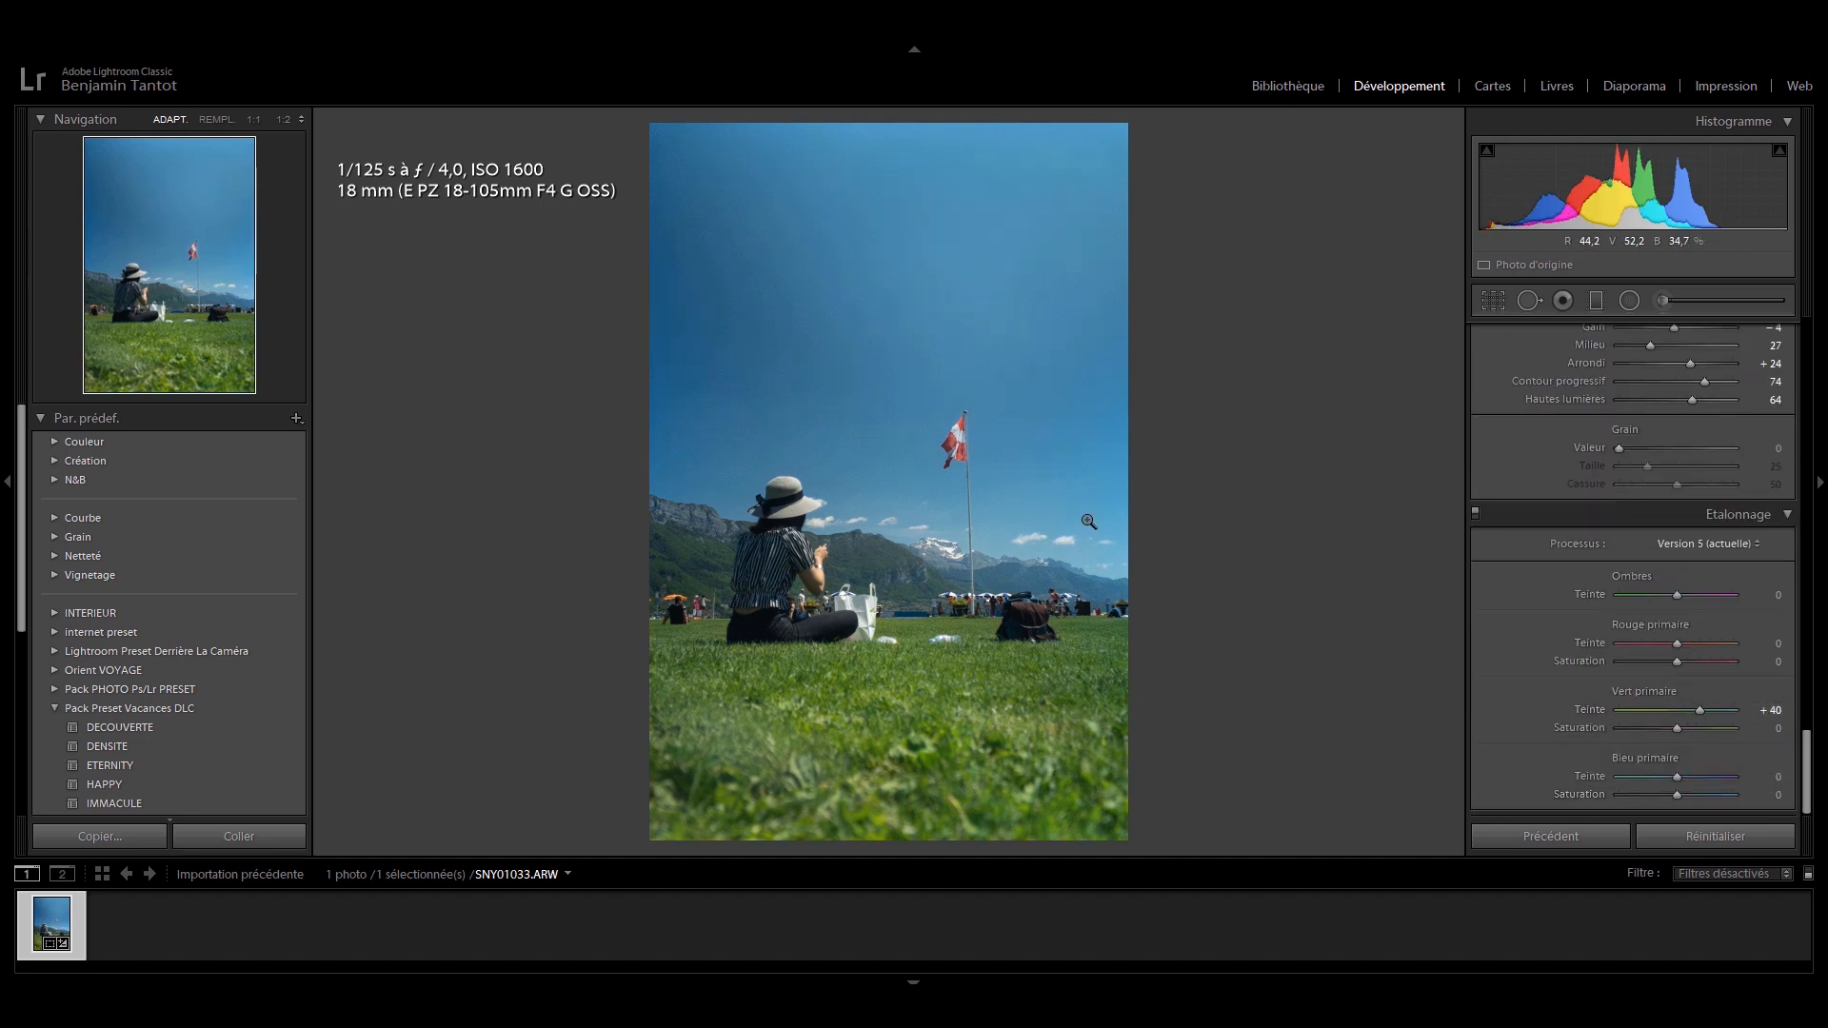
Step: Try shifting the Bleu primaire Teinte both ways and raising its Saturation to +37, undoing each trial
{"action": "left_click", "coordinate": [1654, 781]}
{"action": "key", "text": "ctrl+z"}
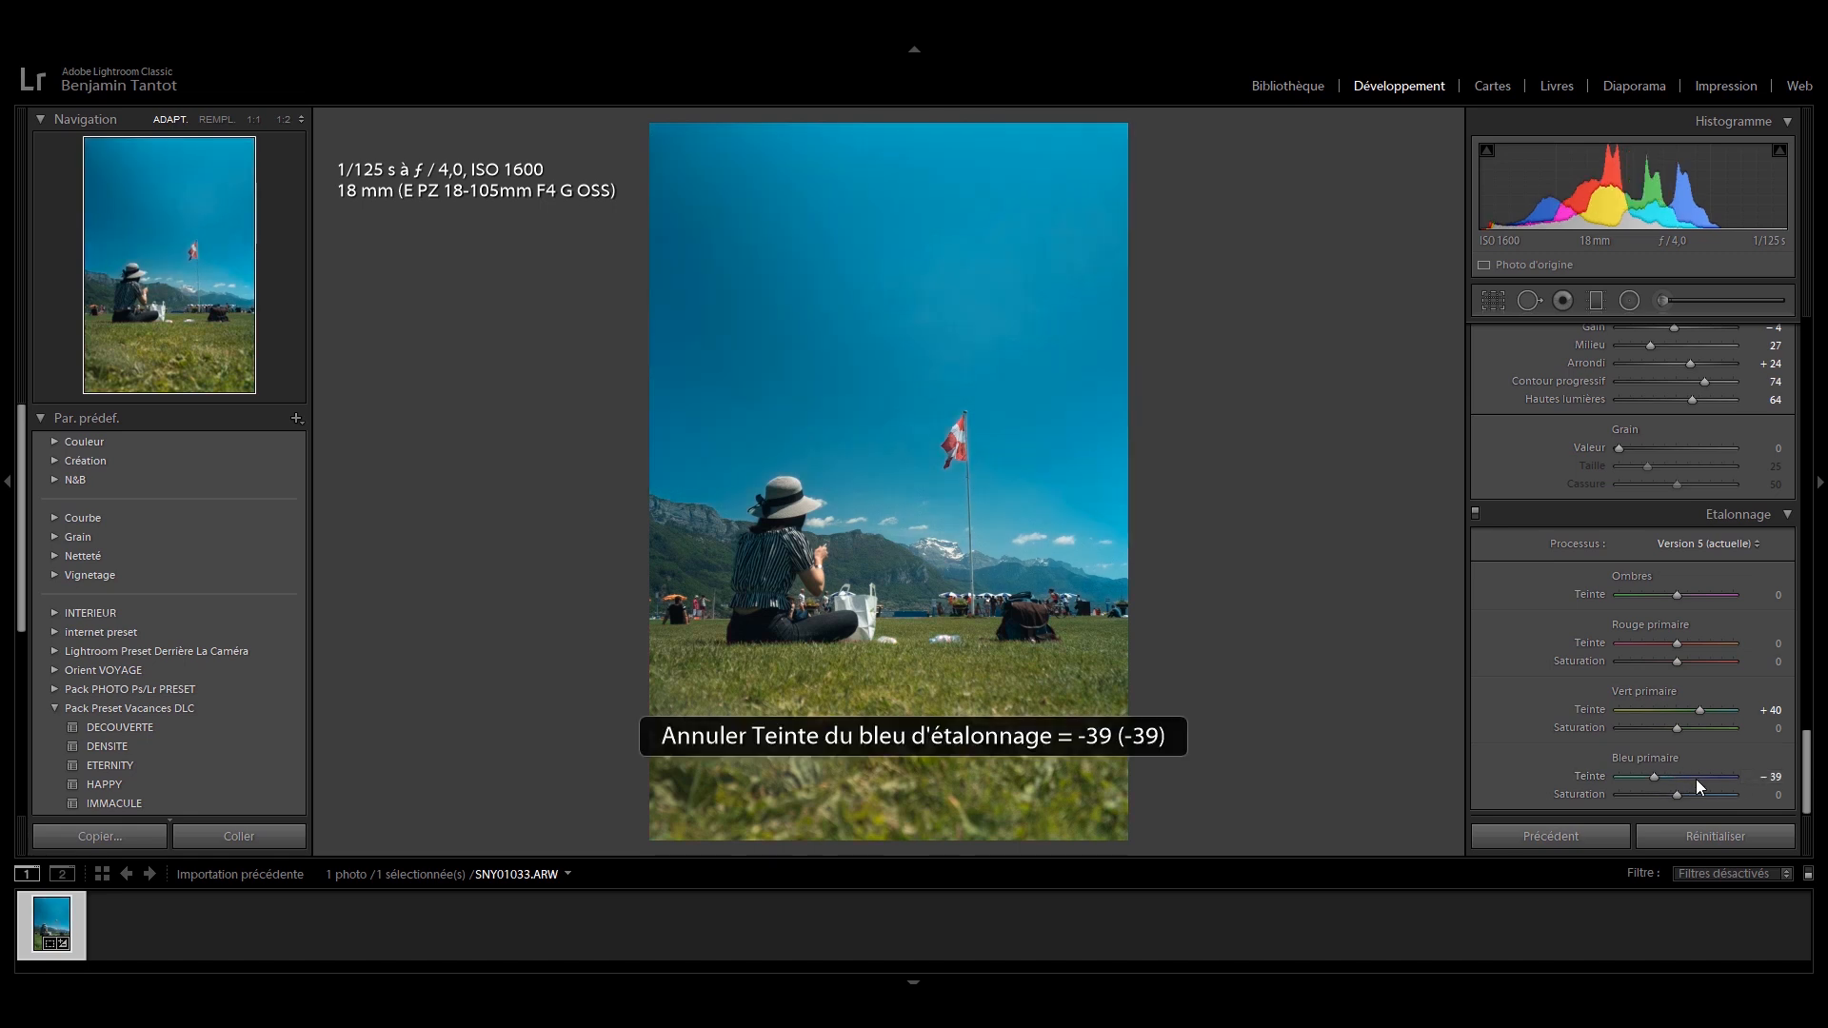
{"action": "left_click", "coordinate": [1693, 778]}
{"action": "key", "text": "ctrl+z"}
{"action": "left_click", "coordinate": [1698, 795]}
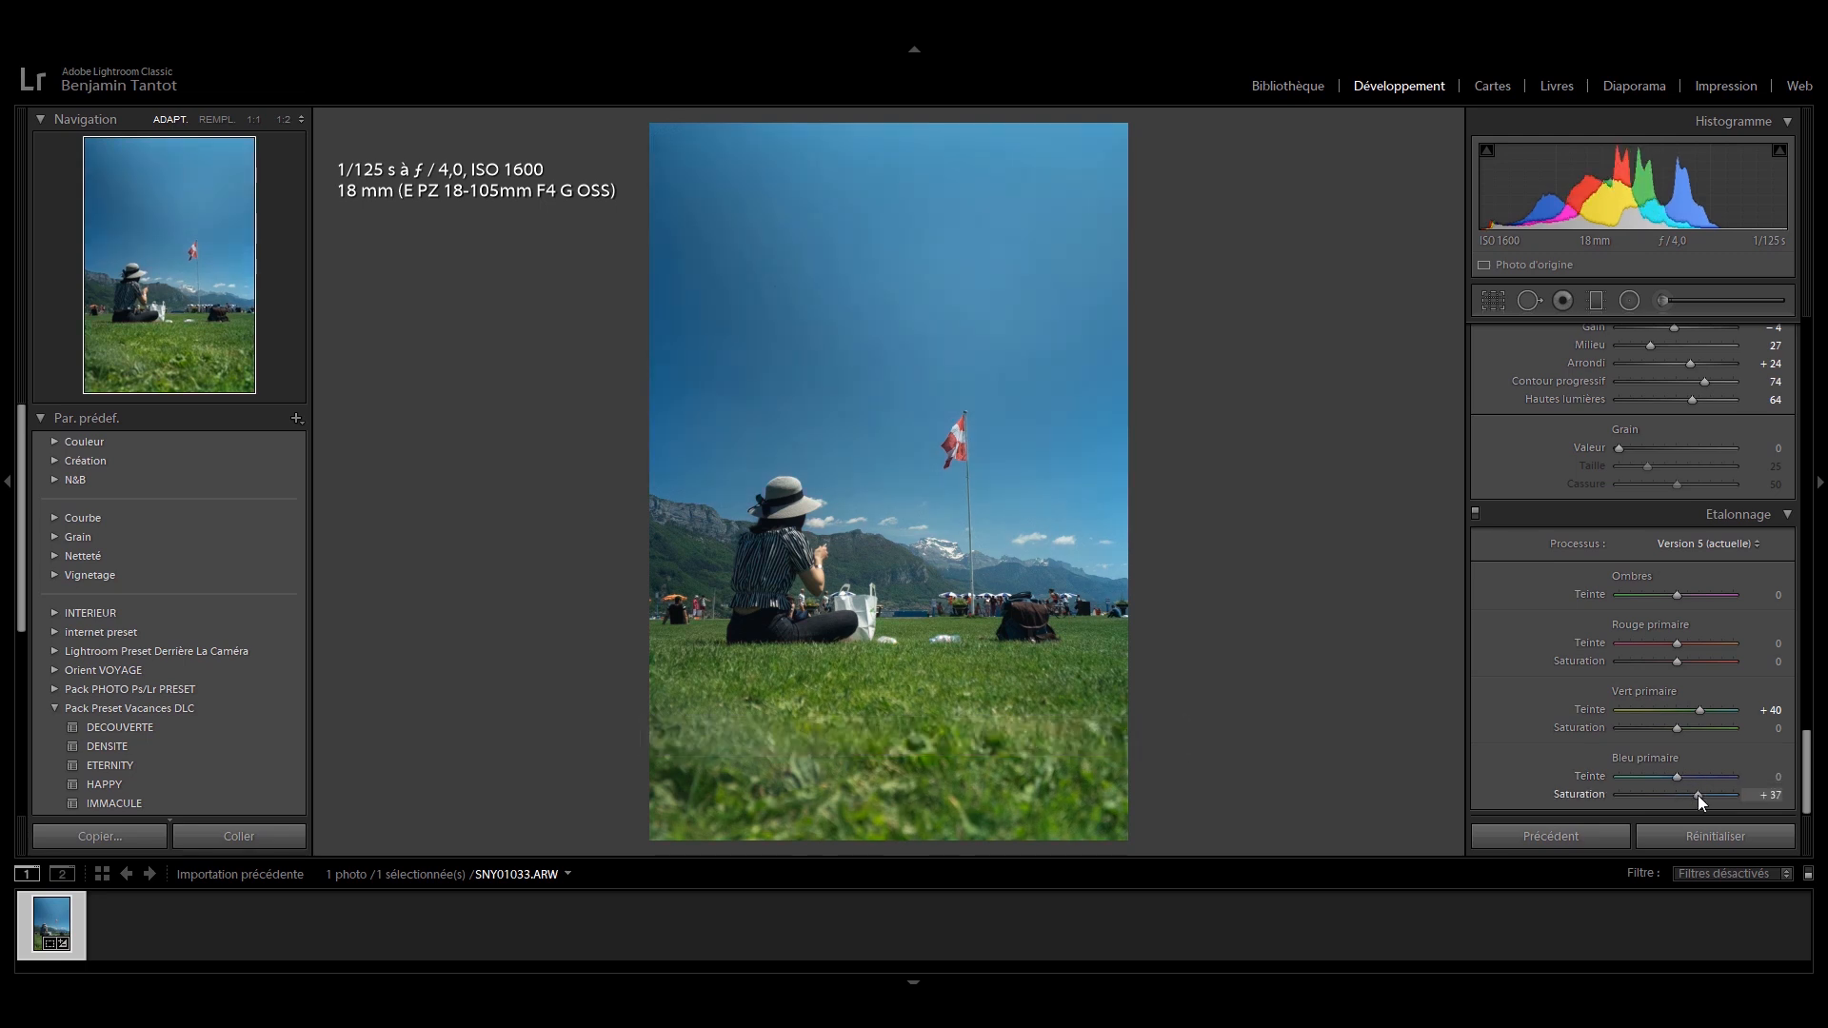
{"action": "key", "text": "ctrl+z"}
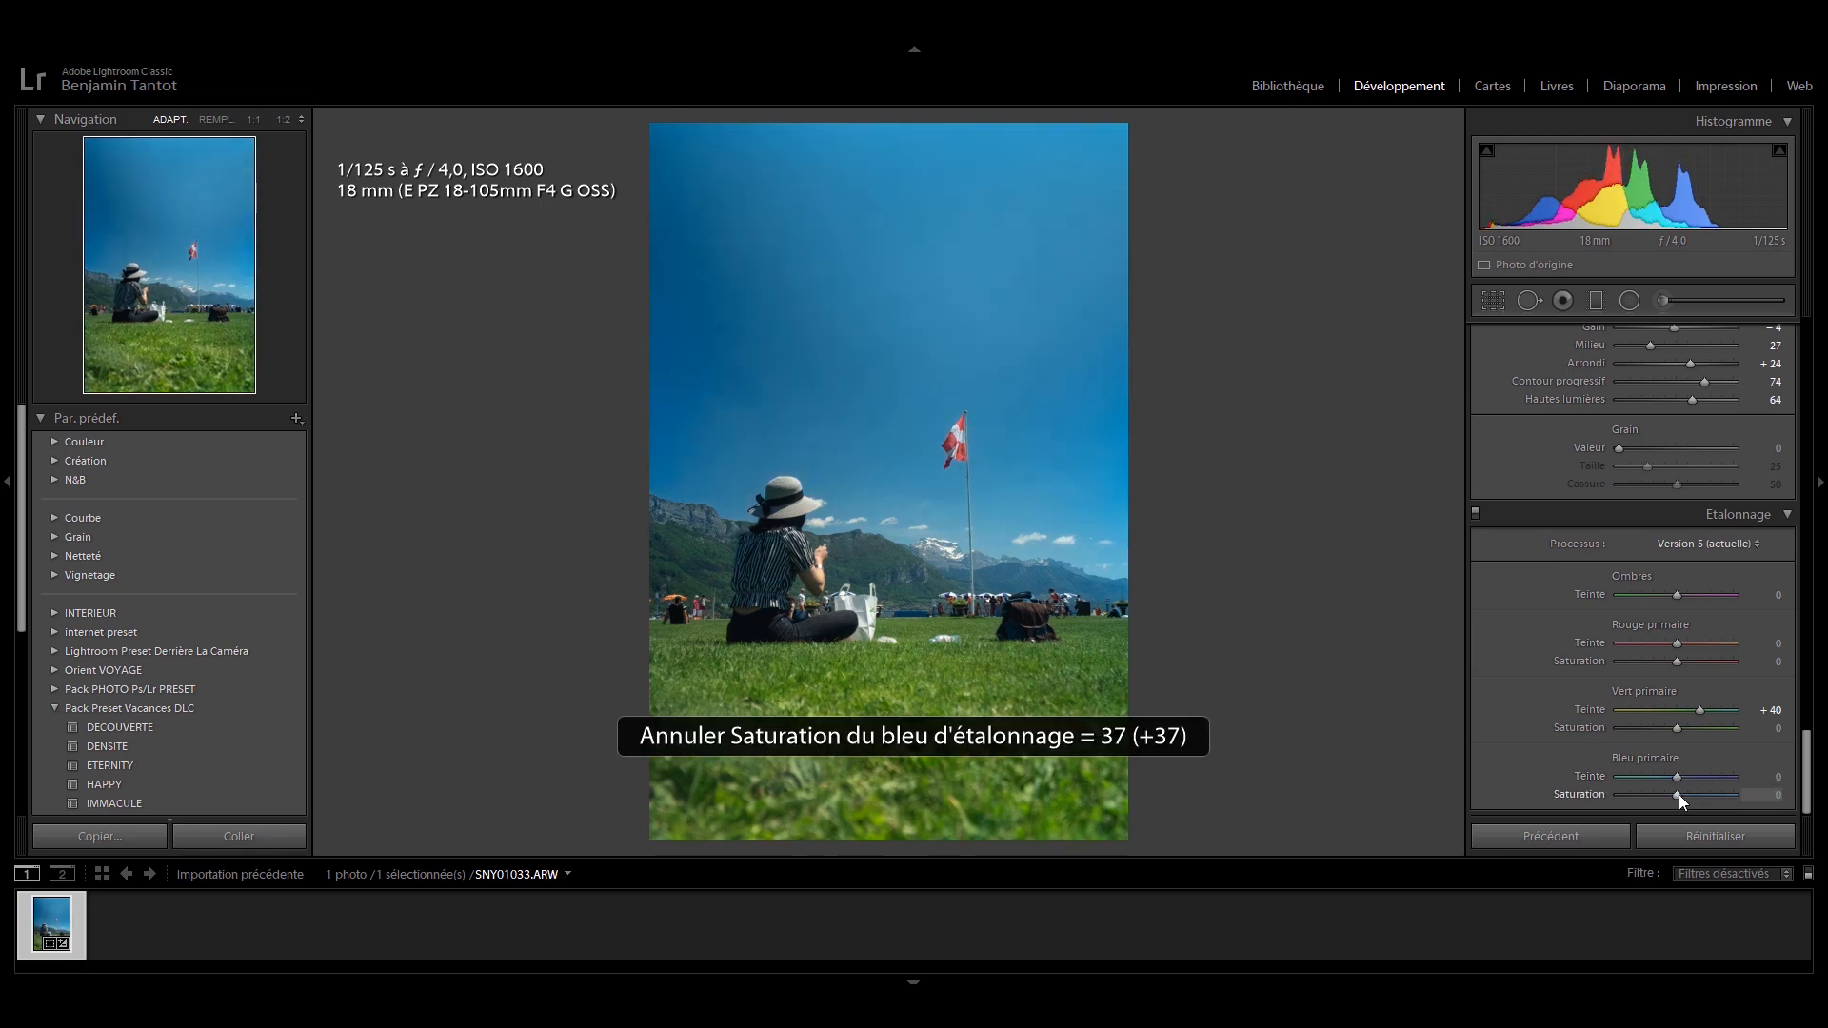
Step: Set Bleu primaire to Teinte +4, Saturation +17; Rouge primaire to Teinte −11, Saturation +9; and Vert primaire Saturation to −6
{"action": "left_click_drag", "start_coordinate": [1676, 792], "coordinate": [1683, 798]}
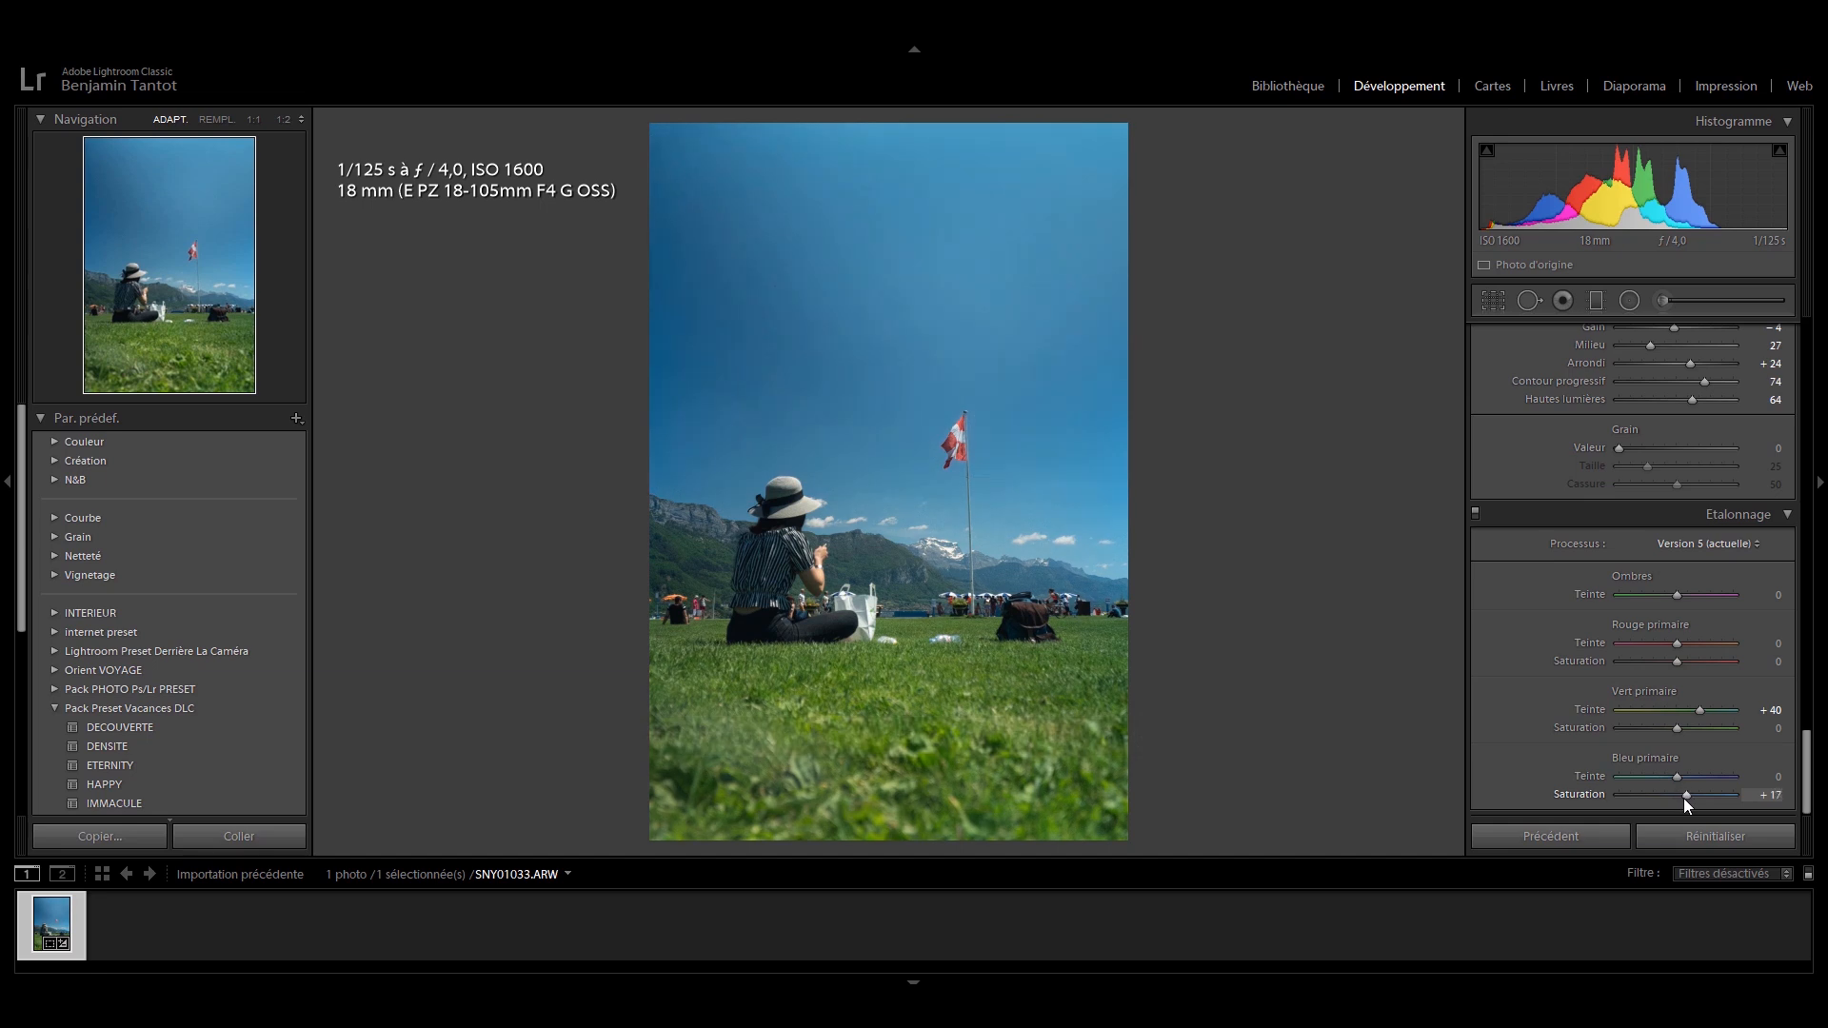
{"action": "left_click_drag", "start_coordinate": [1676, 645], "coordinate": [1643, 644]}
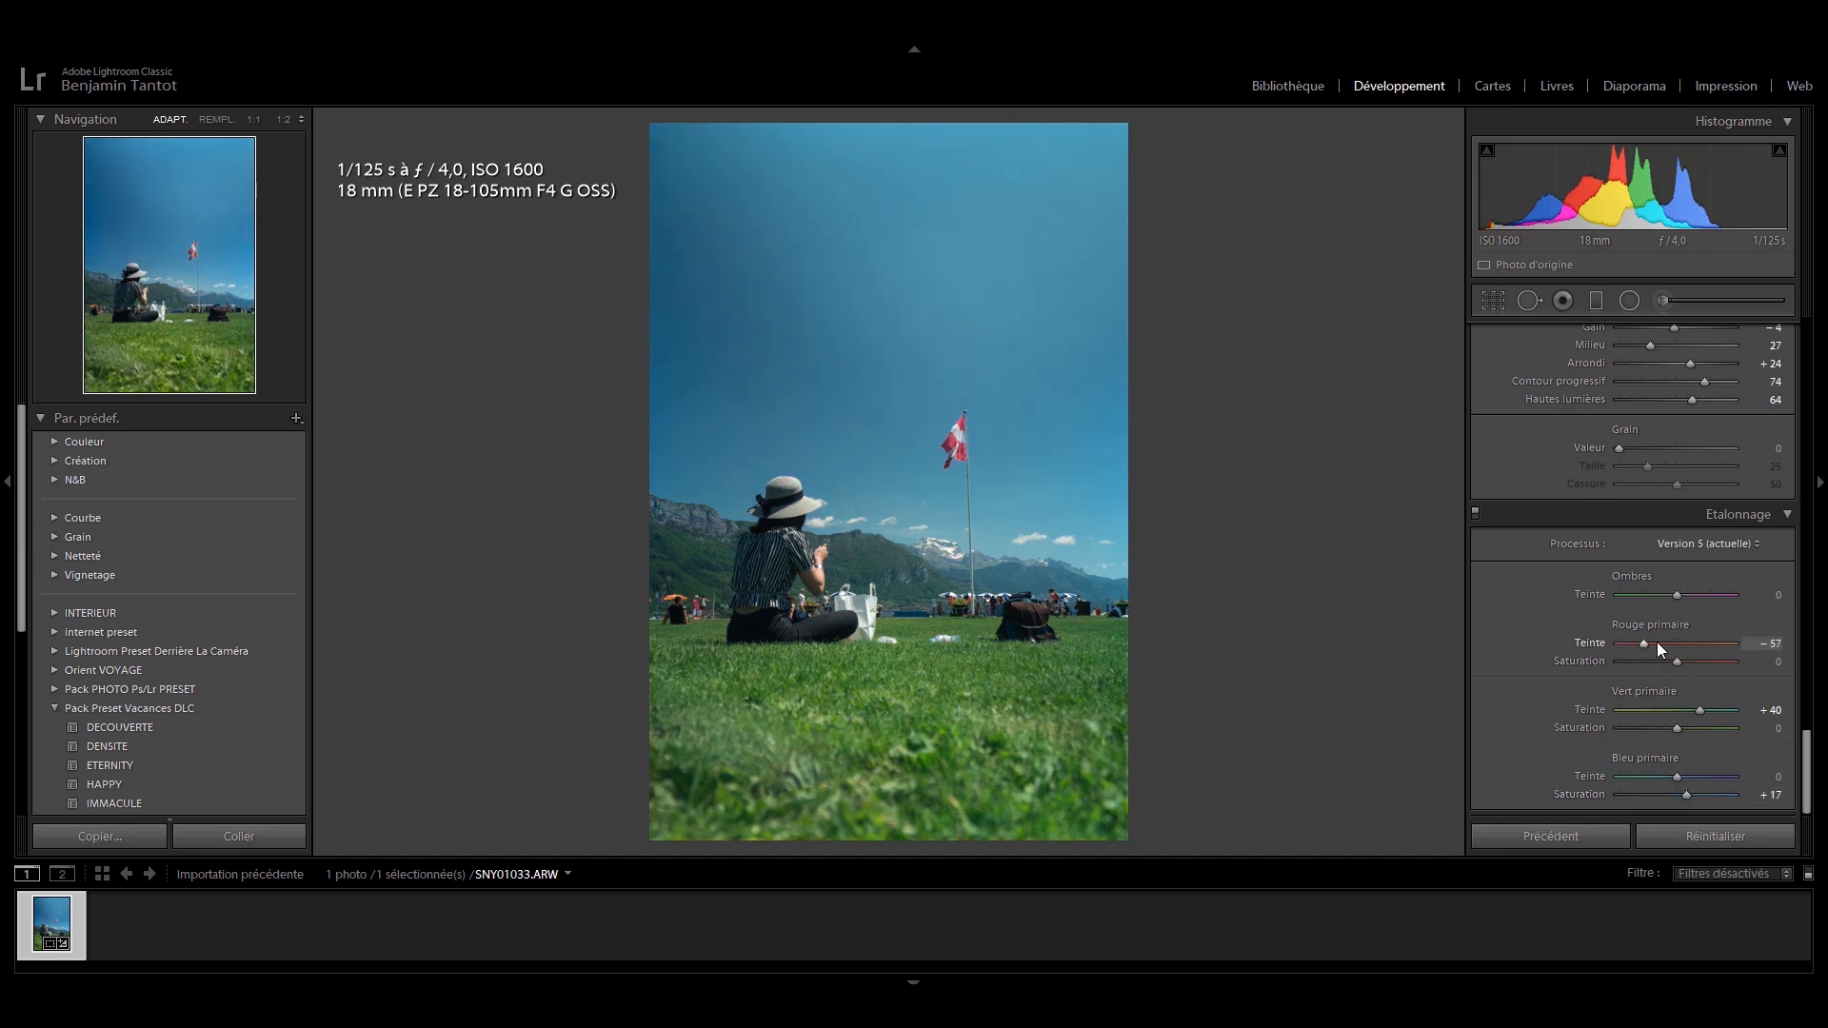
{"action": "left_click", "coordinate": [1651, 645]}
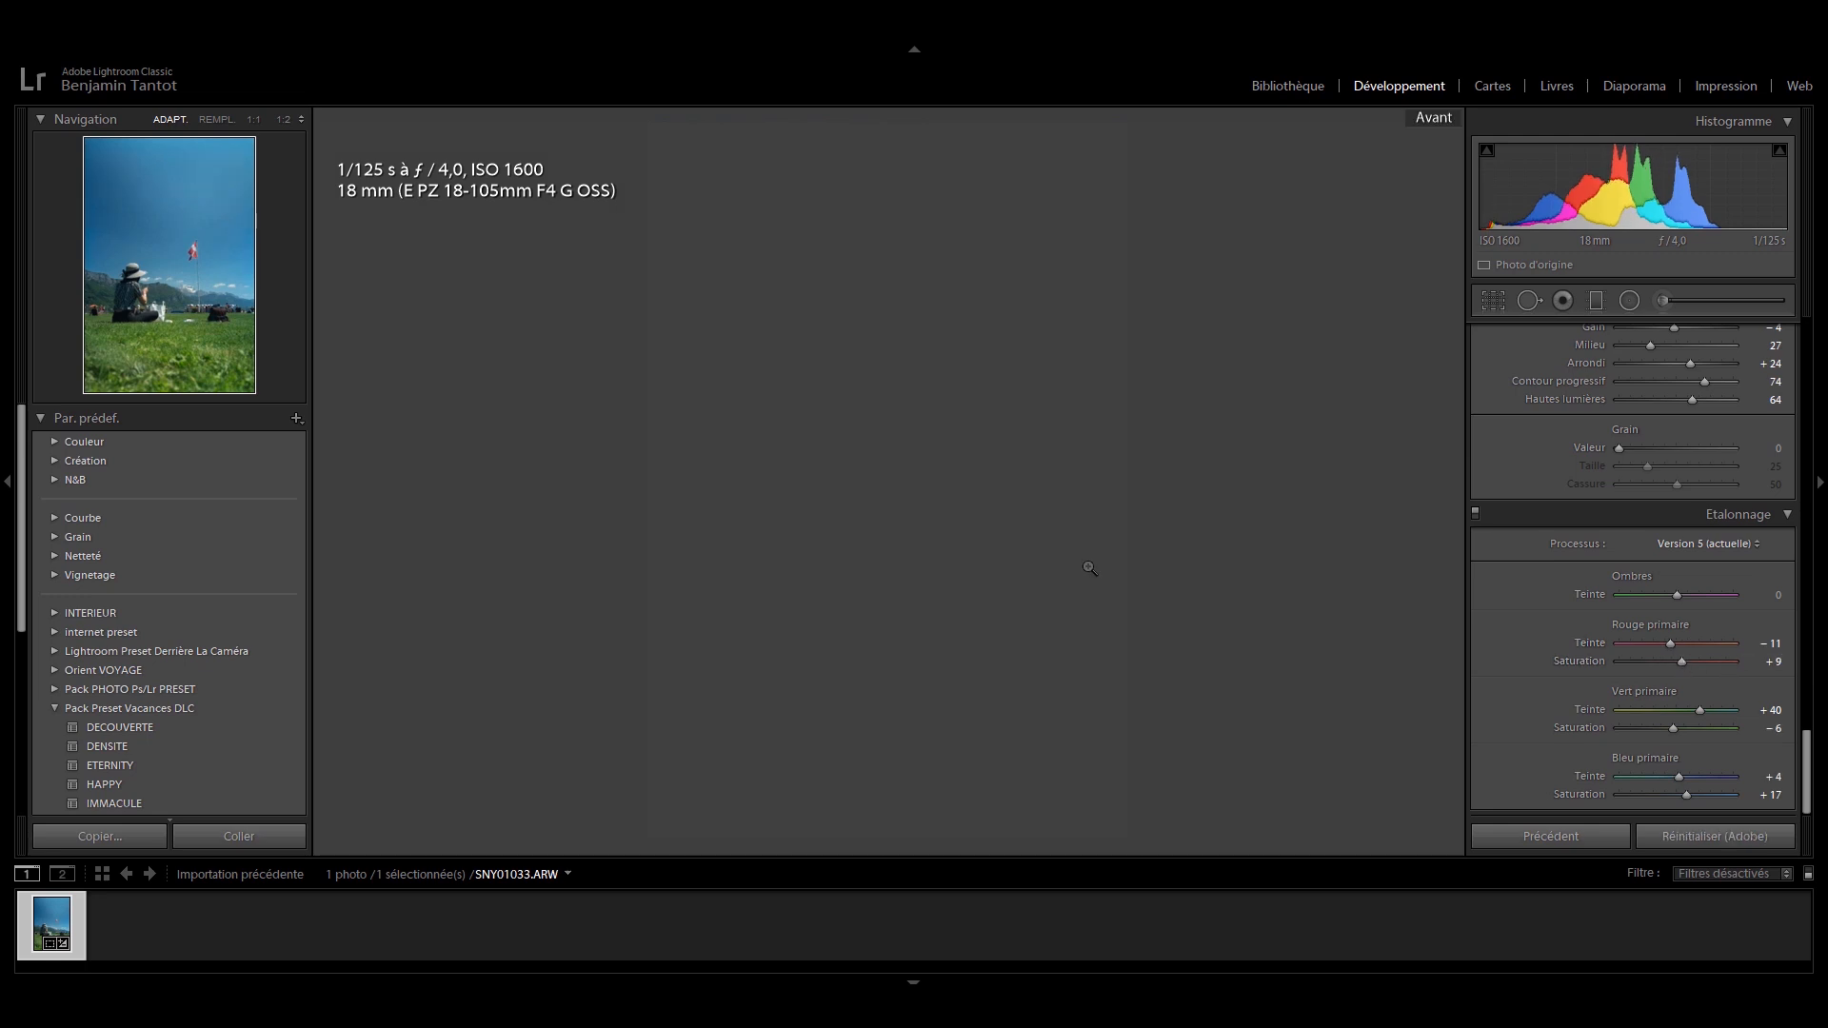
Step: Compare the color-calibrated photo with its before state
{"action": "key", "text": "backslash"}
{"action": "key", "text": "backslash"}
{"action": "key", "text": "backslash"}
{"action": "key", "text": "backslash"}
{"action": "key", "text": "backslash"}
Step: Adjust the sharpening Masquage and Gain and apply slight Luminance noise reduction, judging the result close up on the woman's hat
{"action": "mouse_move", "coordinate": [1806, 560]}
{"action": "left_mouse_down"}
{"action": "mouse_move", "coordinate": [1822, 533]}
{"action": "mouse_move", "coordinate": [1823, 548]}
{"action": "left_mouse_up"}
{"action": "left_click", "coordinate": [759, 537]}
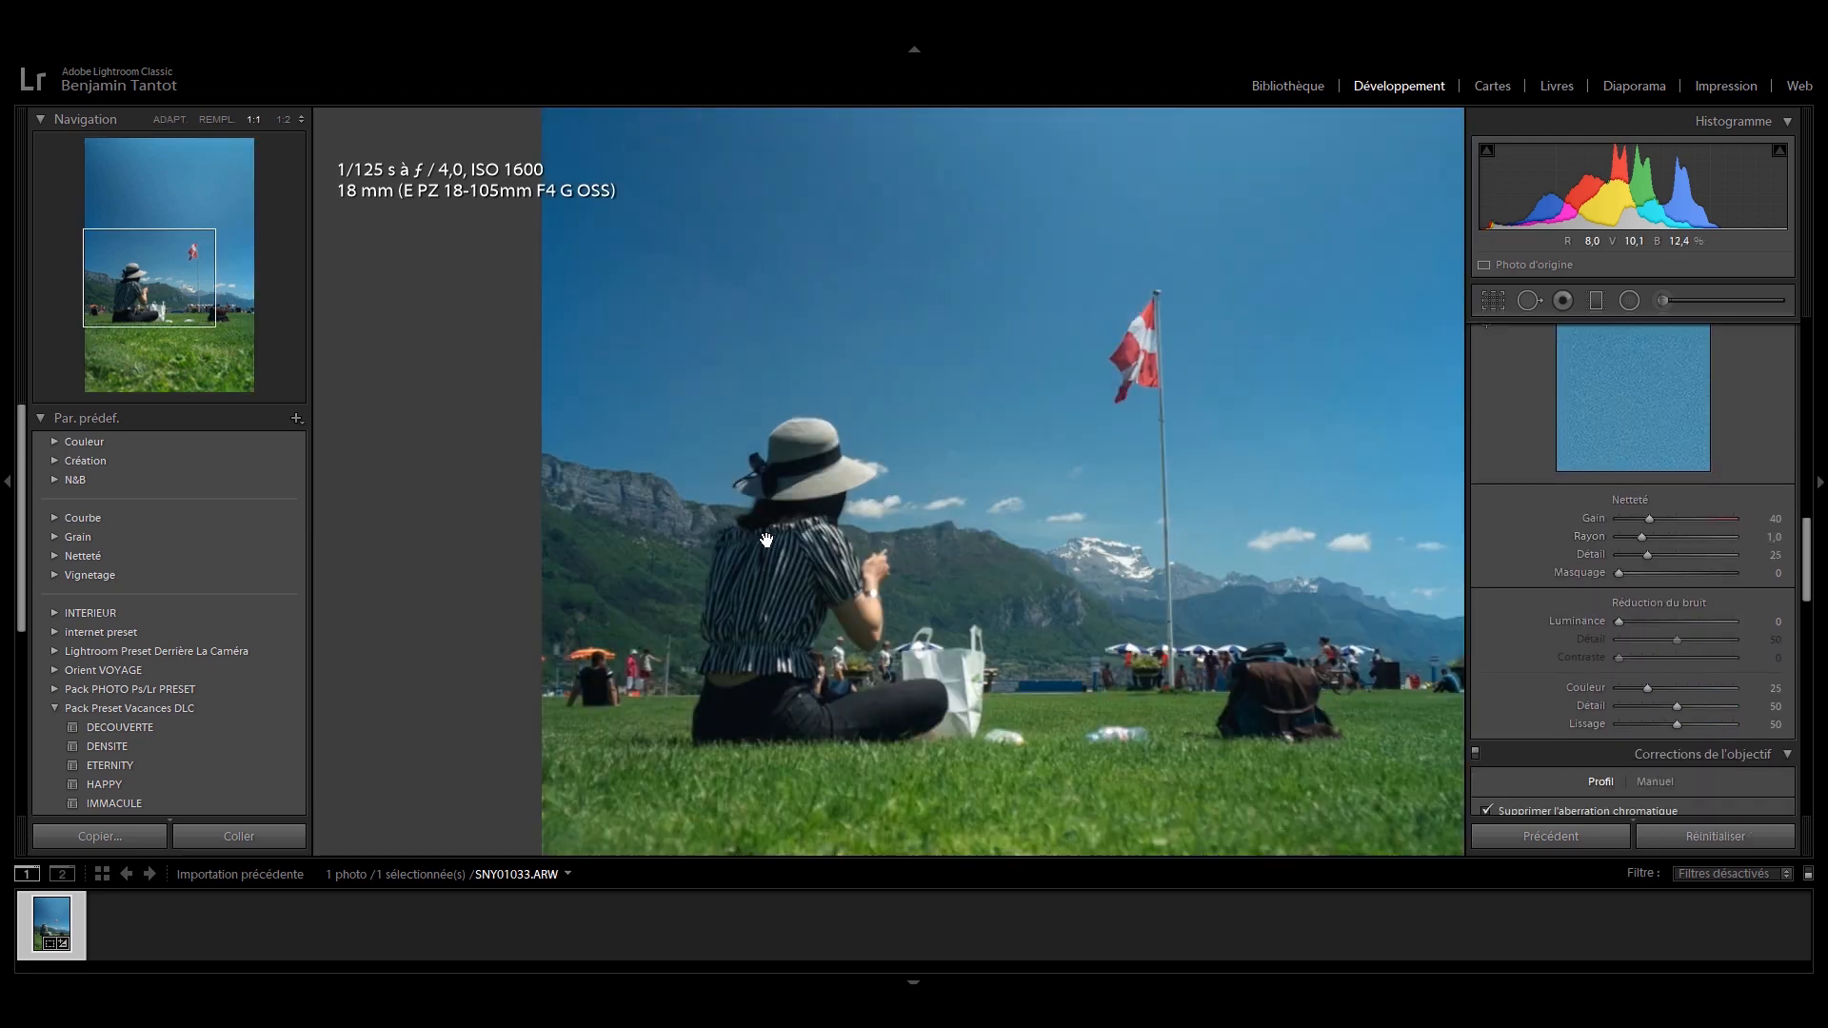
{"action": "left_click_drag", "start_coordinate": [976, 530], "coordinate": [824, 635]}
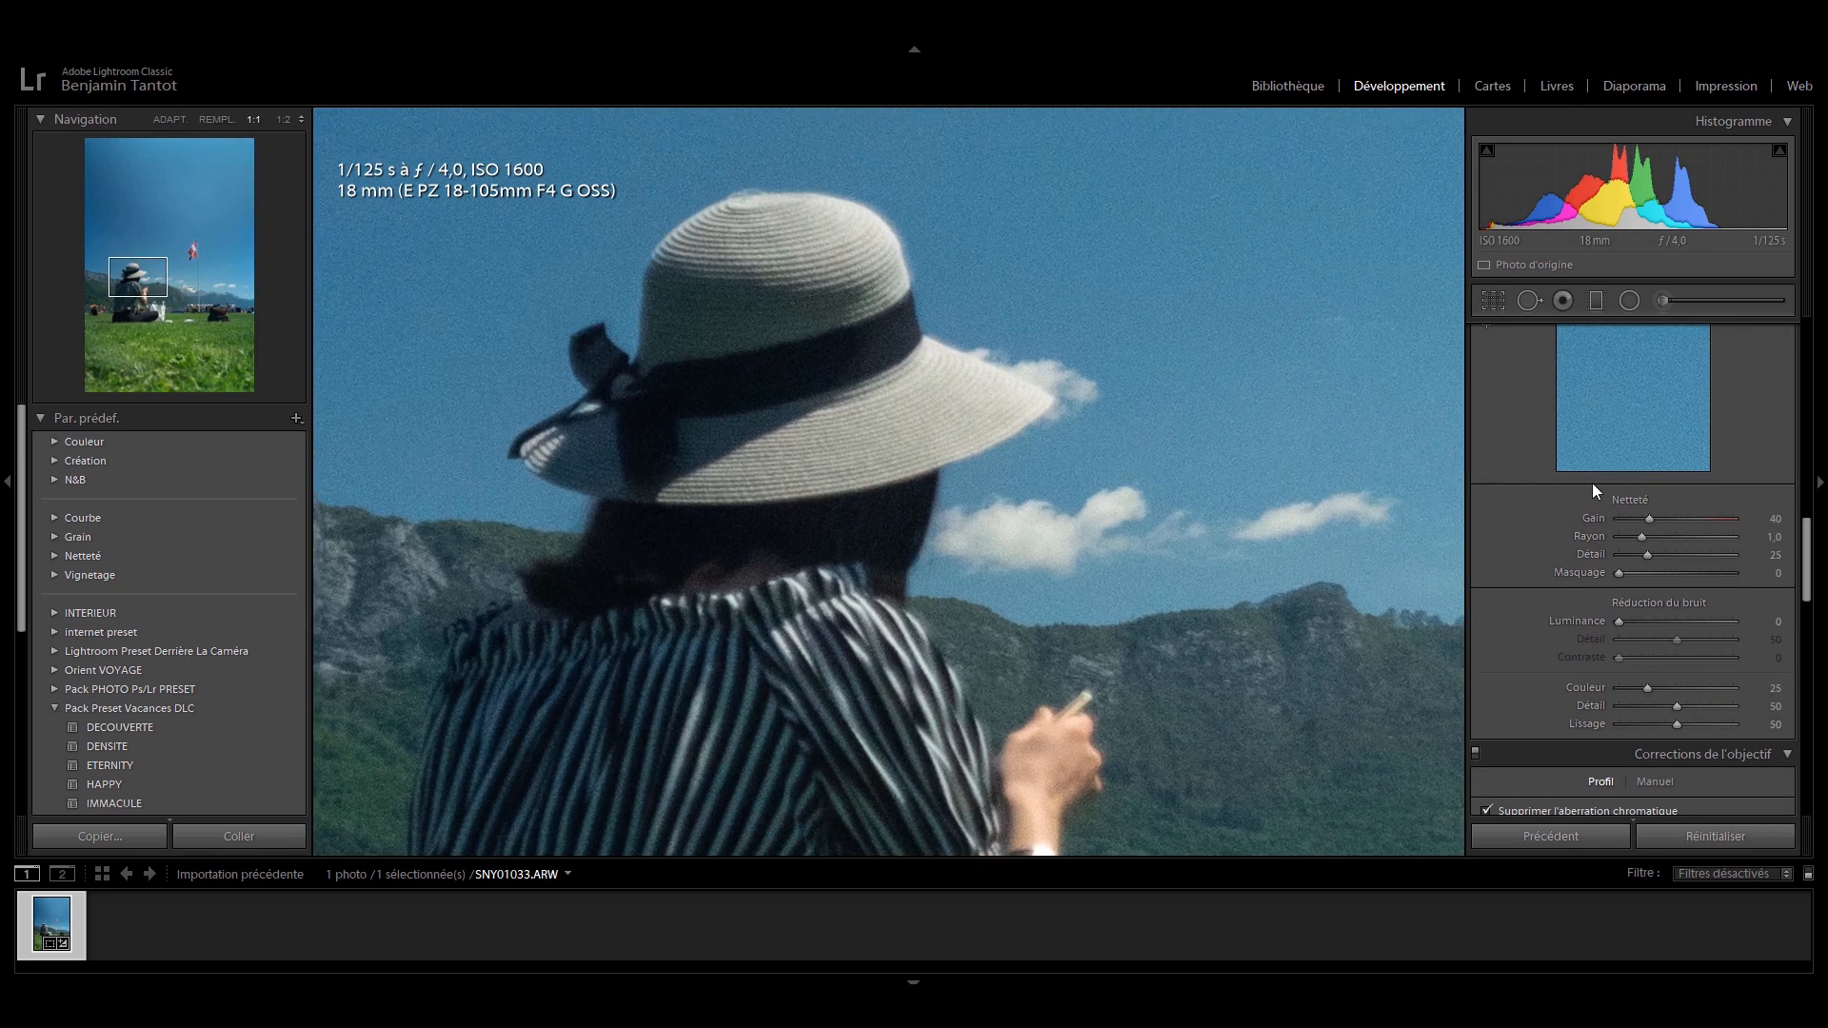
{"action": "left_click_drag", "start_coordinate": [1624, 575], "coordinate": [1654, 520]}
{"action": "left_click_drag", "start_coordinate": [1618, 621], "coordinate": [1627, 625]}
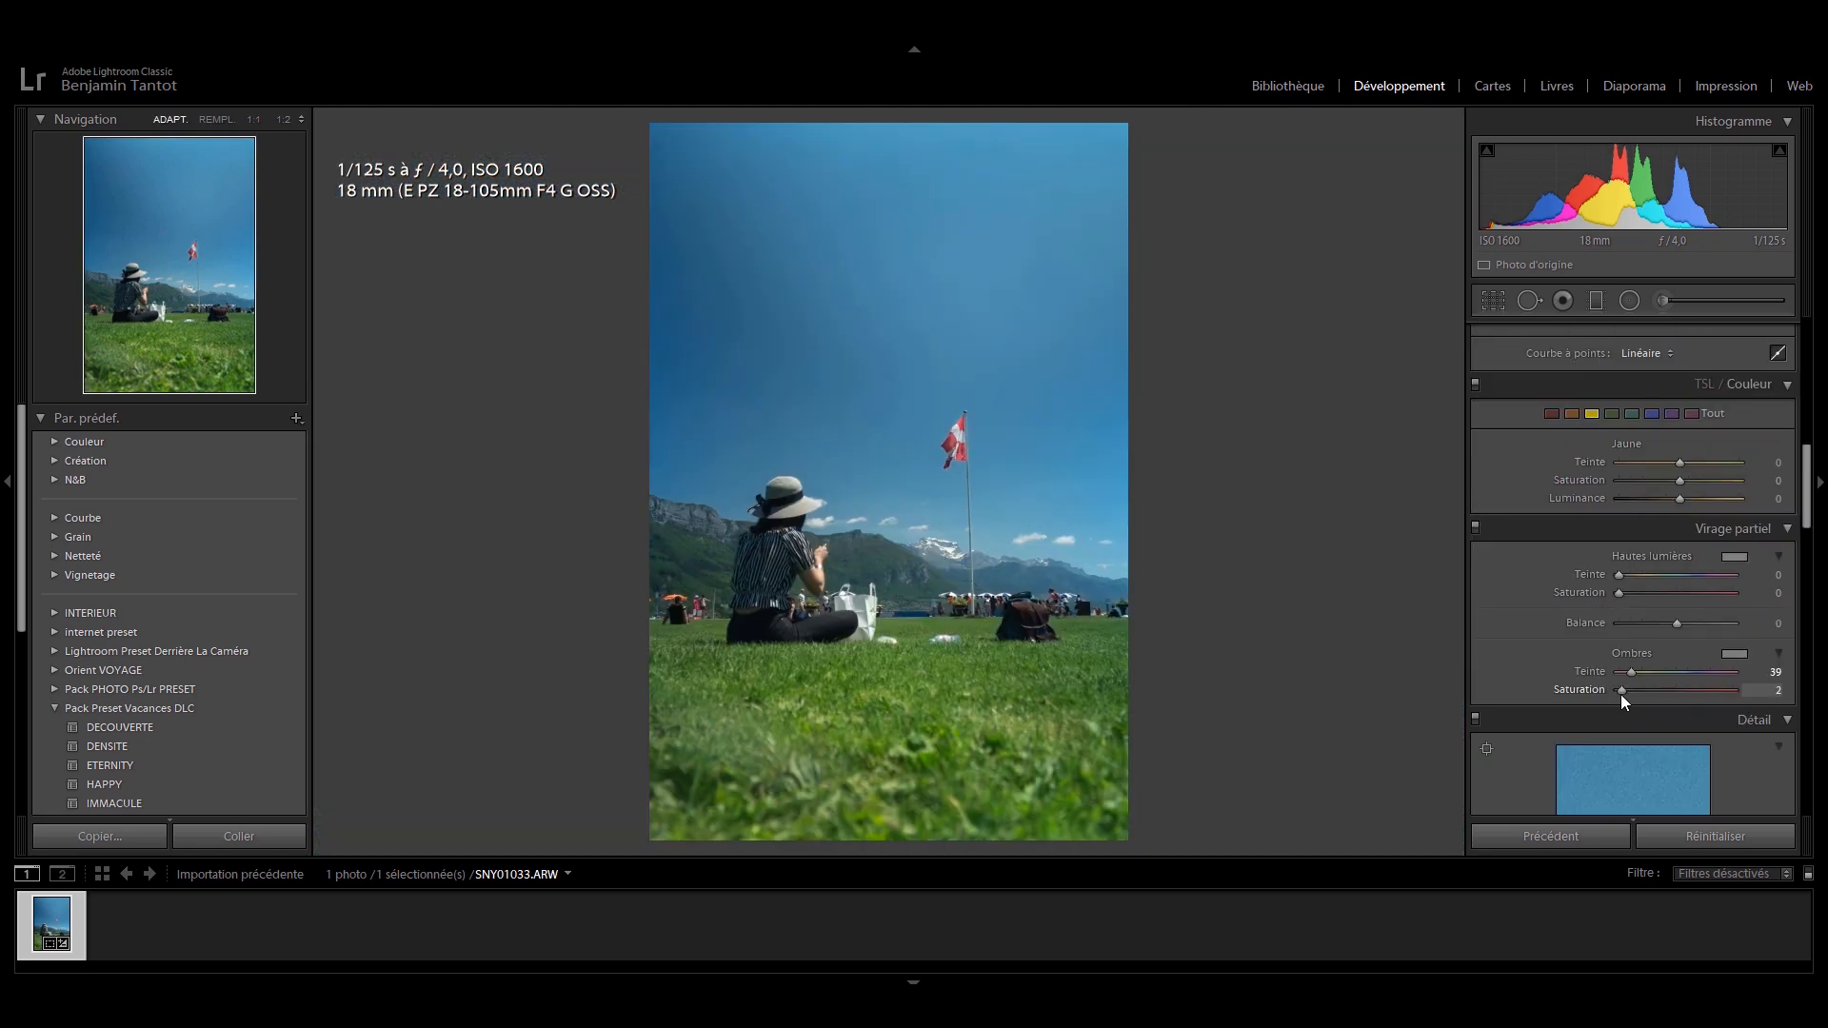
Step: Add subtle split toning with Hautes lumières at Teinte 57, Saturation 2 and Ombres at Teinte 39, Saturation 2
{"action": "left_click_drag", "start_coordinate": [1618, 694], "coordinate": [1621, 695]}
{"action": "left_click", "coordinate": [1643, 577]}
{"action": "left_click_drag", "start_coordinate": [1643, 579], "coordinate": [1620, 596]}
Step: Fine-tune the Vert color range and set the Bleu vert range to Teinte +34 and Saturation −4
{"action": "scroll", "coordinate": [1656, 581], "scroll_direction": "up", "scroll_amount": 1}
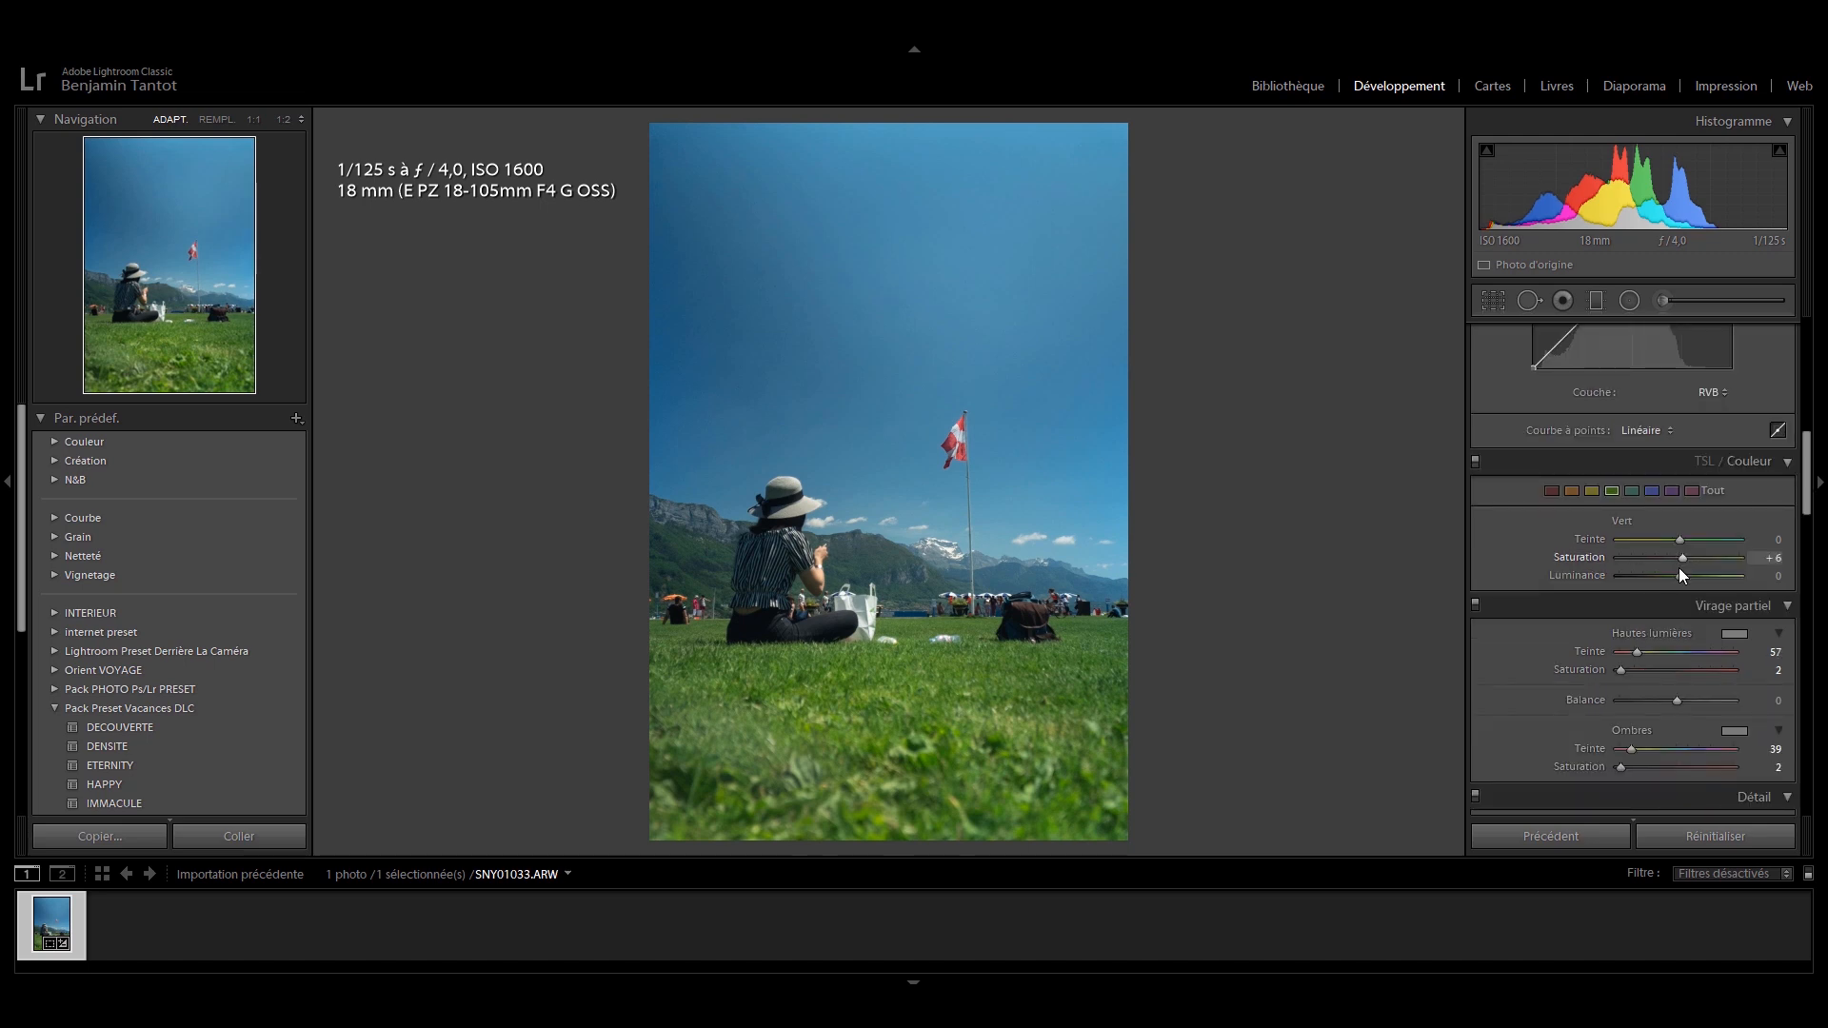
{"action": "mouse_move", "coordinate": [1670, 539]}
{"action": "left_mouse_down"}
{"action": "mouse_move", "coordinate": [1641, 543]}
{"action": "mouse_move", "coordinate": [1693, 551]}
{"action": "mouse_move", "coordinate": [1658, 544]}
{"action": "mouse_move", "coordinate": [1676, 550]}
{"action": "left_mouse_up"}
{"action": "left_click_drag", "start_coordinate": [1680, 558], "coordinate": [1540, 573]}
{"action": "mouse_move", "coordinate": [1654, 567]}
{"action": "left_mouse_down"}
{"action": "mouse_move", "coordinate": [1815, 568]}
{"action": "mouse_move", "coordinate": [1607, 571]}
{"action": "mouse_move", "coordinate": [1682, 576]}
{"action": "left_mouse_up"}
{"action": "mouse_move", "coordinate": [1678, 538]}
{"action": "left_mouse_down"}
{"action": "mouse_move", "coordinate": [1563, 558]}
{"action": "mouse_move", "coordinate": [1699, 564]}
{"action": "left_mouse_up"}
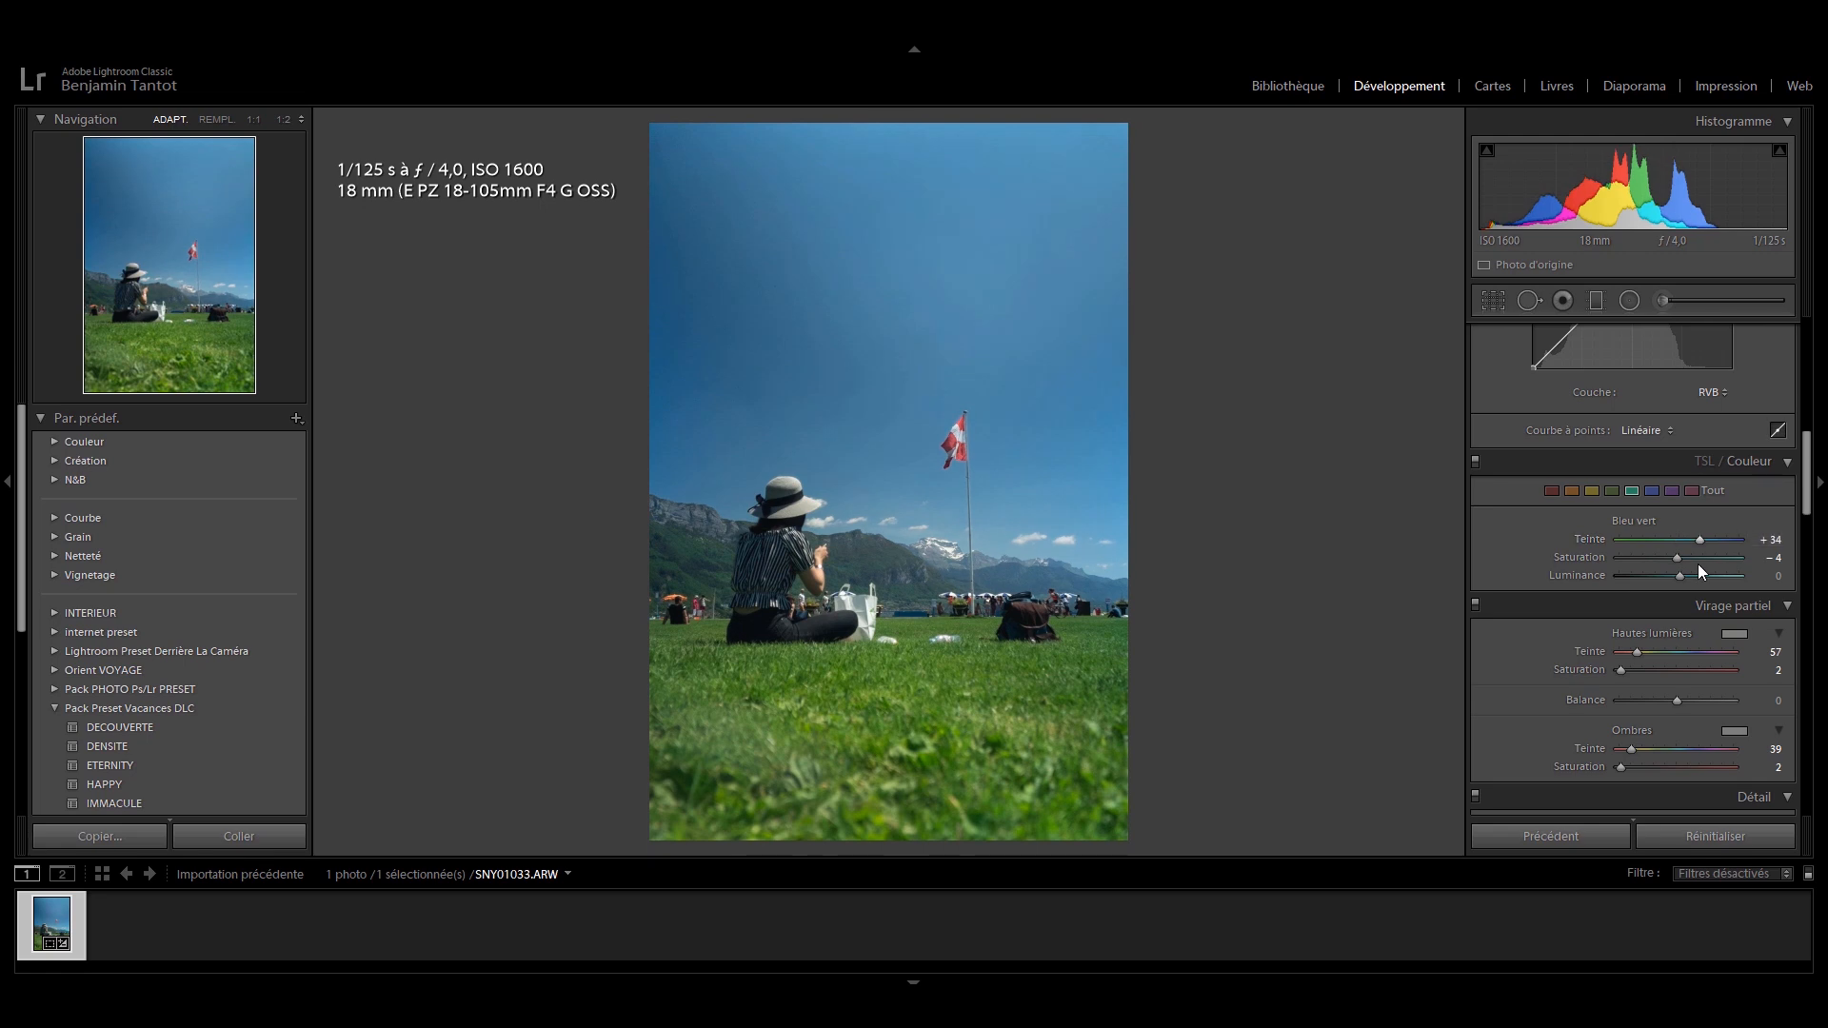
Step: Set the white balance Température to 5306 and compare the photo with its before state
{"action": "scroll", "coordinate": [1676, 547], "scroll_direction": "up", "scroll_amount": 5}
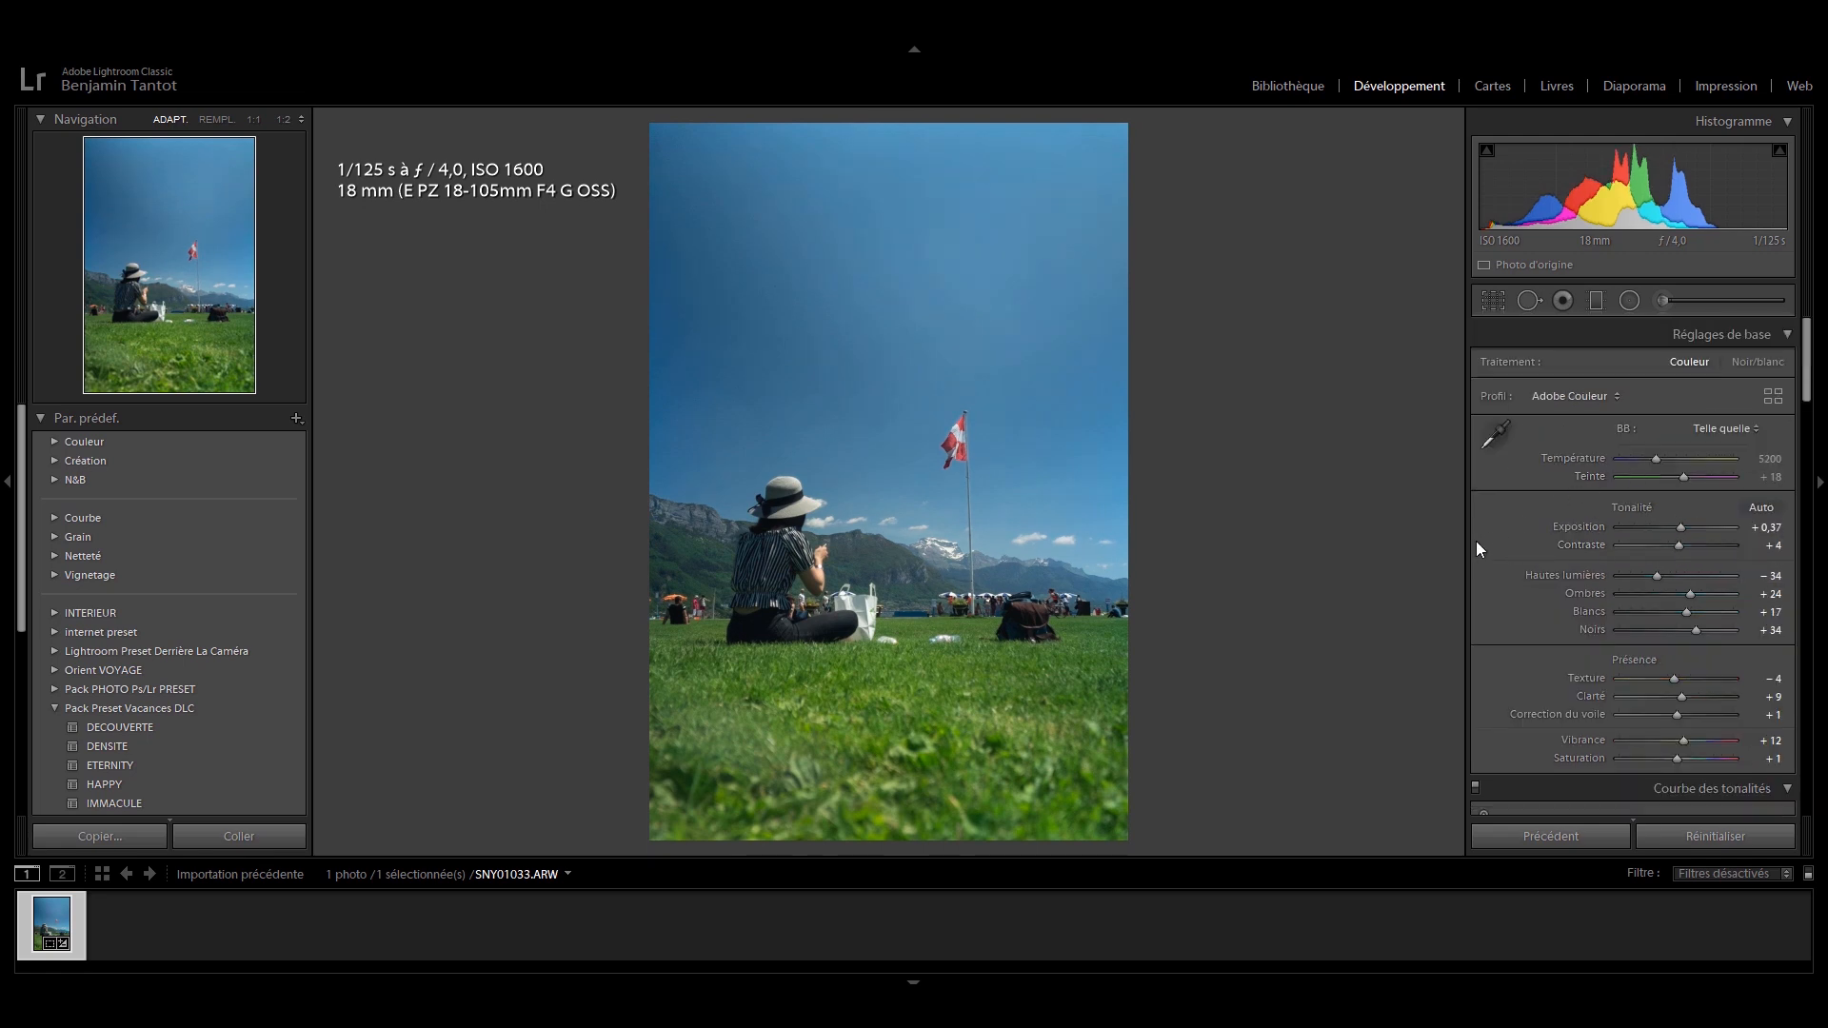
{"action": "left_click", "coordinate": [1658, 459]}
{"action": "key", "text": "backslash"}
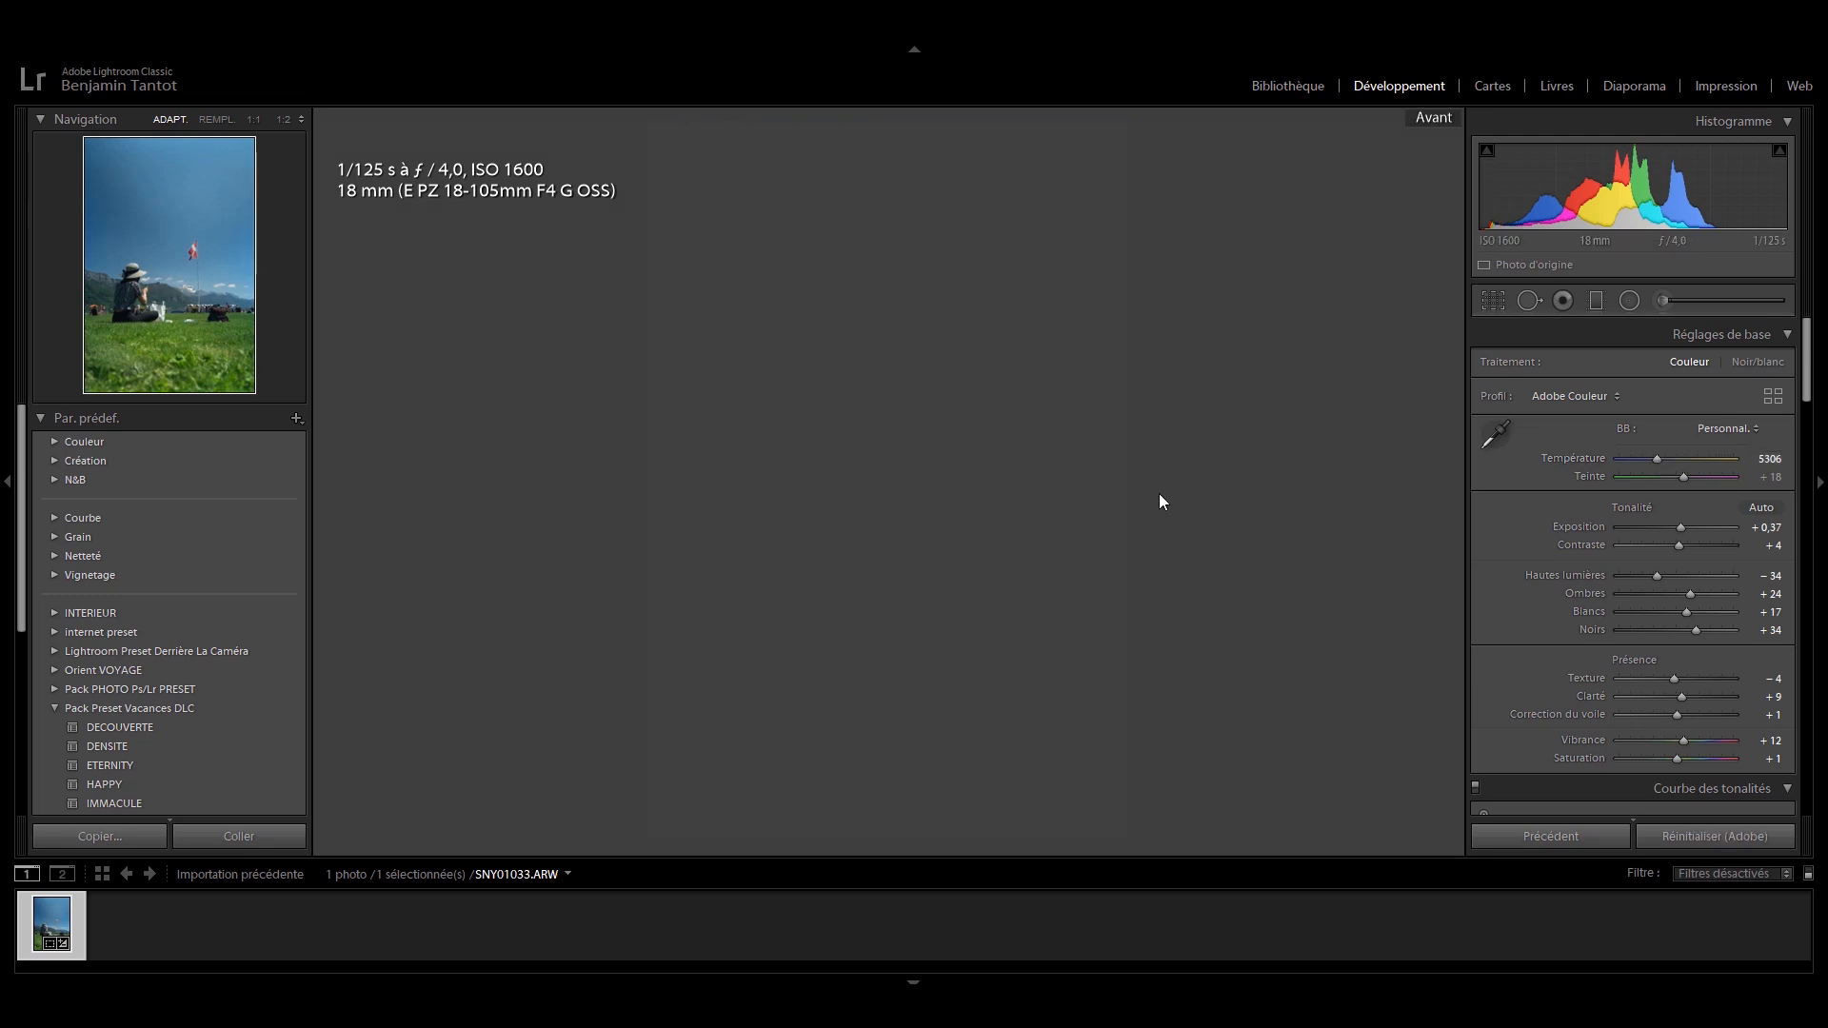
{"action": "key", "text": "backslash"}
{"action": "key", "text": "backslash"}
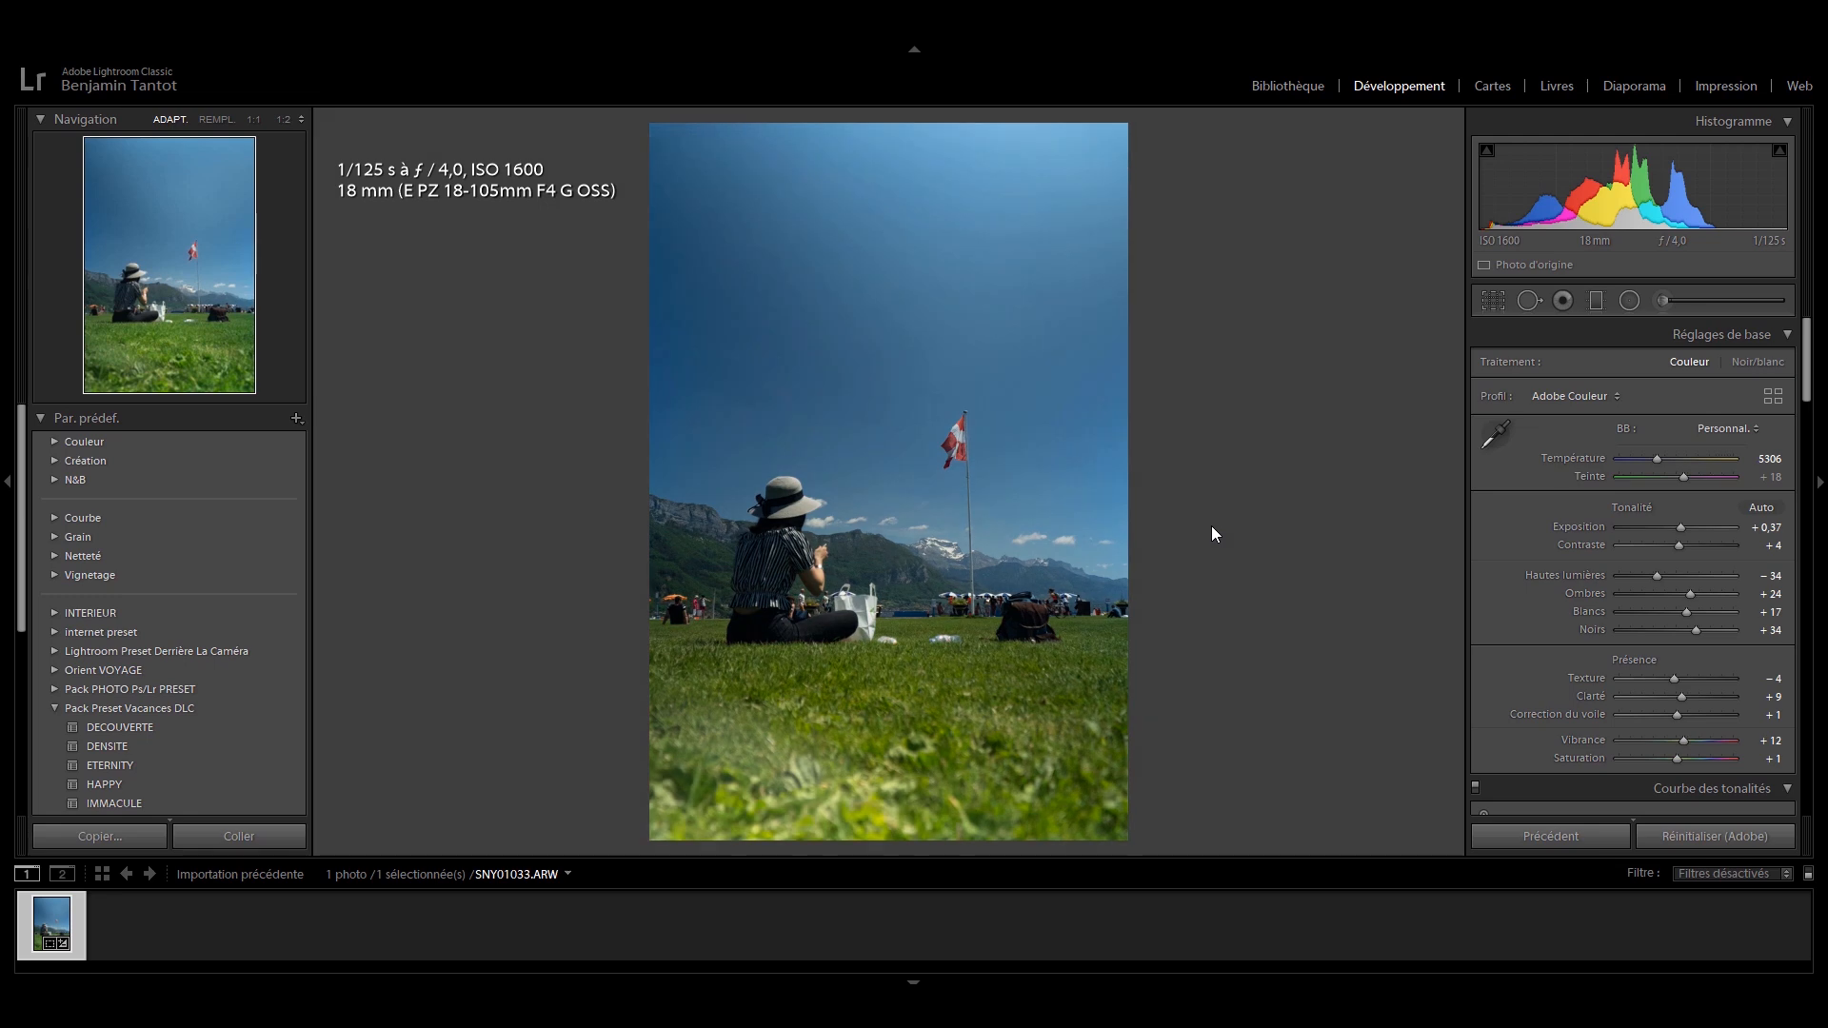
{"action": "key", "text": "backslash"}
{"action": "key", "text": "y"}
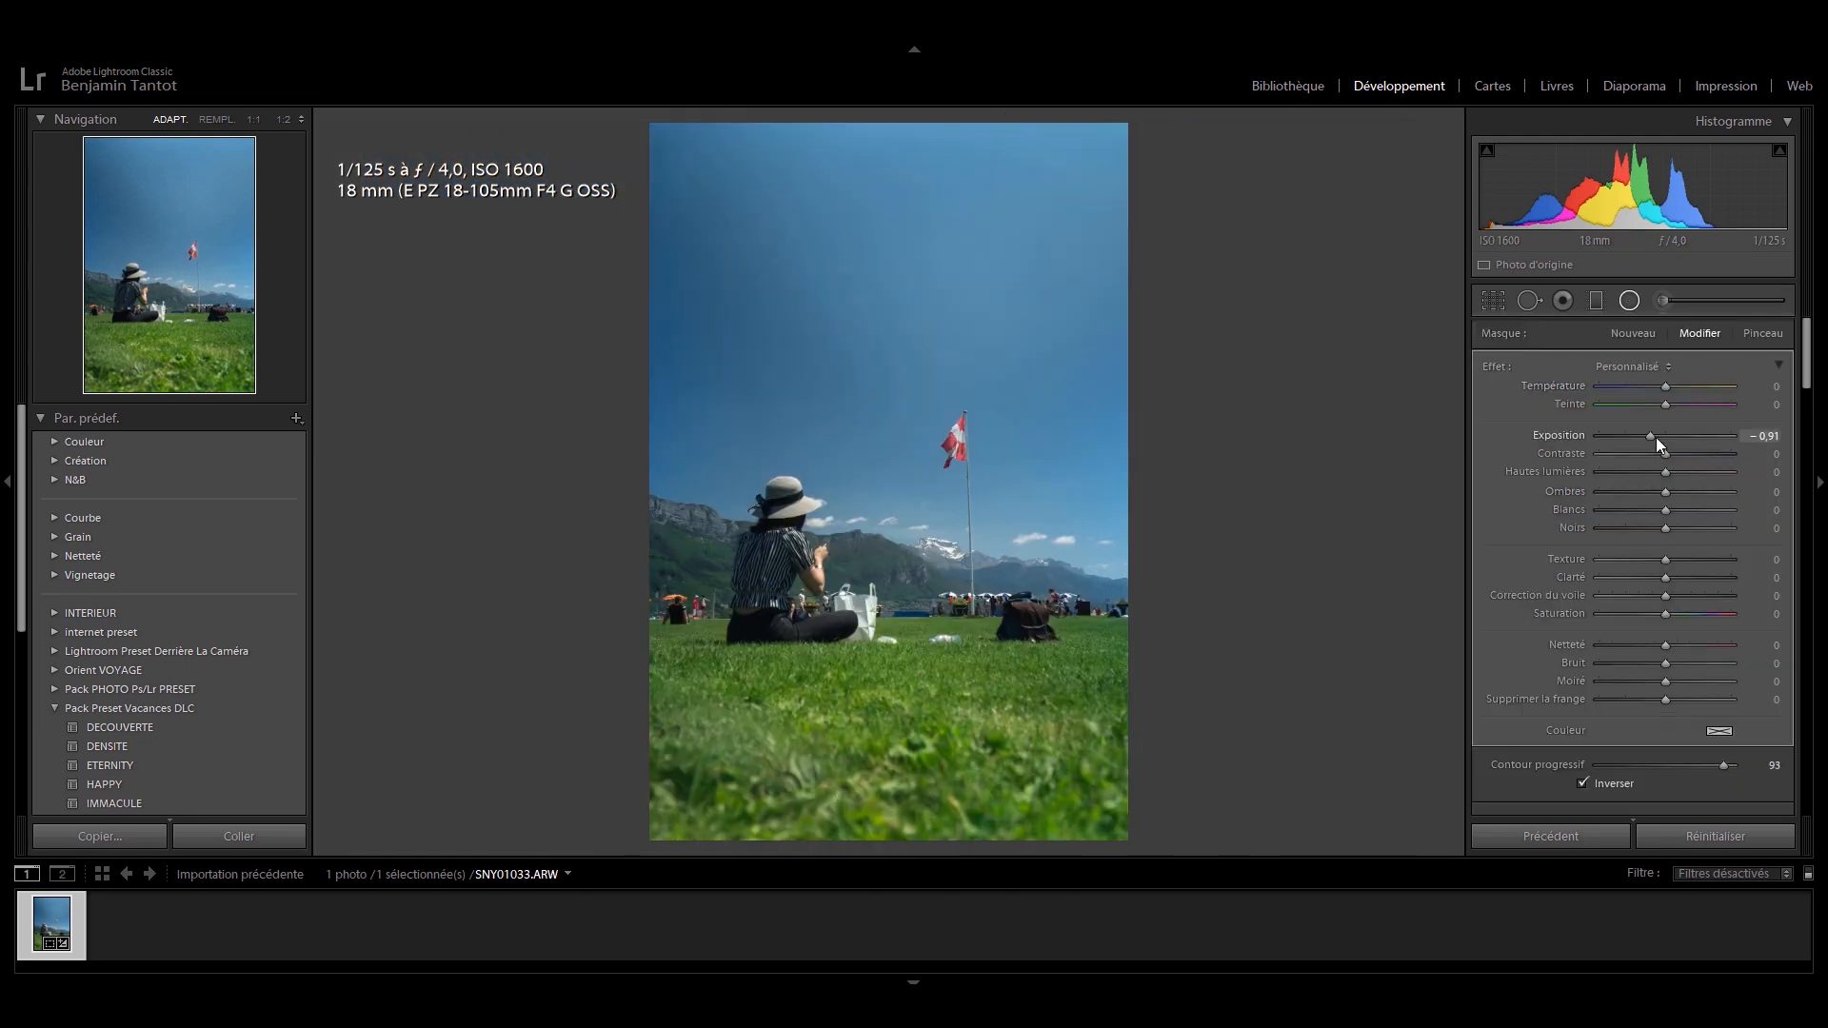
Step: Lower the sky filter's Hautes lumières and add another strongly feathered radial filter at the photo's upper edge with Correction du voile 0 and reduced Exposition
{"action": "left_click_drag", "start_coordinate": [1664, 472], "coordinate": [1651, 473]}
{"action": "left_click_drag", "start_coordinate": [1011, 113], "coordinate": [1388, 319]}
{"action": "mouse_move", "coordinate": [1329, 258]}
{"action": "left_mouse_down"}
{"action": "mouse_move", "coordinate": [1472, 365]}
{"action": "mouse_move", "coordinate": [1573, 387]}
{"action": "mouse_move", "coordinate": [984, 134]}
{"action": "mouse_move", "coordinate": [905, 130]}
{"action": "left_mouse_up"}
{"action": "left_click", "coordinate": [1758, 595]}
{"action": "type", "text": "0"}
{"action": "left_click_drag", "start_coordinate": [1673, 435], "coordinate": [1662, 435]}
{"action": "left_click_drag", "start_coordinate": [1665, 764], "coordinate": [1734, 764]}
Step: Set the upper-right sky filter to Hautes lumières −21 and Blancs −3, and fit the photo to the view
{"action": "left_click", "coordinate": [1012, 112]}
{"action": "left_click_drag", "start_coordinate": [1665, 472], "coordinate": [1645, 472]}
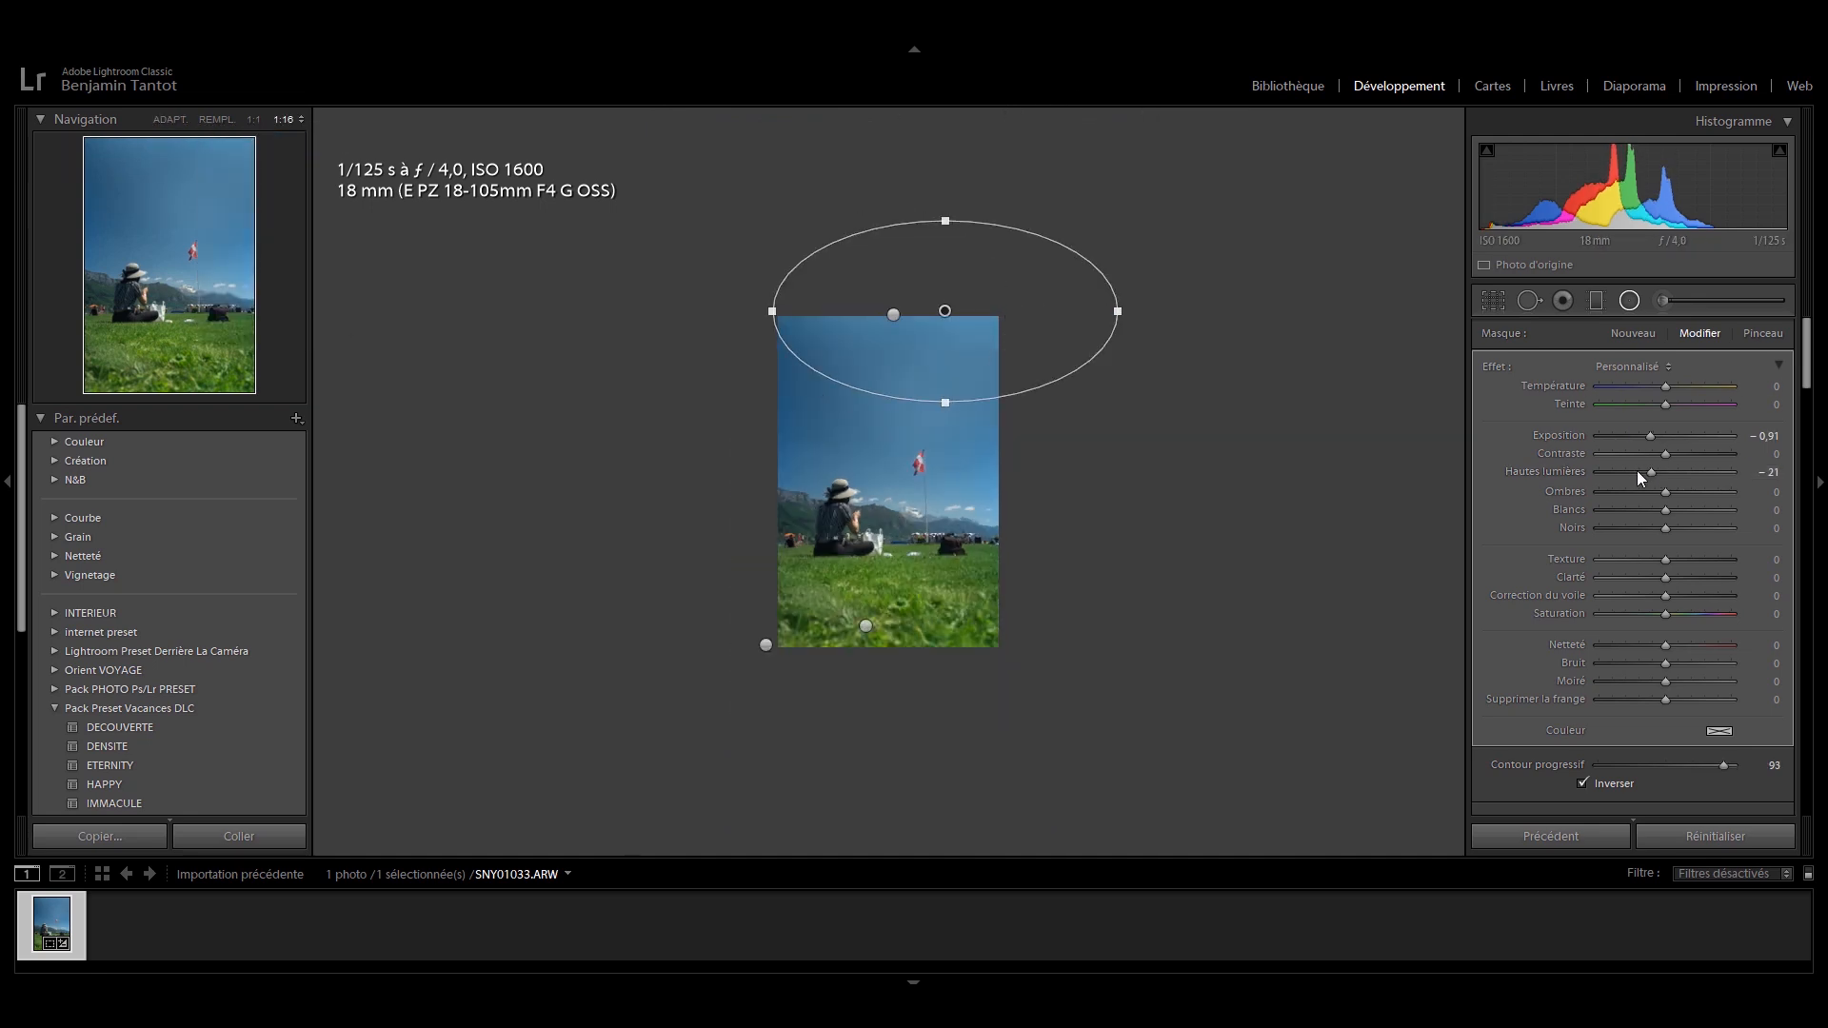
{"action": "left_click_drag", "start_coordinate": [1674, 510], "coordinate": [1664, 510]}
{"action": "left_click", "coordinate": [170, 120]}
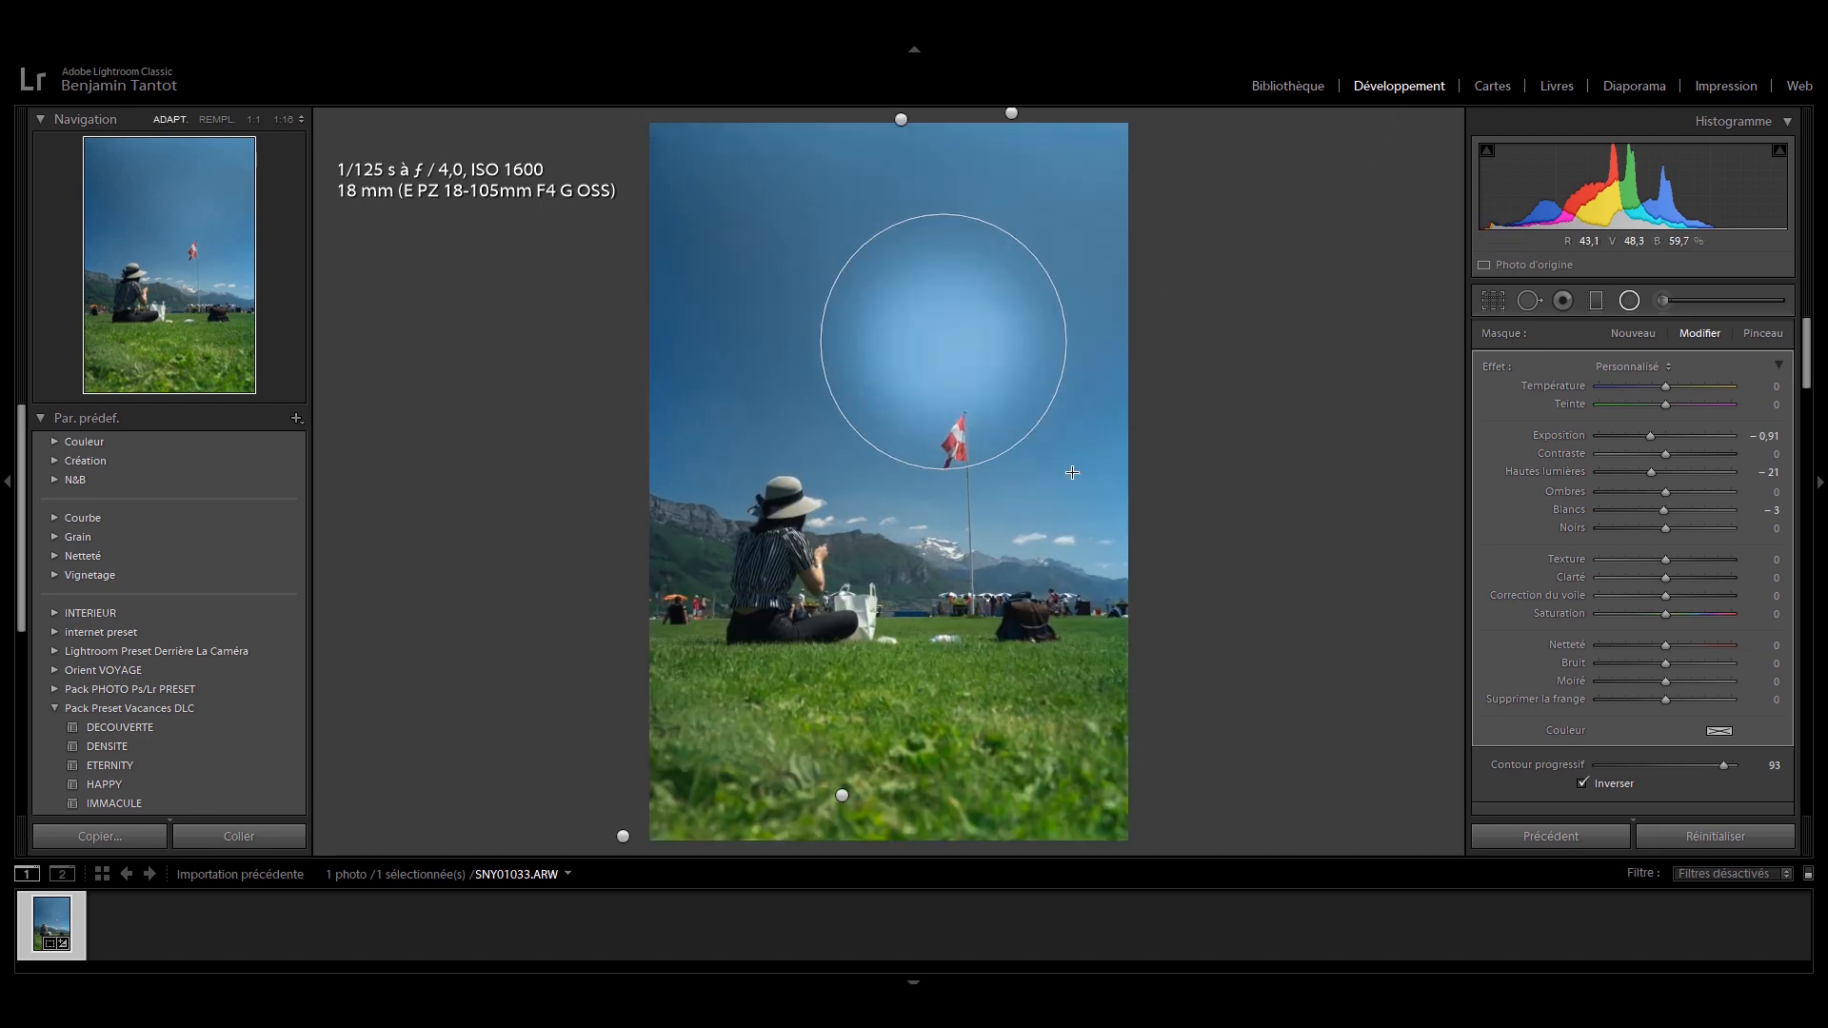
Step: Draw a round radial filter in the sky above the flag and reset its Exposition and Correction du voile to 0
{"action": "left_click", "coordinate": [946, 338]}
{"action": "left_click", "coordinate": [1768, 436]}
{"action": "type", "text": "0"}
{"action": "left_click", "coordinate": [1770, 595]}
{"action": "type", "text": "0"}
Step: Brighten the filter above the flag slightly, increase its Contour progressif, move it a little higher and adjust its Hautes lumières and Blancs
{"action": "left_click_drag", "start_coordinate": [1673, 444], "coordinate": [1669, 445]}
{"action": "left_click_drag", "start_coordinate": [1689, 765], "coordinate": [1742, 764]}
{"action": "left_click_drag", "start_coordinate": [938, 313], "coordinate": [930, 286]}
{"action": "left_click_drag", "start_coordinate": [1665, 472], "coordinate": [1666, 517]}
Step: Add a radial filter reaching into the sky's left side, with Correction du voile 0, Exposition 0,11 and a higher Contour progressif, and widen it
{"action": "left_click_drag", "start_coordinate": [520, 271], "coordinate": [784, 477]}
{"action": "left_click", "coordinate": [1767, 597]}
{"action": "type", "text": "0"}
{"action": "left_click", "coordinate": [1772, 438]}
{"action": "left_click_drag", "start_coordinate": [1673, 435], "coordinate": [1670, 436]}
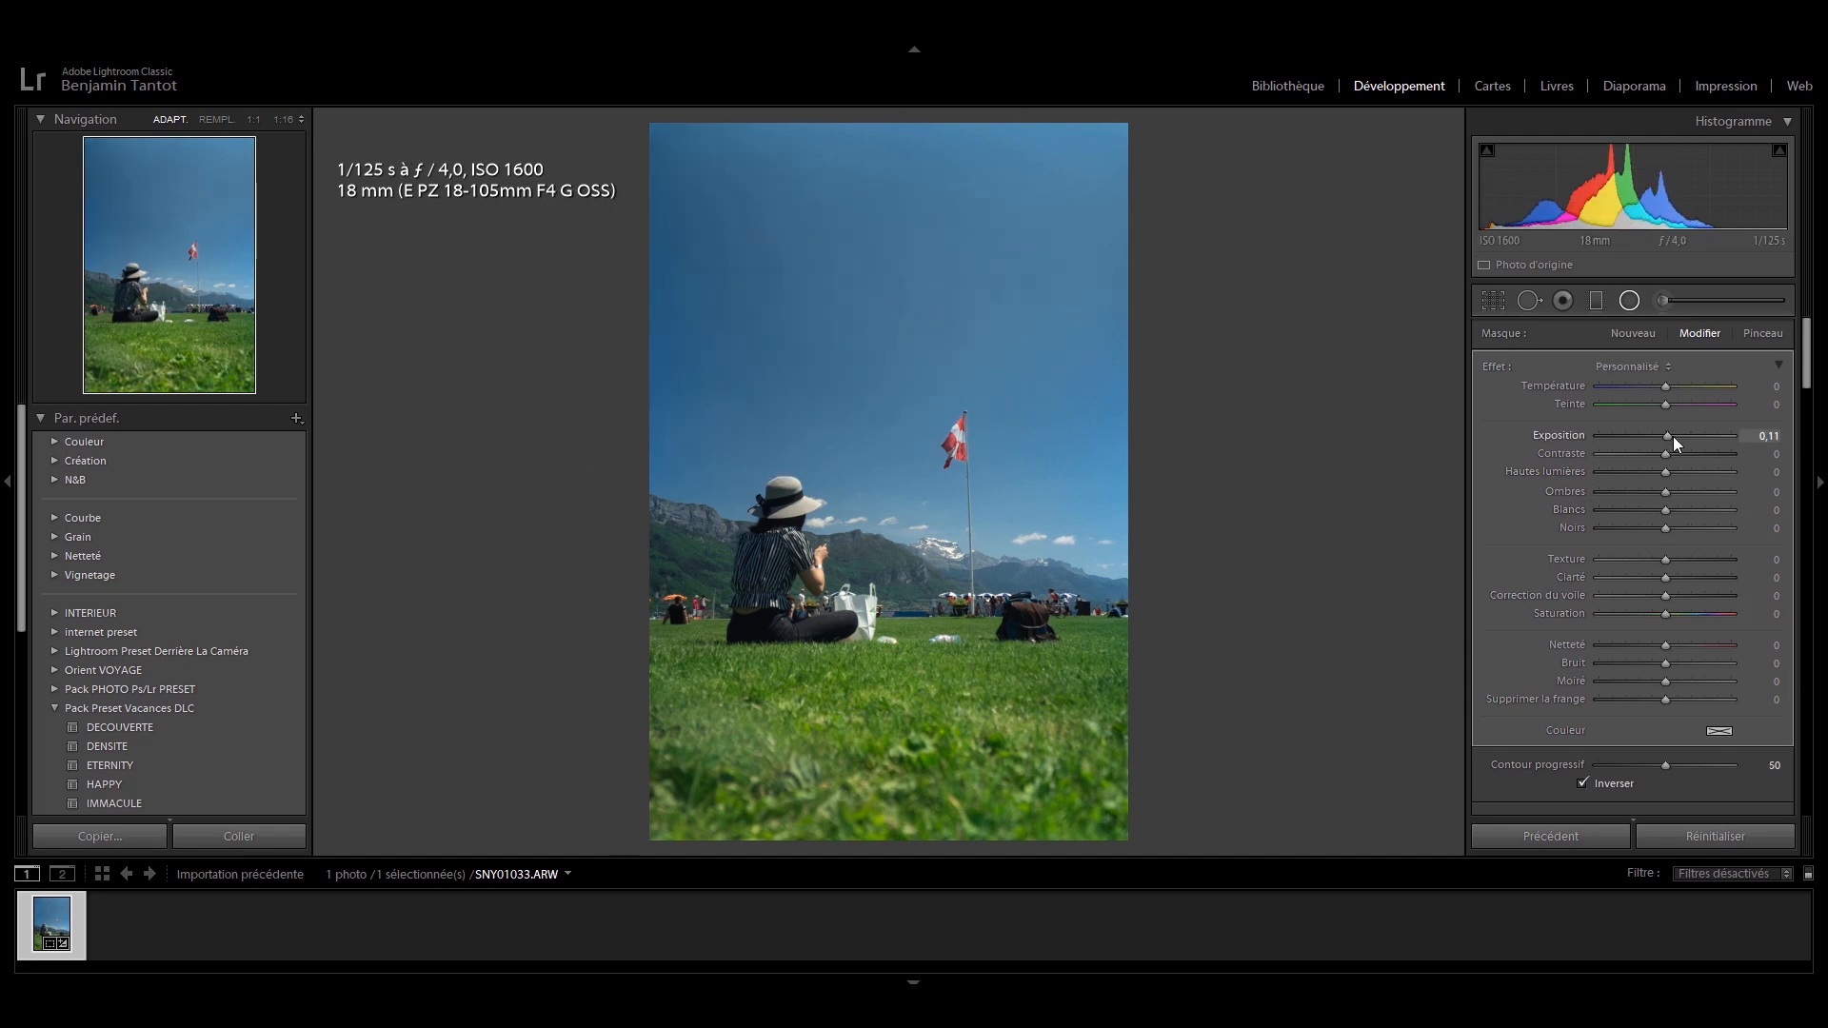
{"action": "left_click_drag", "start_coordinate": [783, 306], "coordinate": [854, 314]}
{"action": "left_click_drag", "start_coordinate": [1665, 765], "coordinate": [1730, 765]}
Step: Draw a large tilted radial filter beyond the photo's right edge, move it into the upper-right sky and stretch it toward the woman
{"action": "mouse_move", "coordinate": [1334, 259]}
{"action": "left_mouse_down"}
{"action": "mouse_move", "coordinate": [1132, 595]}
{"action": "mouse_move", "coordinate": [1196, 603]}
{"action": "mouse_move", "coordinate": [1158, 603]}
{"action": "left_mouse_up"}
{"action": "left_click_drag", "start_coordinate": [1270, 613], "coordinate": [1055, 485]}
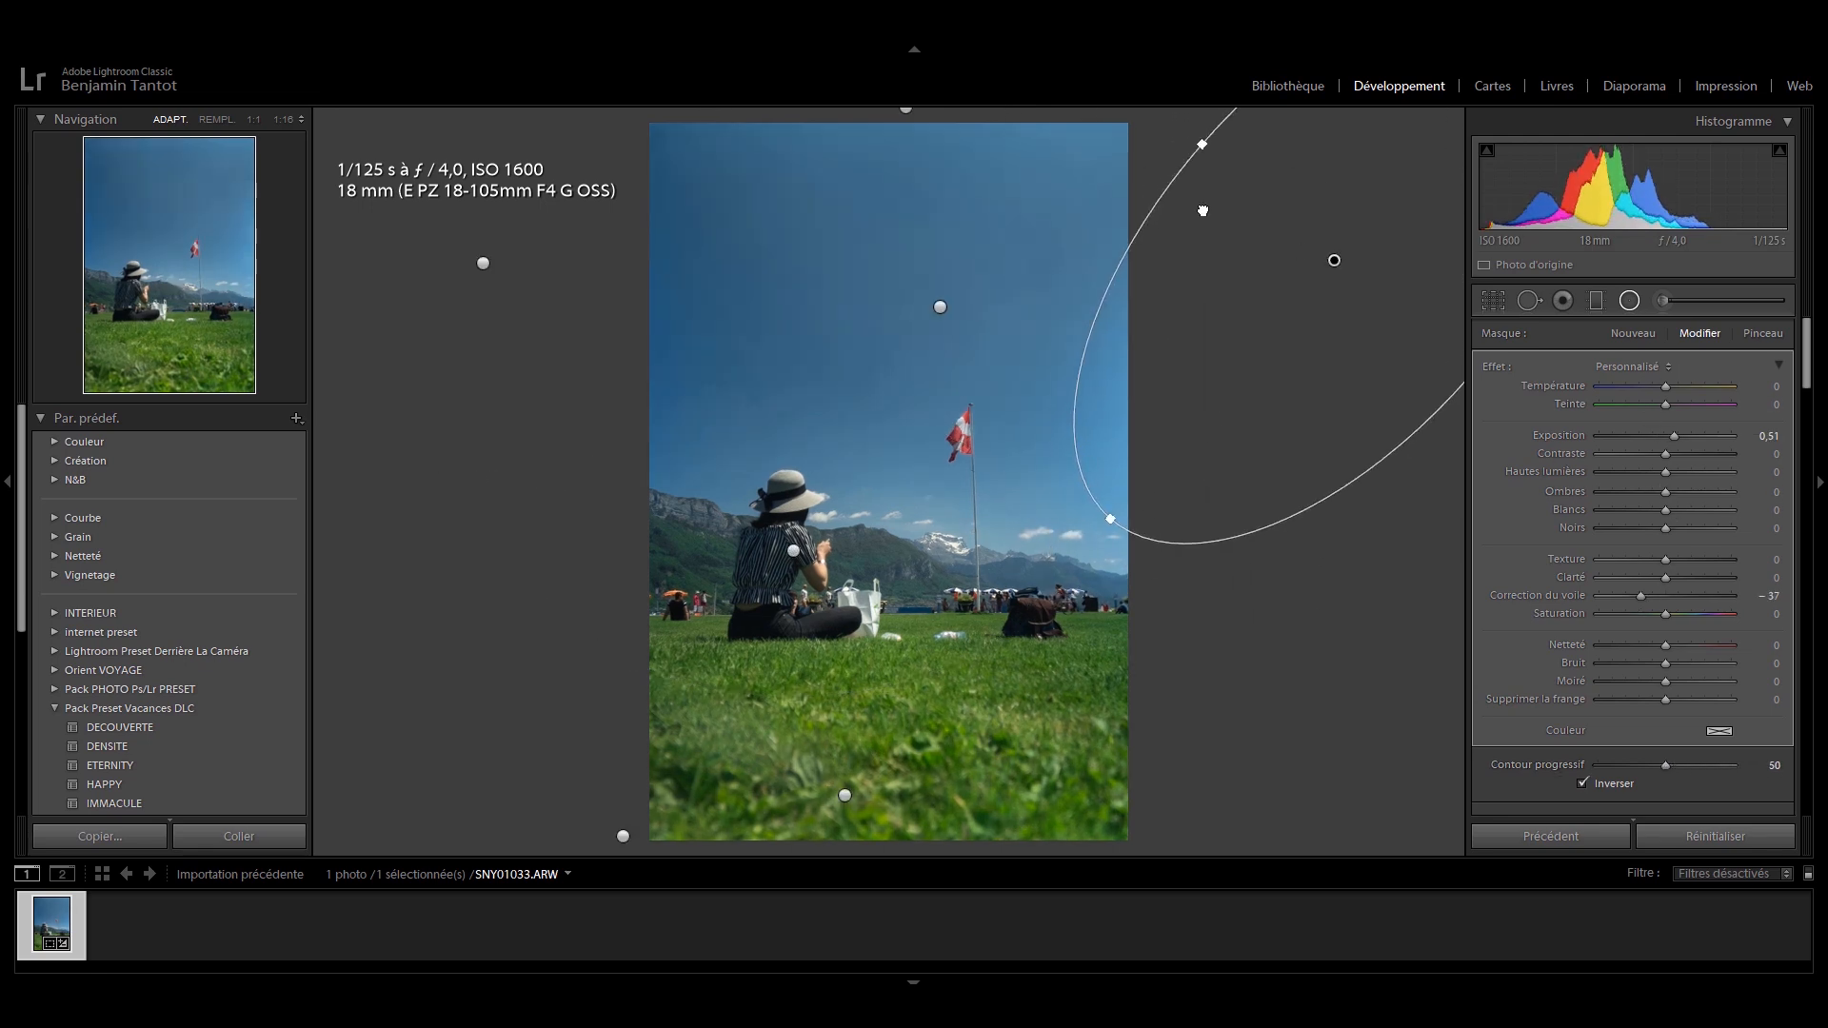
{"action": "left_click_drag", "start_coordinate": [1334, 260], "coordinate": [1171, 139]}
{"action": "left_click_drag", "start_coordinate": [951, 400], "coordinate": [809, 559]}
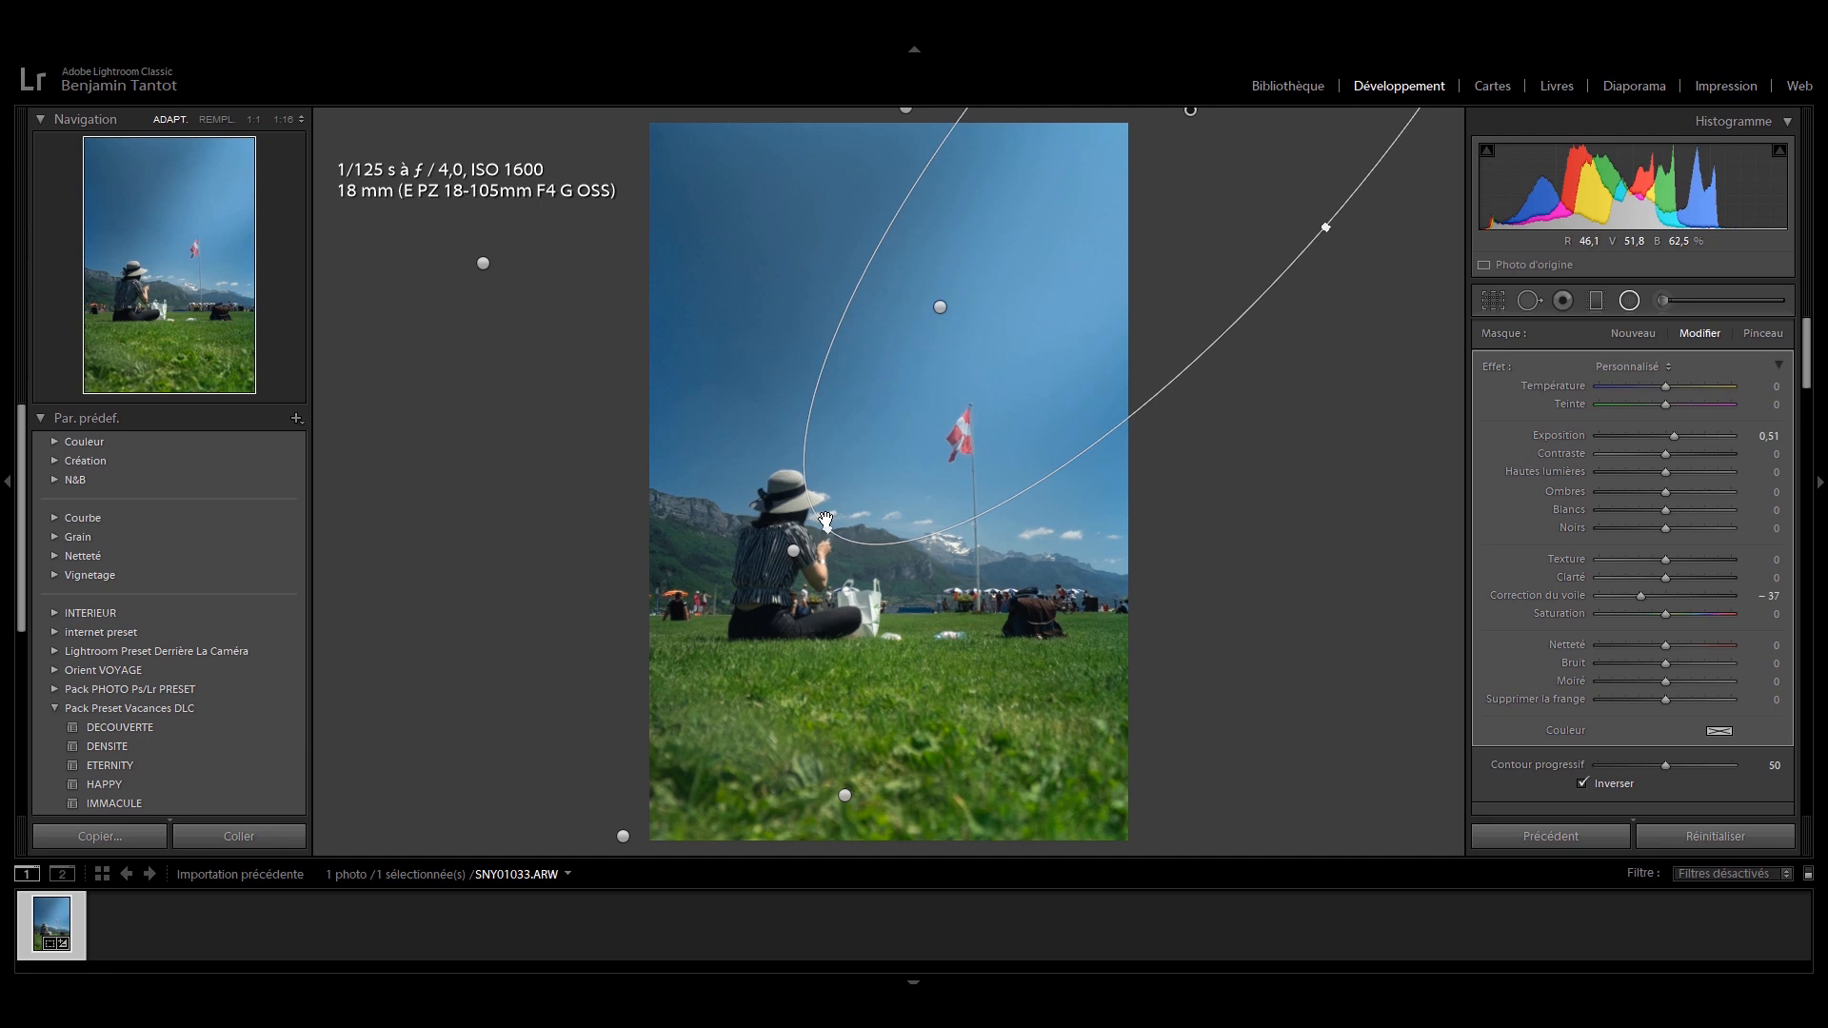
Step: Set the right-hand sky filter to Exposition 0,23 and Correction du voile −17, widen and shift it slightly, and close the radial filter tool
{"action": "left_click", "coordinate": [1773, 597]}
{"action": "type", "text": "00"}
{"action": "left_click_drag", "start_coordinate": [1660, 602], "coordinate": [1654, 603]}
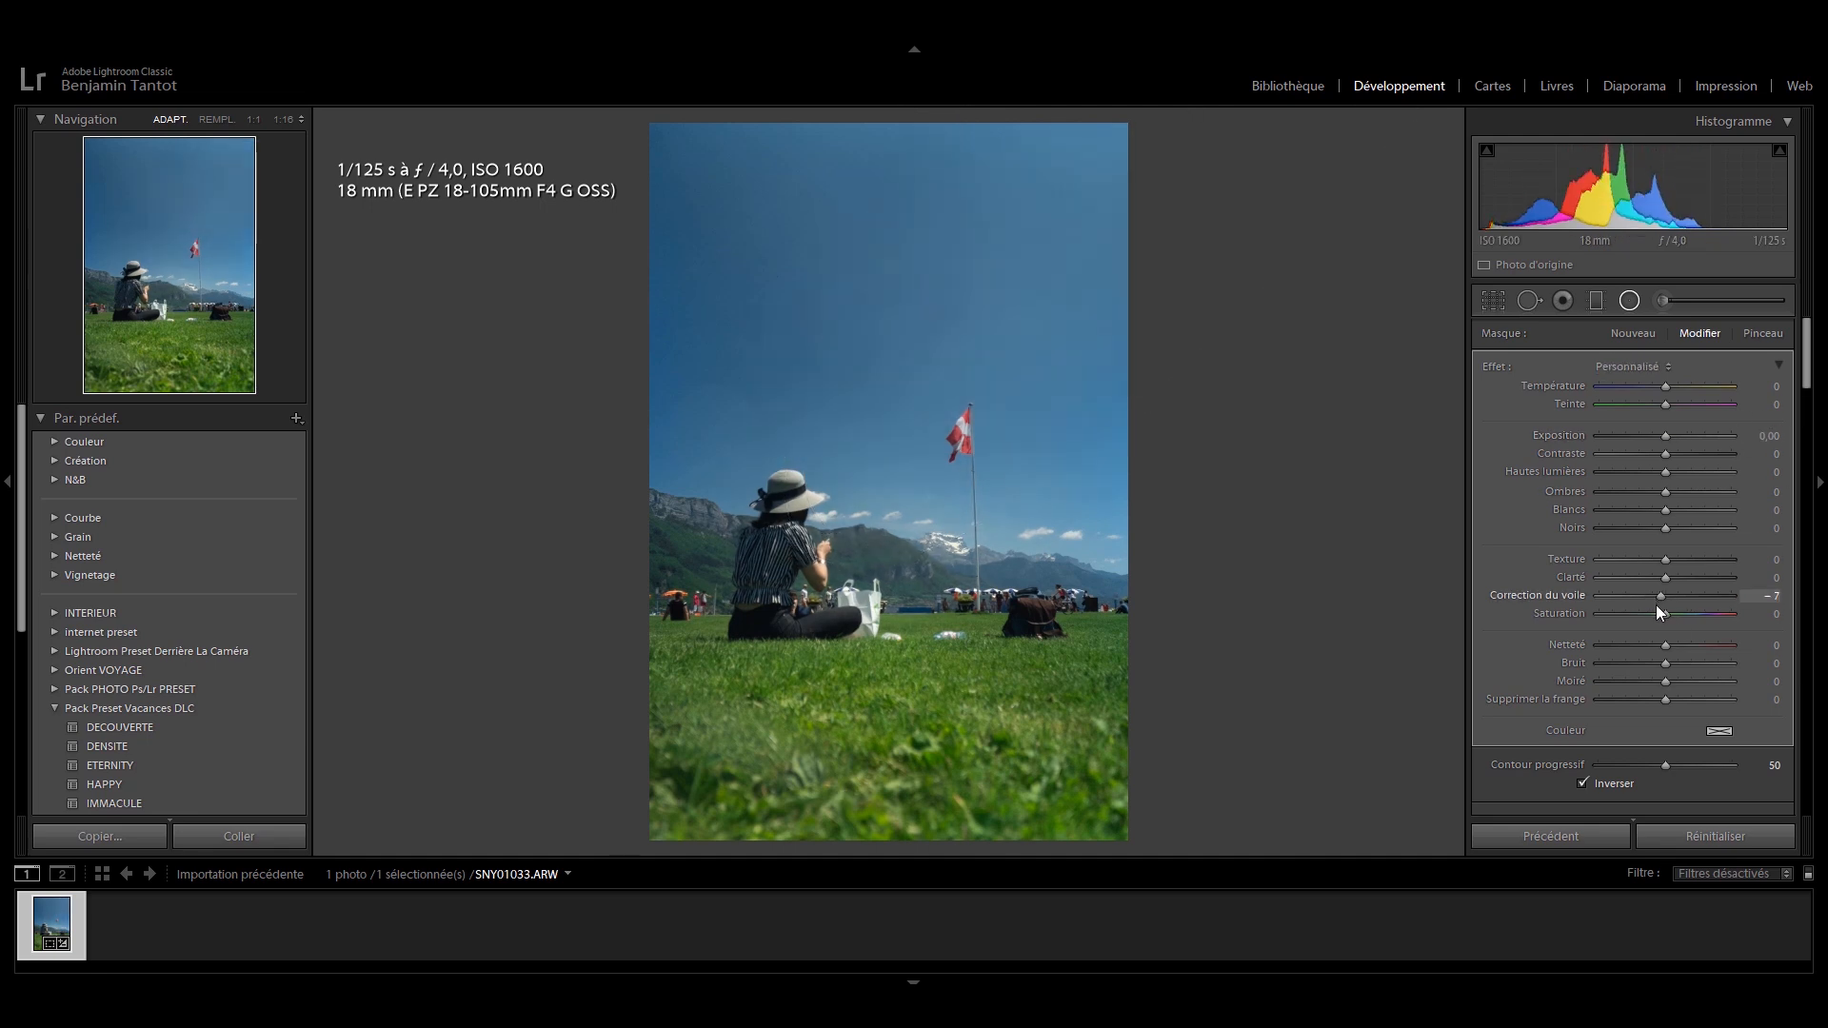
{"action": "left_click_drag", "start_coordinate": [1665, 436], "coordinate": [1668, 437]}
{"action": "left_click_drag", "start_coordinate": [1328, 225], "coordinate": [1338, 257]}
{"action": "left_click_drag", "start_coordinate": [1226, 133], "coordinate": [1196, 167]}
{"action": "left_click_drag", "start_coordinate": [1665, 436], "coordinate": [1665, 441]}
{"action": "key", "text": "alt"}
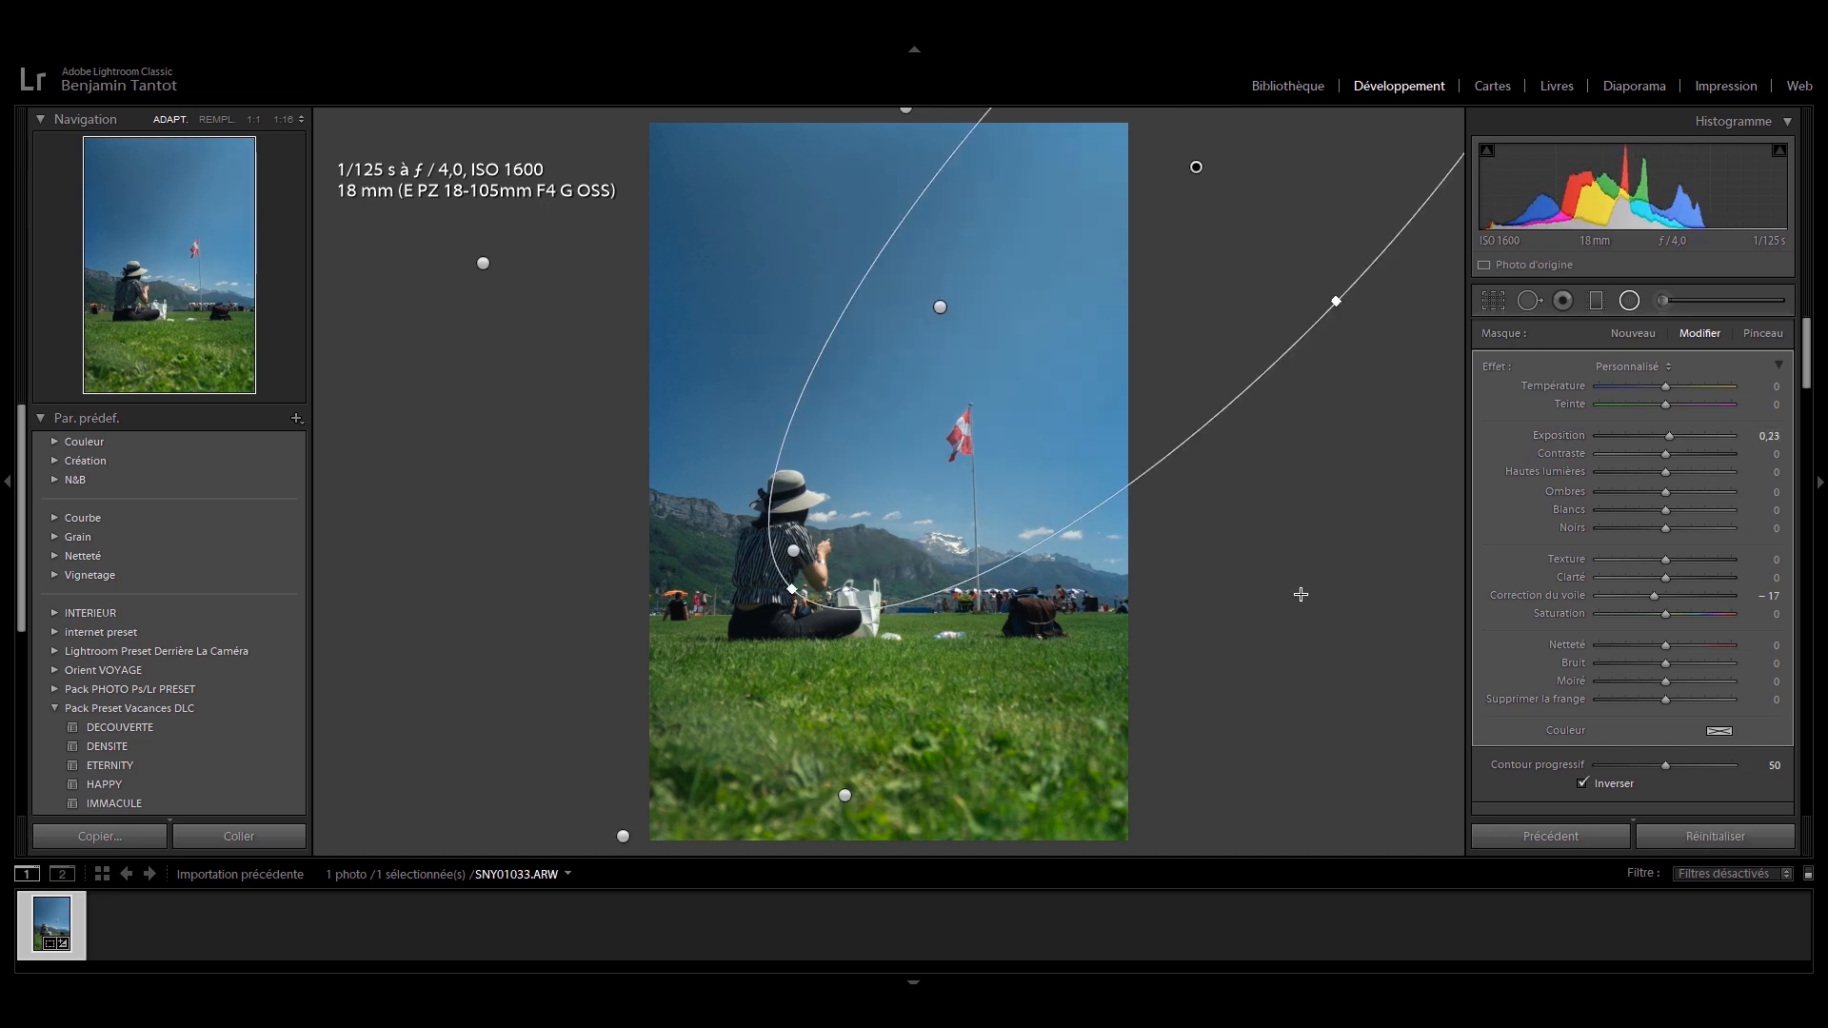
{"action": "left_click", "coordinate": [1629, 300]}
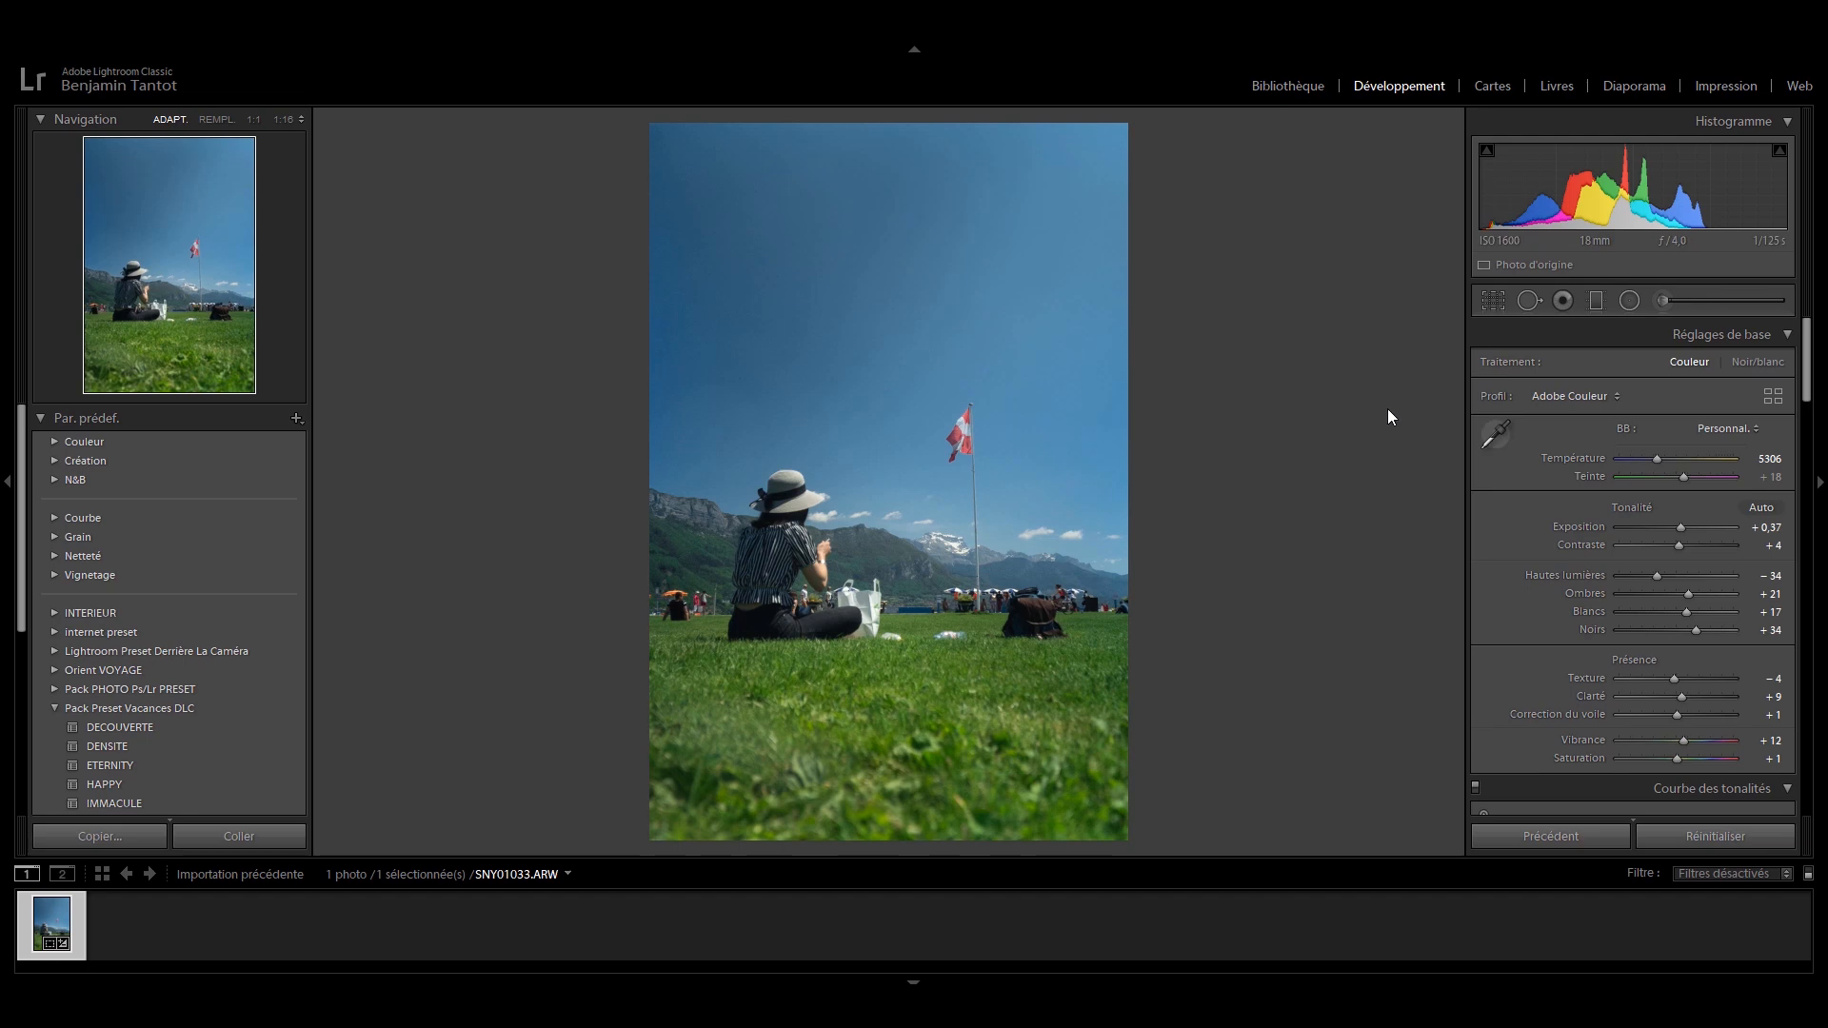
Step: Compare the lakeside photo with its original state by switching between the before and after views
{"action": "key", "text": "backslash"}
{"action": "key", "text": "backslash"}
{"action": "key", "text": "backslash"}
{"action": "key", "text": "backslash"}
Step: Set the lakeside photo's Contraste to +14, Hautes lumières to +40, Ombres to +14, Blancs to +29 and Noirs to +29
{"action": "left_click_drag", "start_coordinate": [1682, 547], "coordinate": [1686, 549]}
{"action": "left_click_drag", "start_coordinate": [1657, 575], "coordinate": [1704, 583]}
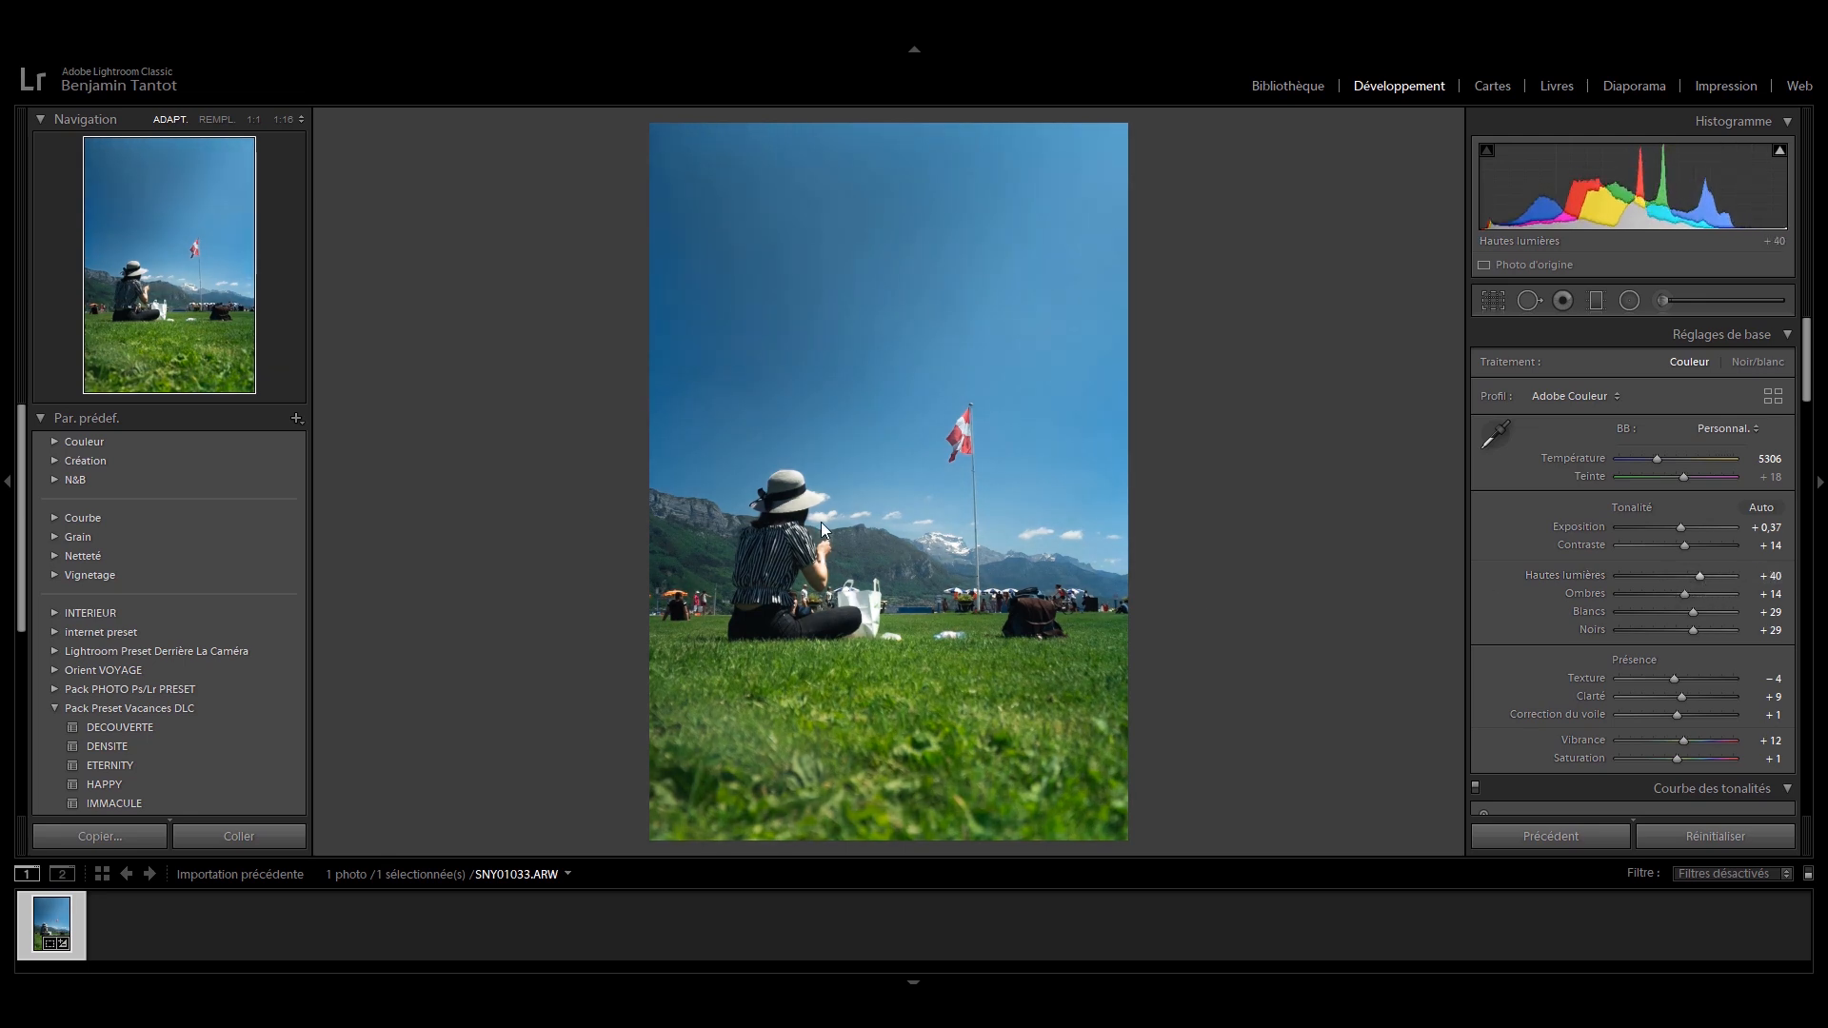
{"action": "scroll", "coordinate": [1633, 572], "scroll_direction": "down", "scroll_amount": 15}
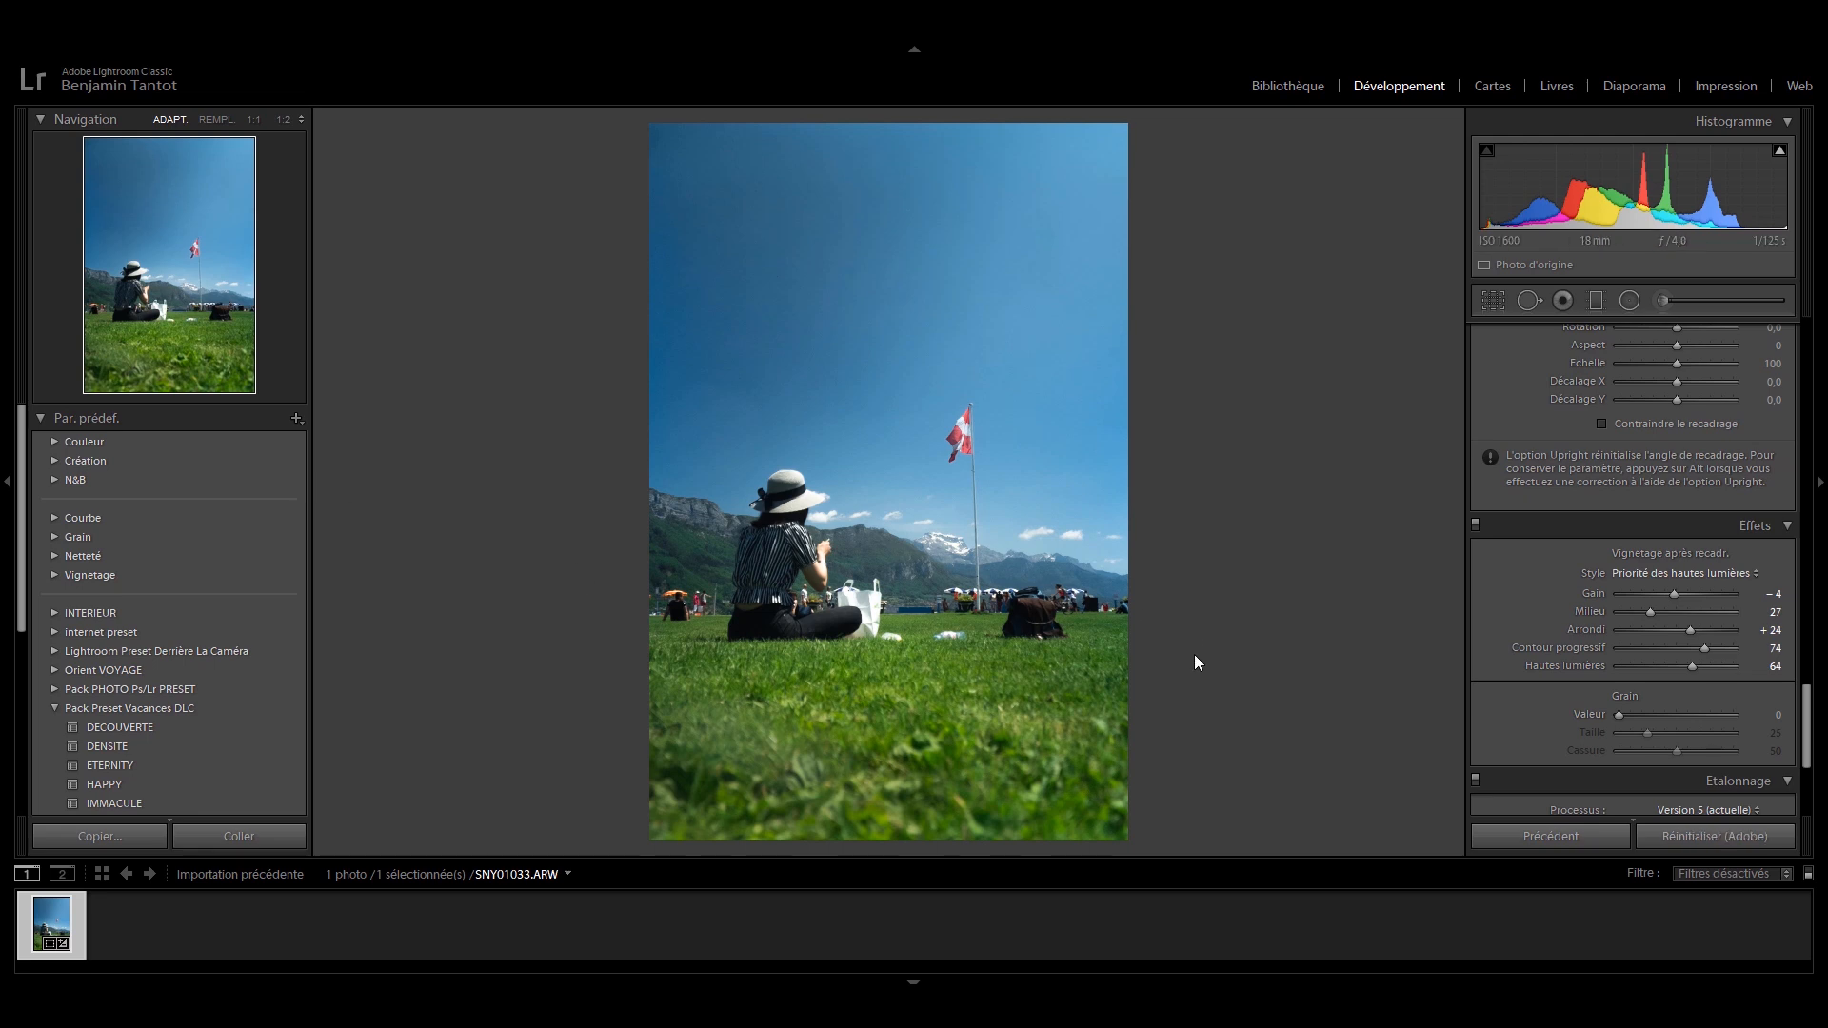
Step: Check the brightened lakeside photo against the original, first full-size and finally side by side
{"action": "key", "text": "backslash"}
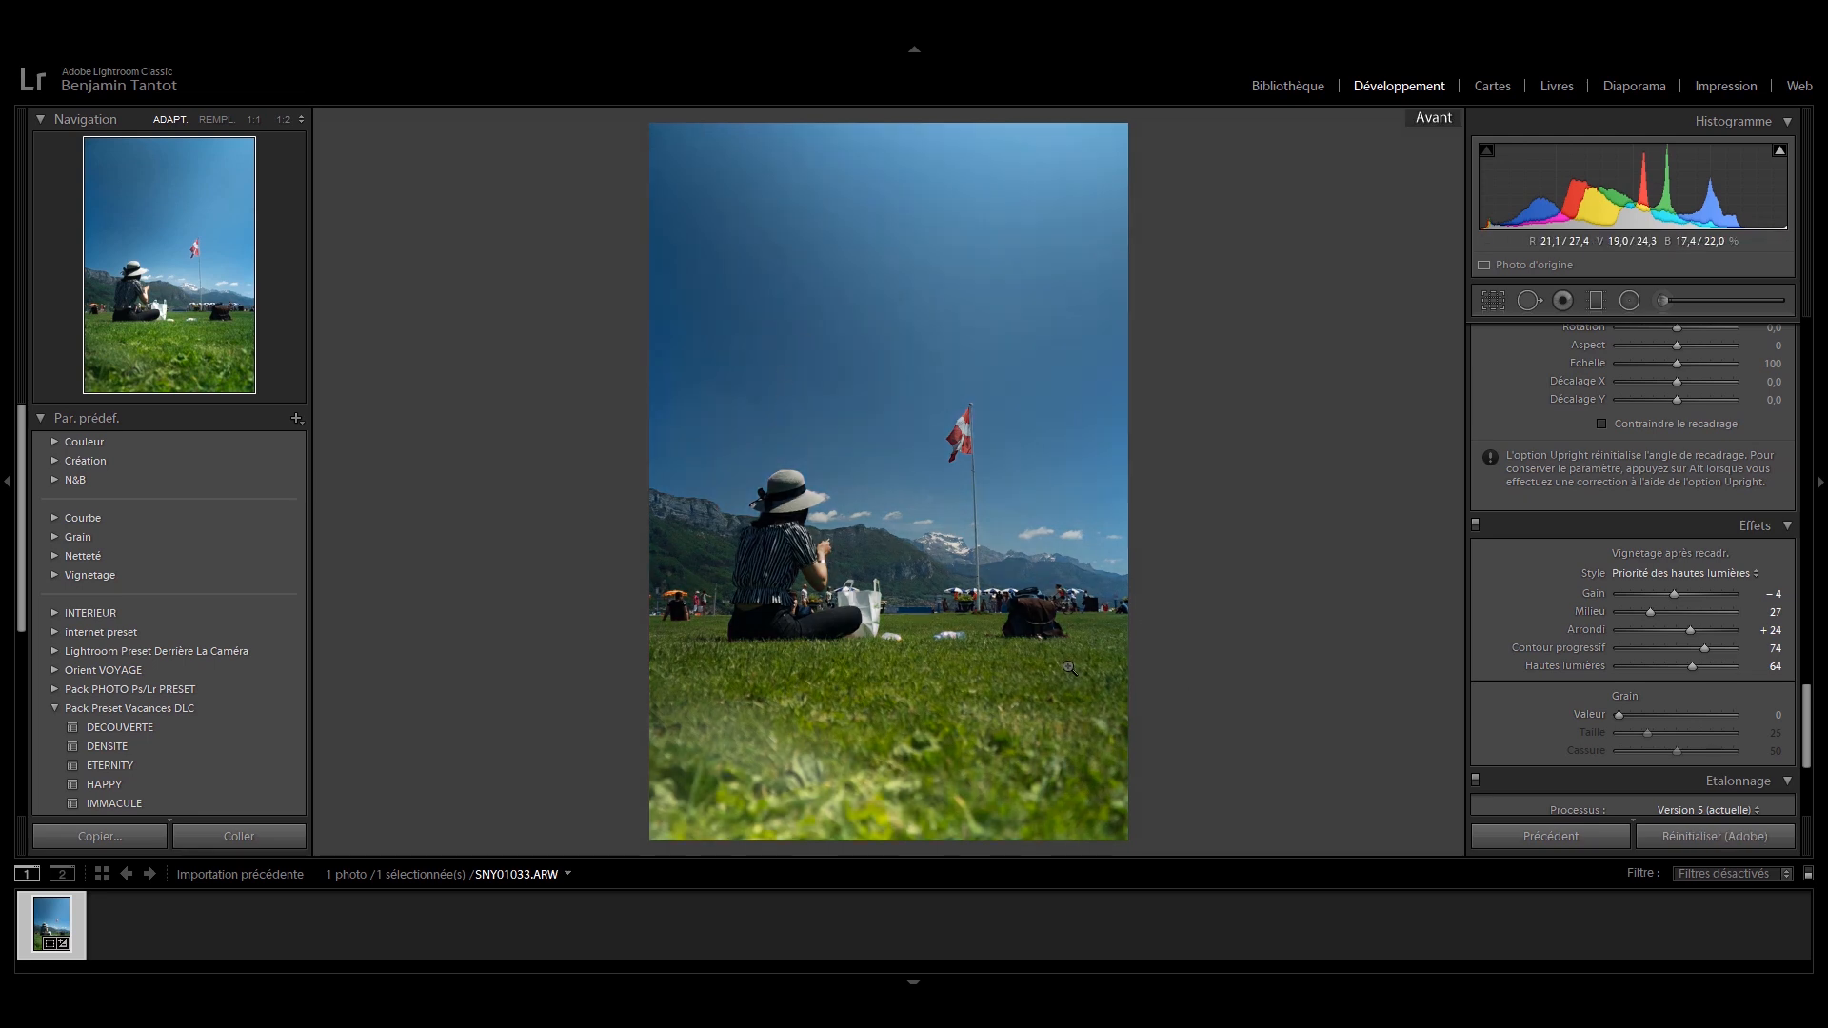
{"action": "key", "text": "backslash"}
{"action": "key", "text": "backslash"}
{"action": "key", "text": "backslash"}
{"action": "key", "text": "y"}
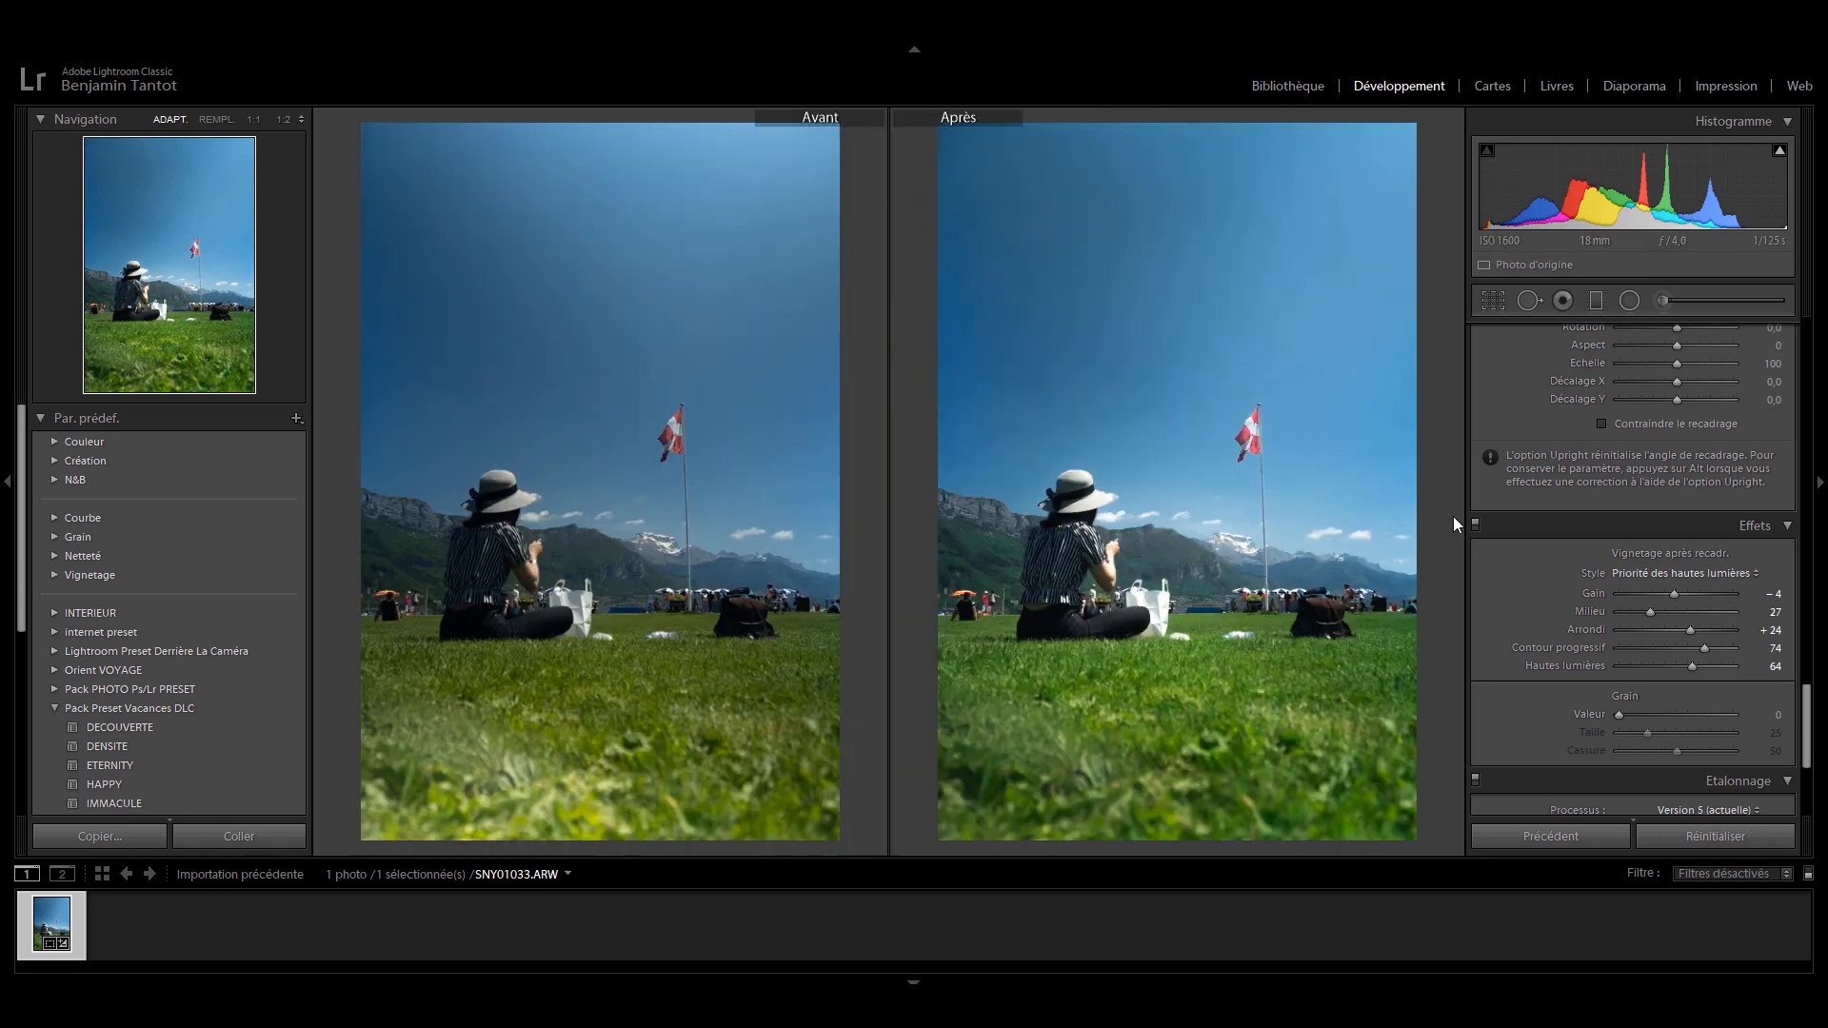
{"action": "key", "text": "y"}
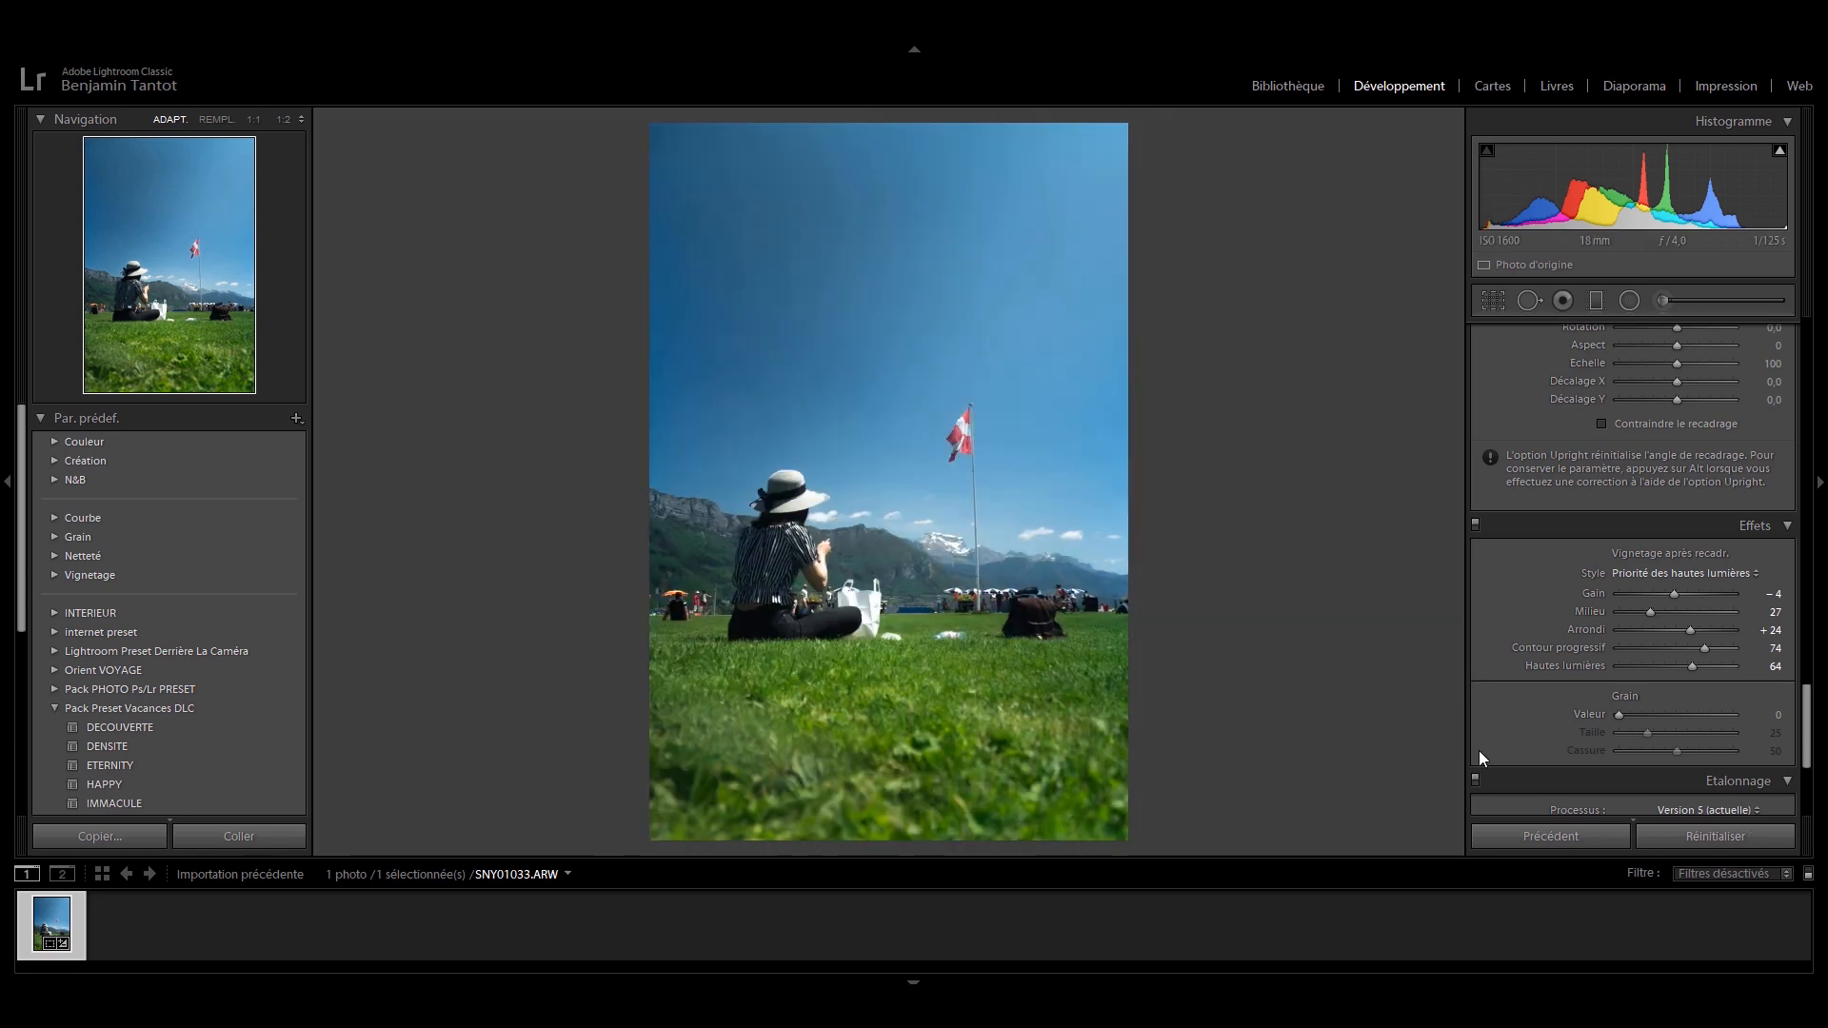
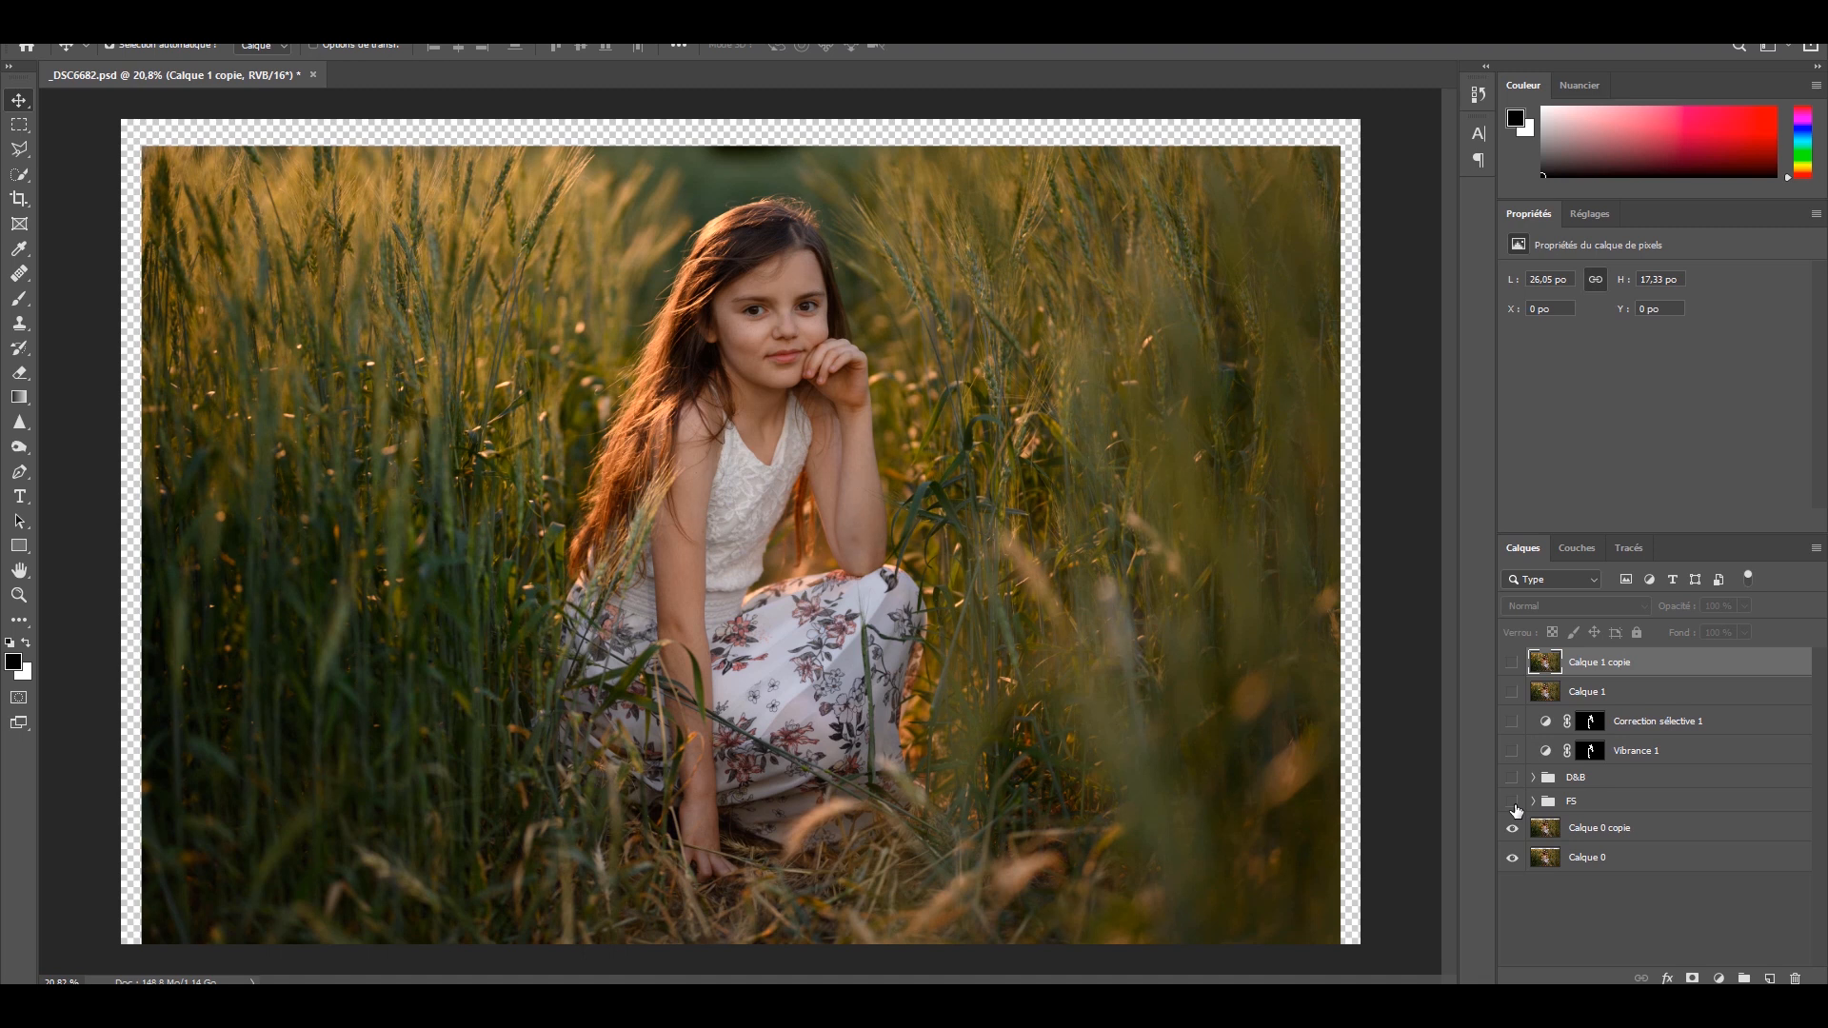
Step: In Photoshop, review the retouching stages of _DSC6682.psd by revealing its layers from bottom to top, up to Calque 1 copie
{"action": "scroll", "coordinate": [811, 281], "scroll_direction": "up", "scroll_amount": 3}
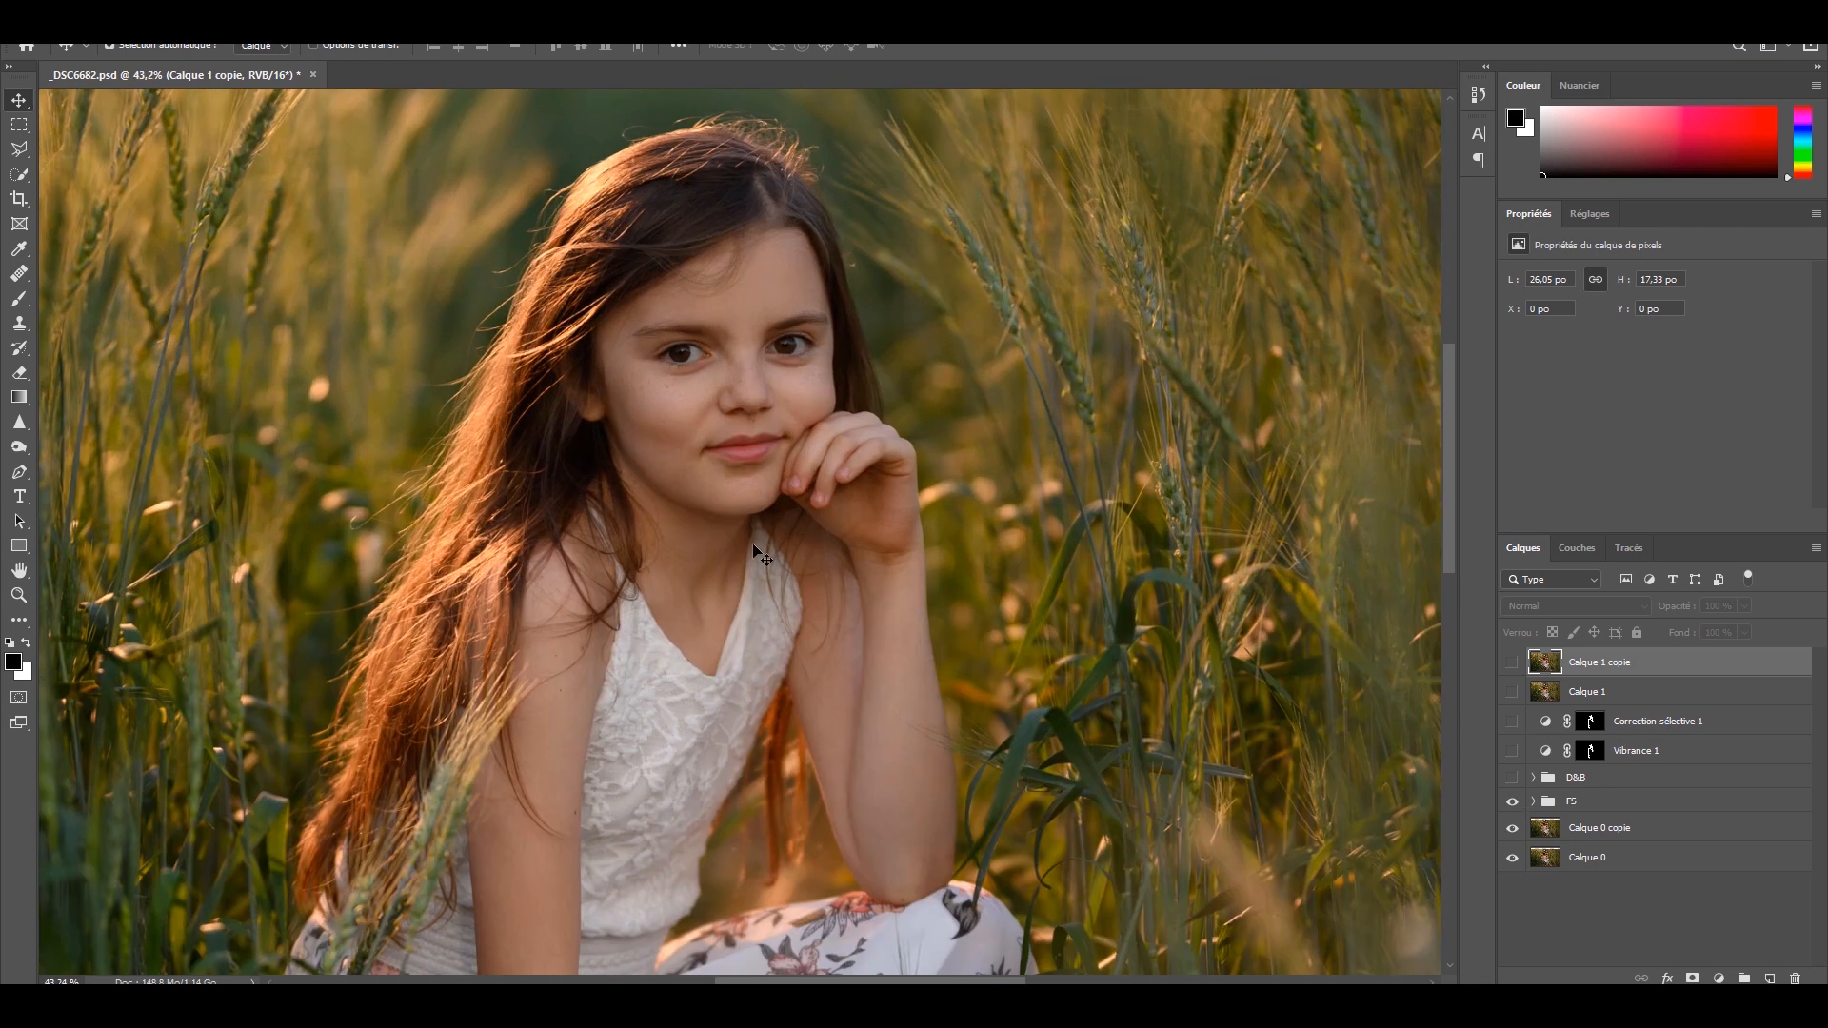
{"action": "left_click", "coordinate": [1513, 829]}
{"action": "scroll", "coordinate": [861, 605], "scroll_direction": "down", "scroll_amount": 3}
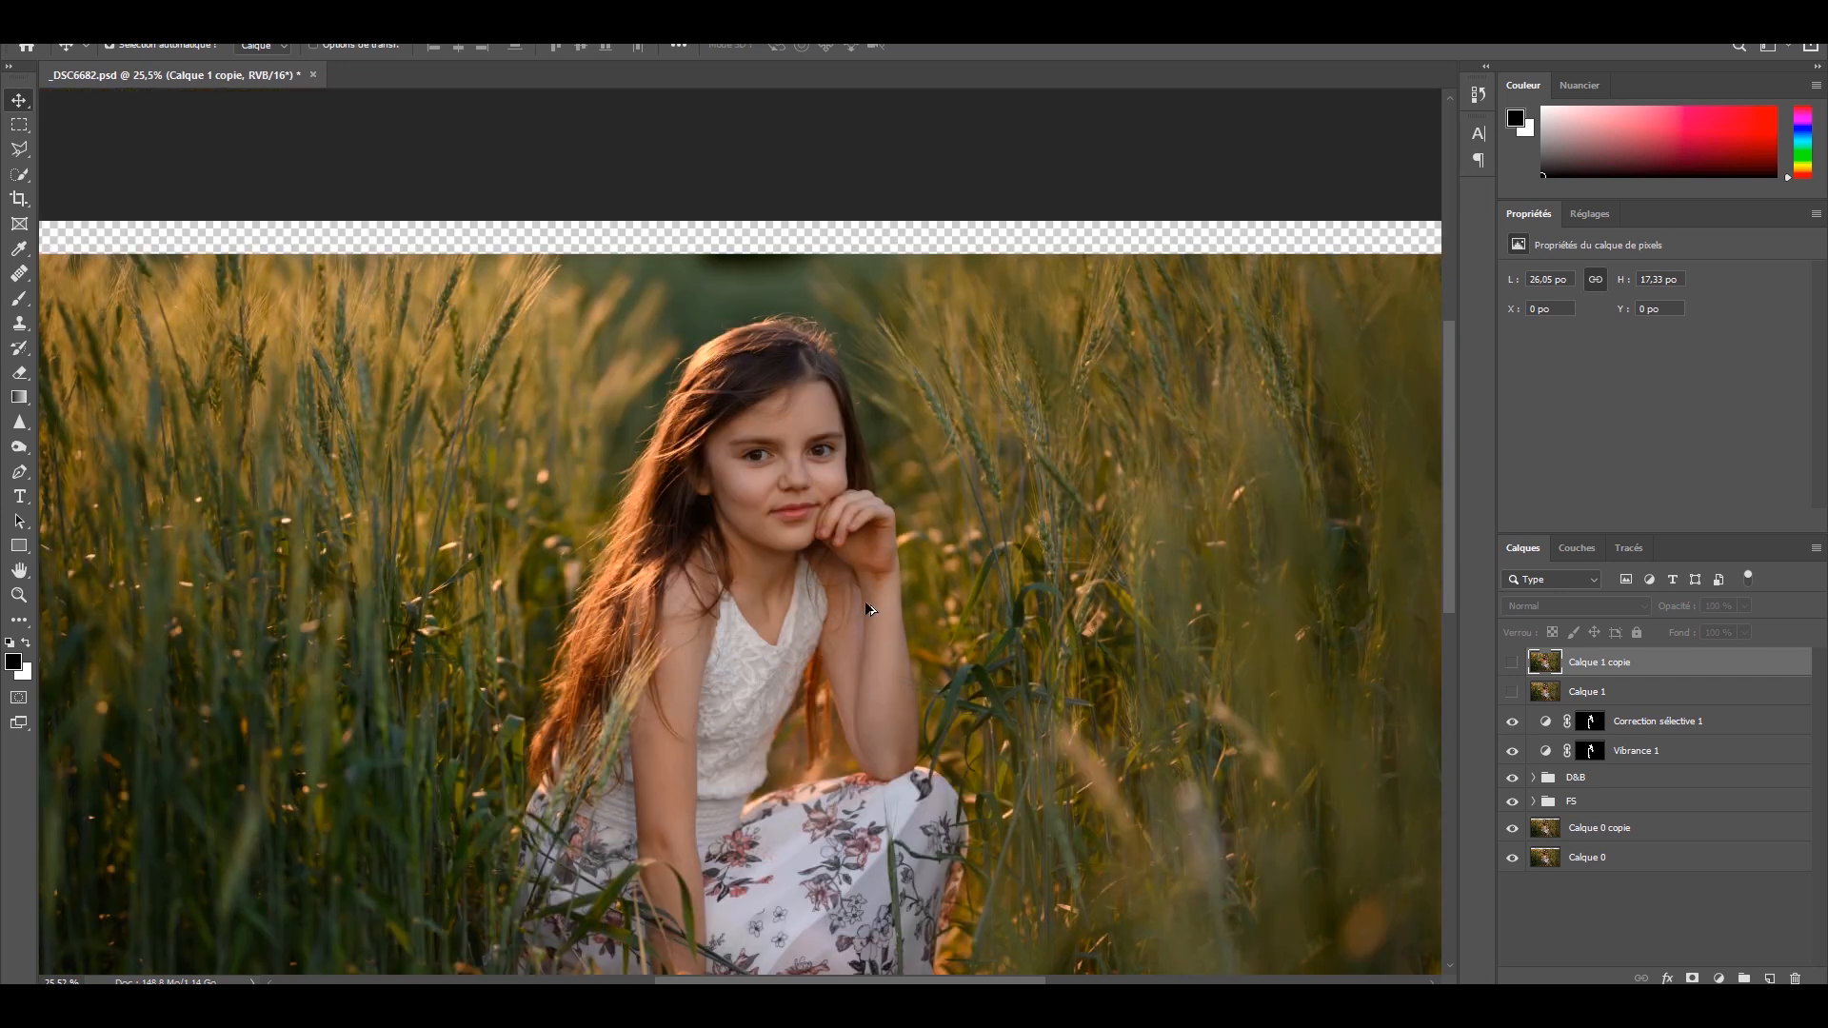
{"action": "left_click", "coordinate": [1512, 694]}
{"action": "scroll", "coordinate": [900, 500], "scroll_direction": "down", "scroll_amount": 1}
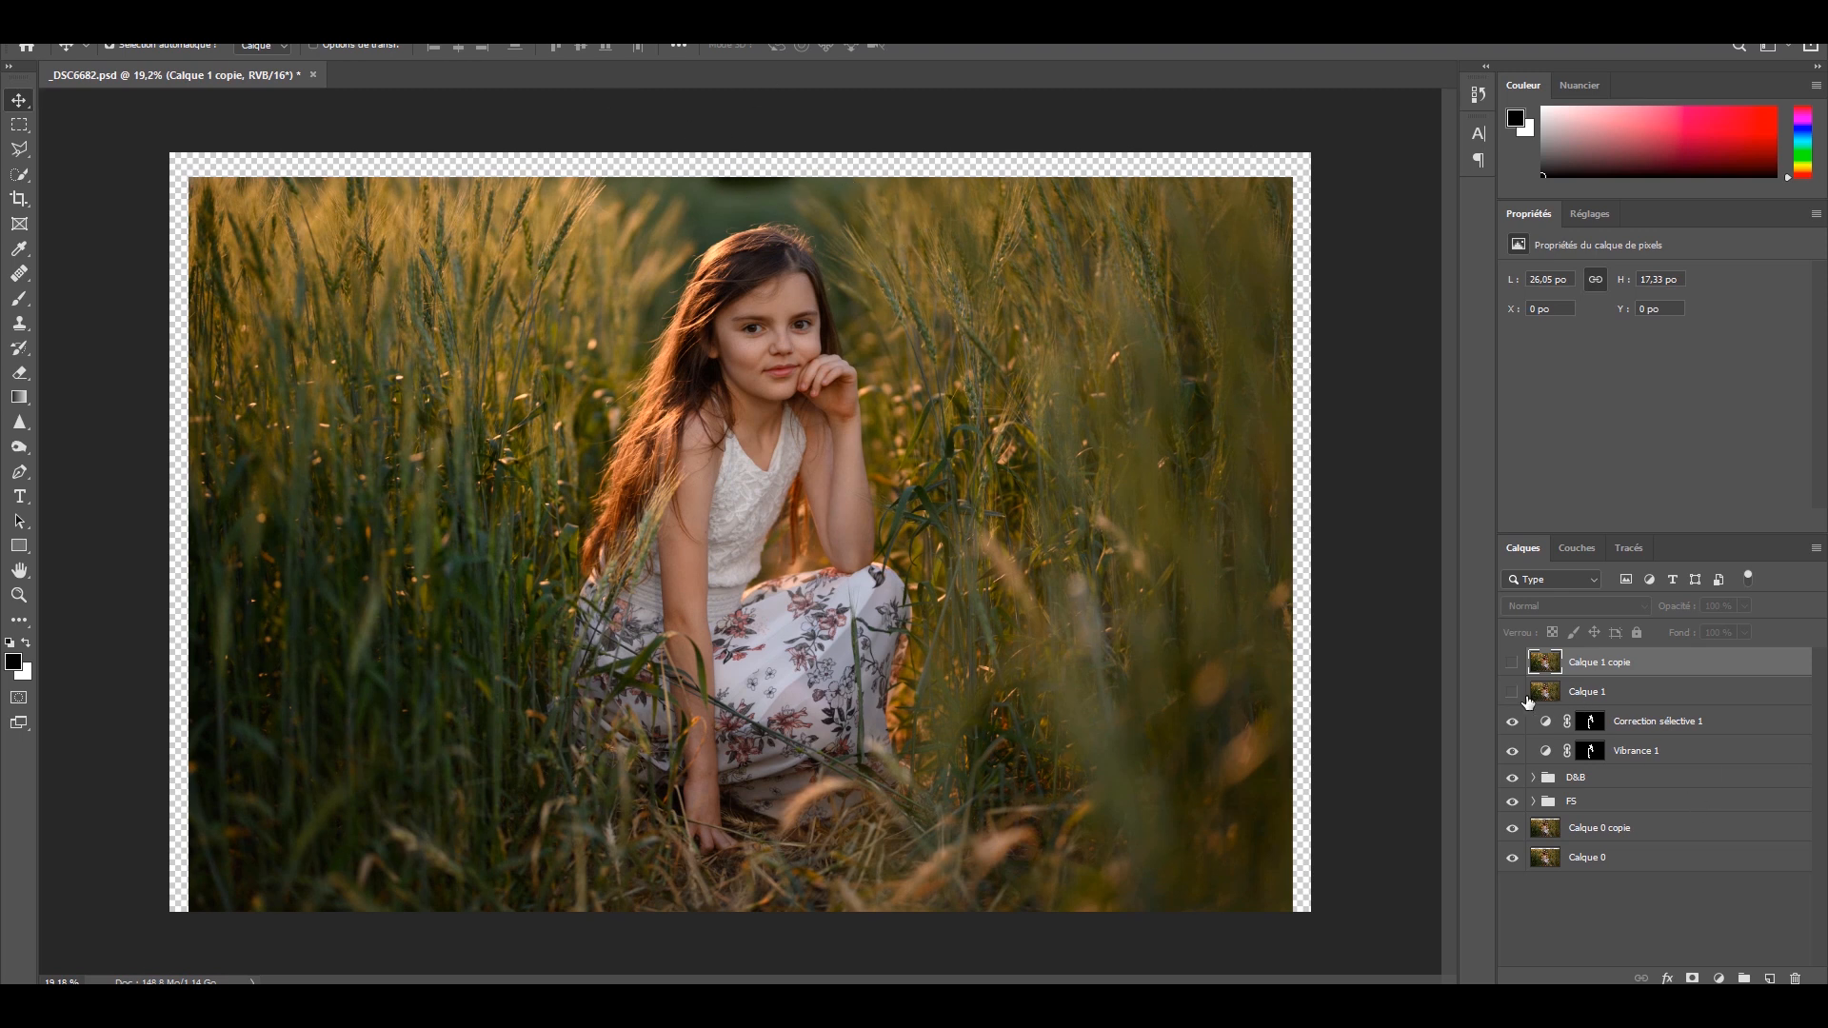
{"action": "left_click", "coordinate": [1519, 698]}
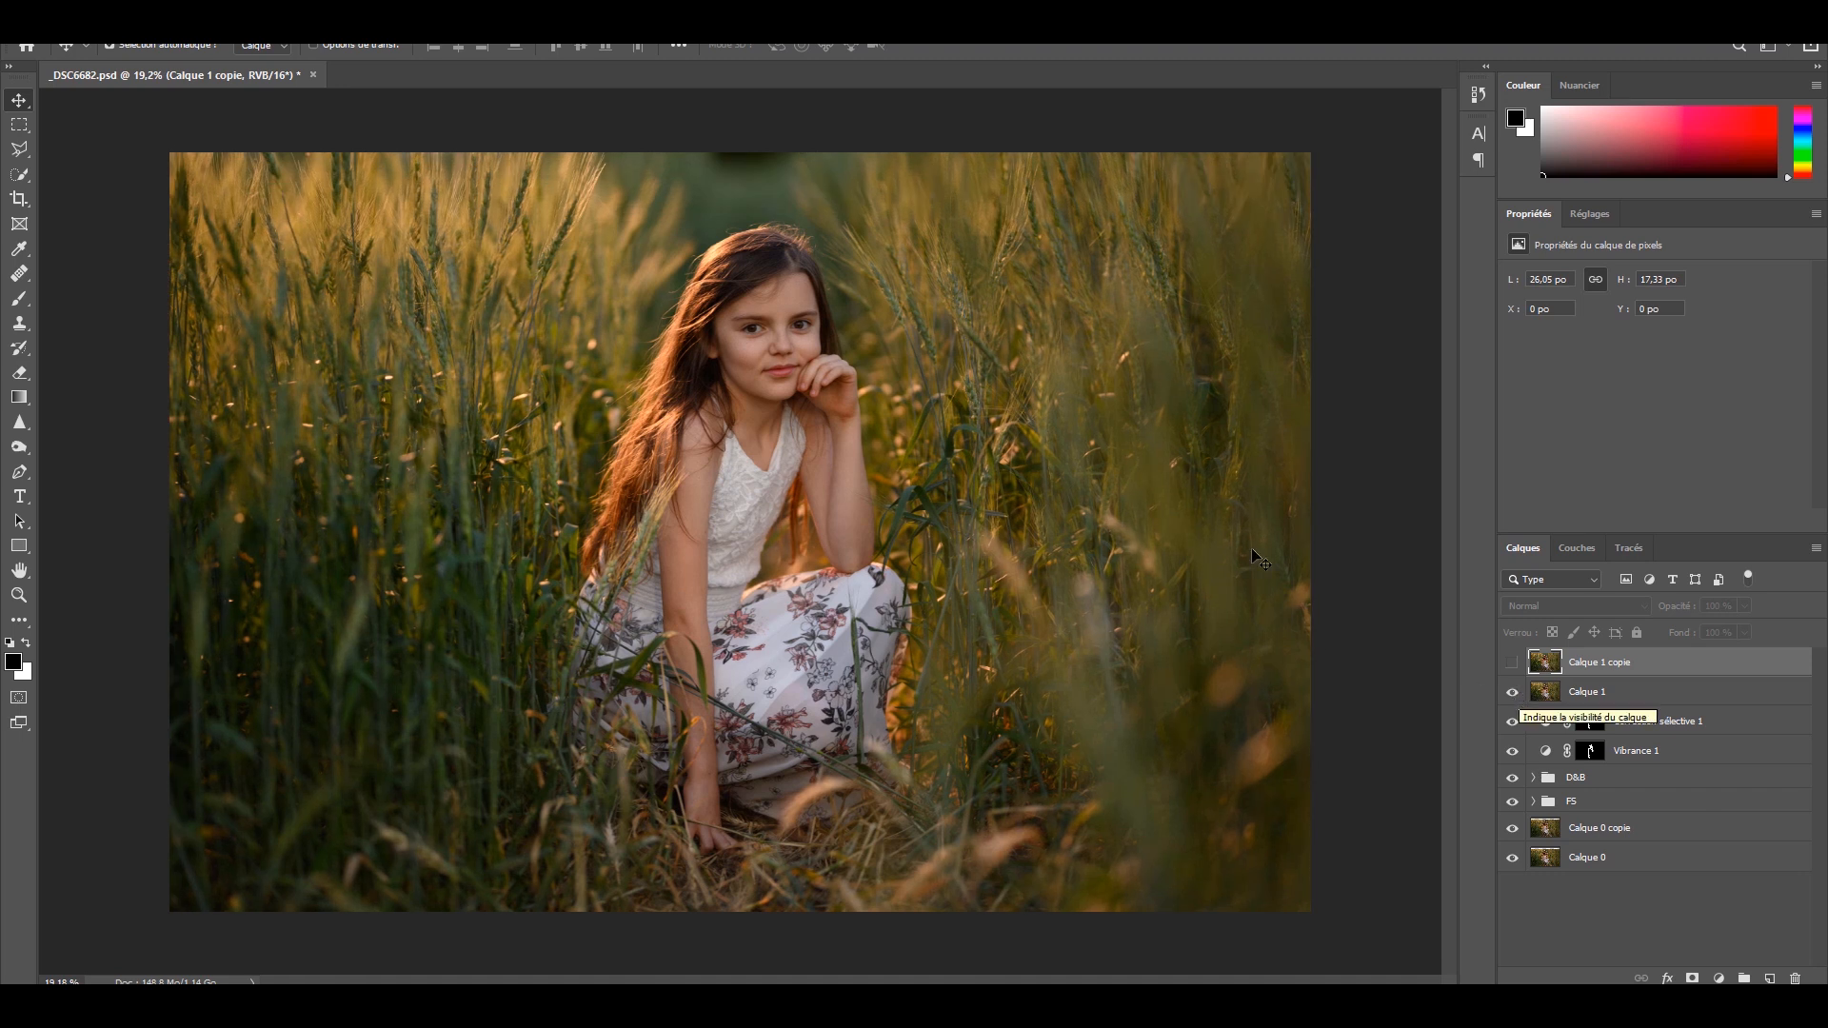
{"action": "left_click", "coordinate": [1510, 664]}
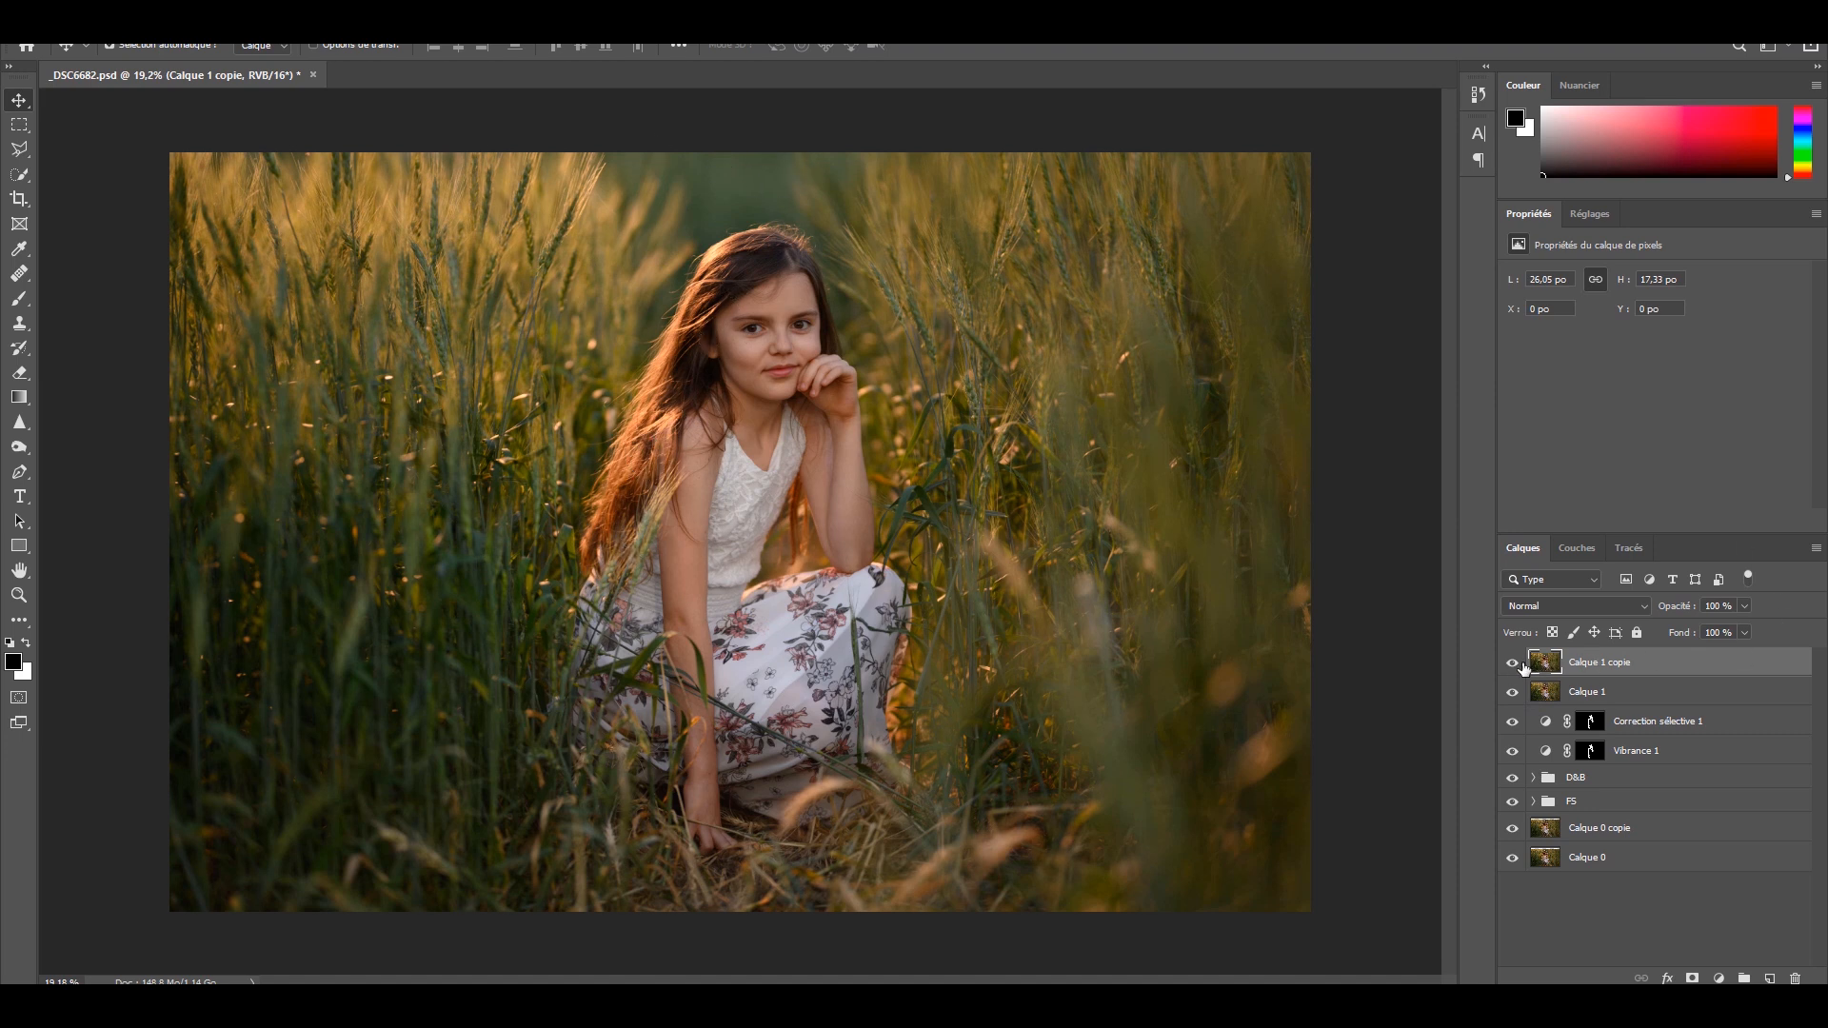
{"action": "left_click", "coordinate": [1511, 662]}
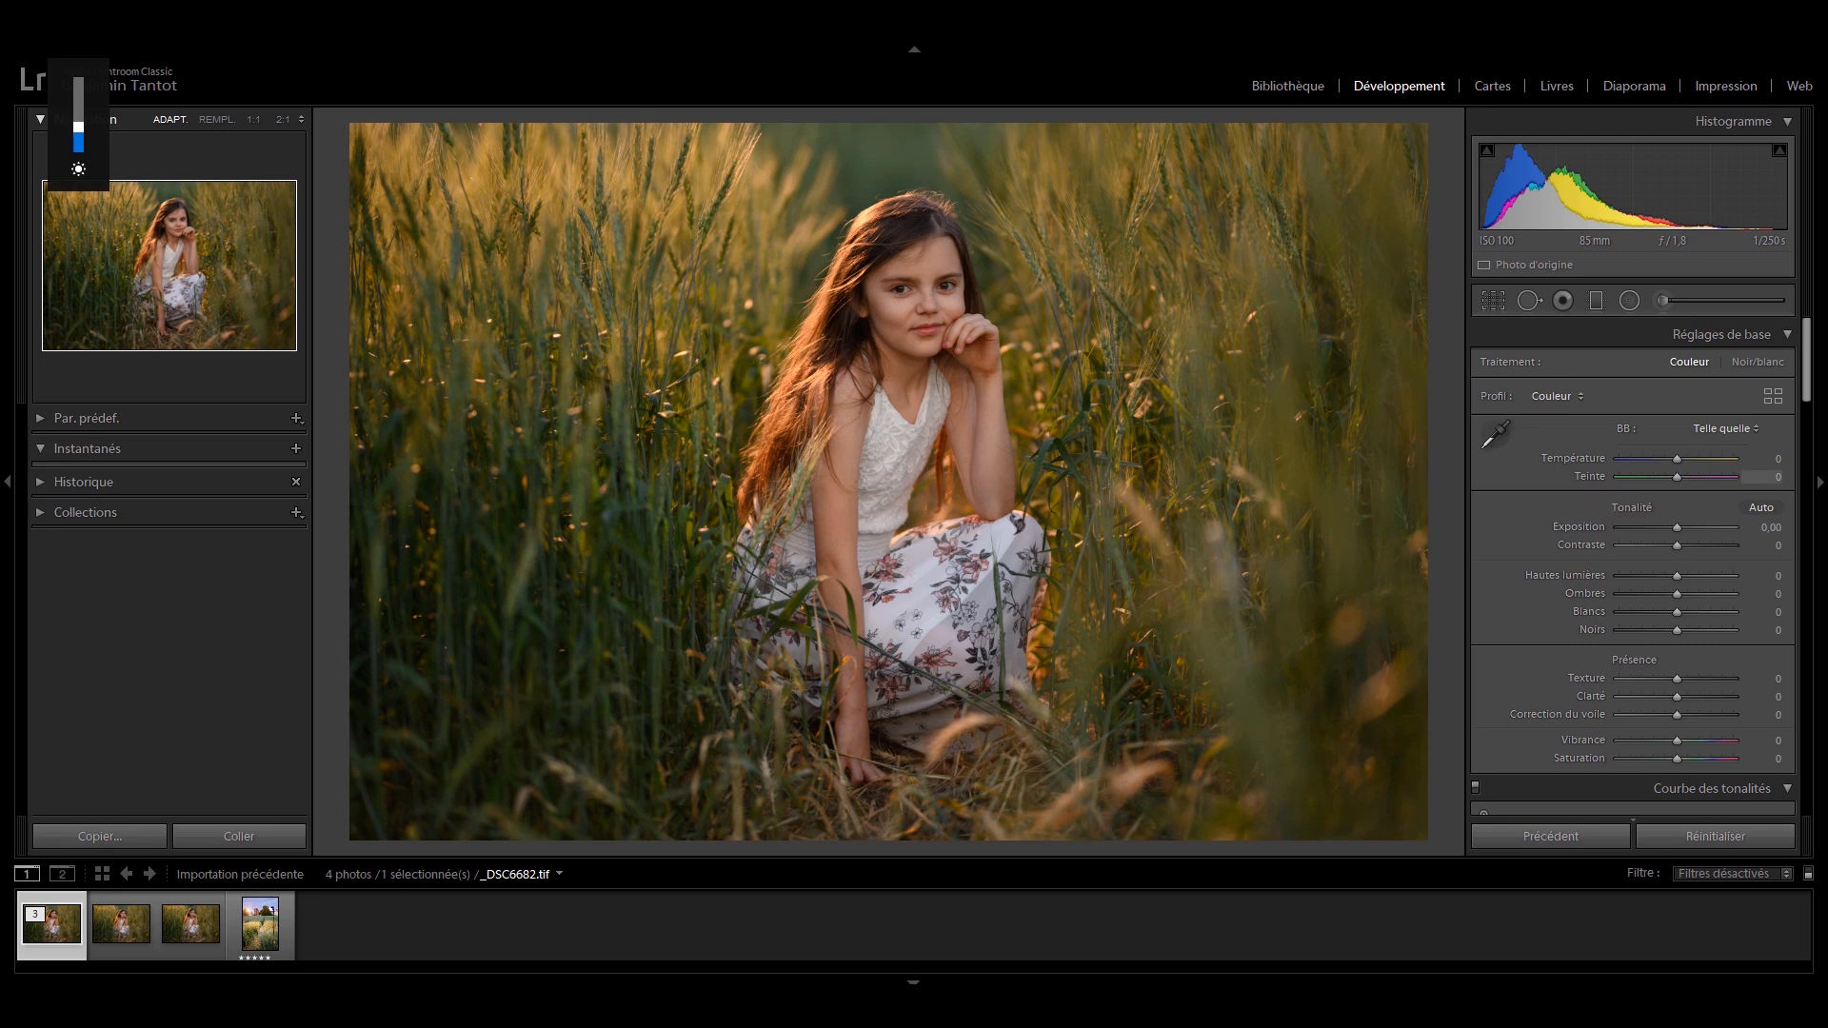
Step: In Lightroom, set _DSC6682.tif to Exposition +0,12, Hautes lumières −2, Ombres +4, Blancs +7, Noirs −4 and Texture −4, slightly raising Contraste and Clarté
{"action": "left_click_drag", "start_coordinate": [1677, 527], "coordinate": [1676, 527]}
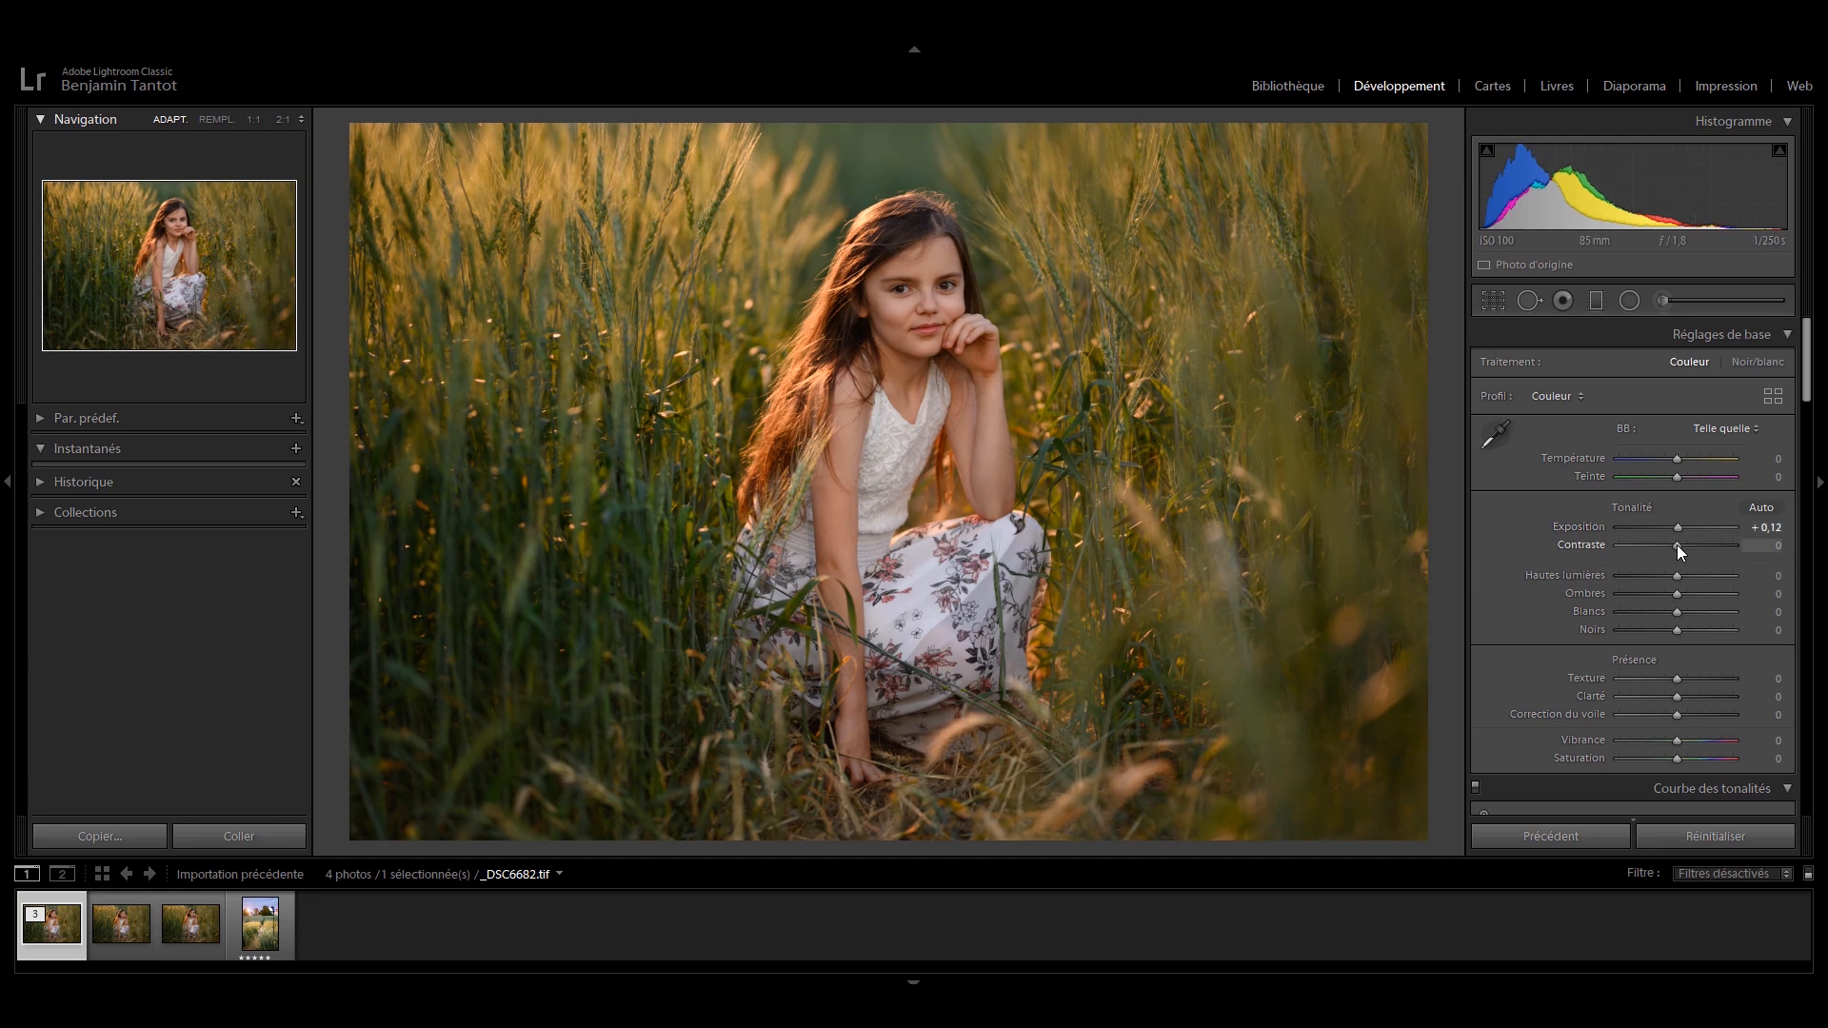
{"action": "left_click", "coordinate": [1681, 546]}
{"action": "mouse_move", "coordinate": [1682, 574]}
{"action": "left_mouse_down"}
{"action": "mouse_move", "coordinate": [1654, 563]}
{"action": "mouse_move", "coordinate": [1675, 583]}
{"action": "left_mouse_up"}
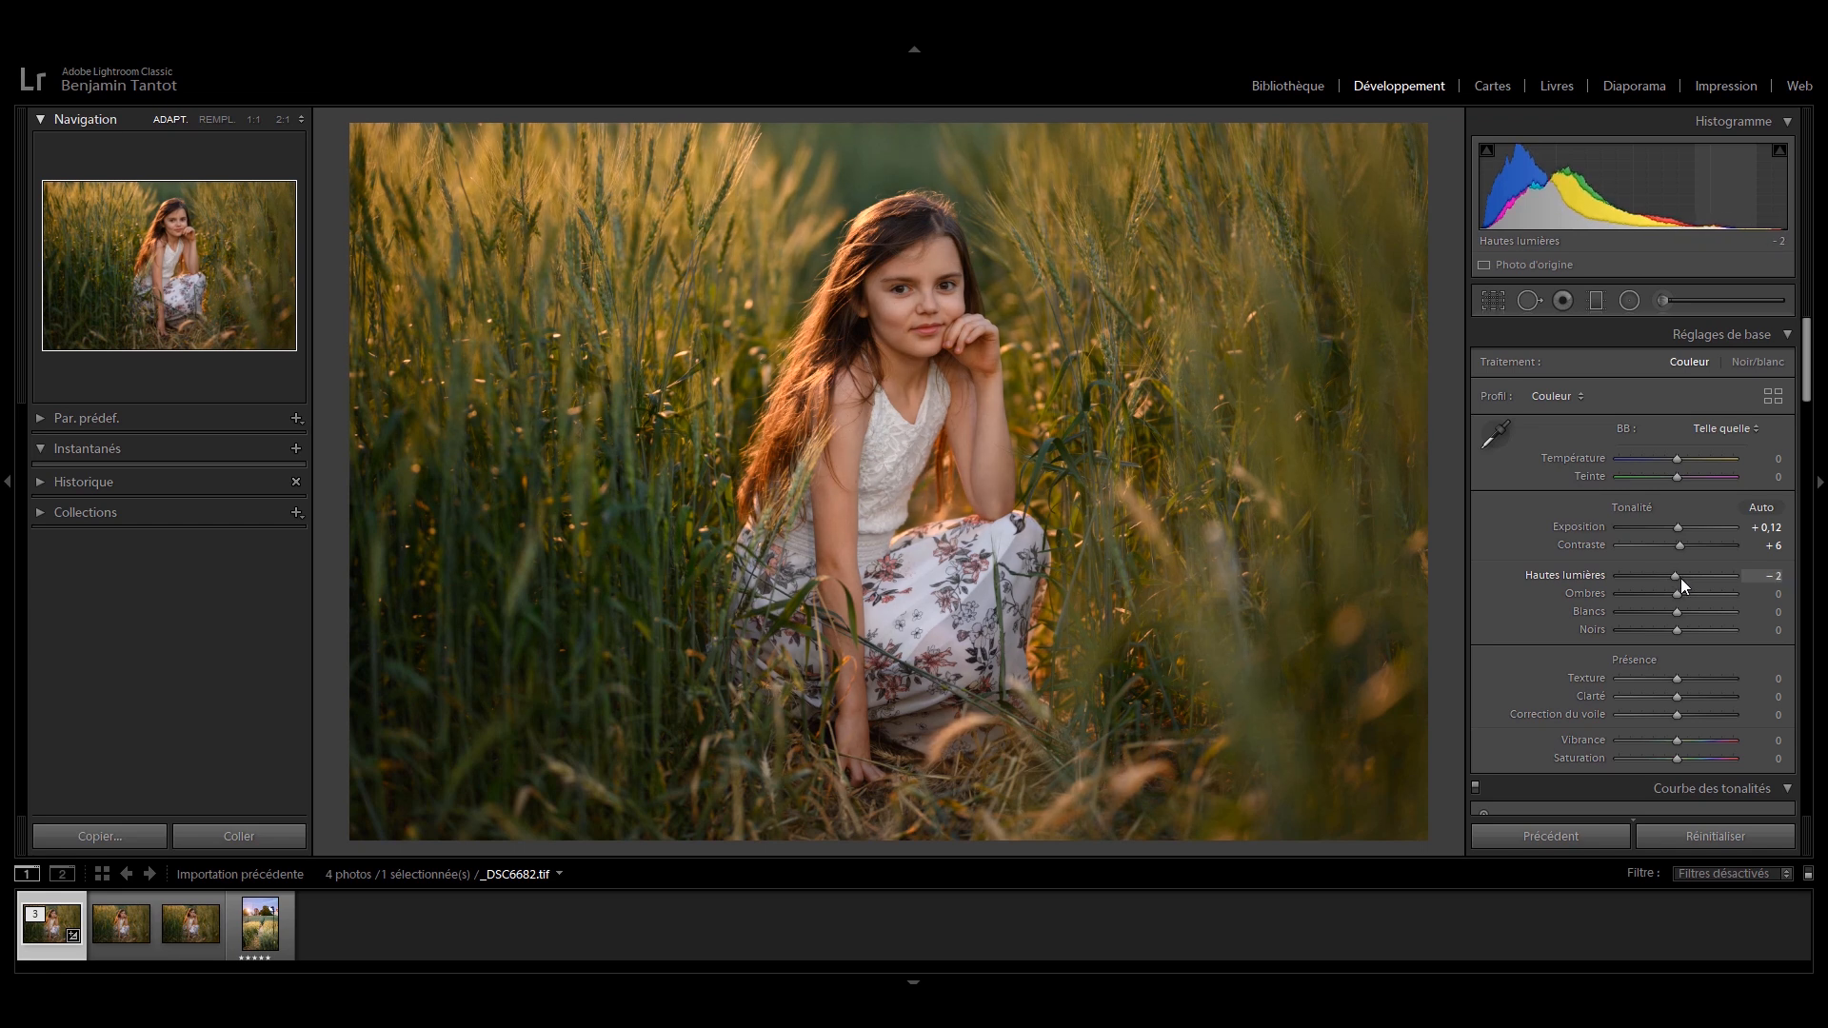
{"action": "left_click_drag", "start_coordinate": [1687, 613], "coordinate": [1681, 613]}
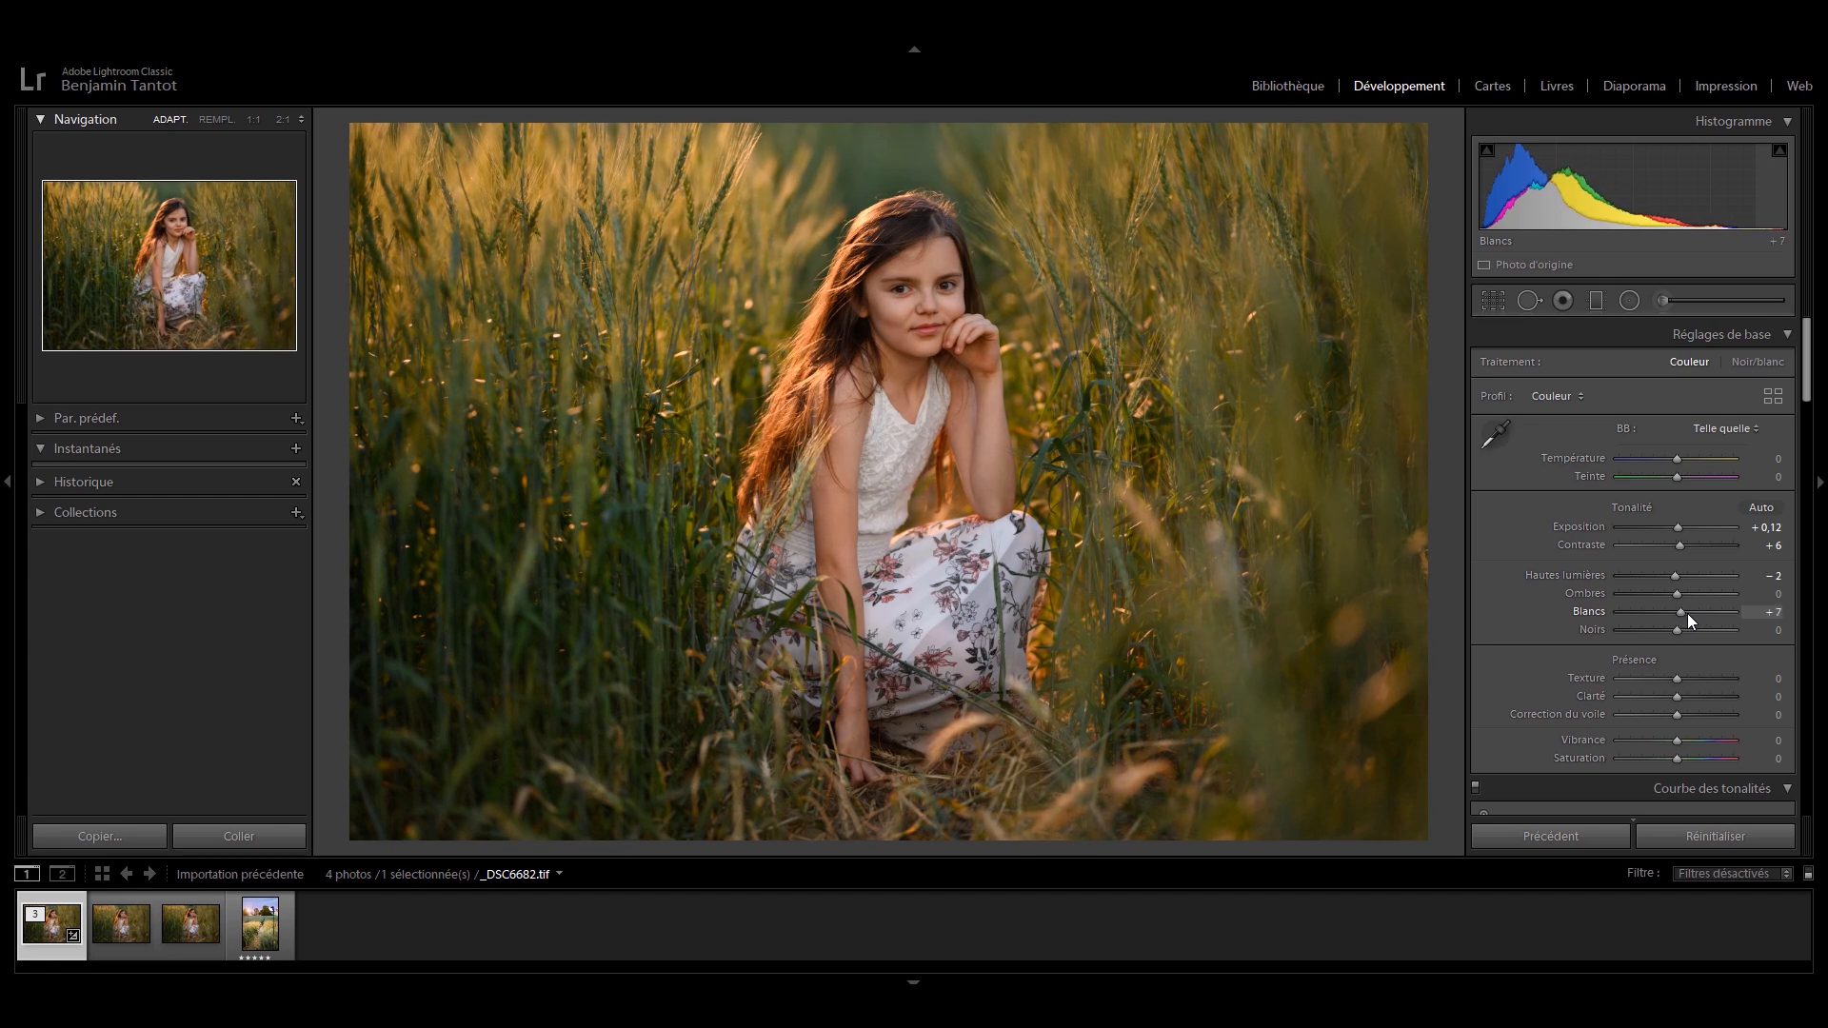
{"action": "left_click_drag", "start_coordinate": [1675, 592], "coordinate": [1677, 678]}
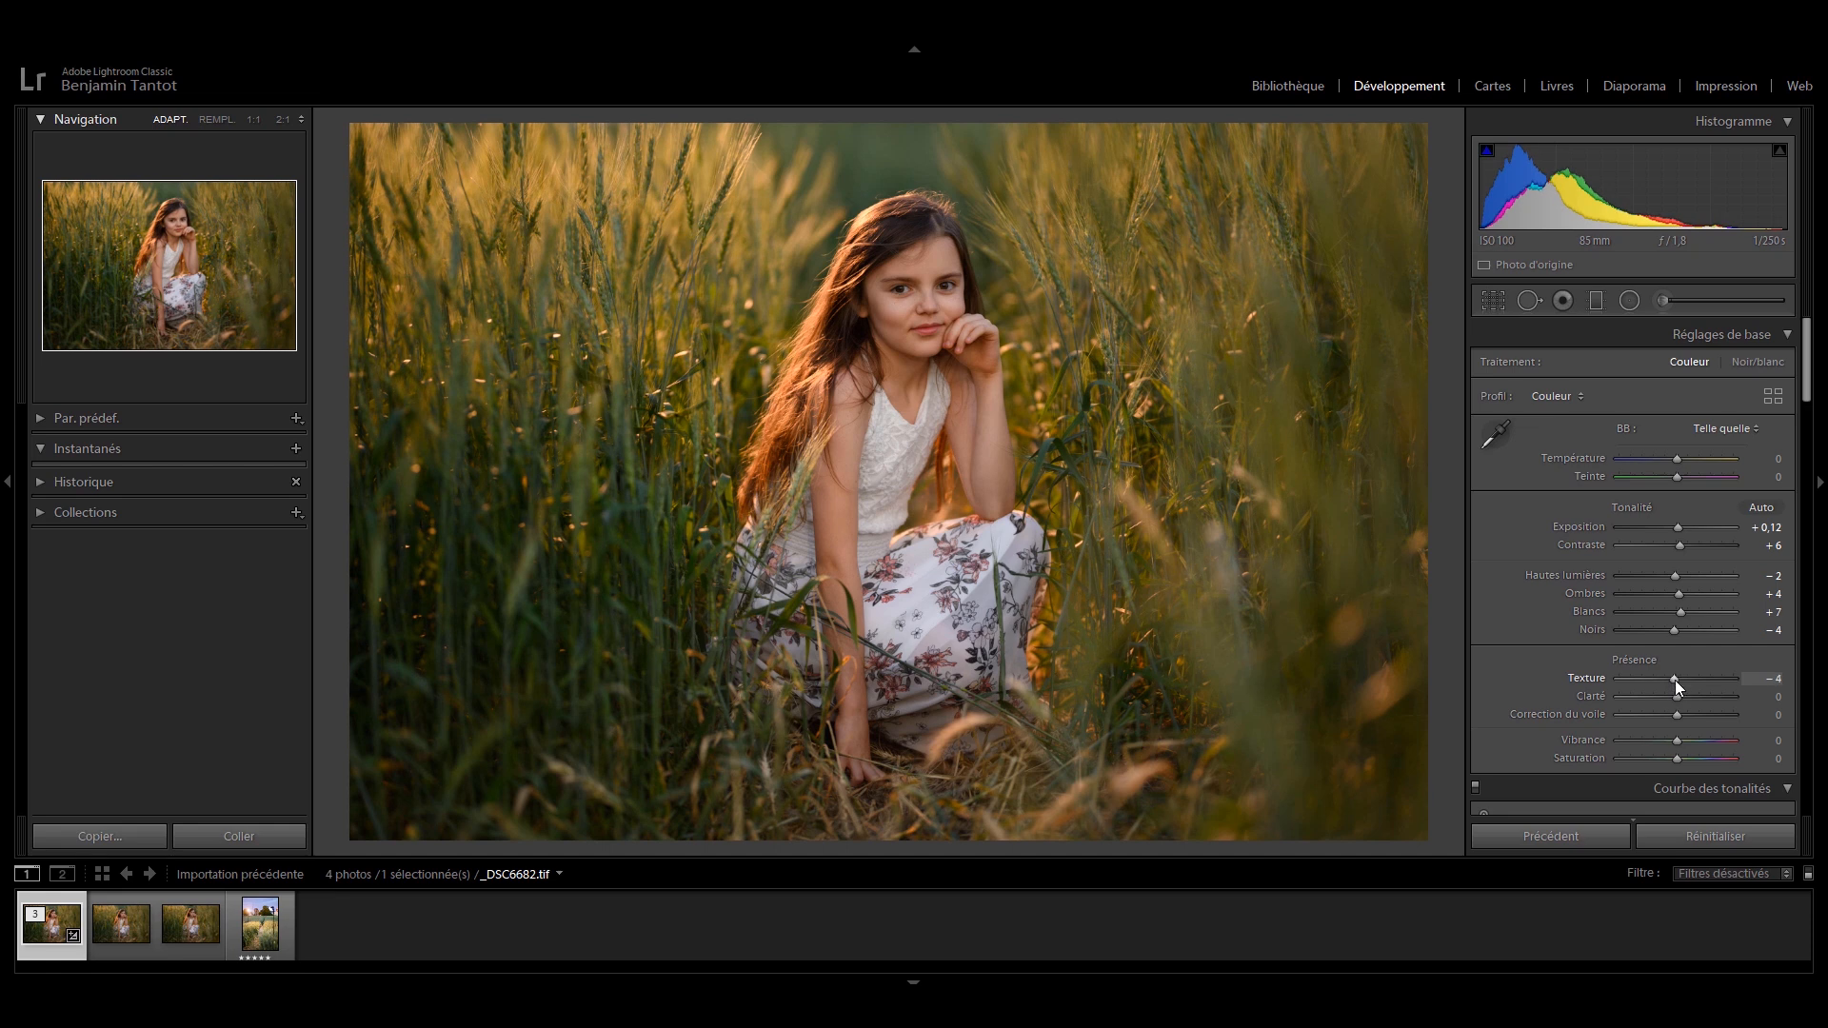
{"action": "left_click_drag", "start_coordinate": [1676, 696], "coordinate": [1683, 698]}
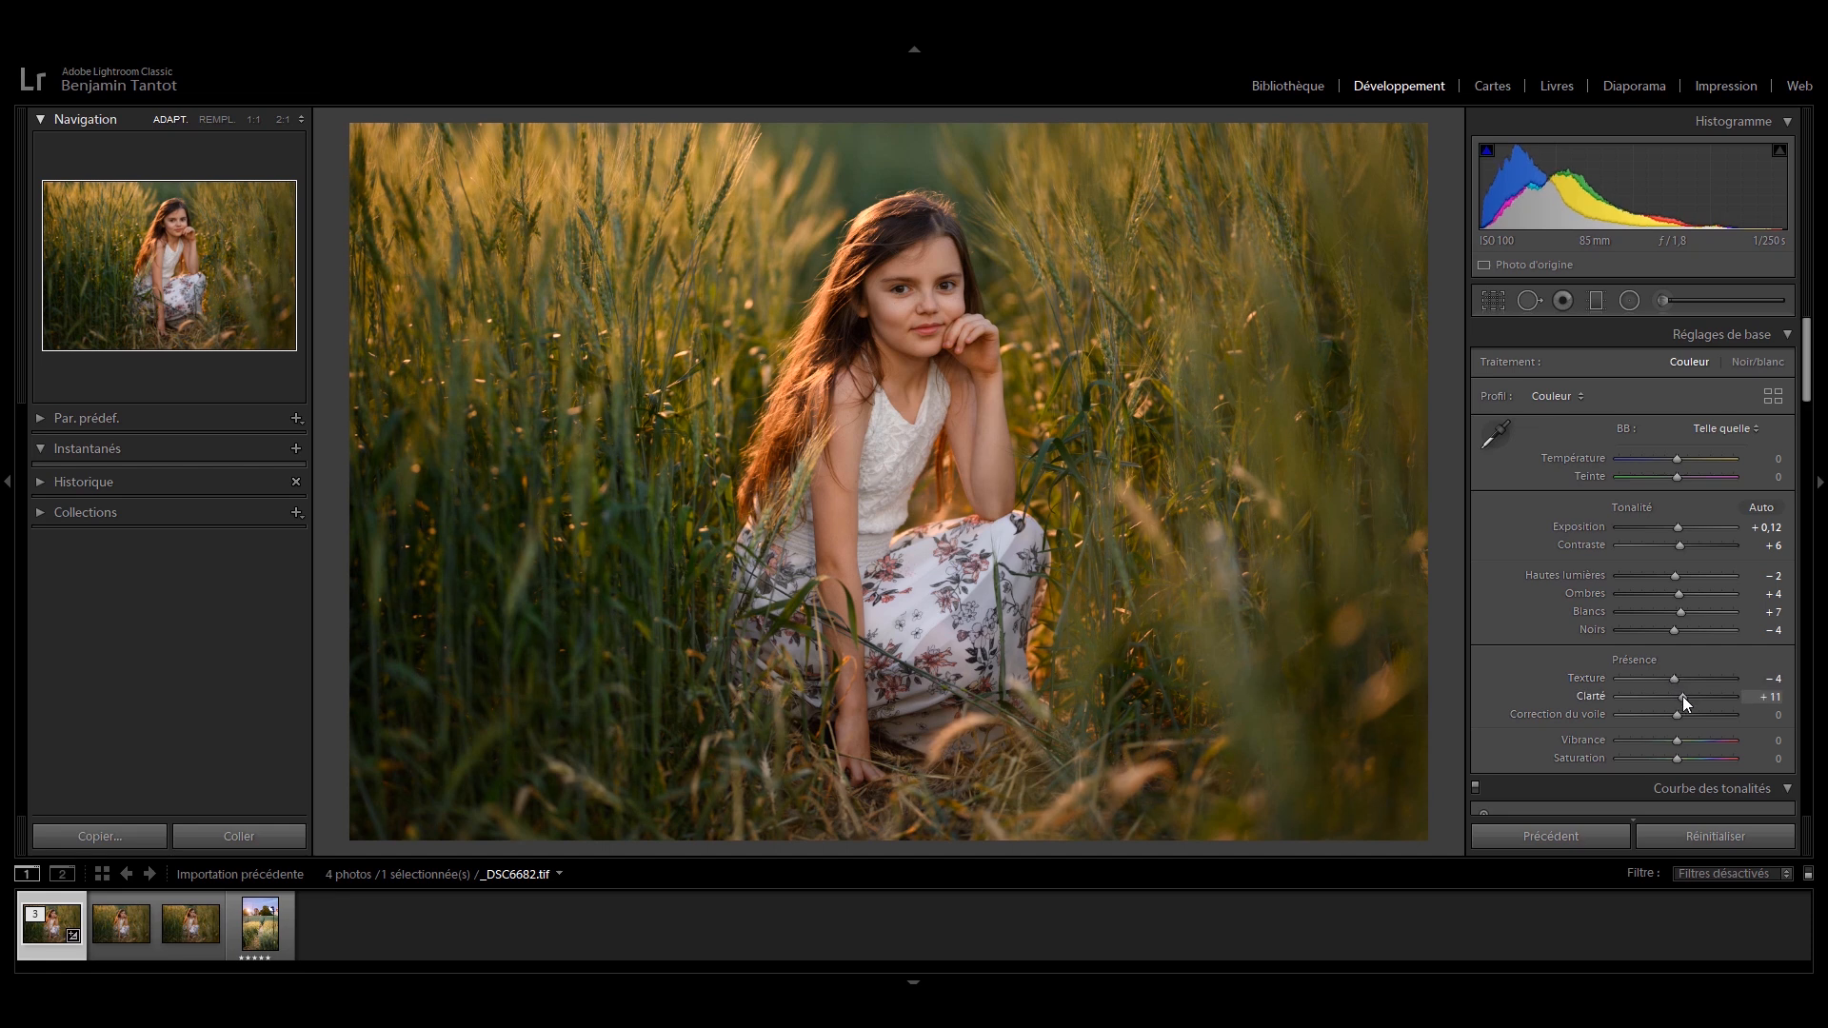
Step: Increase the sharpening Gain and Masquage, and add a vignette with Gain −4, Milieu 29, Arrondi +21, Contour progressif 74 and Hautes lumières 25
{"action": "scroll", "coordinate": [1681, 712], "scroll_direction": "down", "scroll_amount": 5}
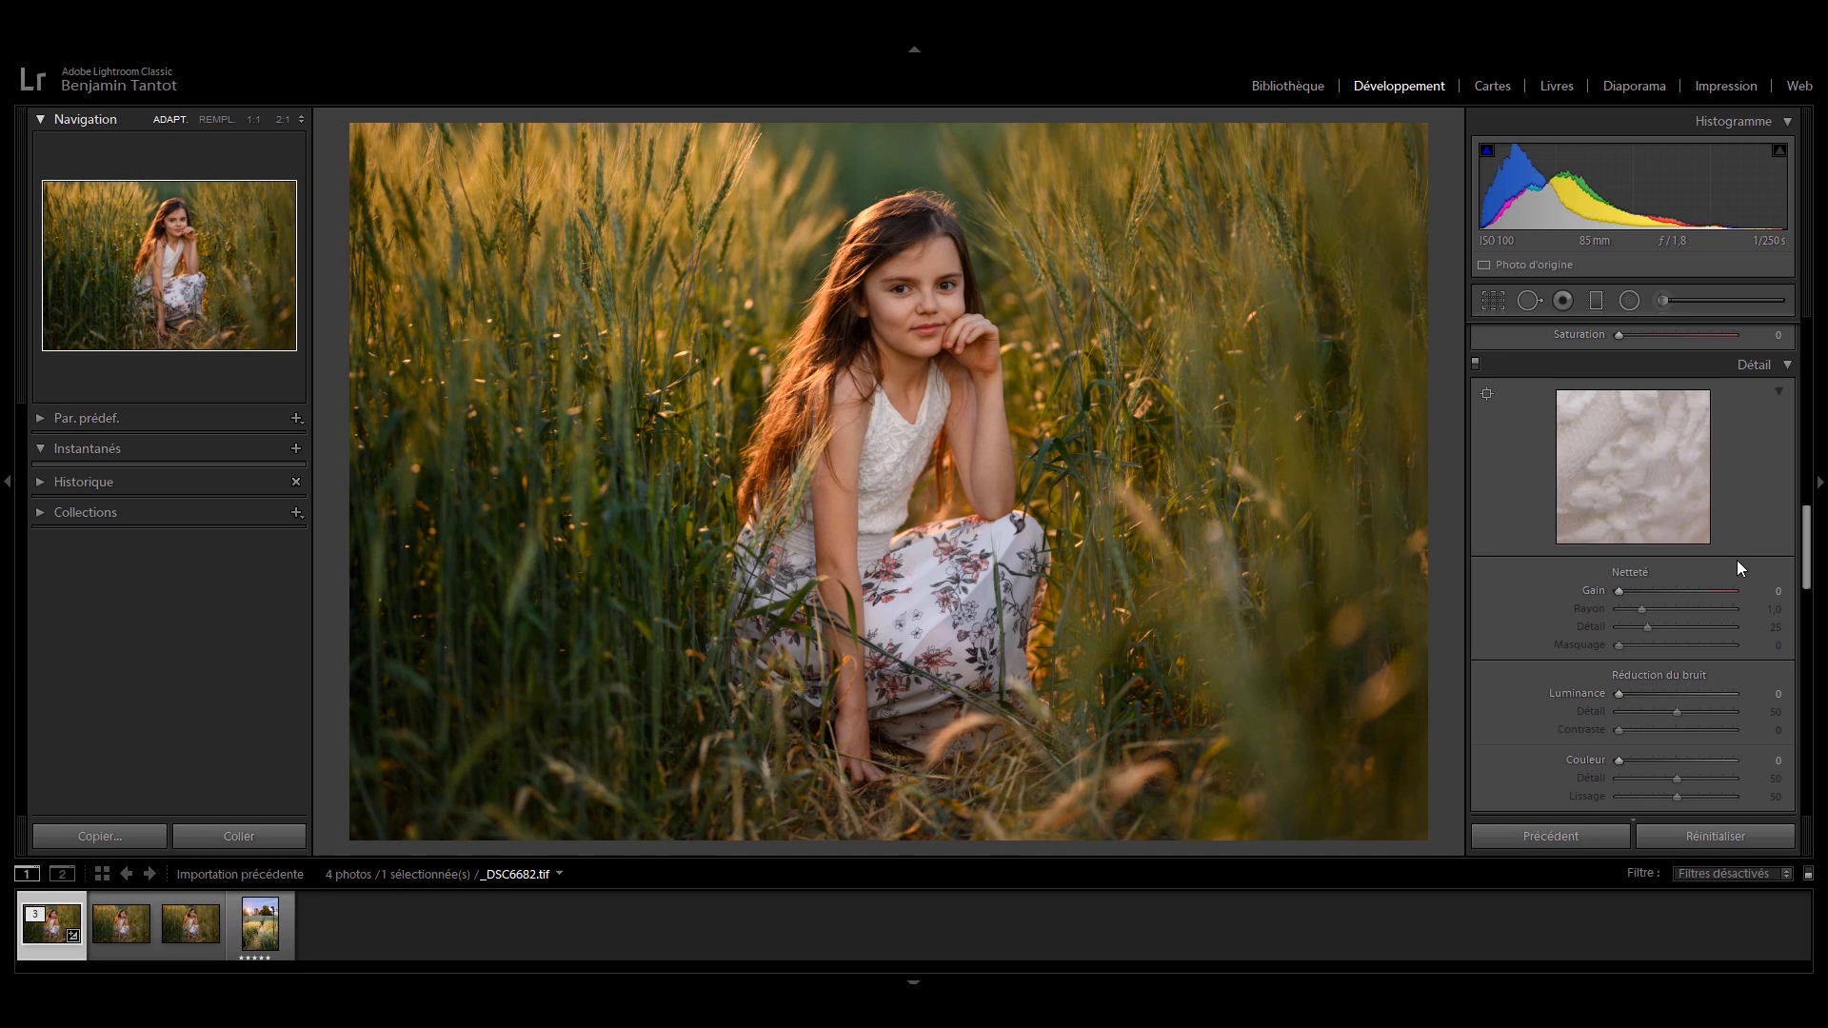
{"action": "left_click_drag", "start_coordinate": [1653, 590], "coordinate": [1680, 591]}
{"action": "left_click_drag", "start_coordinate": [1622, 646], "coordinate": [1664, 659]}
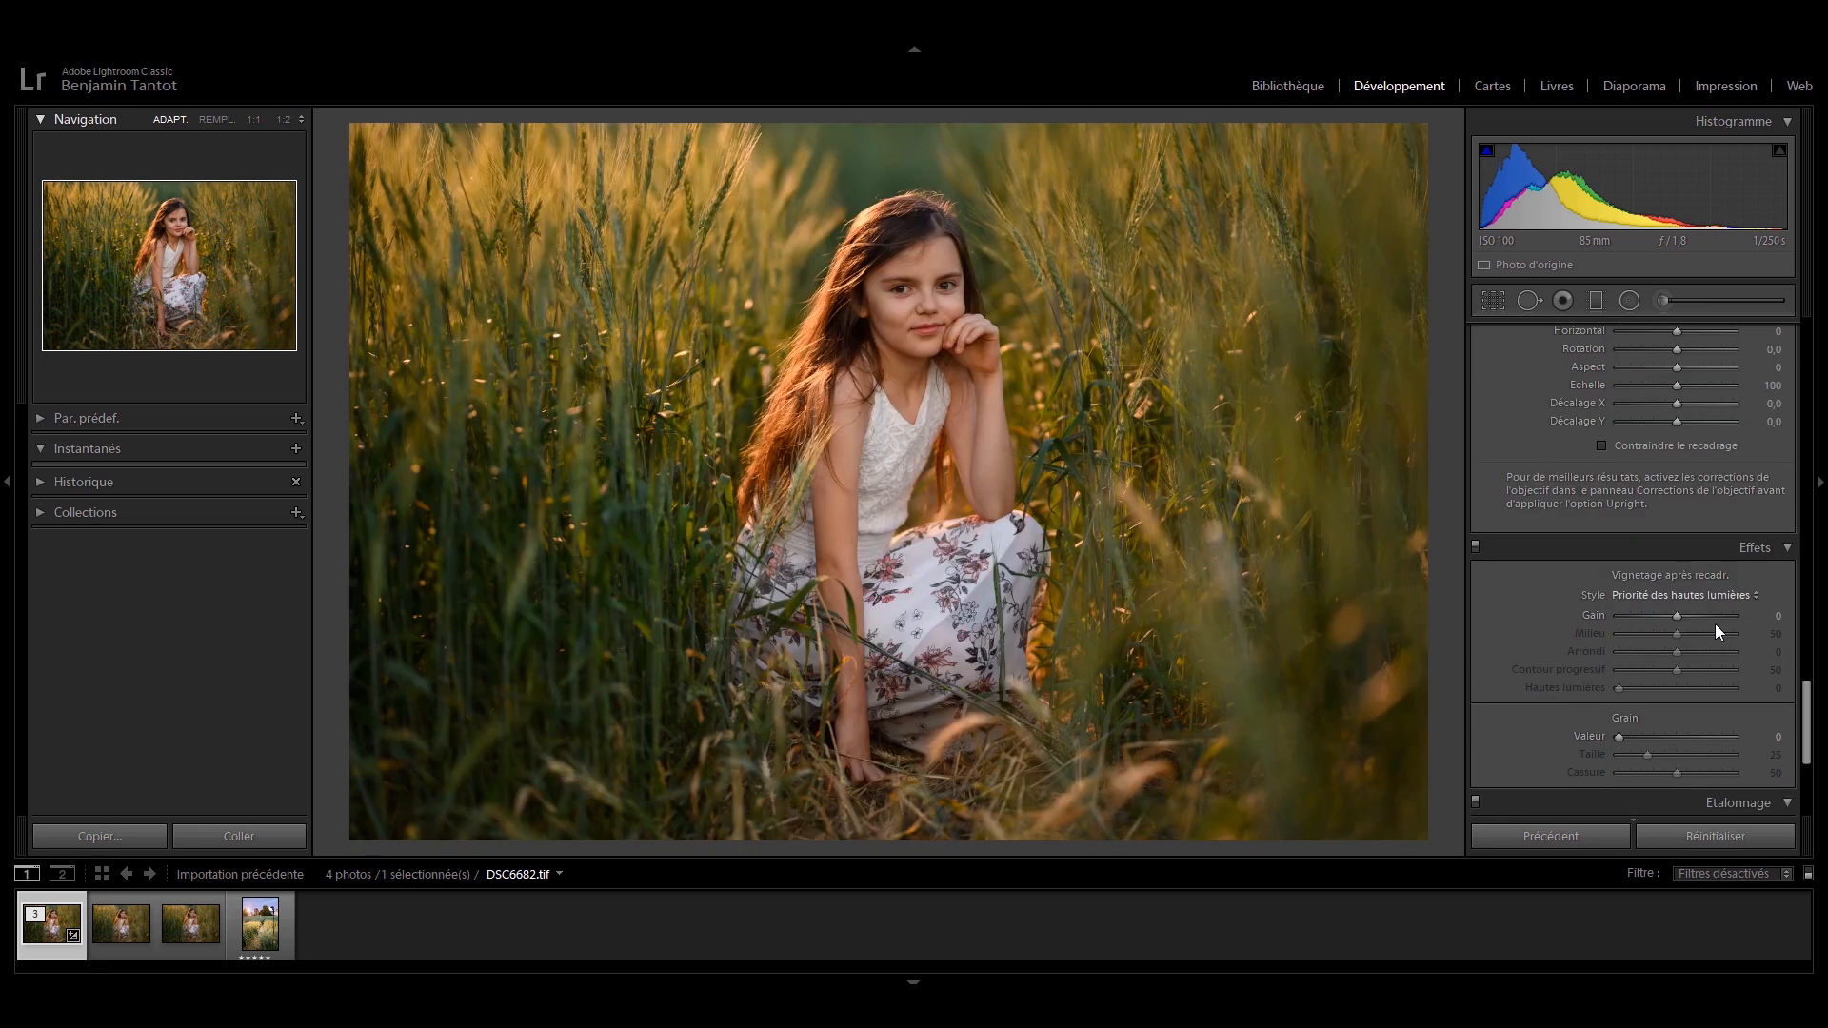
{"action": "left_click_drag", "start_coordinate": [1676, 616], "coordinate": [1647, 692]}
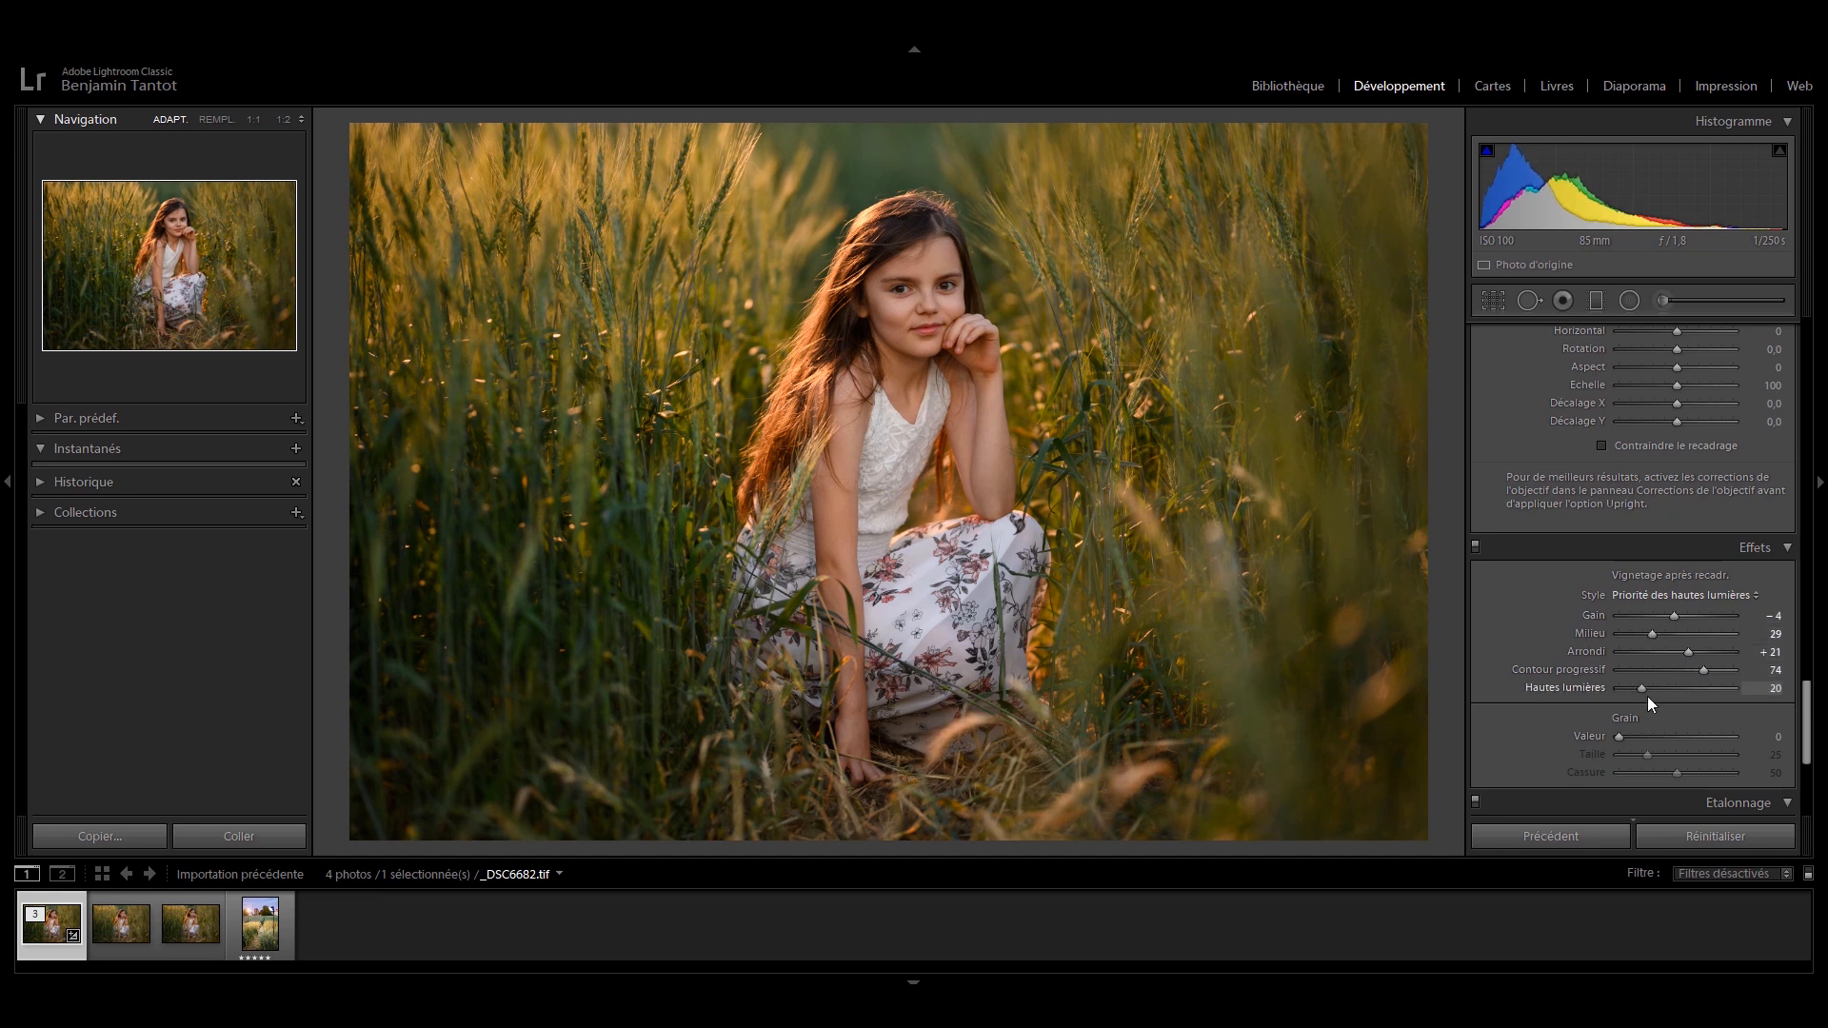
Step: Calibrate the portrait's colors with Bleu primaire Saturation +34 and Vert primaire Teinte +6, testing other primary hue shifts
{"action": "left_click_drag", "start_coordinate": [1807, 702], "coordinate": [1823, 811]}
{"action": "left_click", "coordinate": [1695, 796]}
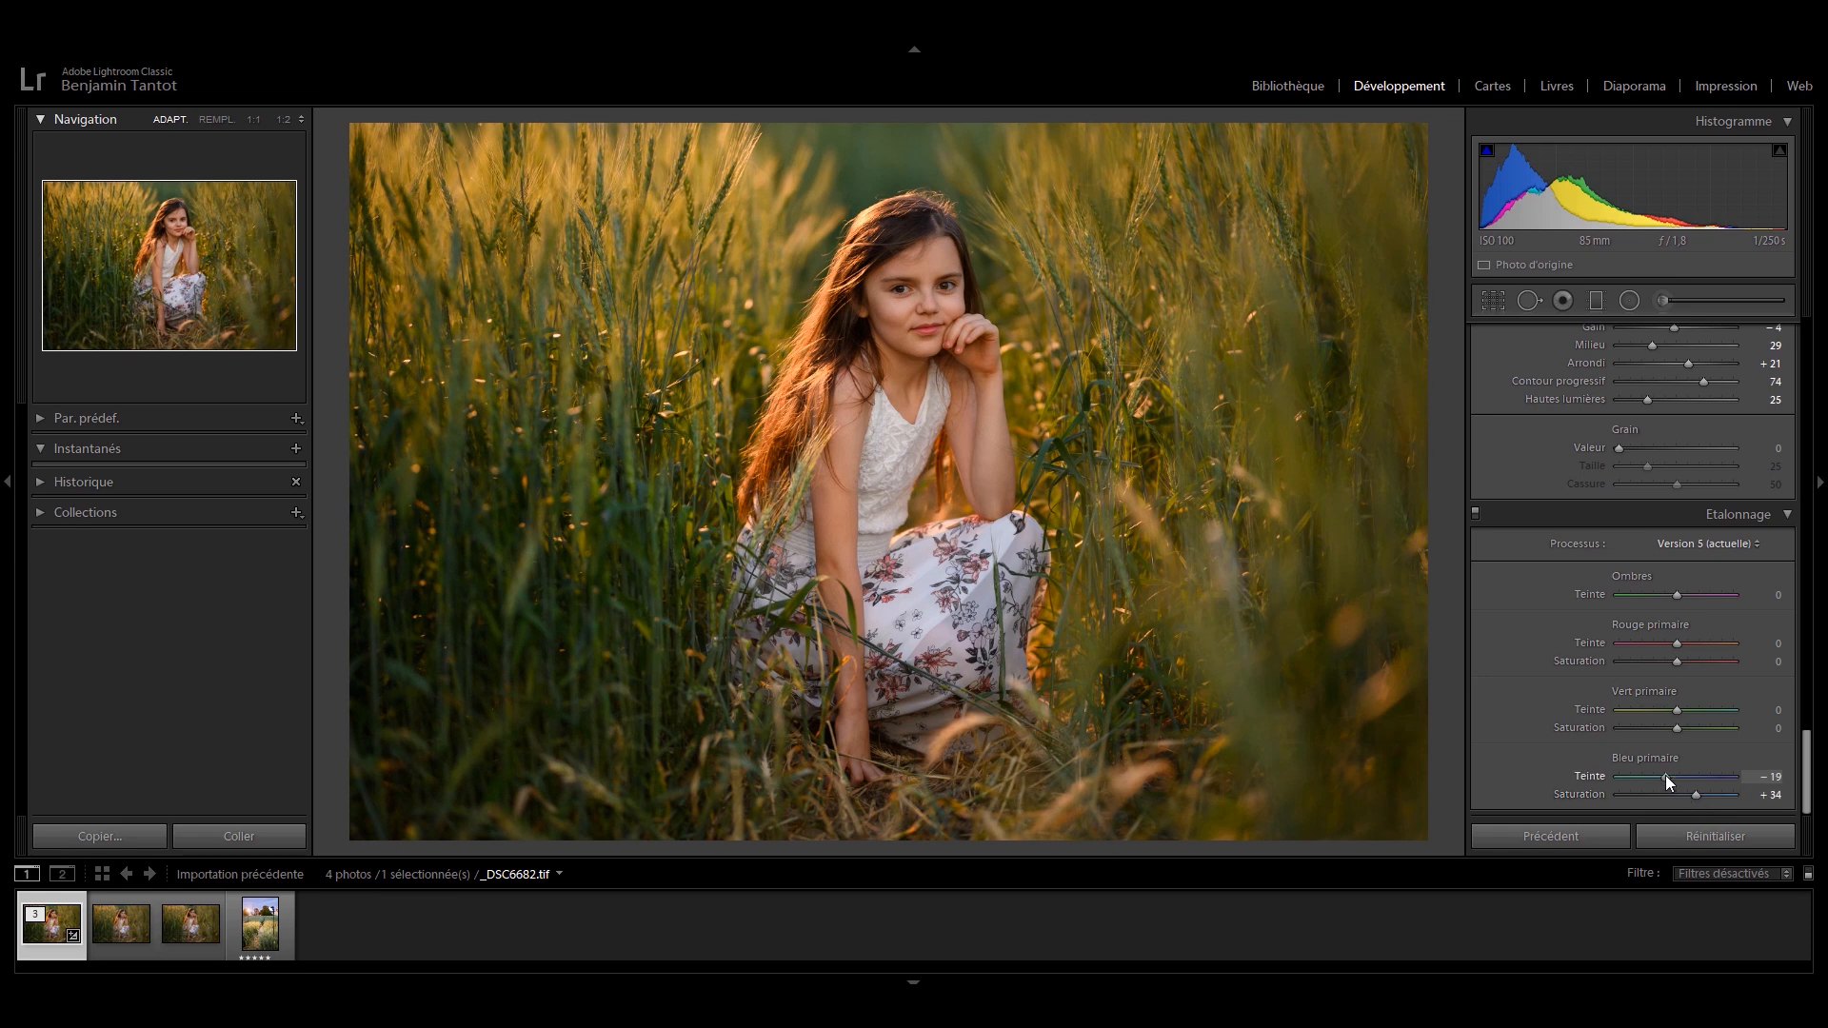
{"action": "key", "text": "ctrl+z"}
{"action": "left_click", "coordinate": [1659, 710]}
{"action": "key", "text": "ctrl+z"}
{"action": "left_click", "coordinate": [1694, 711]}
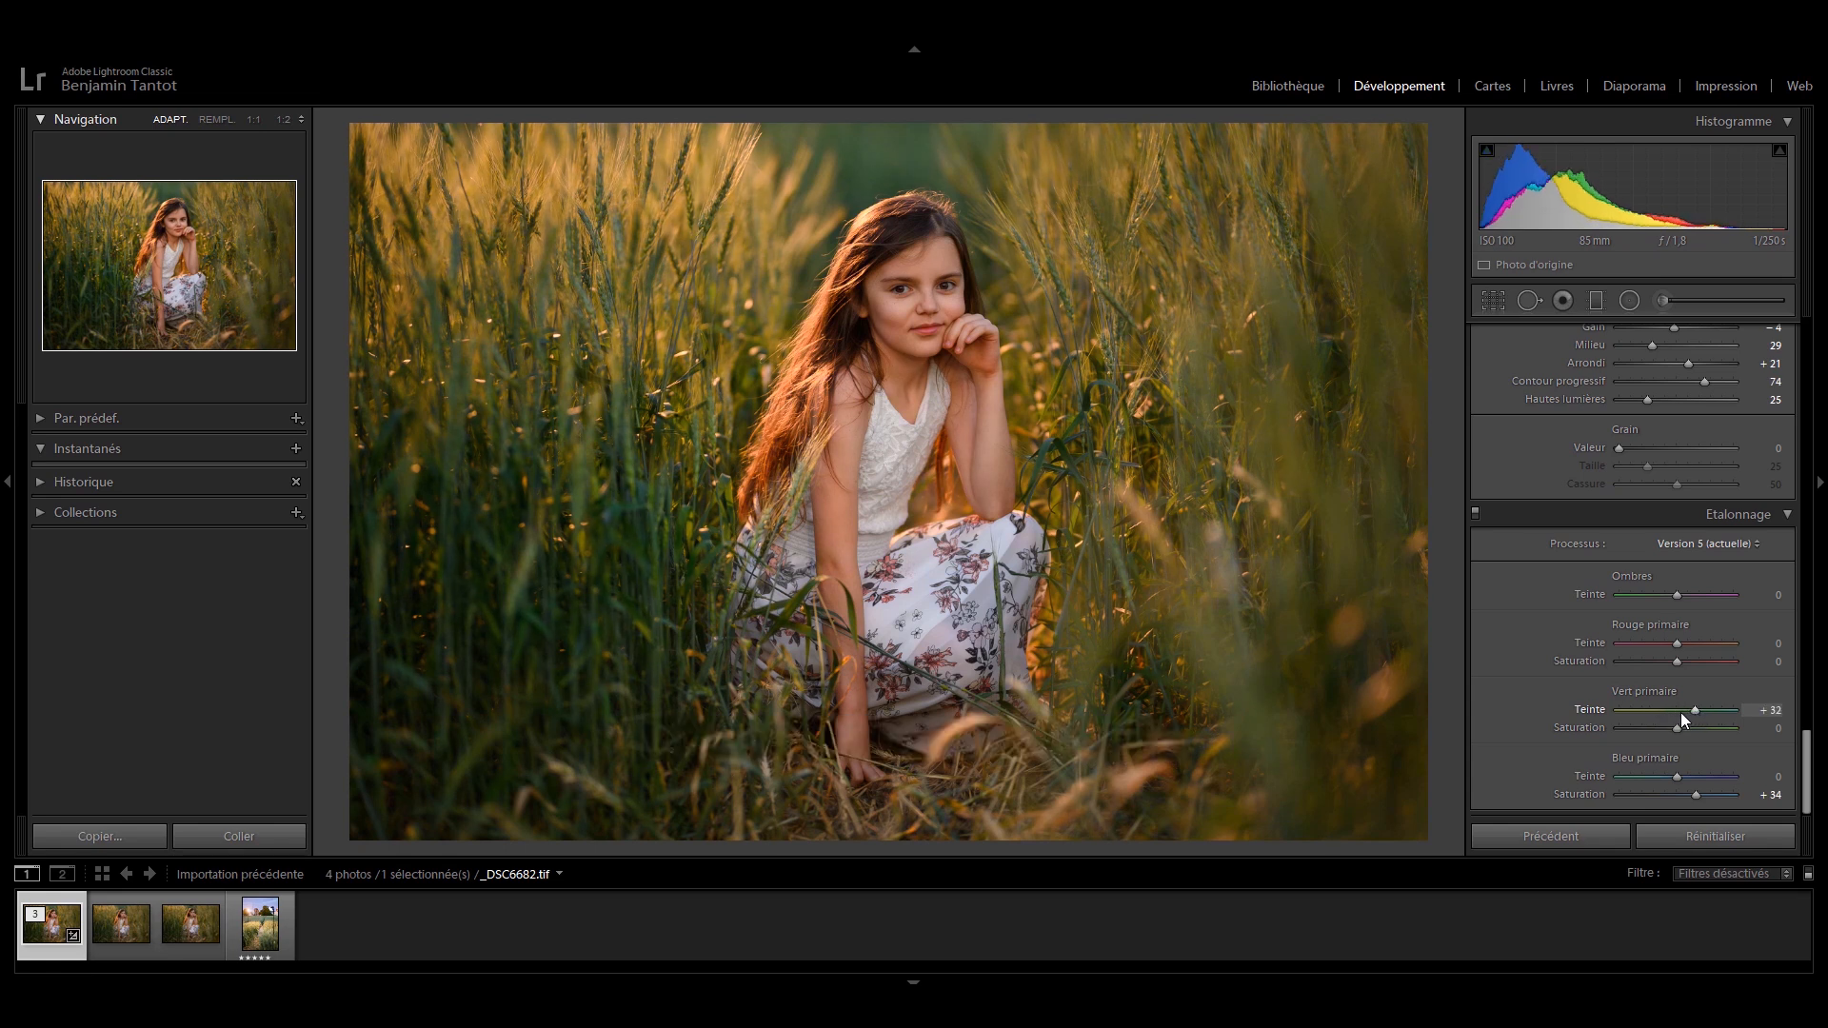
{"action": "left_click_drag", "start_coordinate": [1675, 718], "coordinate": [1677, 719]}
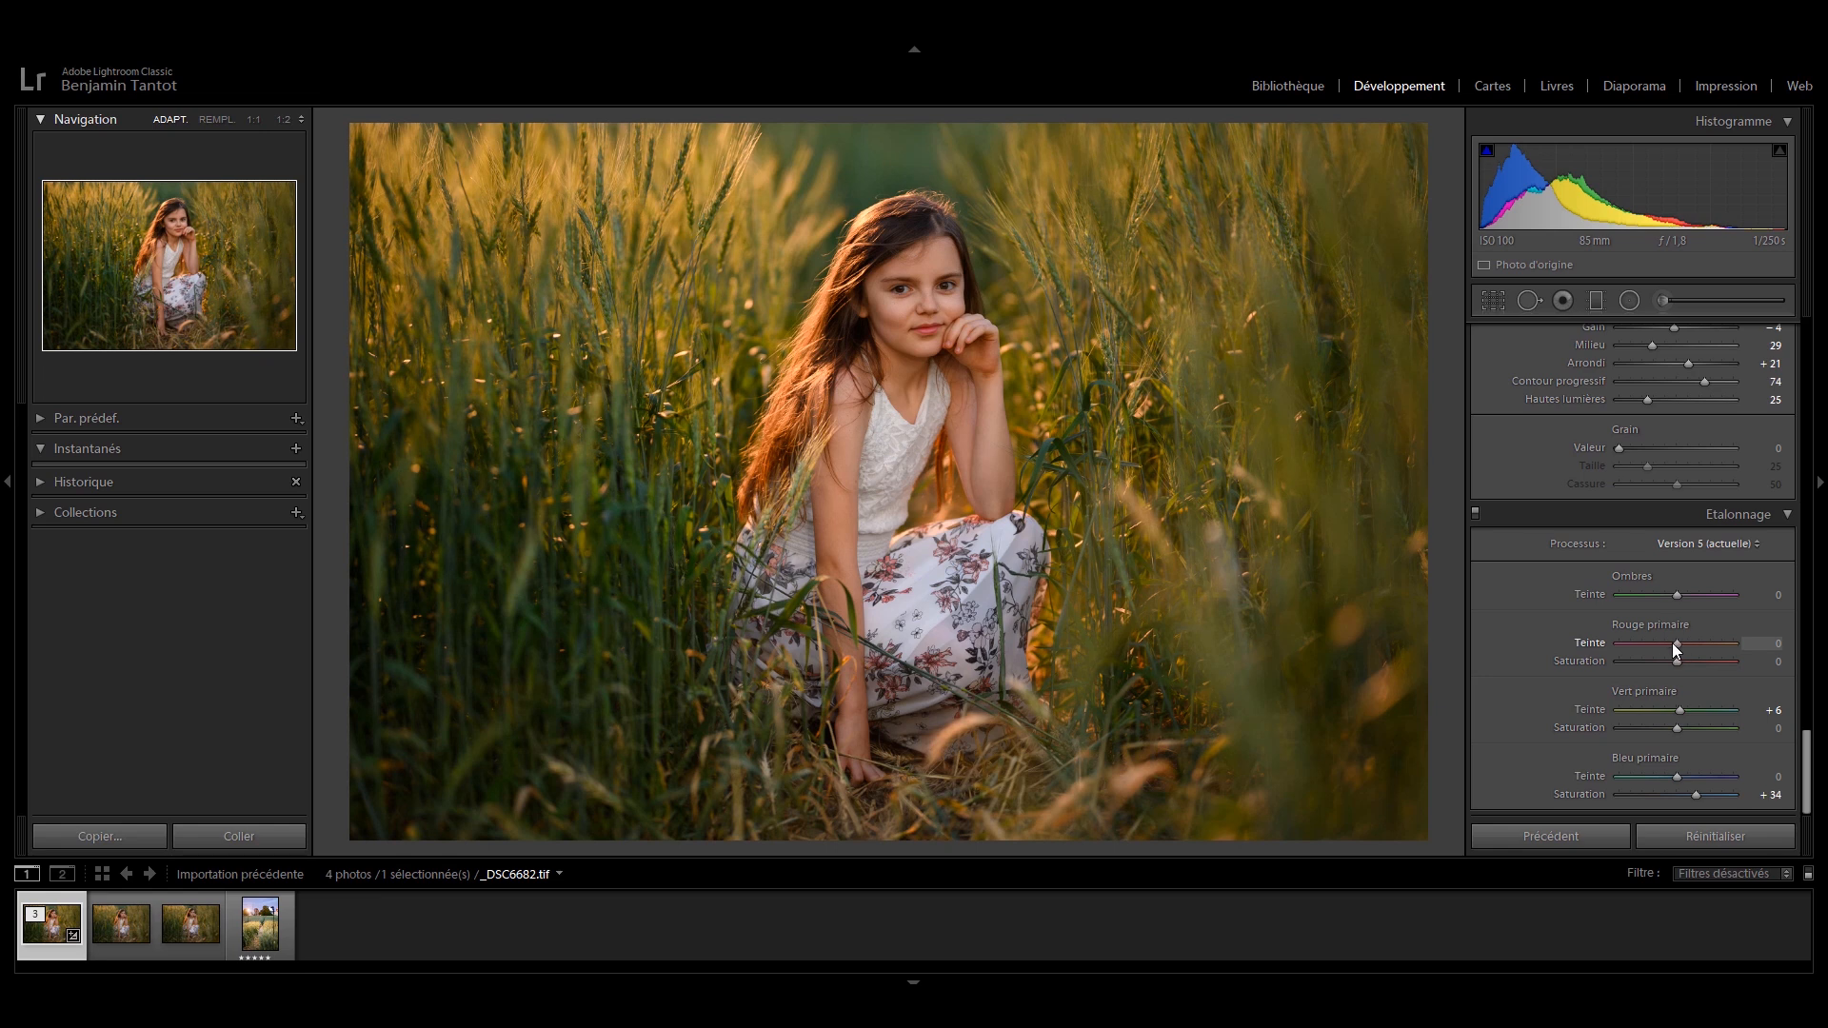
{"action": "left_click_drag", "start_coordinate": [1648, 640], "coordinate": [1613, 632]}
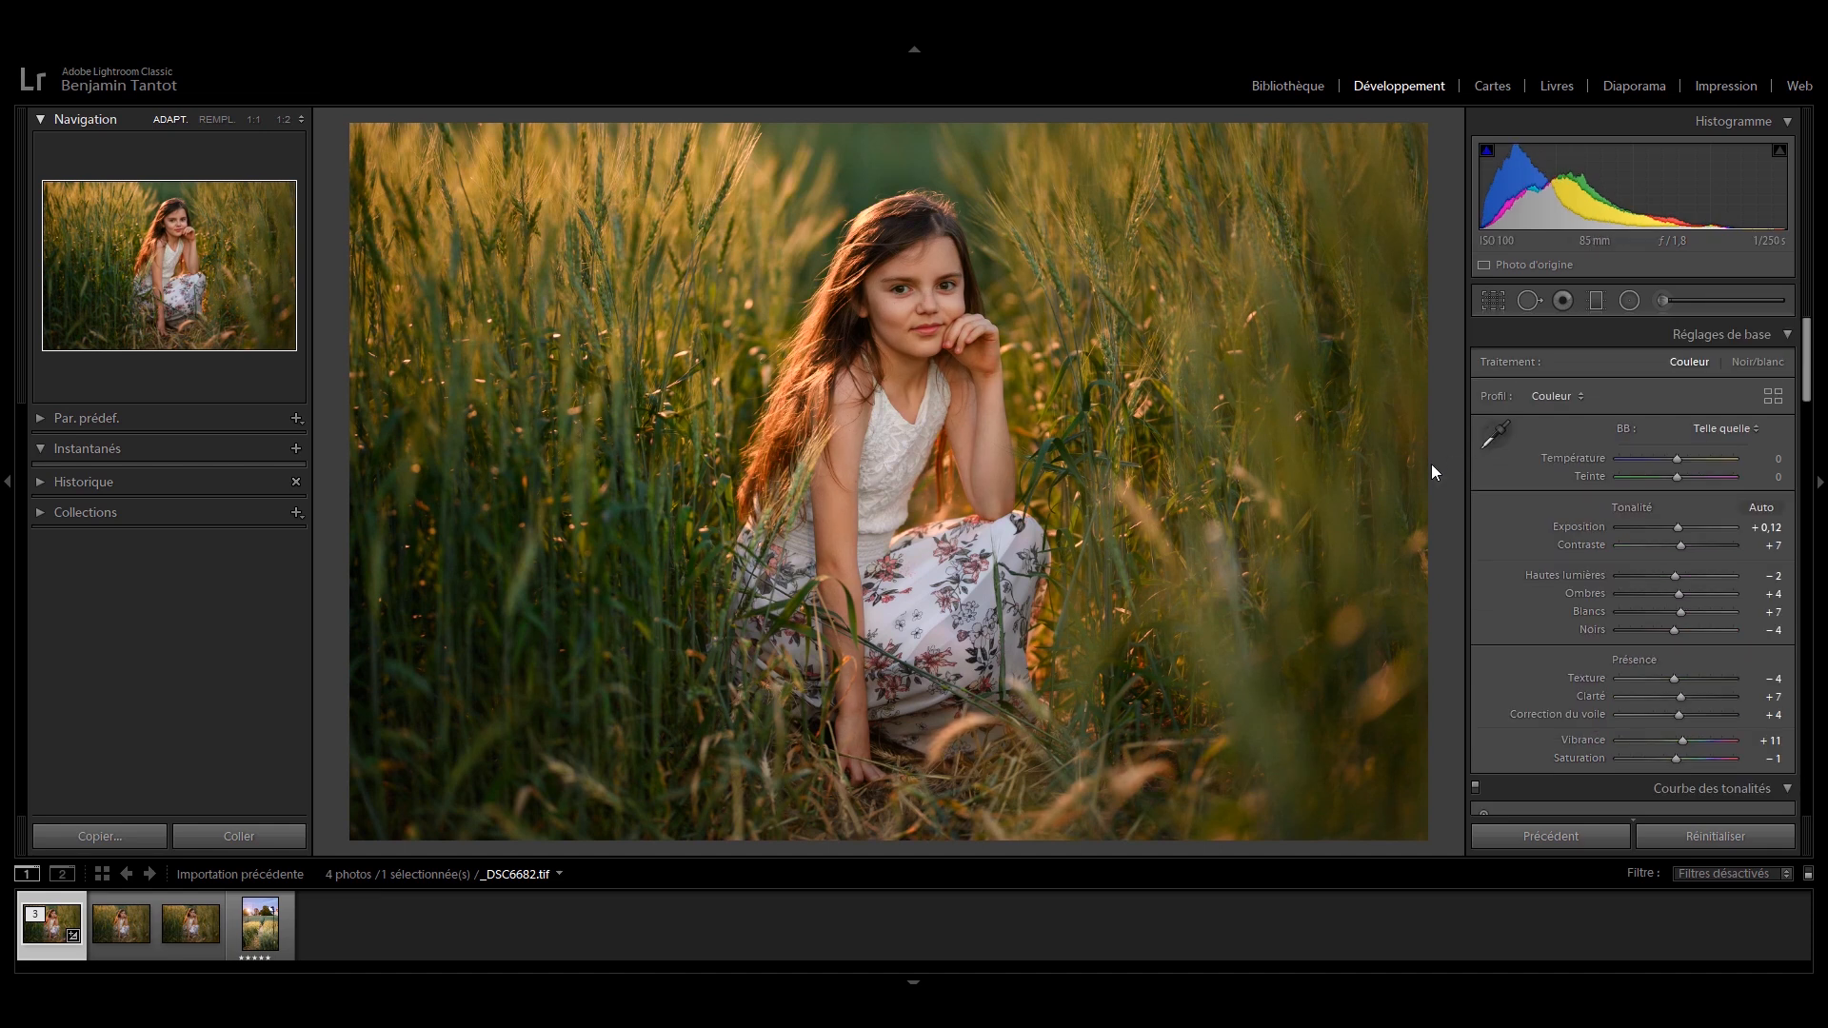
Step: Set the portrait's Température to +2 and compare the result with the original full-size
{"action": "left_click_drag", "start_coordinate": [1676, 460], "coordinate": [1677, 460]}
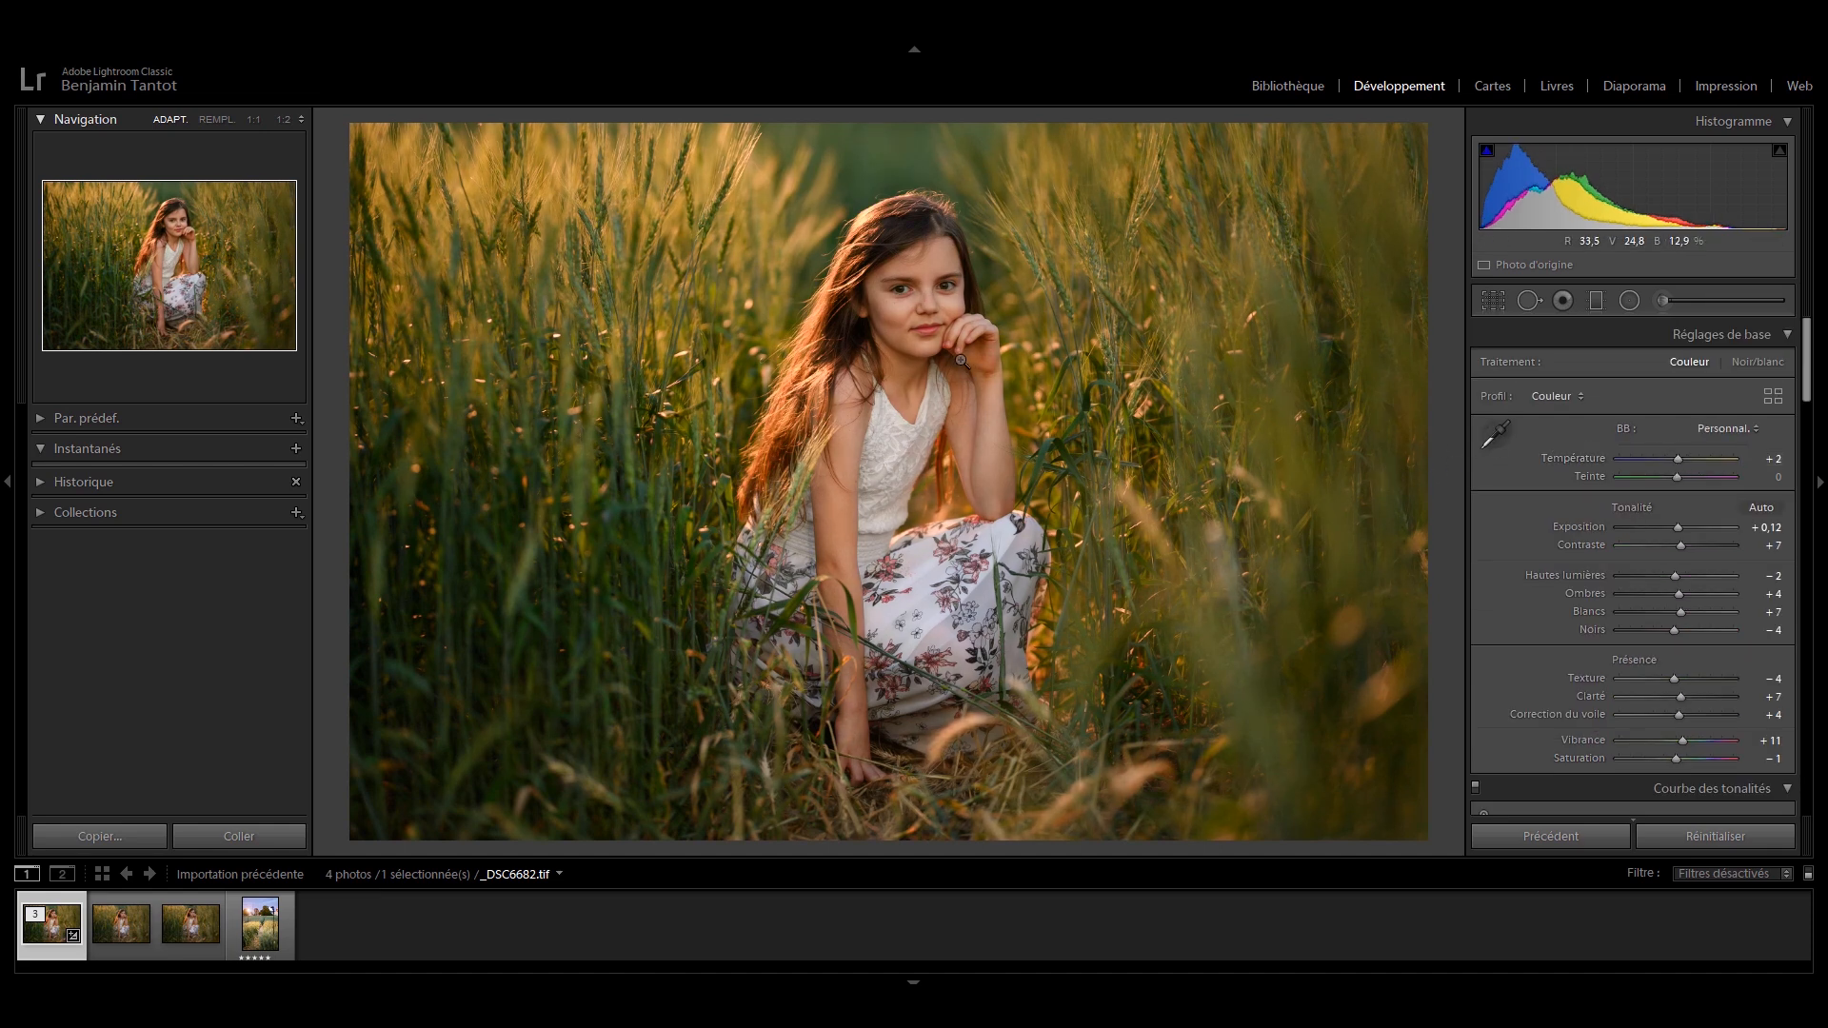
{"action": "key", "text": "backslash"}
{"action": "key", "text": "backslash"}
{"action": "key", "text": "backslash"}
{"action": "key", "text": "backslash"}
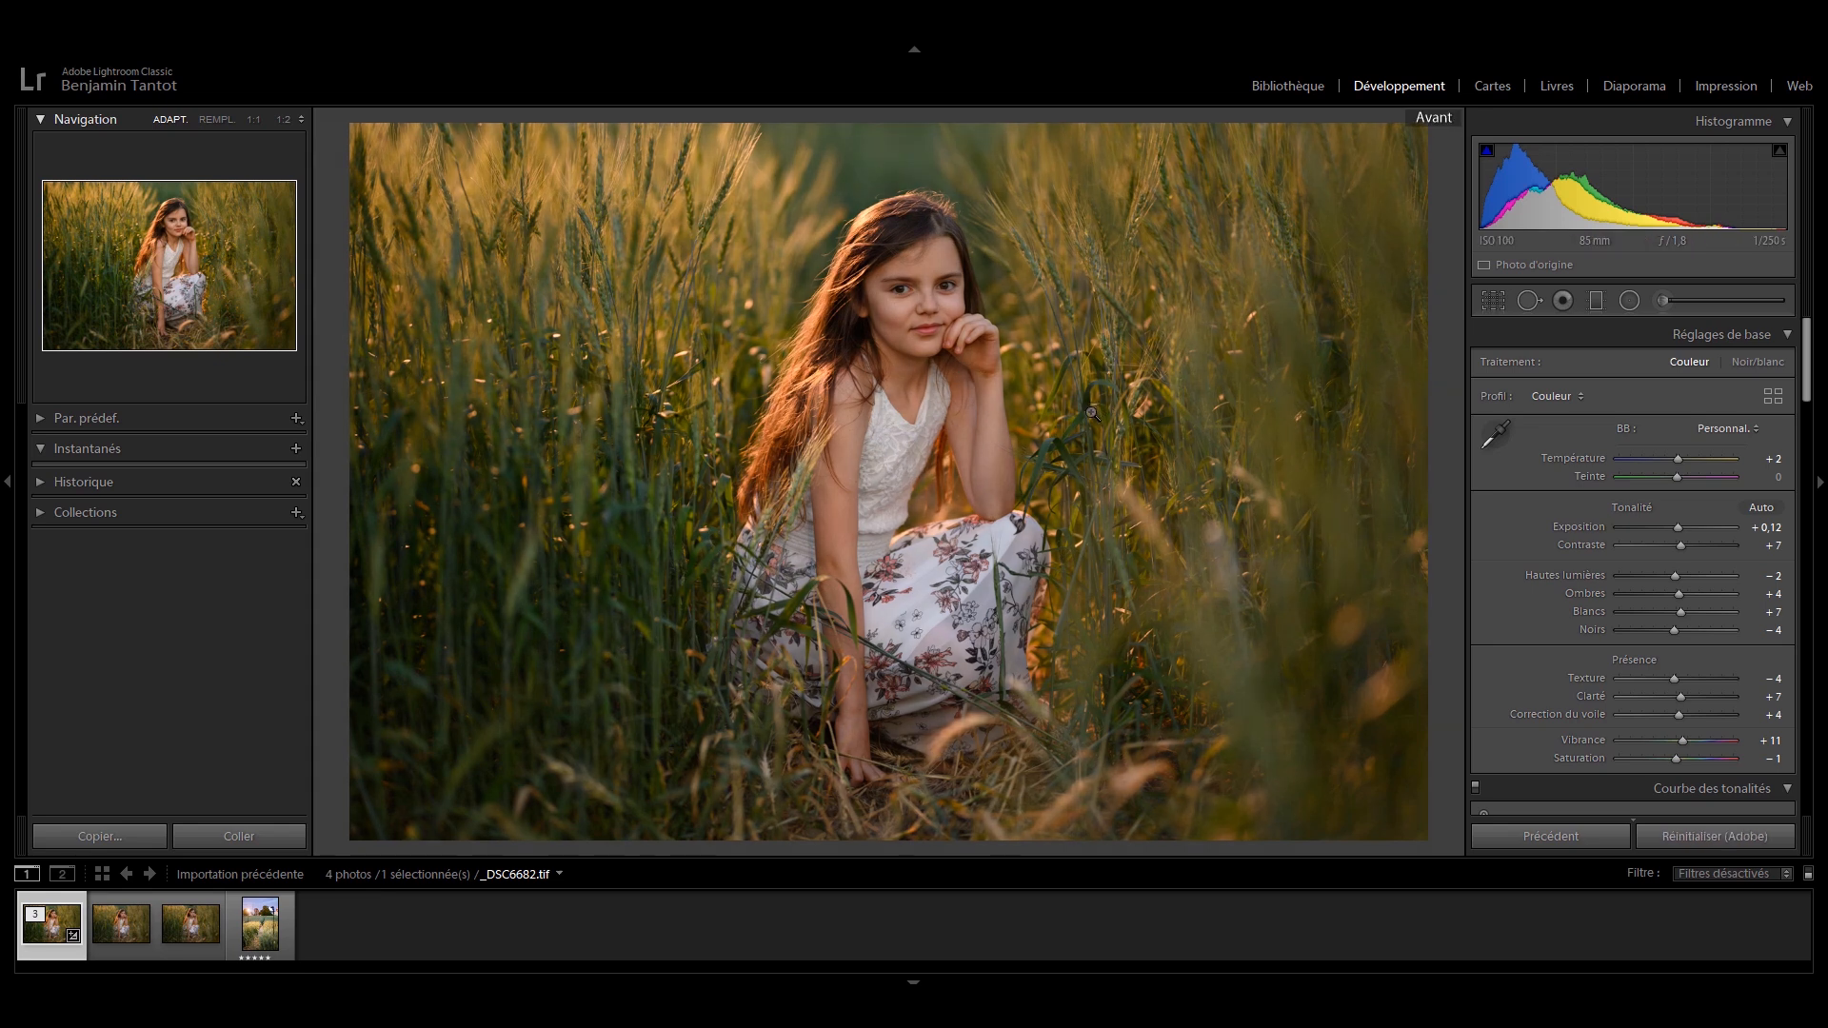
Step: Compare the portrait's before and after versions side by side and return to the single edited view
{"action": "key", "text": "shift+y"}
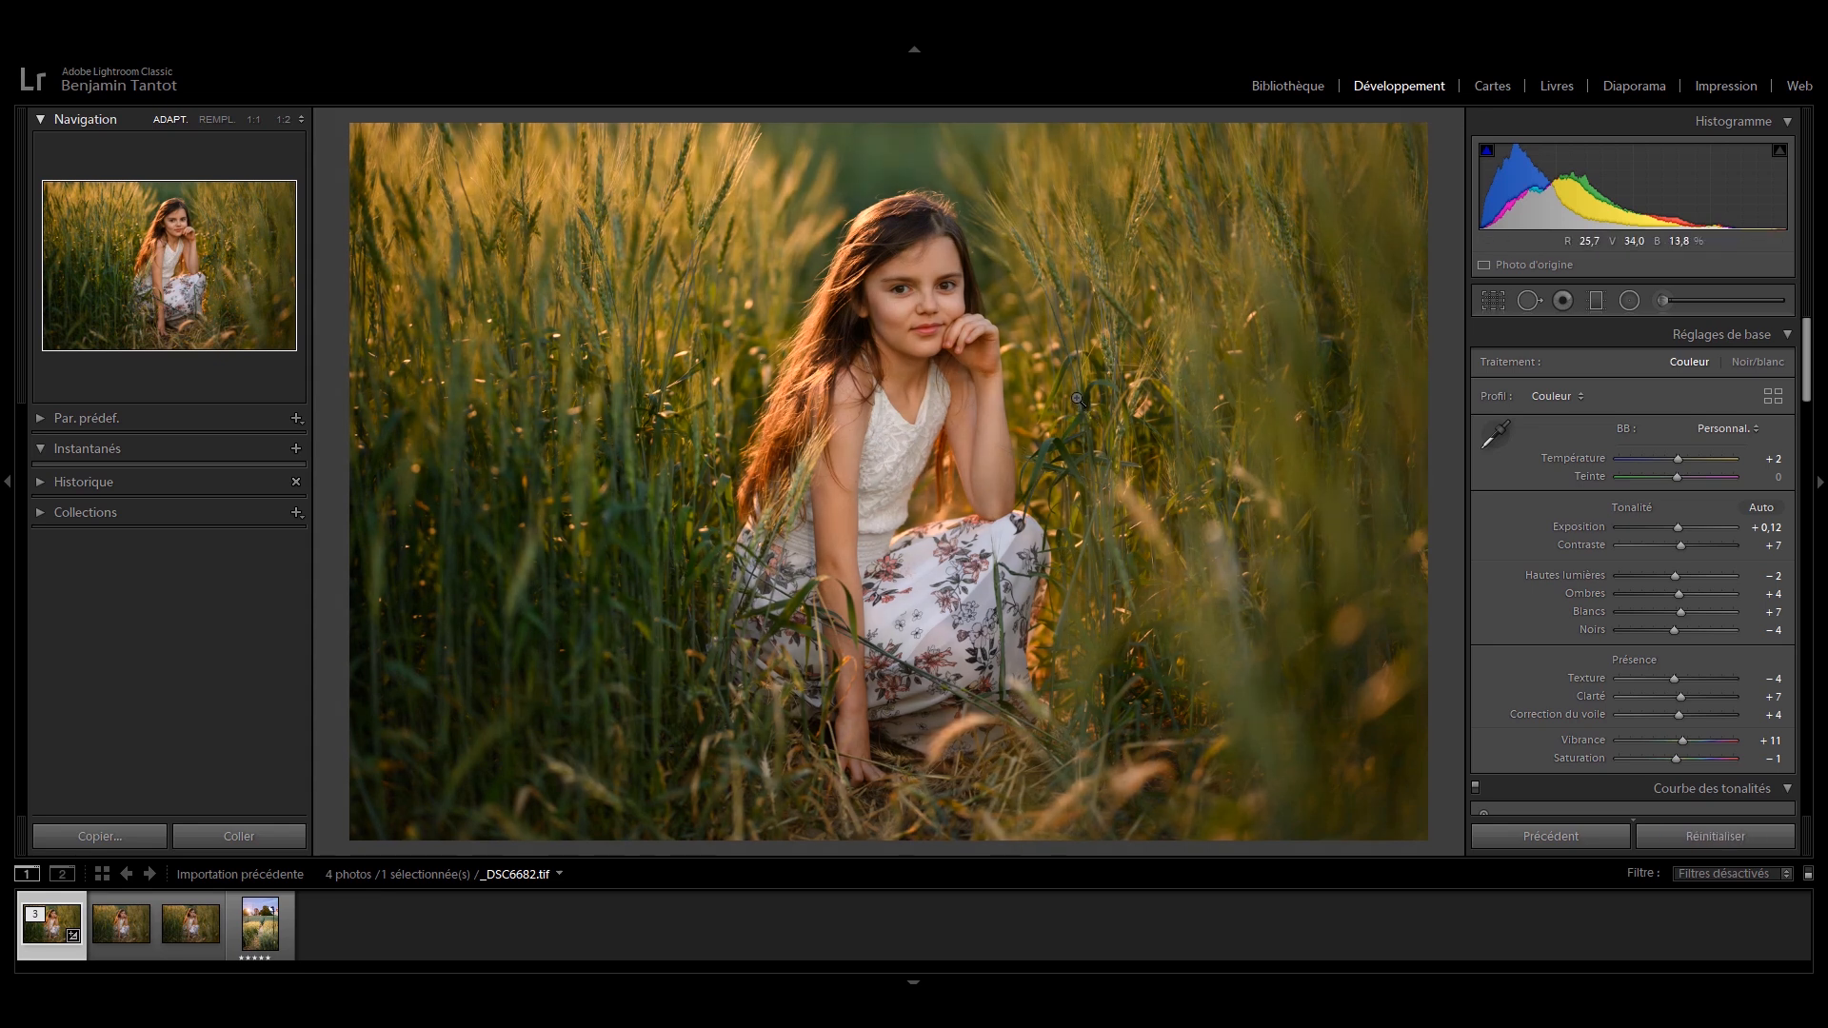
{"action": "key", "text": "y"}
{"action": "key", "text": "shift+y"}
{"action": "key", "text": "y"}
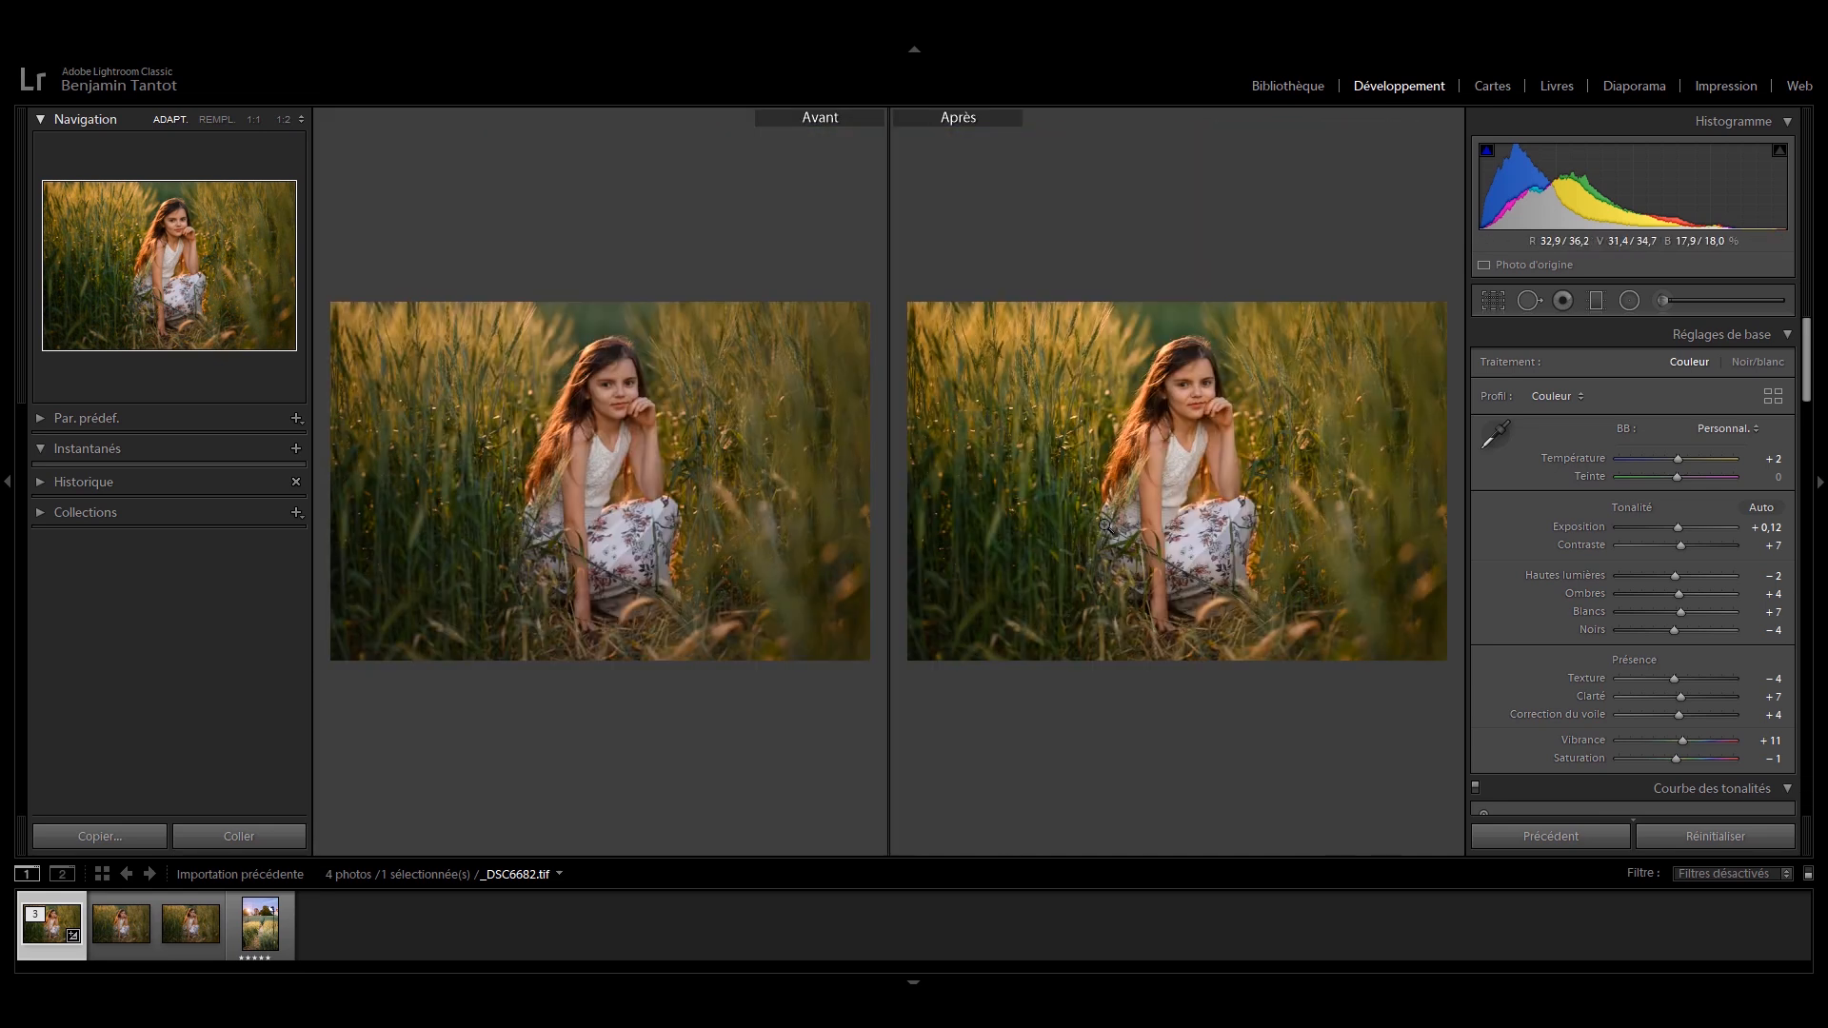
{"action": "key", "text": "y"}
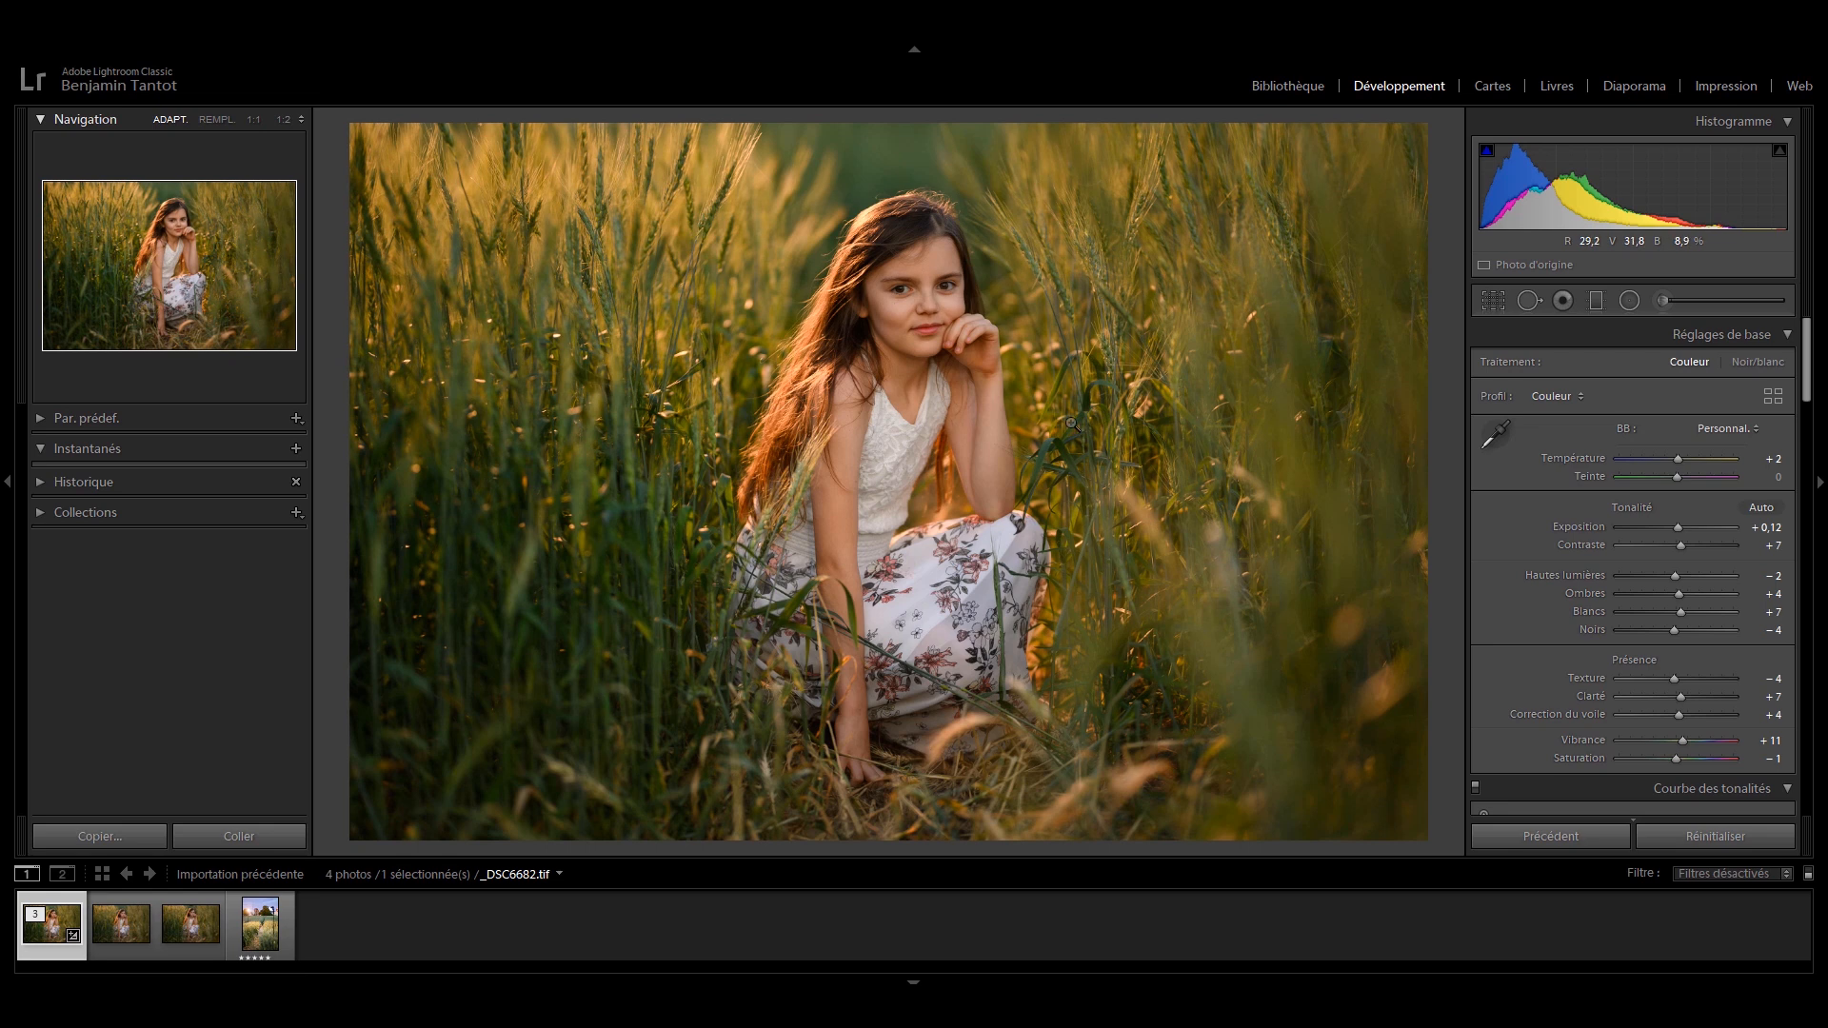
Step: Place a large radial filter over the photo's upper-left corner, with Correction du voile at about −1 and a slightly lower Exposition
{"action": "key", "text": "shift+m"}
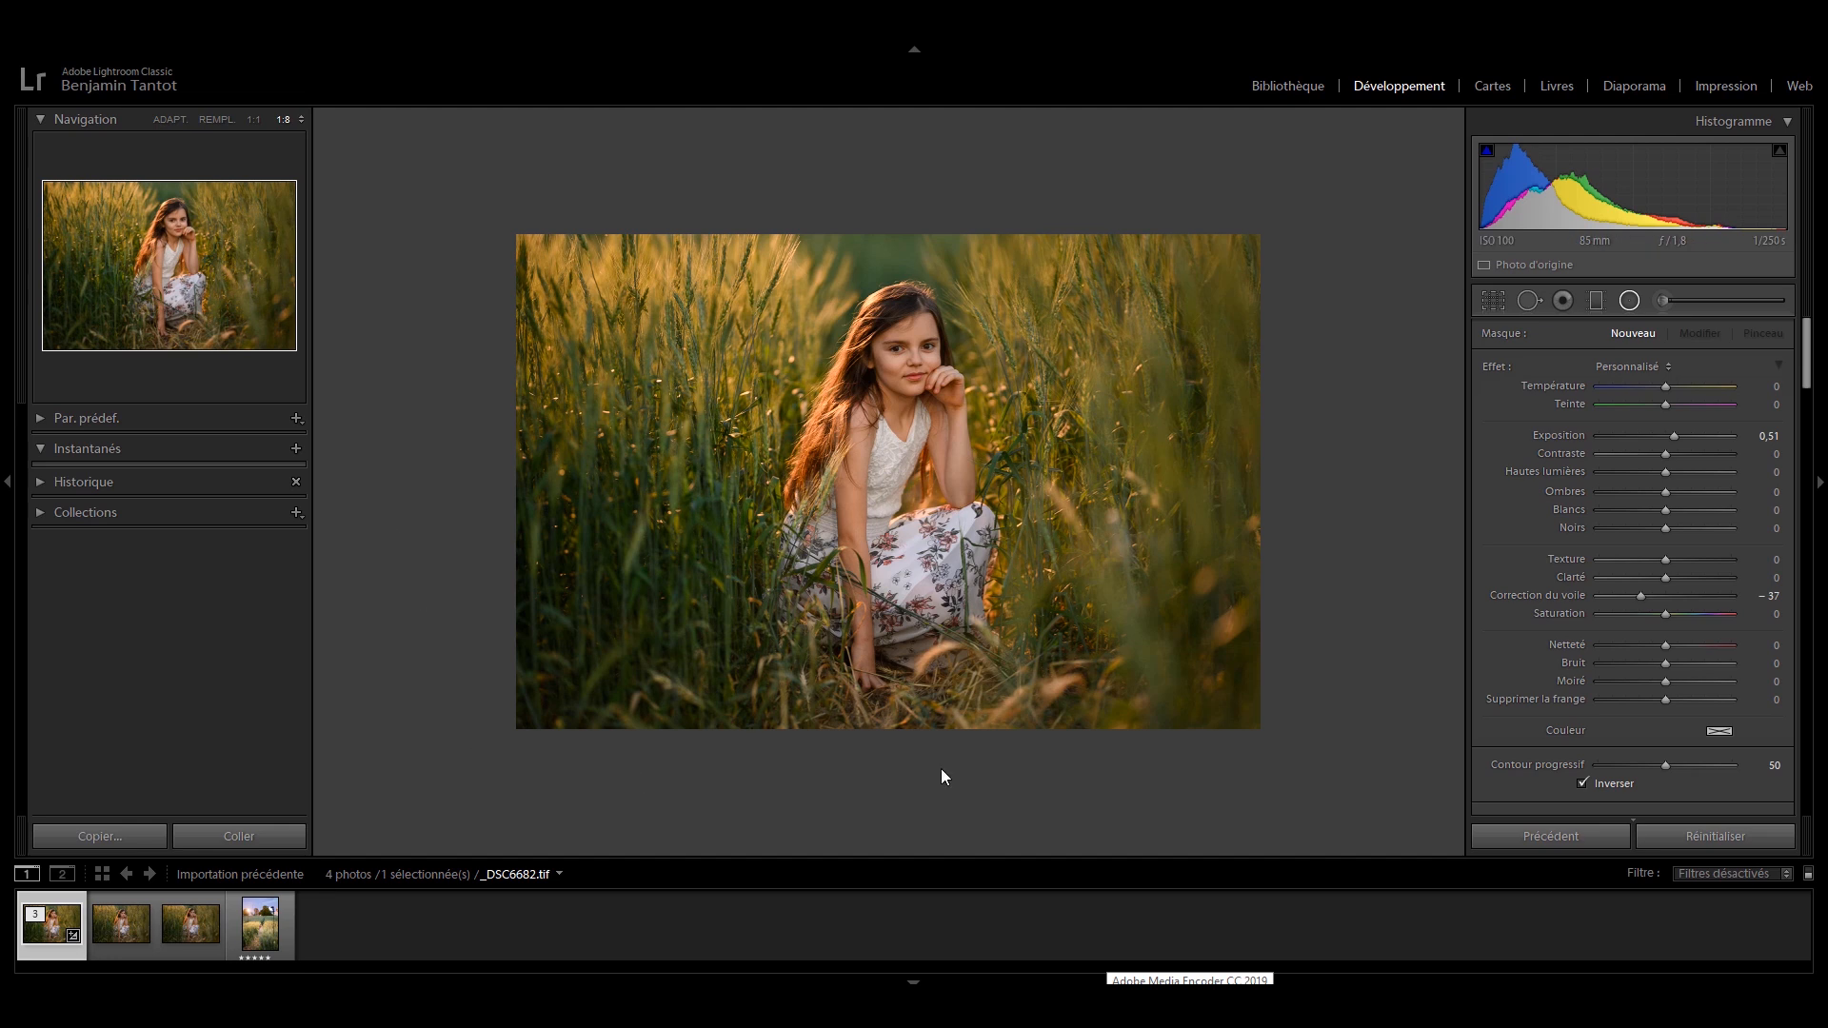
{"action": "mouse_move", "coordinate": [661, 134]}
{"action": "left_mouse_down"}
{"action": "mouse_move", "coordinate": [883, 185]}
{"action": "mouse_move", "coordinate": [802, 332]}
{"action": "left_mouse_up"}
{"action": "mouse_move", "coordinate": [577, 118]}
{"action": "left_mouse_down"}
{"action": "mouse_move", "coordinate": [490, 107]}
{"action": "mouse_move", "coordinate": [498, 270]}
{"action": "left_mouse_up"}
{"action": "left_click_drag", "start_coordinate": [895, 181], "coordinate": [899, 127]}
{"action": "left_click_drag", "start_coordinate": [807, 196], "coordinate": [652, 222]}
{"action": "left_click_drag", "start_coordinate": [809, 292], "coordinate": [860, 404]}
{"action": "left_click_drag", "start_coordinate": [664, 245], "coordinate": [686, 245]}
{"action": "left_click_drag", "start_coordinate": [1640, 595], "coordinate": [1667, 612]}
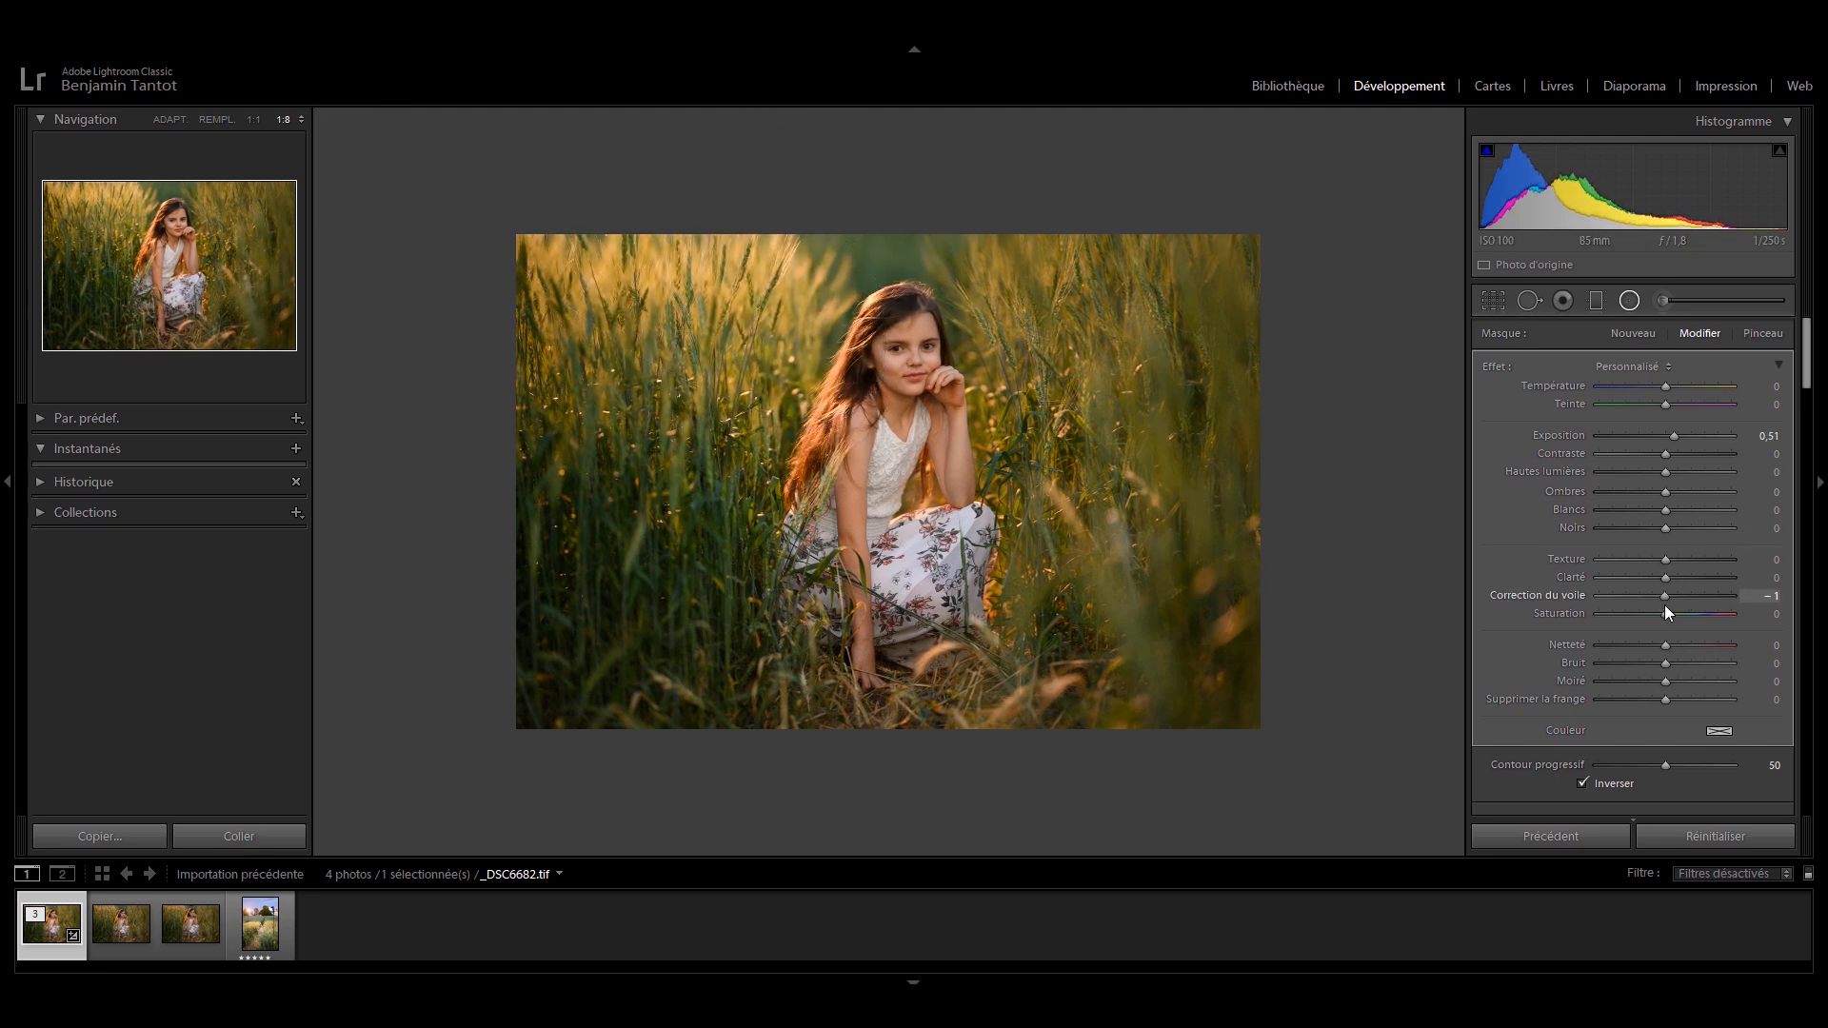
{"action": "left_click_drag", "start_coordinate": [1673, 435], "coordinate": [1671, 435]}
Step: Add a radial filter on the wheat to the right of the girl, with Correction du voile 0 and a reduced Exposition
{"action": "mouse_move", "coordinate": [1066, 333]}
{"action": "left_mouse_down"}
{"action": "mouse_move", "coordinate": [1211, 459]}
{"action": "mouse_move", "coordinate": [1215, 546]}
{"action": "mouse_move", "coordinate": [1147, 577]}
{"action": "left_mouse_up"}
{"action": "left_click_drag", "start_coordinate": [1065, 334], "coordinate": [1082, 406]}
{"action": "left_click_drag", "start_coordinate": [1148, 201], "coordinate": [1122, 283]}
{"action": "left_click_drag", "start_coordinate": [1225, 451], "coordinate": [1167, 433]}
{"action": "left_click", "coordinate": [1767, 597]}
{"action": "type", "text": "0"}
{"action": "key", "text": "Return"}
{"action": "left_click_drag", "start_coordinate": [1673, 436], "coordinate": [1675, 453]}
Step: Add a radial filter over the ground beside the girl's feet, with Correction du voile 0 and Exposition 0,11
{"action": "left_click_drag", "start_coordinate": [962, 674], "coordinate": [1096, 751]}
{"action": "left_click", "coordinate": [1764, 595]}
{"action": "type", "text": "0"}
{"action": "key", "text": "Return"}
{"action": "left_click_drag", "start_coordinate": [1673, 436], "coordinate": [1667, 439]}
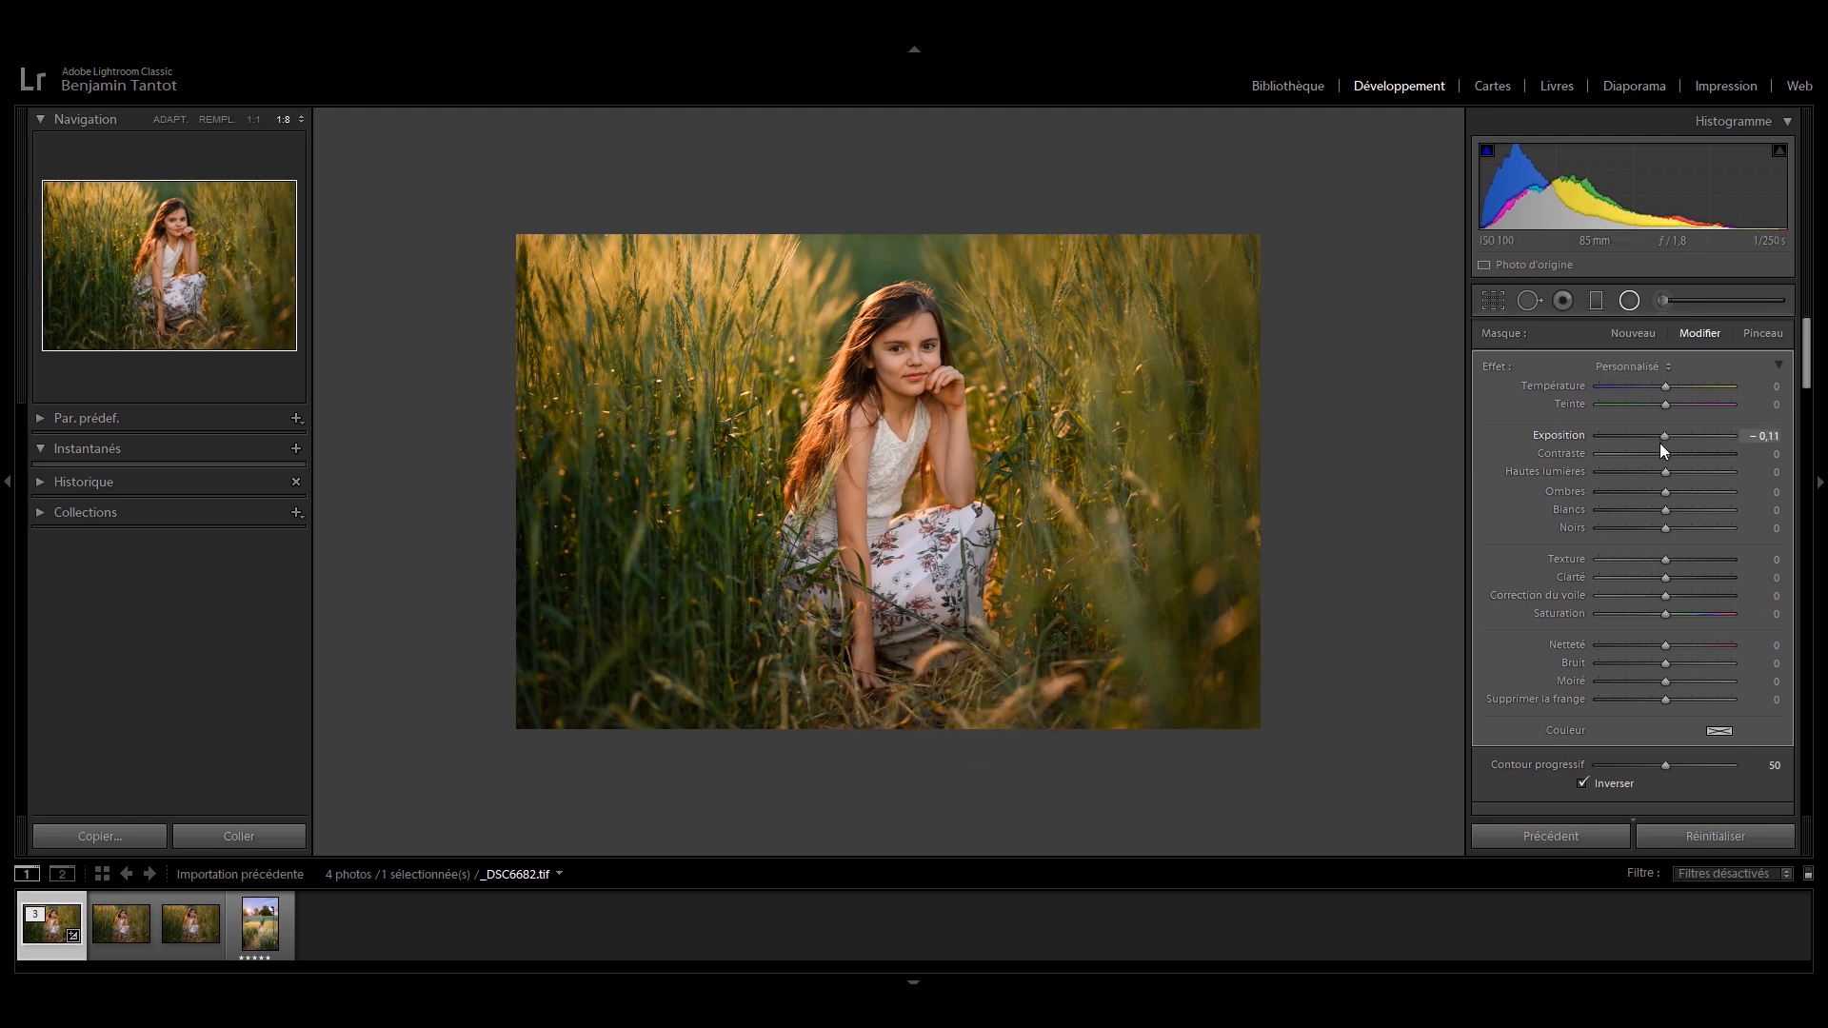
{"action": "left_click_drag", "start_coordinate": [961, 672], "coordinate": [993, 660]}
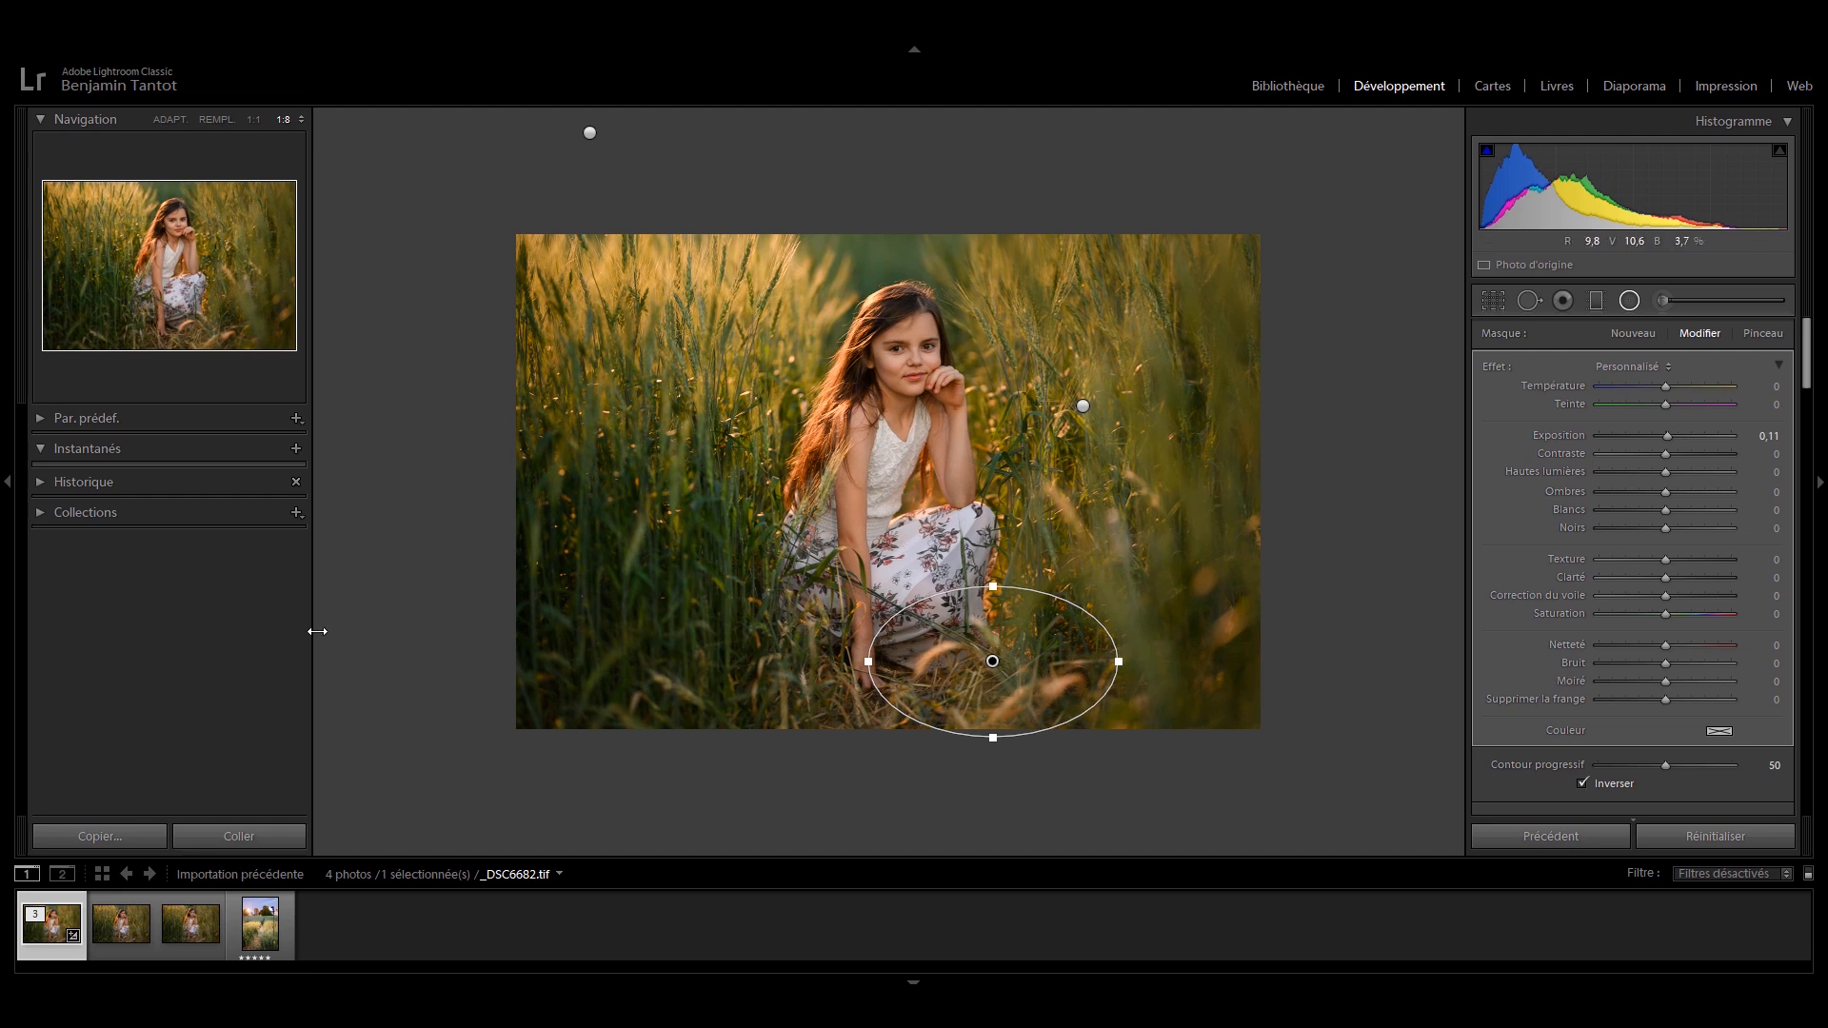
Step: Add a radial filter over the photo's lower-right corner, widen it, and set Correction du voile to 0 with a reduced Exposition
{"action": "mouse_move", "coordinate": [1337, 514]}
{"action": "left_mouse_down"}
{"action": "mouse_move", "coordinate": [1276, 567]}
{"action": "mouse_move", "coordinate": [1223, 666]}
{"action": "left_mouse_up"}
{"action": "left_click", "coordinate": [1773, 597]}
{"action": "type", "text": "0"}
{"action": "key", "text": "Return"}
{"action": "left_click_drag", "start_coordinate": [1674, 436], "coordinate": [1669, 442]}
{"action": "left_click_drag", "start_coordinate": [1265, 608], "coordinate": [1403, 698]}
{"action": "left_click_drag", "start_coordinate": [1195, 698], "coordinate": [1085, 698]}
{"action": "left_click_drag", "start_coordinate": [1403, 697], "coordinate": [1396, 685]}
Step: Add a radial filter at the photo's lower-left corner, set Correction du voile to 0, reduce Exposition and adjust the ellipse
{"action": "left_click_drag", "start_coordinate": [710, 775], "coordinate": [950, 931]}
{"action": "left_click", "coordinate": [1772, 597]}
{"action": "type", "text": "0"}
{"action": "key", "text": "Return"}
{"action": "left_click_drag", "start_coordinate": [1672, 436], "coordinate": [1660, 460]}
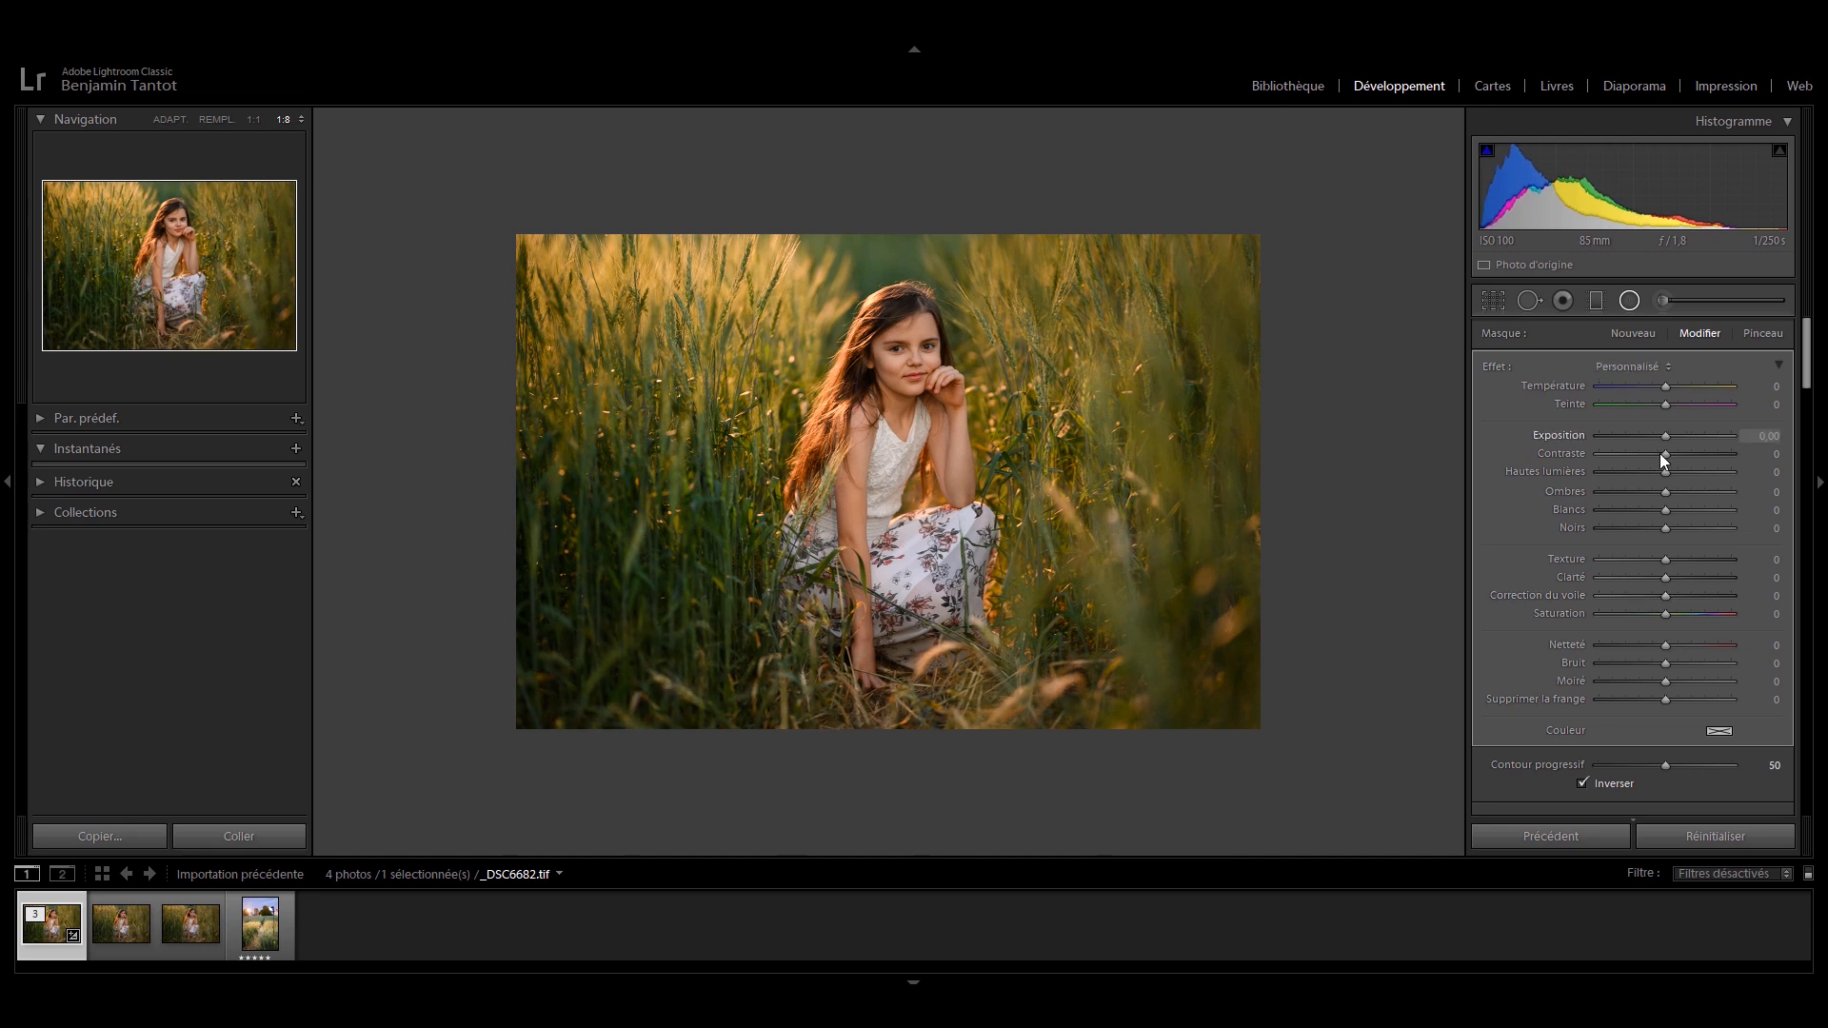
{"action": "left_click_drag", "start_coordinate": [470, 776], "coordinate": [461, 629]}
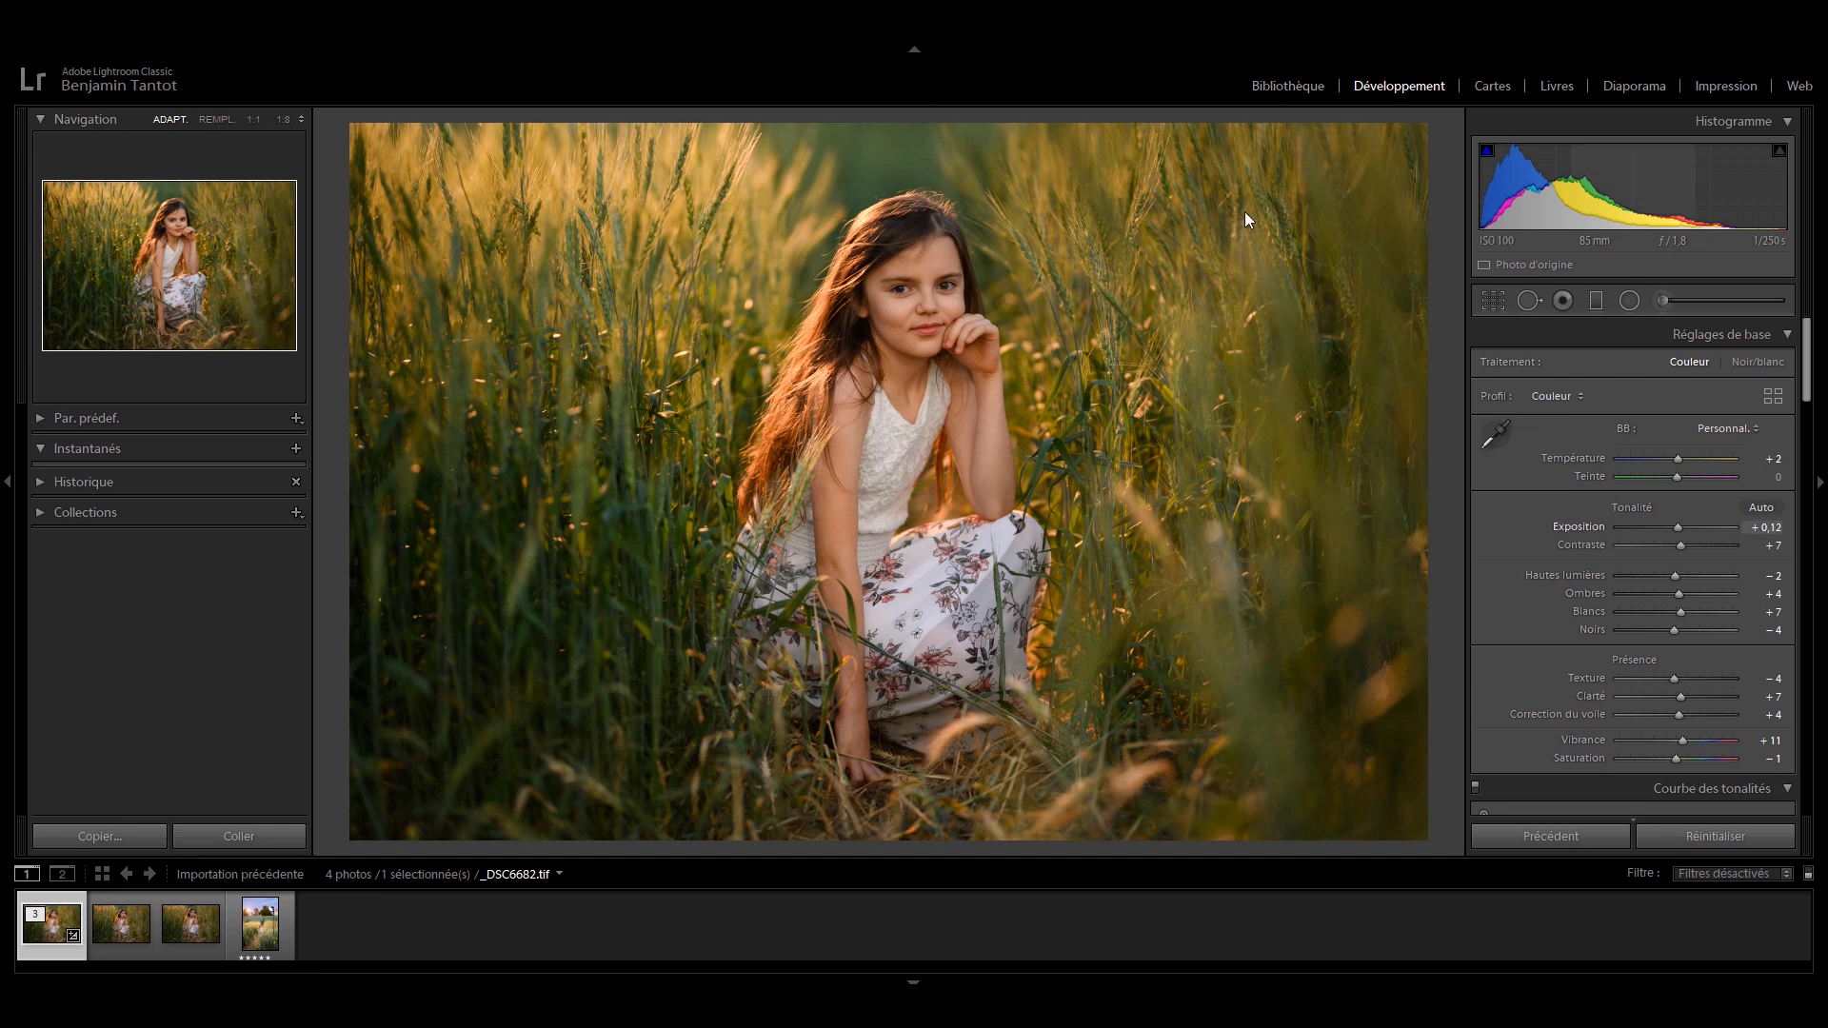
Step: Darken the surroundings with a radial filter around the girl, turning Inverser off, setting Correction du voile to 0 and reducing Exposition
{"action": "key", "text": "shift+m"}
{"action": "left_click_drag", "start_coordinate": [851, 310], "coordinate": [1047, 553]}
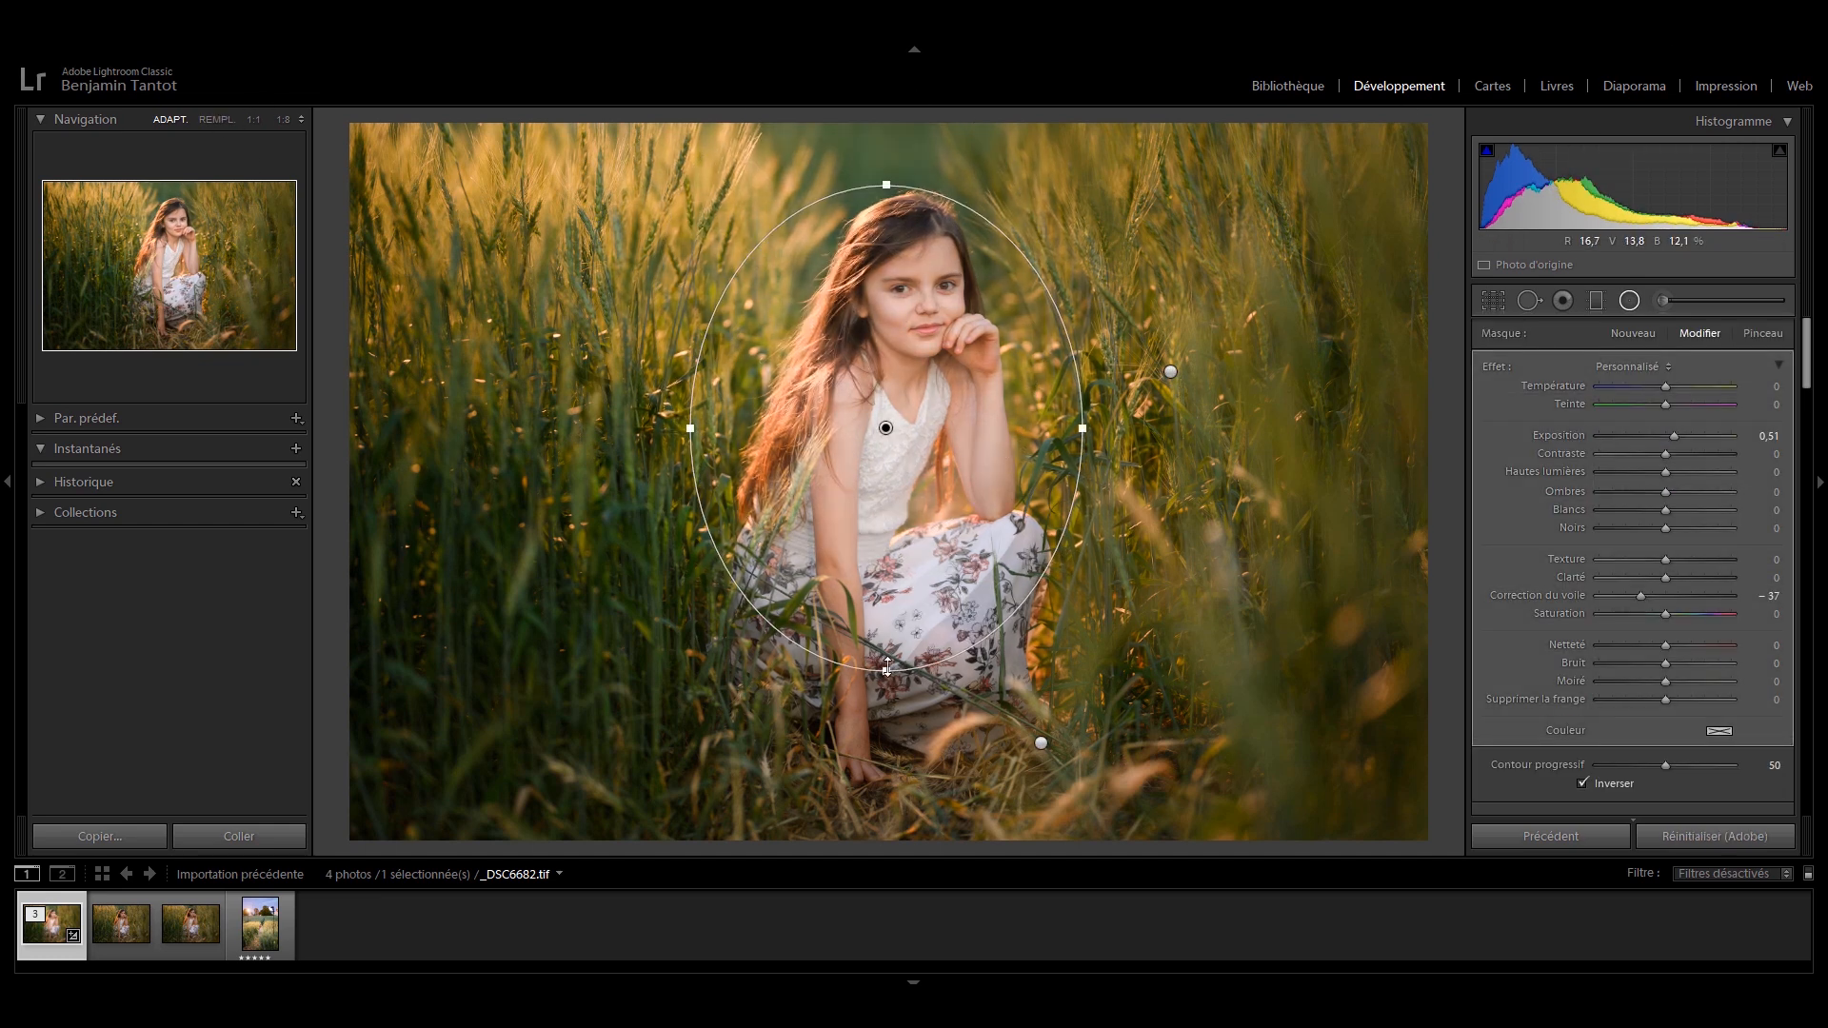
{"action": "left_click", "coordinate": [1581, 786]}
{"action": "left_click", "coordinate": [1774, 597]}
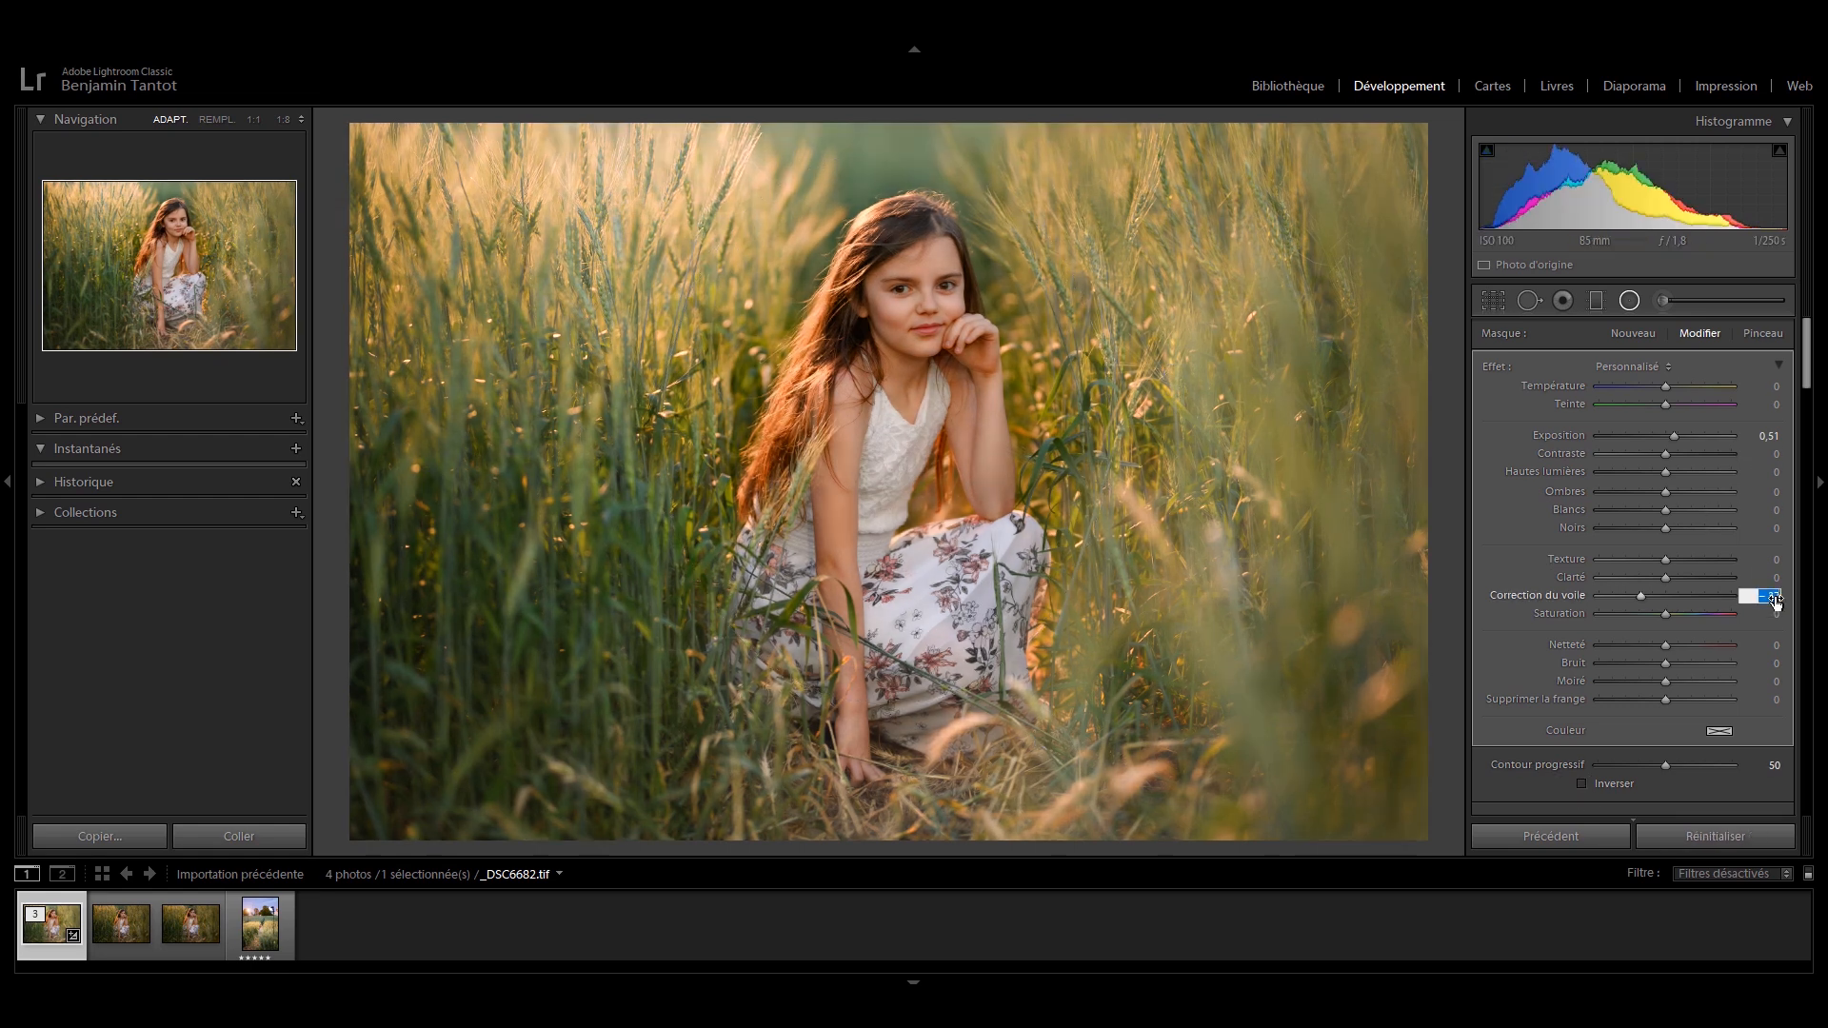
{"action": "type", "text": "0"}
{"action": "key", "text": "Return"}
{"action": "left_click_drag", "start_coordinate": [1674, 437], "coordinate": [1662, 443]}
{"action": "key", "text": "shift+m"}
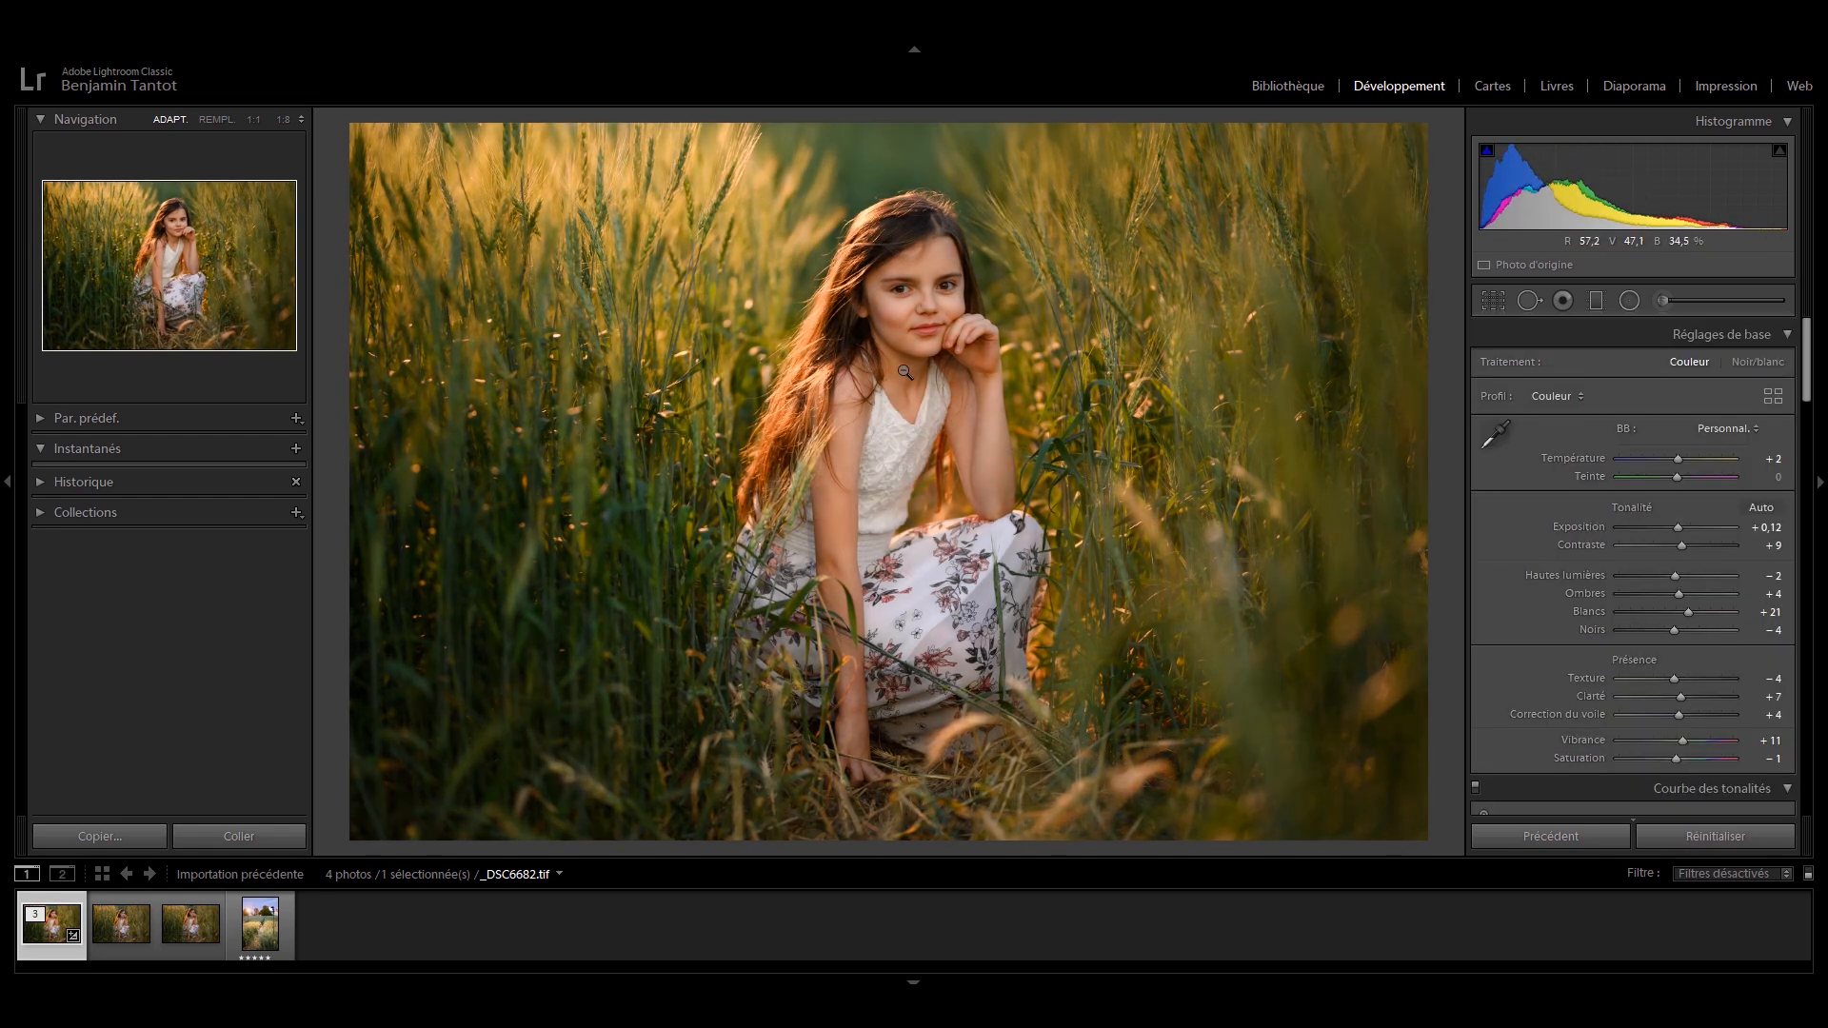
Step: Compare the finished portrait with its original side by side and by toggling the full-size before and after views
{"action": "key", "text": "y"}
{"action": "key", "text": "y"}
{"action": "key", "text": "backslash"}
{"action": "key", "text": "backslash"}
{"action": "key", "text": "backslash"}
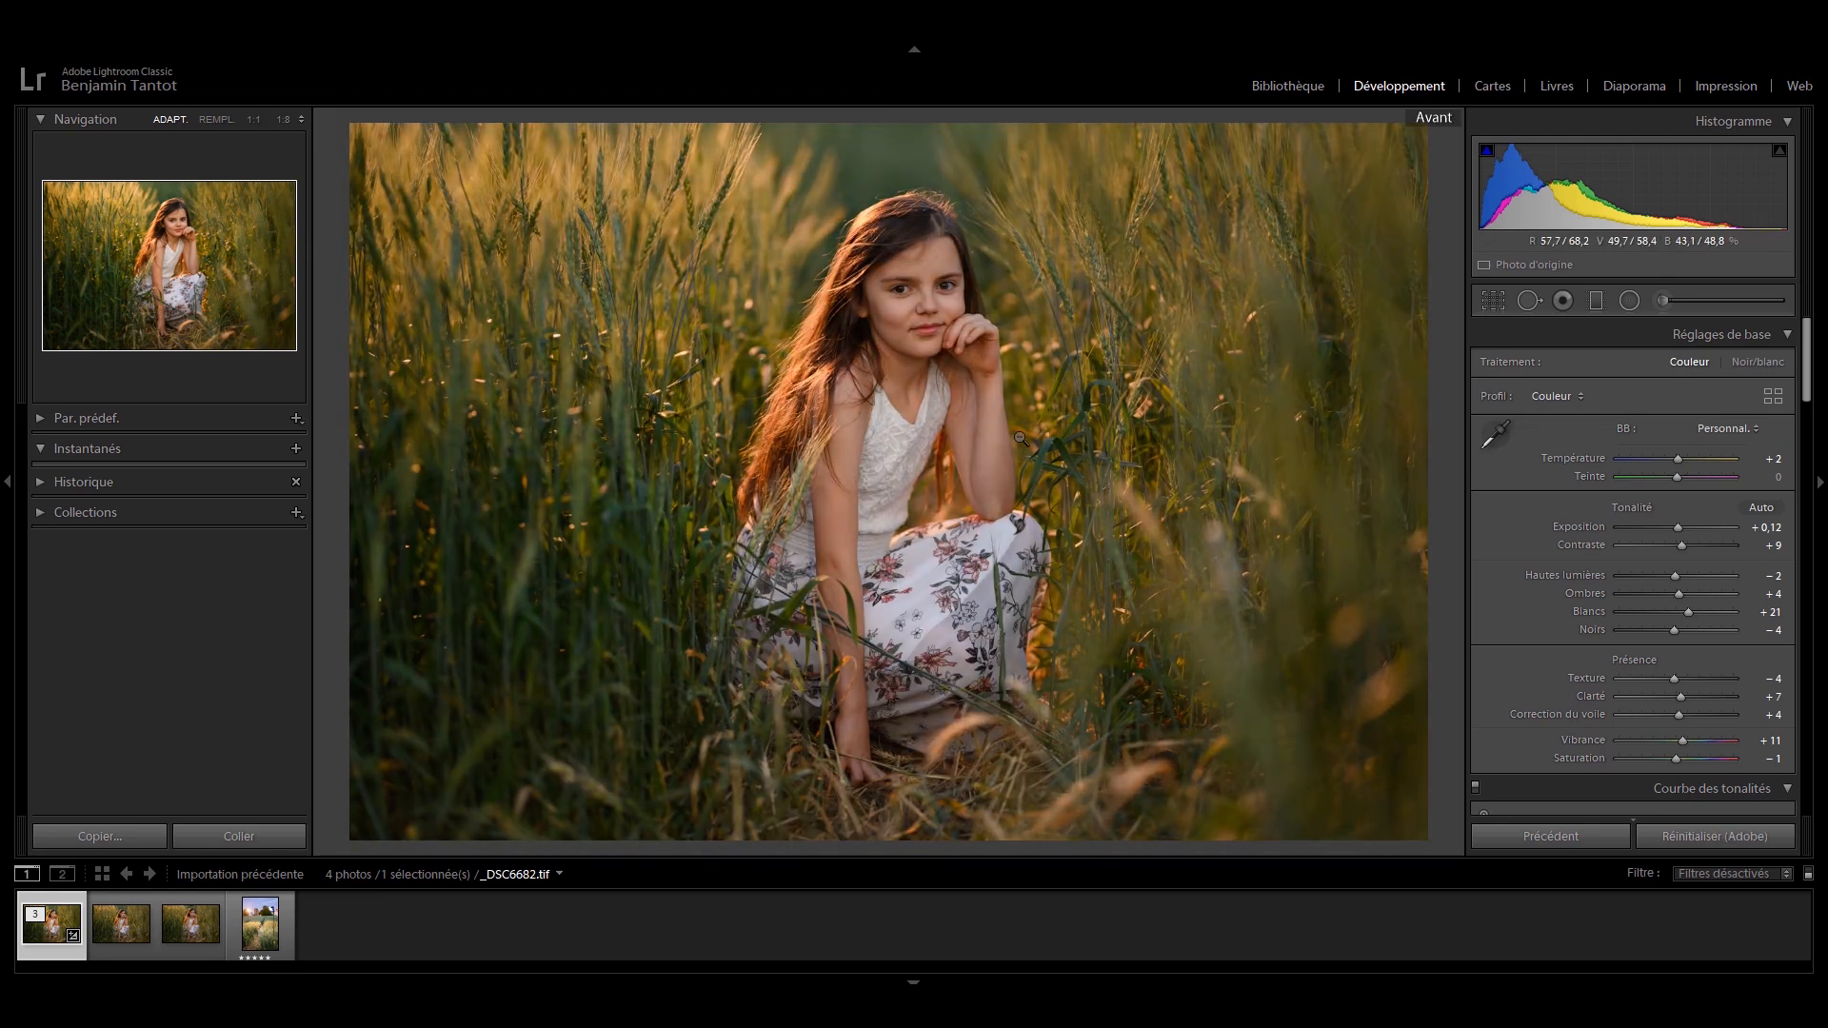
{"action": "key", "text": "backslash"}
{"action": "key", "text": "backslash"}
{"action": "key", "text": "backslash"}
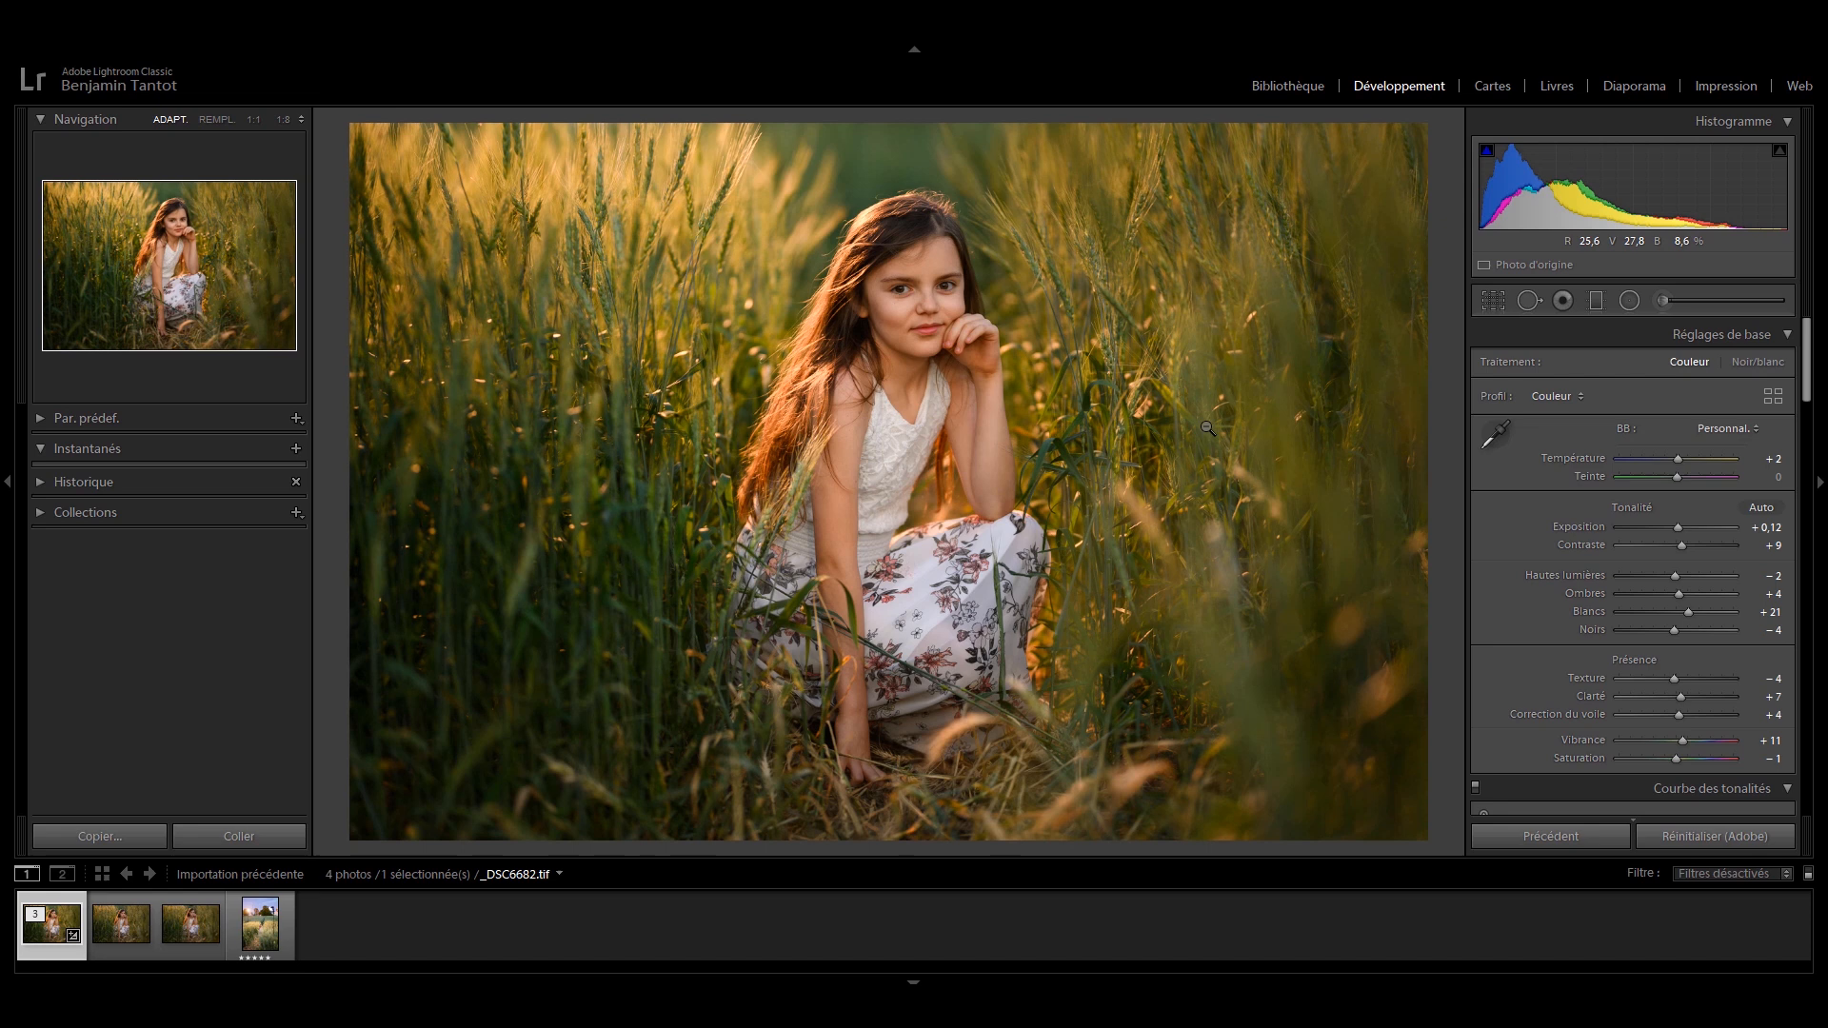
{"action": "key", "text": "backslash"}
{"action": "key", "text": "backslash"}
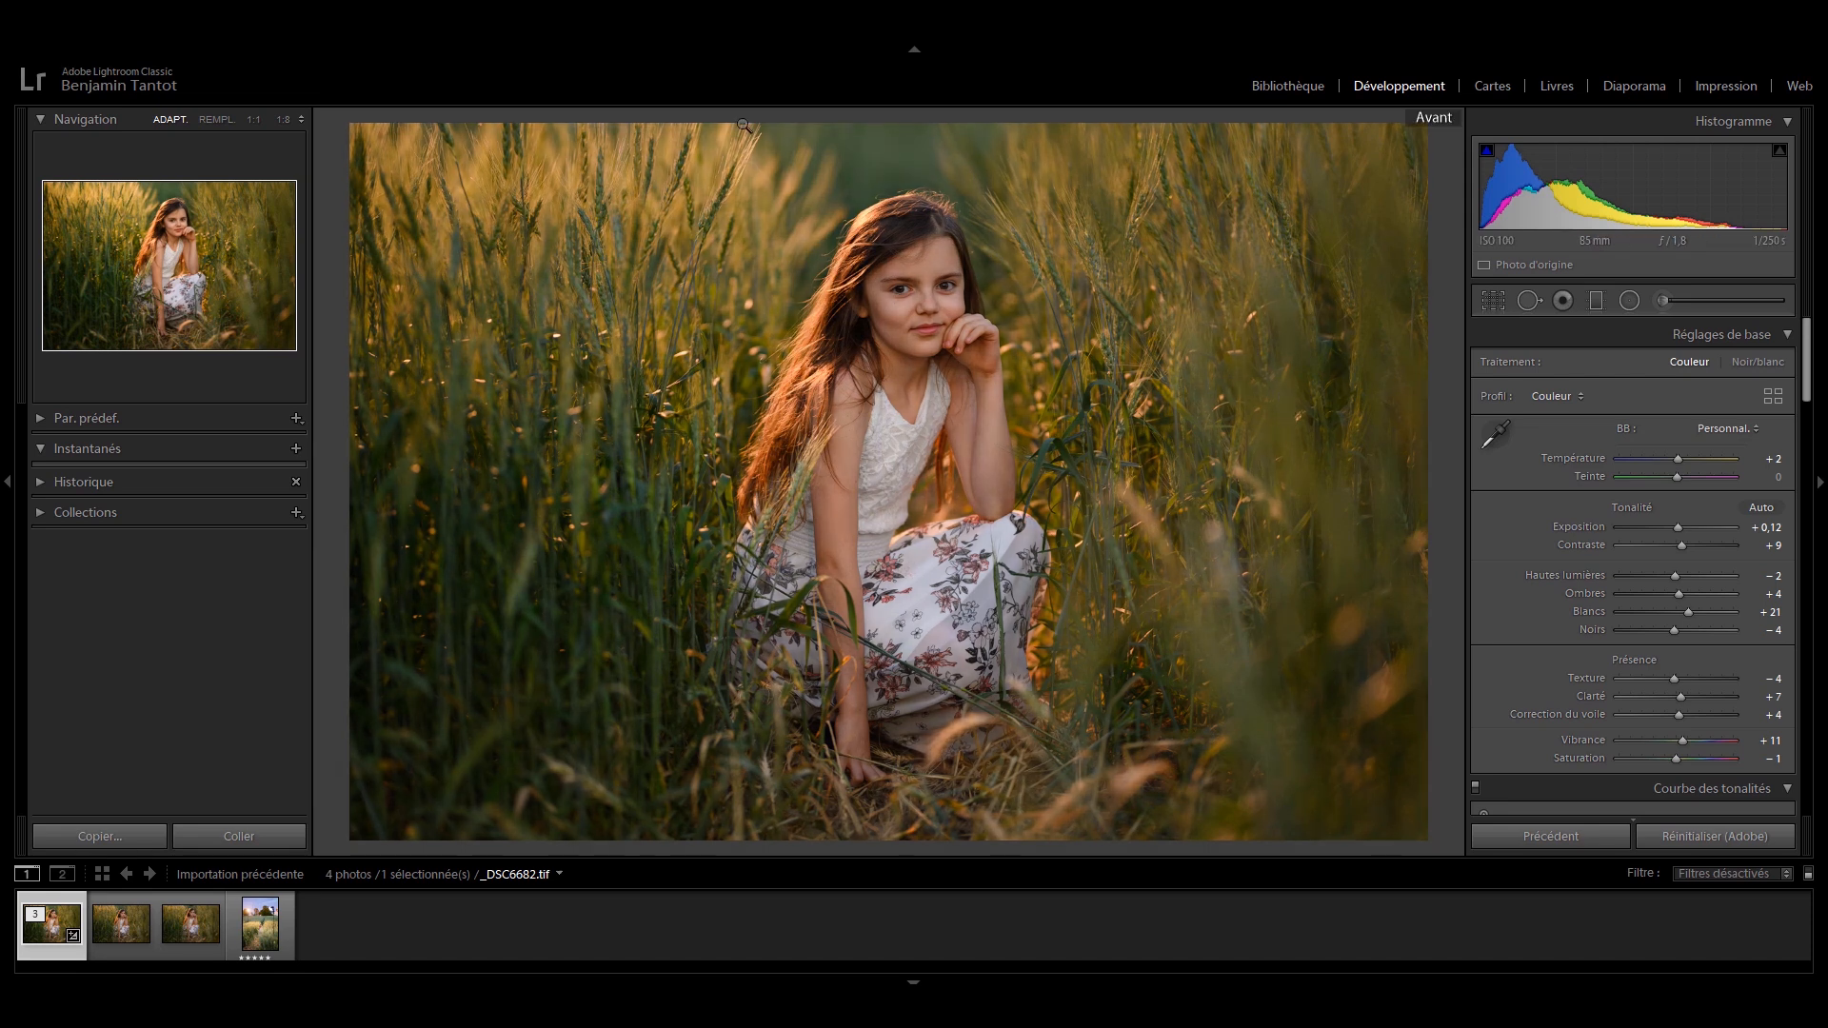